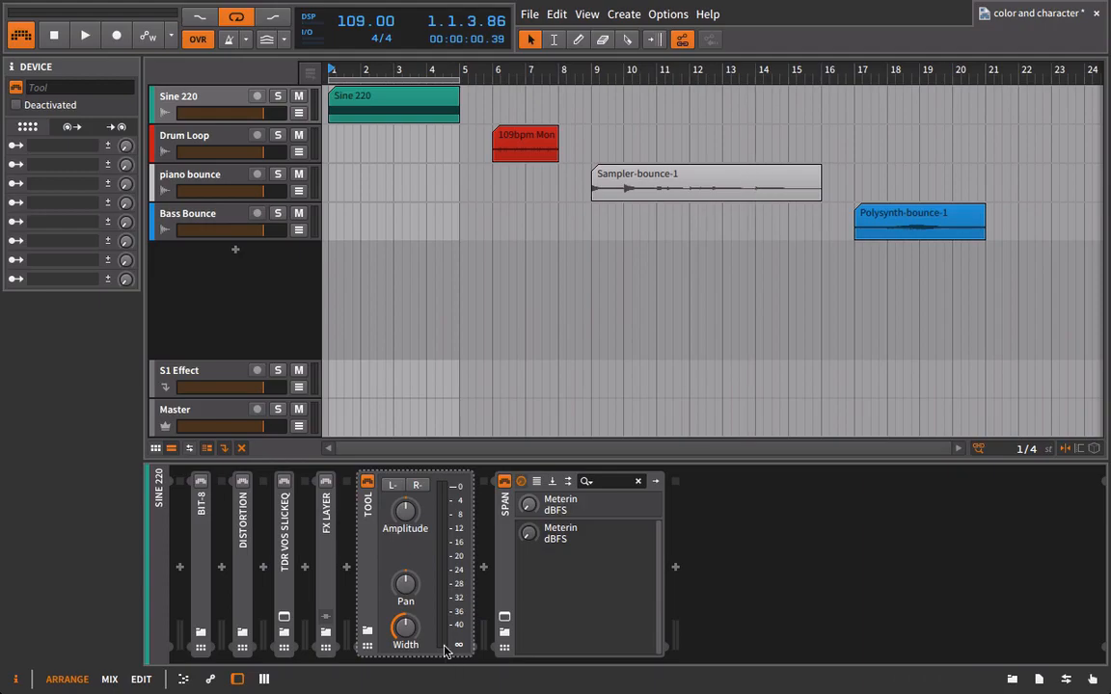
- Play the Sine 220 track and inspect its spectrum in the SPAN analyzer window
left_click(504, 616)
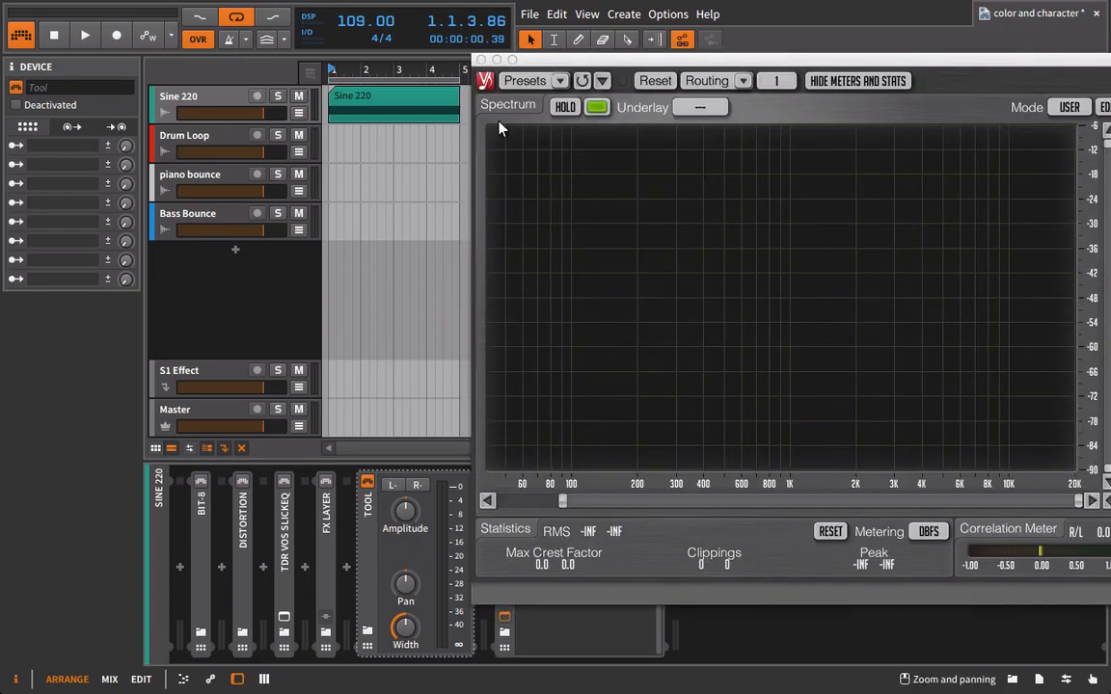
left_click(481, 59)
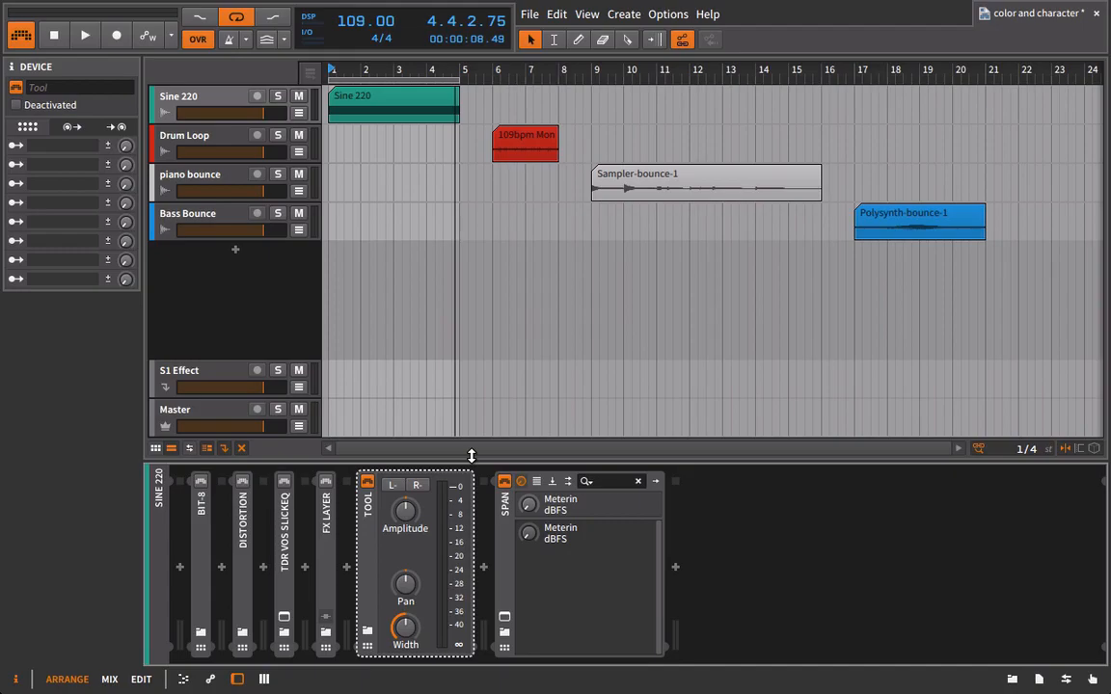
mouse_move(411, 524)
left_mouse_down()
mouse_move(411, 506)
mouse_move(410, 521)
left_mouse_up()
key("space")
left_click(504, 619)
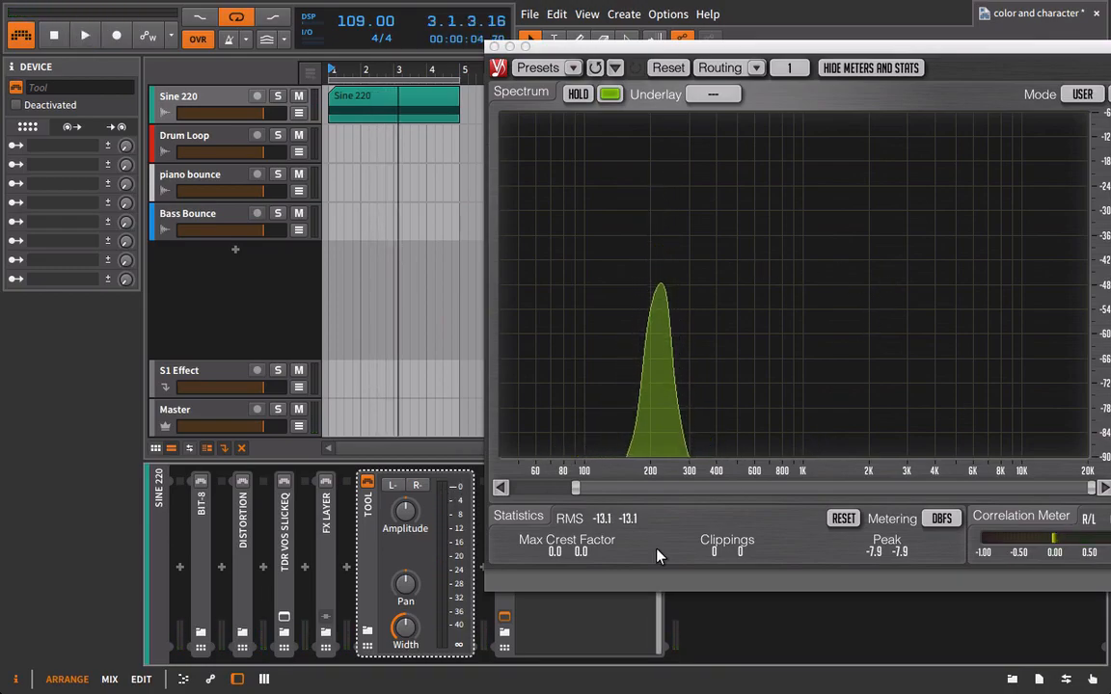
left_click(493, 45)
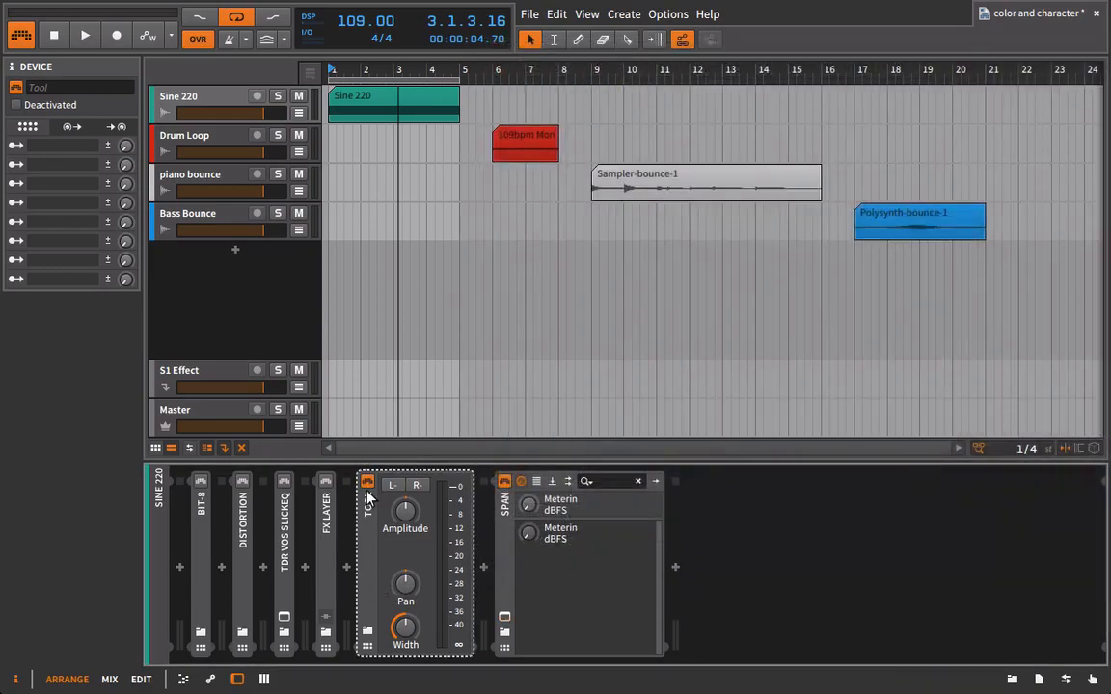
- Bypass and collapse the Tool device, and enable and expand the FX Layer on the Sine 220 track
left_click(367, 485)
double_click(369, 499)
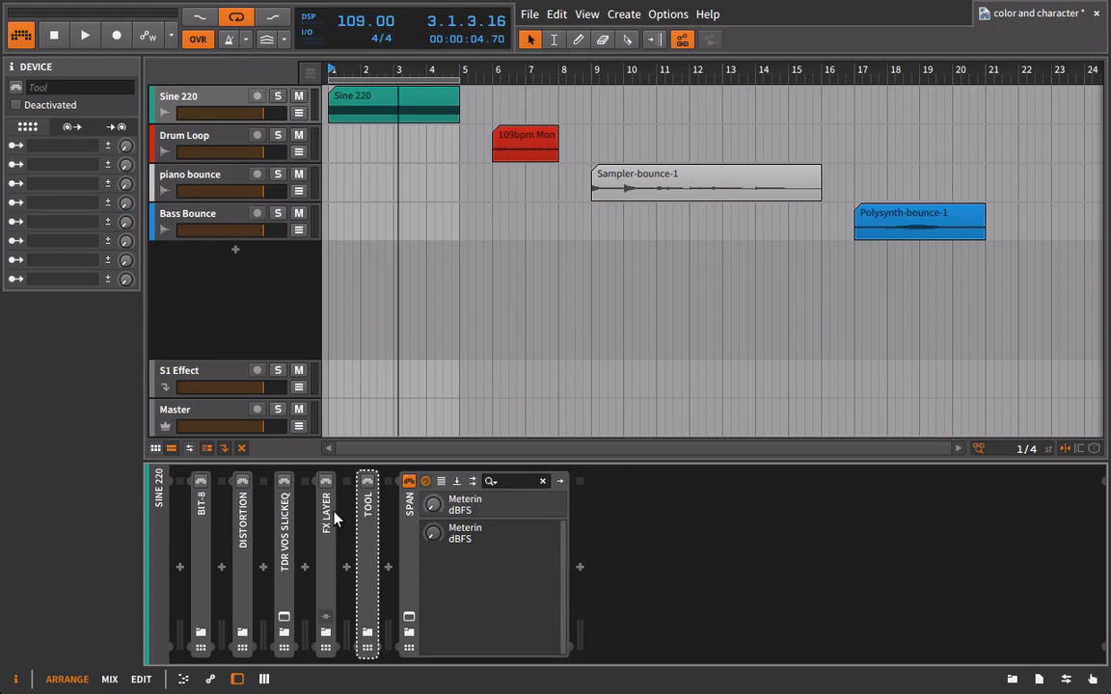
double_click(331, 518)
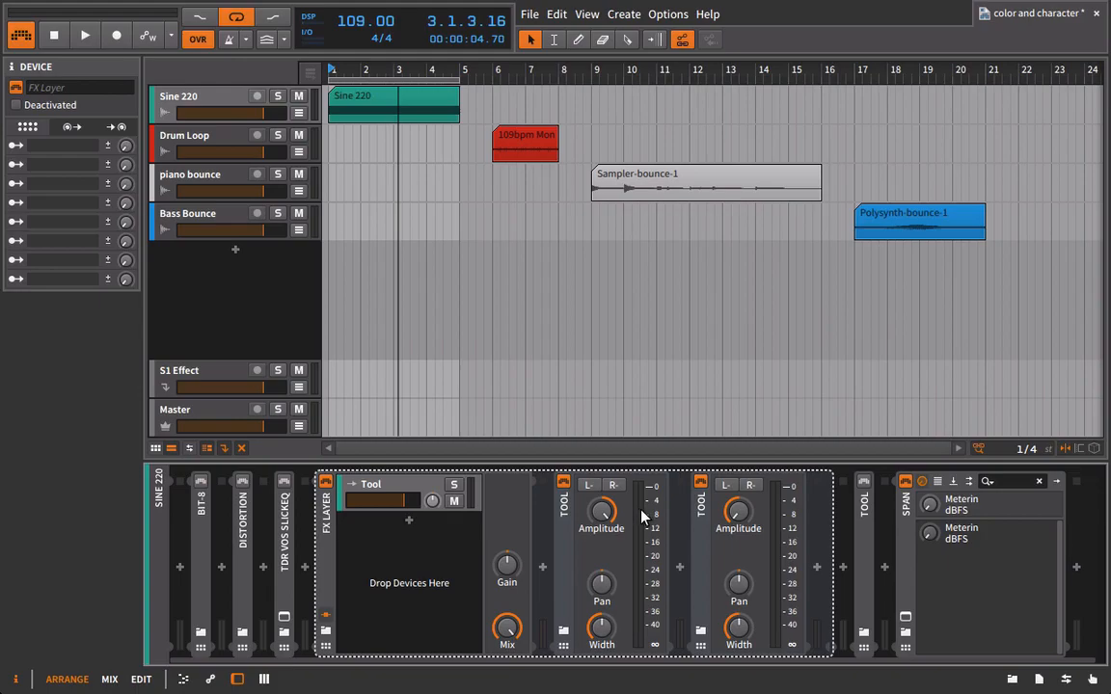
left_click_drag(609, 522, 609, 520)
- Play the Sine 220 clip to compare its levels with the FX Layer enabled and bypassed
key("space")
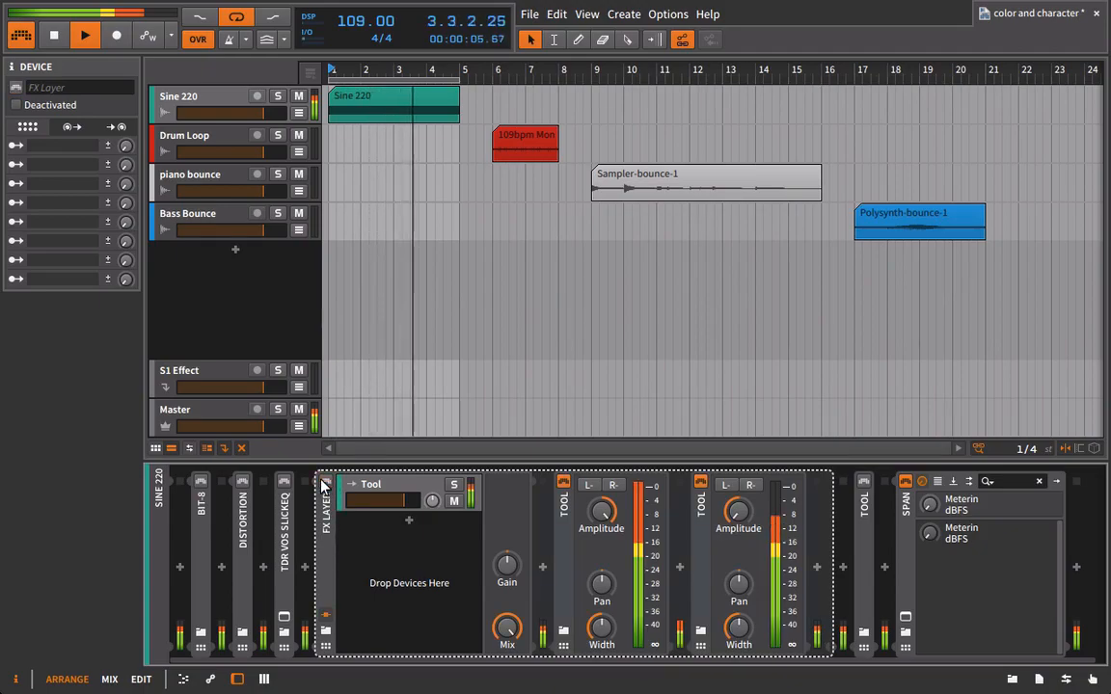
key("space")
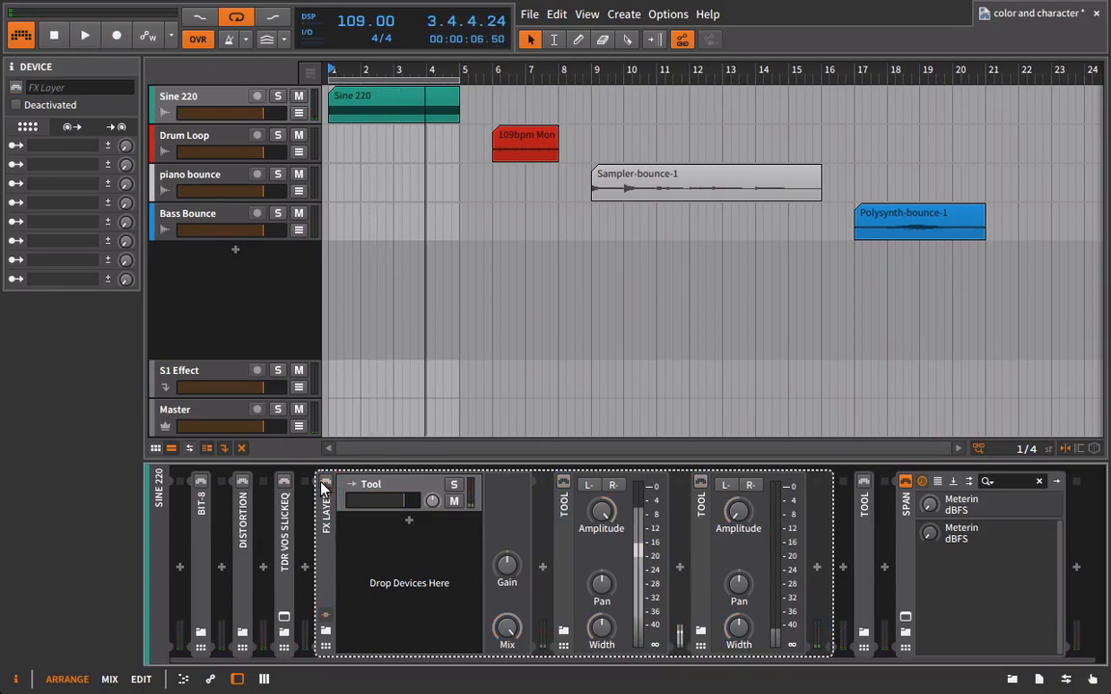
key("space")
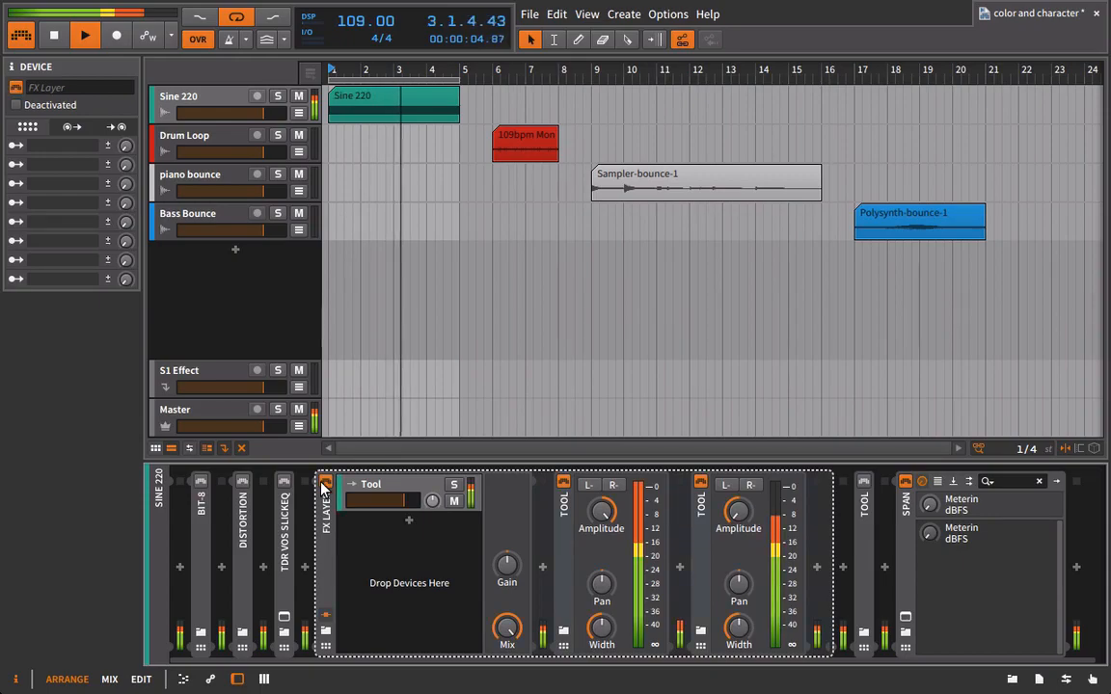
key("space")
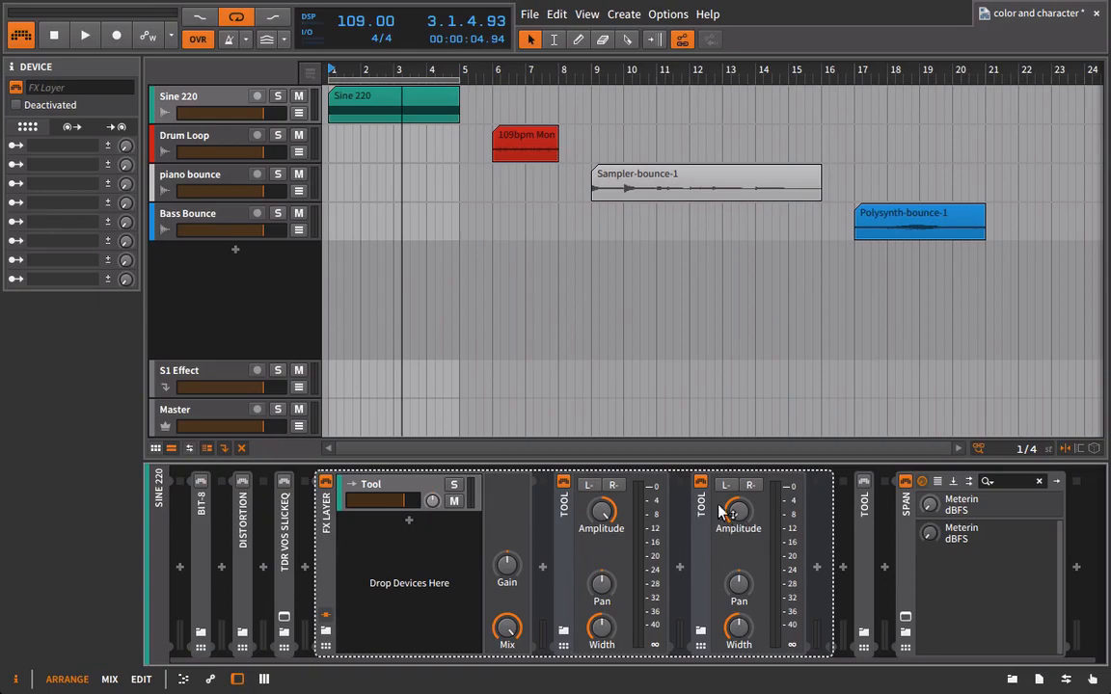
- Check the Amplitude values of both Tools inside the FX Layer while replaying the sine through them
mouse_move(626, 528)
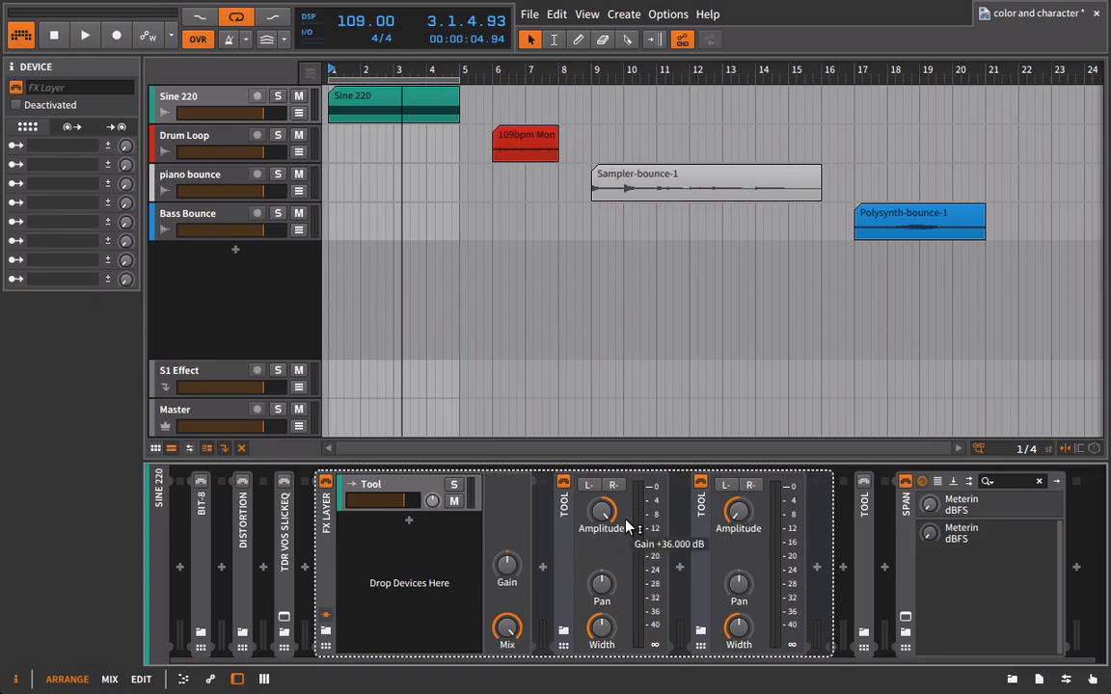
mouse_move(739, 521)
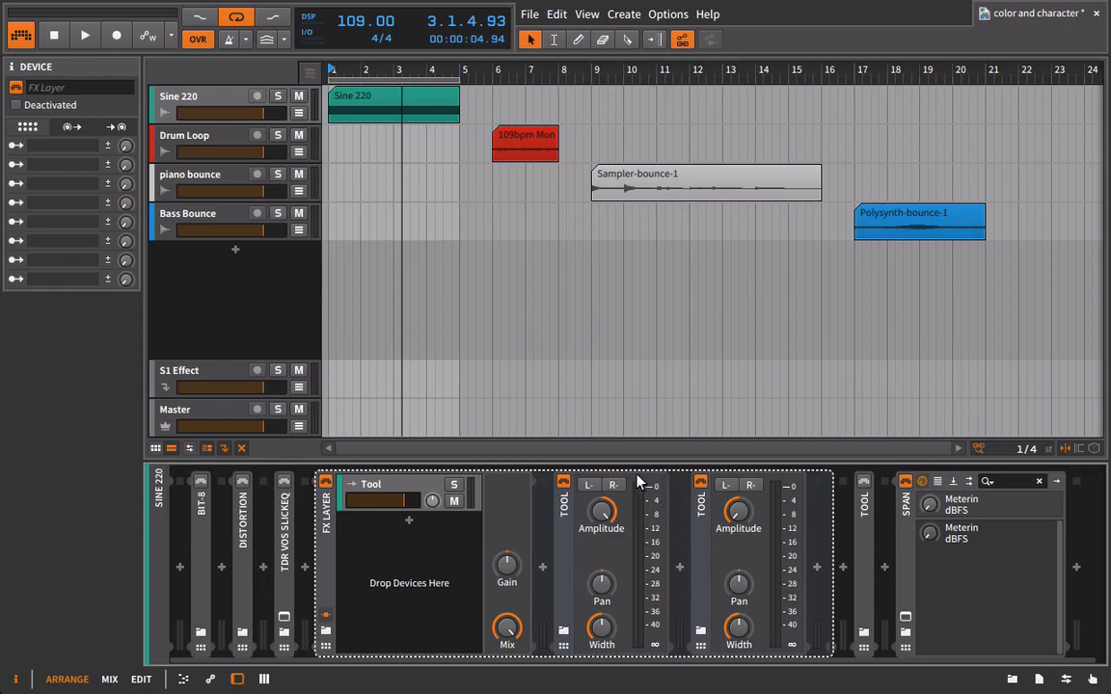
key("space")
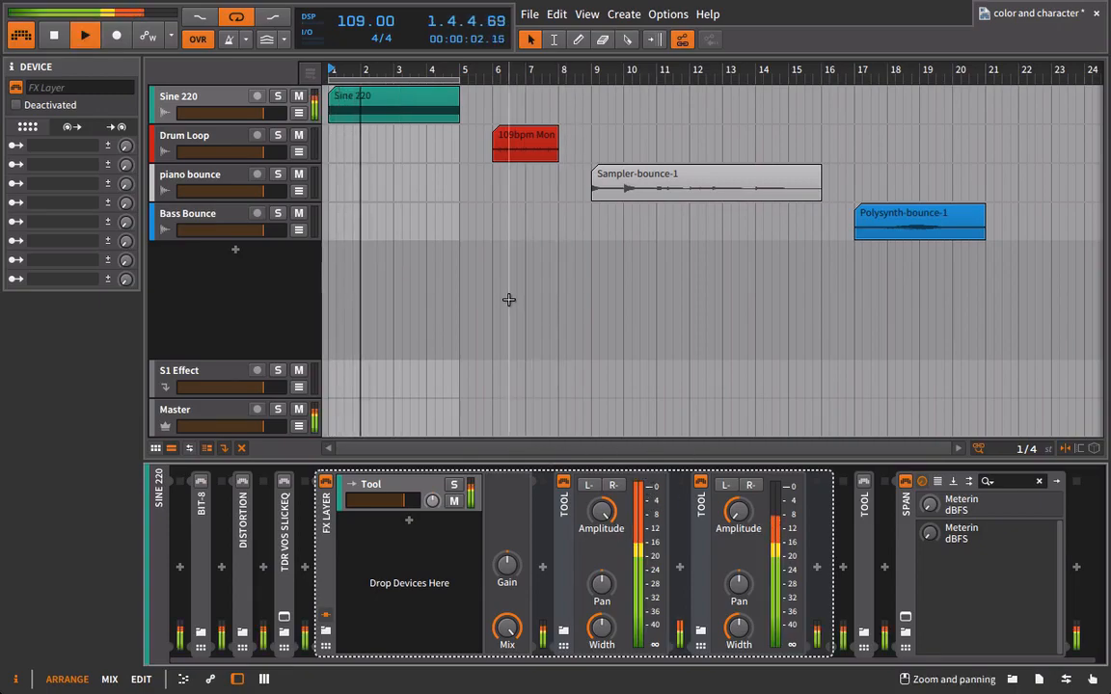
key("space")
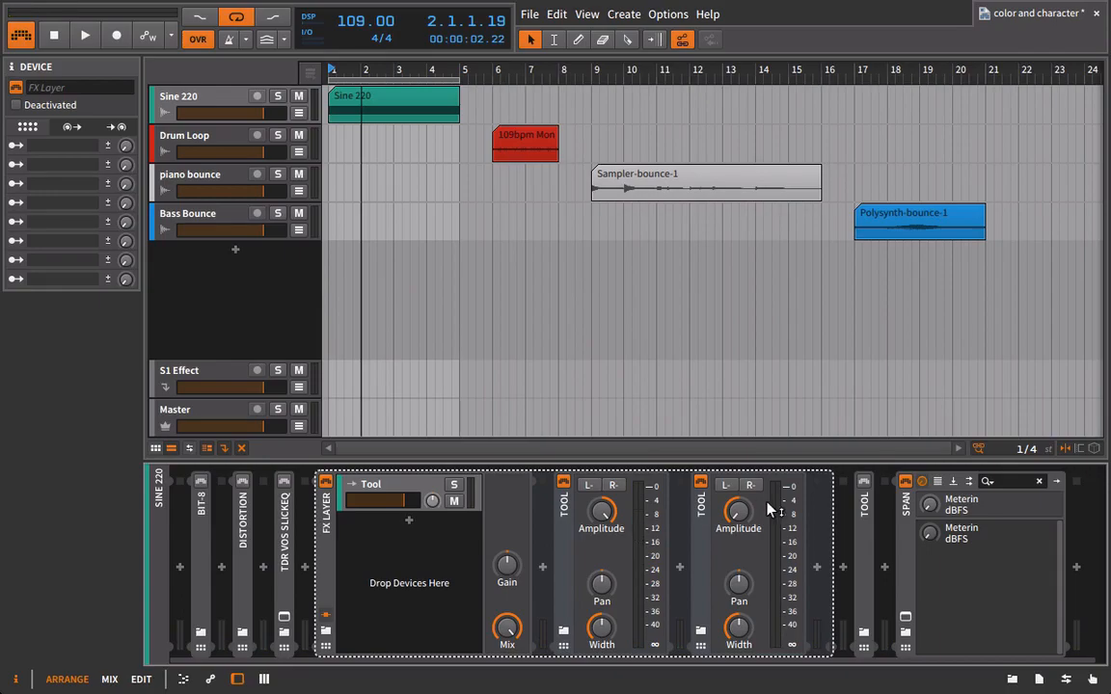
key("space")
key("space")
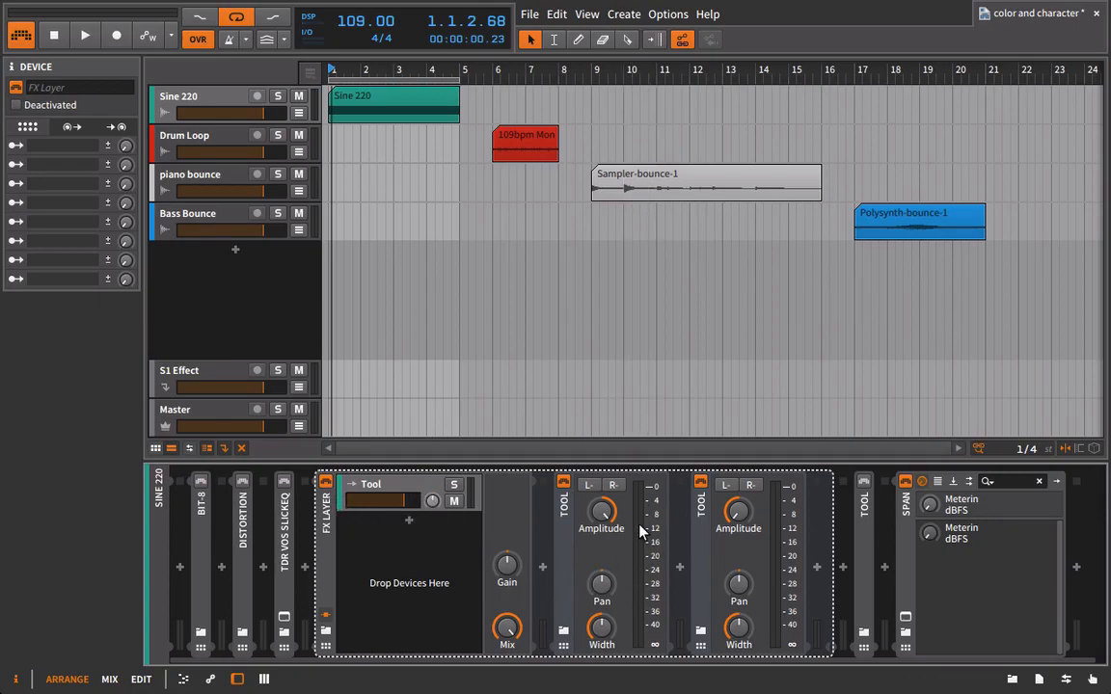
- Make the standalone Tool active instead of the FX Layer, and boost the Tool's Amplitude
left_click(326, 481)
double_click(327, 506)
double_click(370, 509)
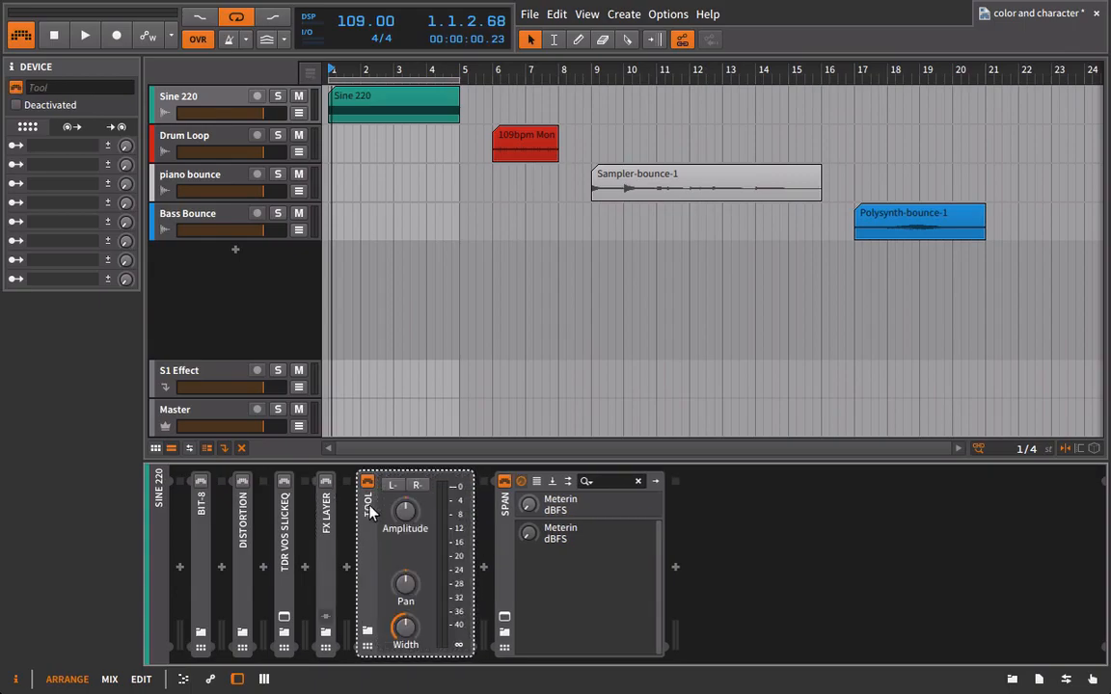
left_click_drag(415, 520, 415, 494)
- Bounce the Sine 220 clip to a new audio track using the Pre-Fader source
left_click(381, 107)
right_click(373, 109)
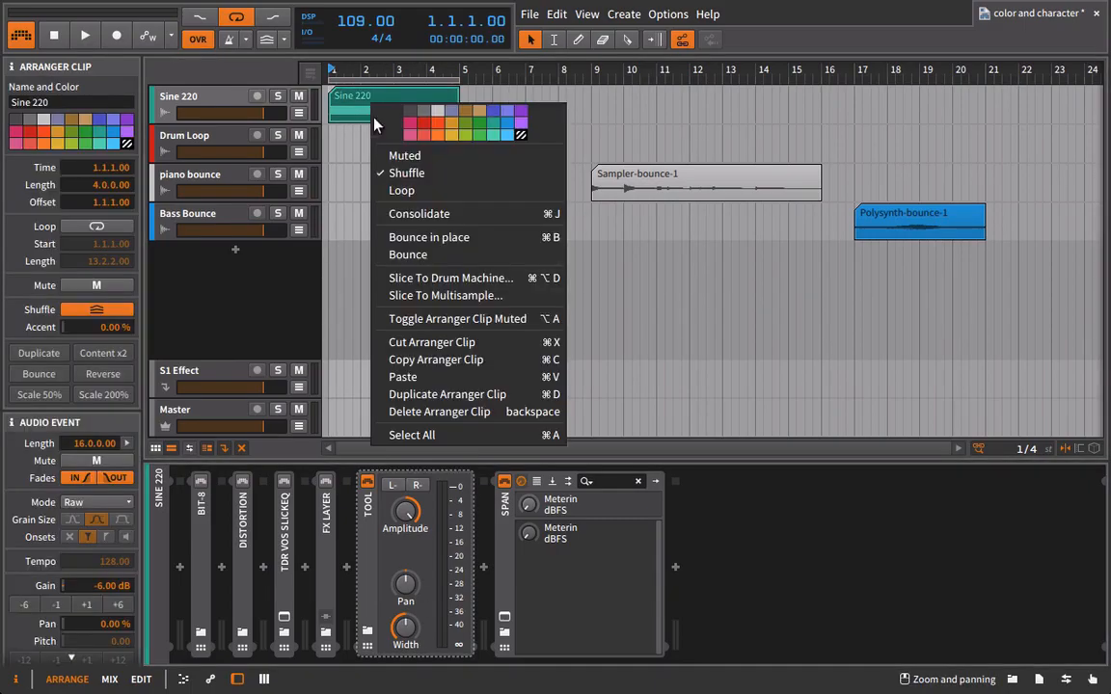
left_click(446, 252)
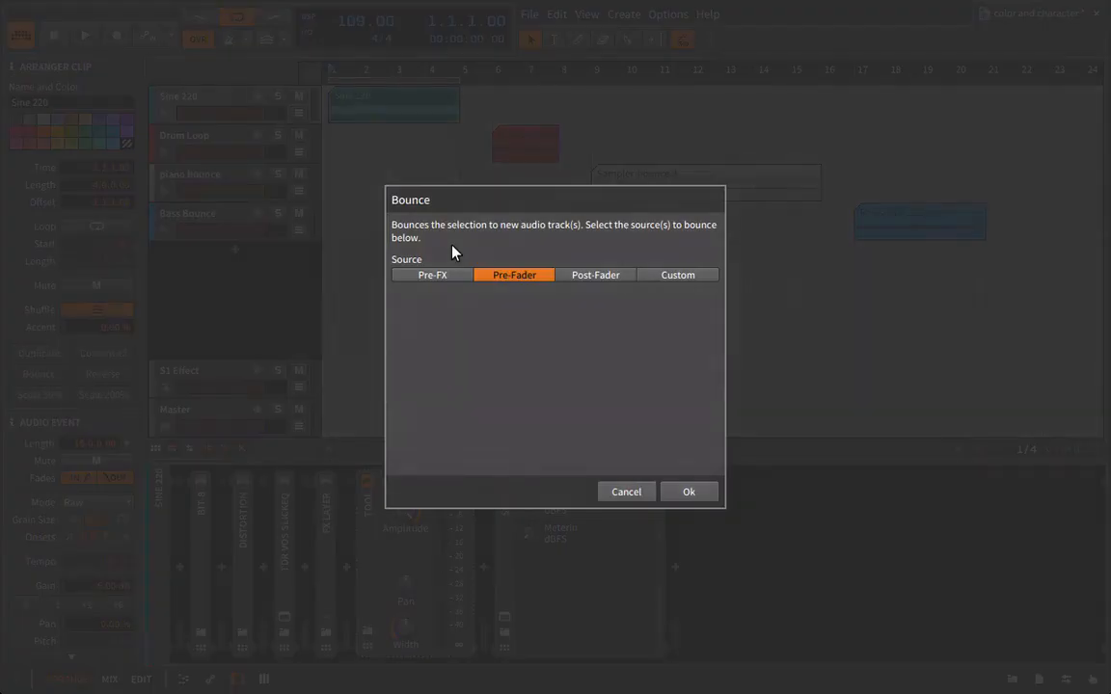
left_click(686, 491)
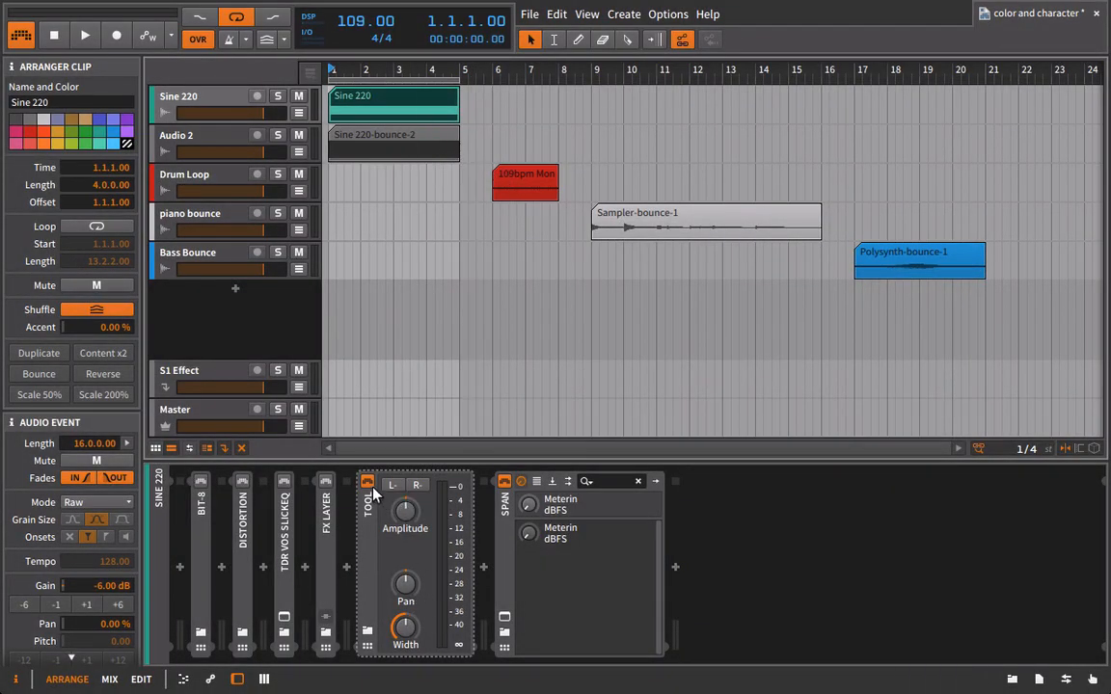
- Compare the waveforms of the original Sine 220 clip and its bounced version up close in the audio editor
double_click(392, 113)
left_click_drag(511, 357, 416, 594)
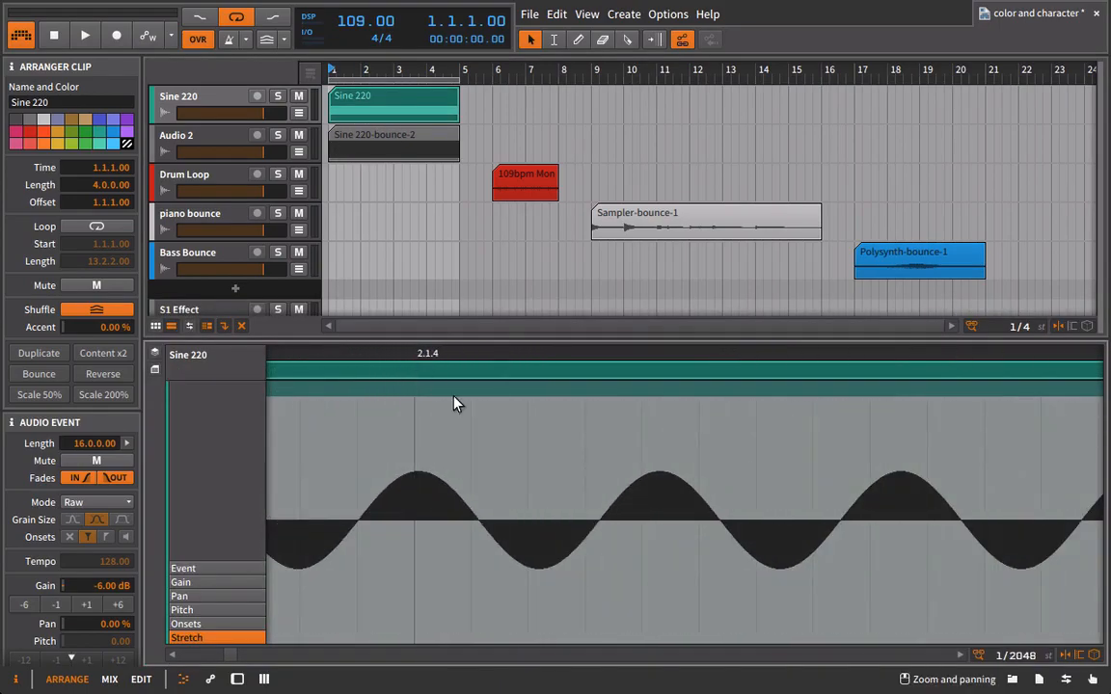
left_click(391, 149)
left_click_drag(544, 357, 608, 384)
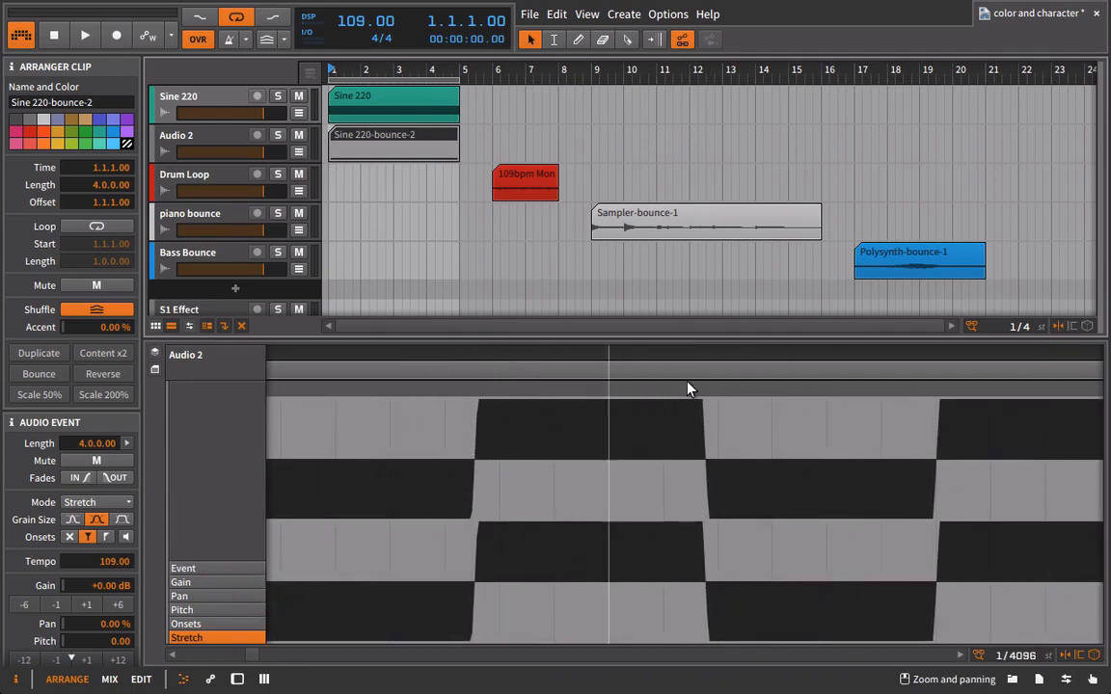
left_click(382, 101)
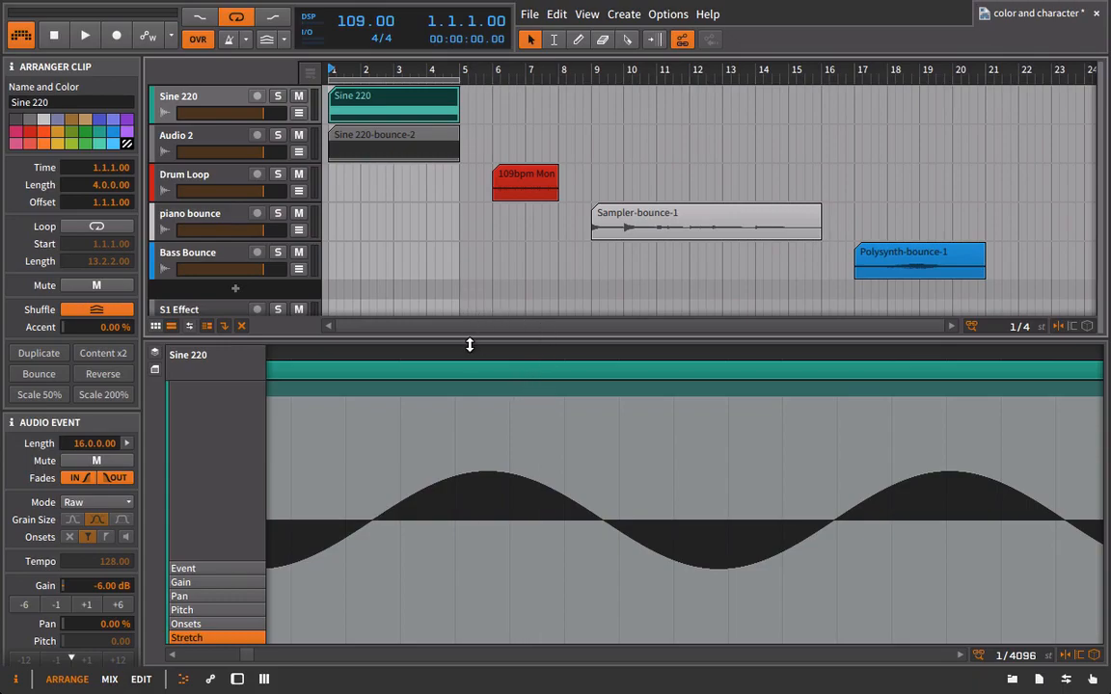
left_click_drag(455, 353, 449, 267)
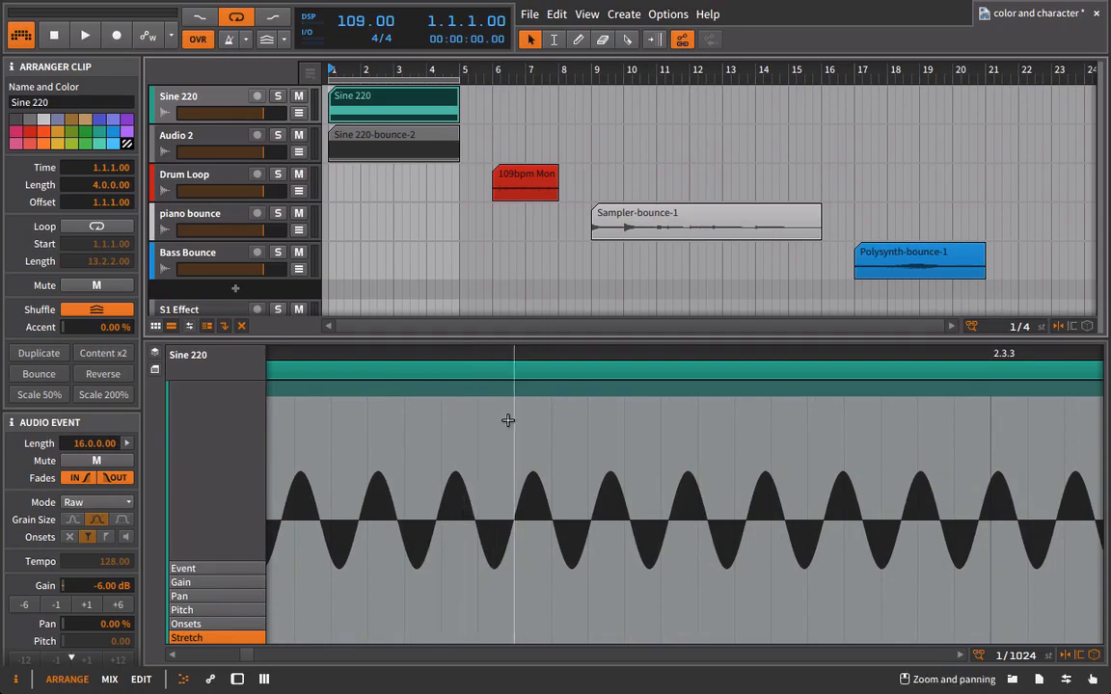
left_click_drag(464, 354, 449, 270)
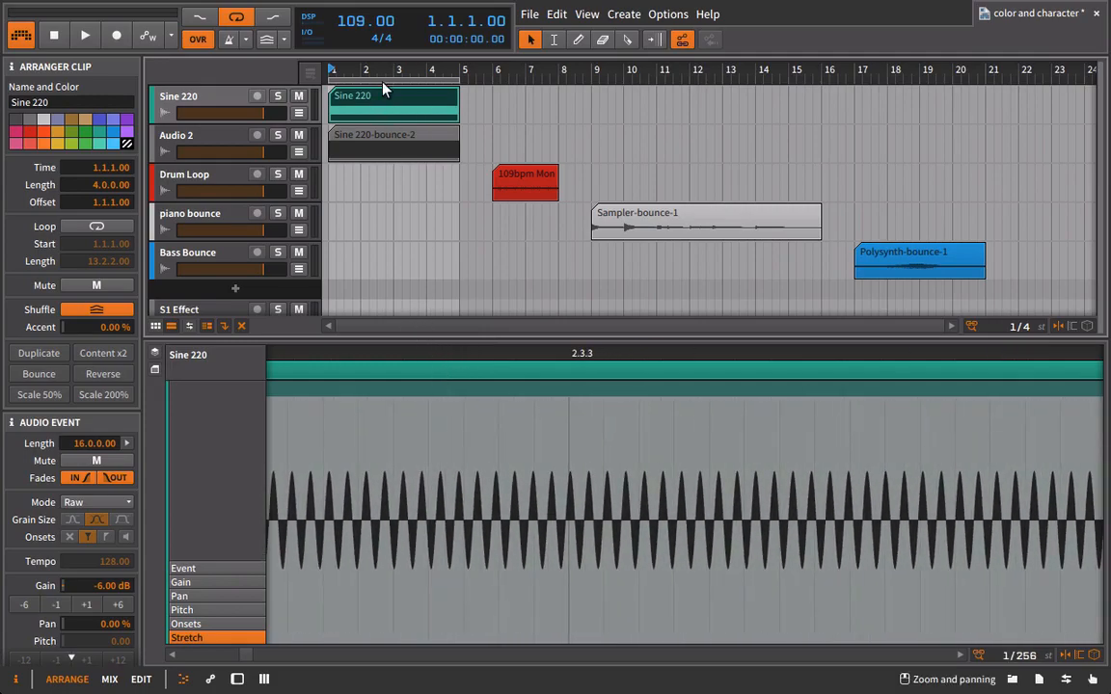
- Lower the gain of the bounced Sine 220 clip on Audio 2 to -12 dB
left_click_drag(376, 70, 359, 13)
left_click(239, 138)
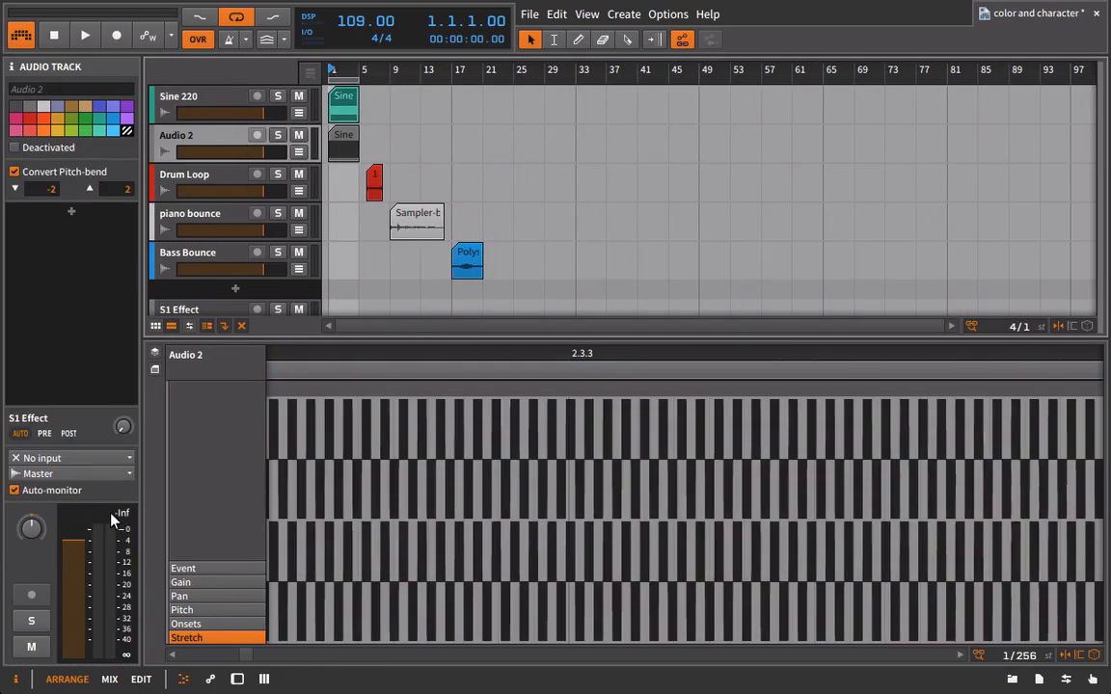
left_click(335, 145)
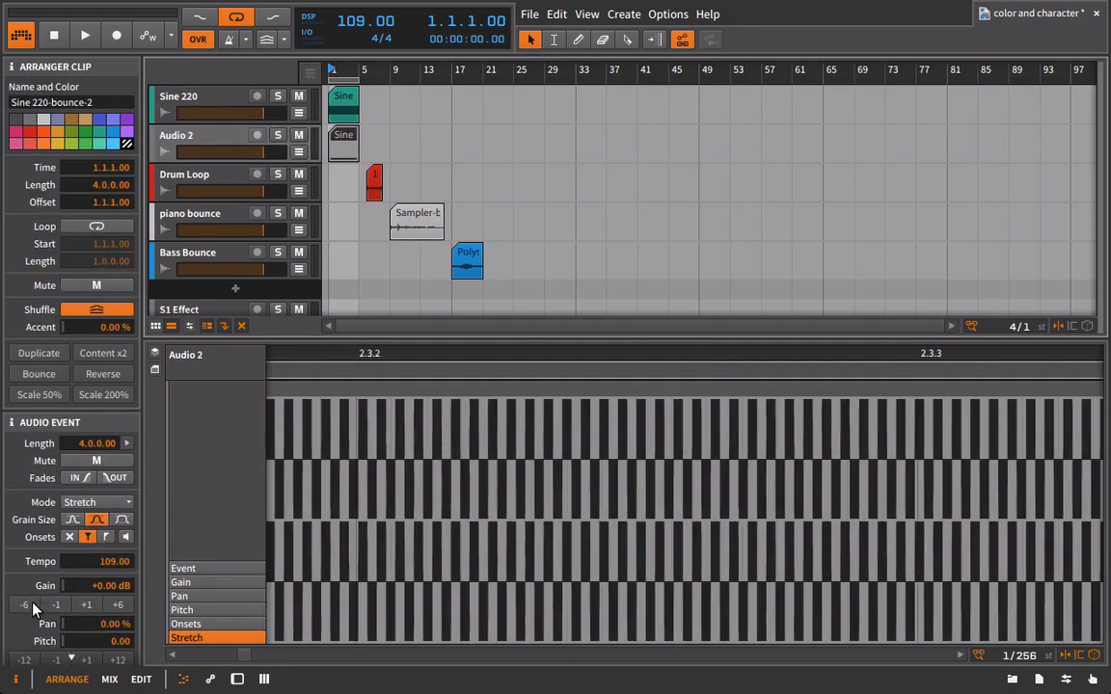
left_click(29, 608)
- Solo the Audio 2 track and play the bounced sine to check its sound and level
left_click(224, 133)
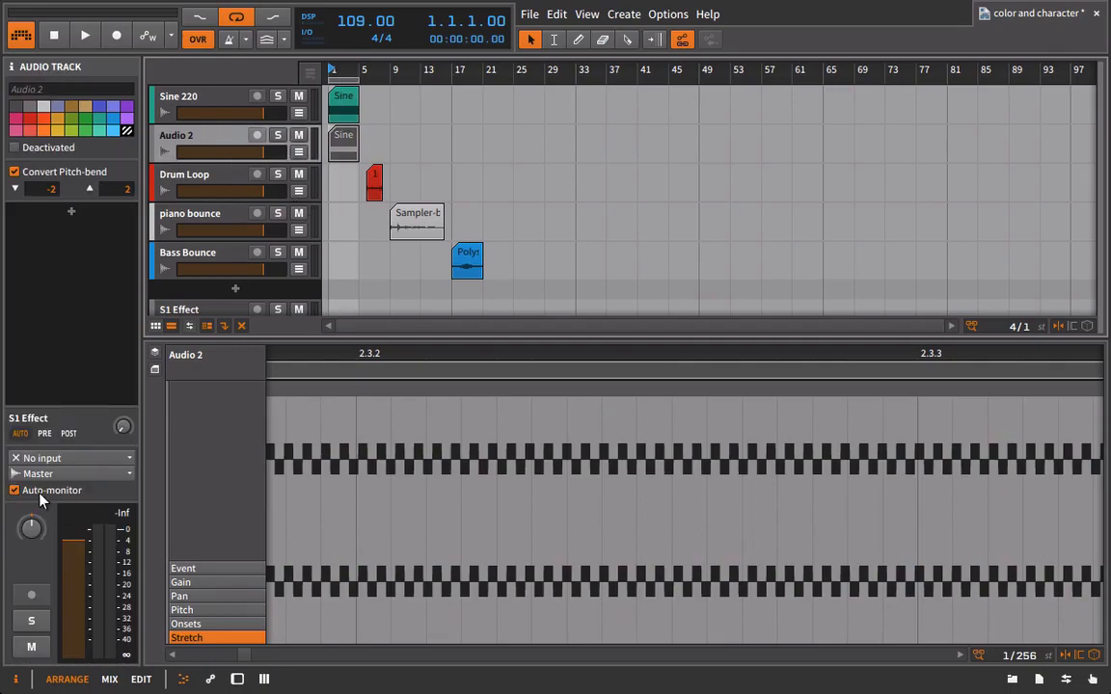
left_click(279, 136)
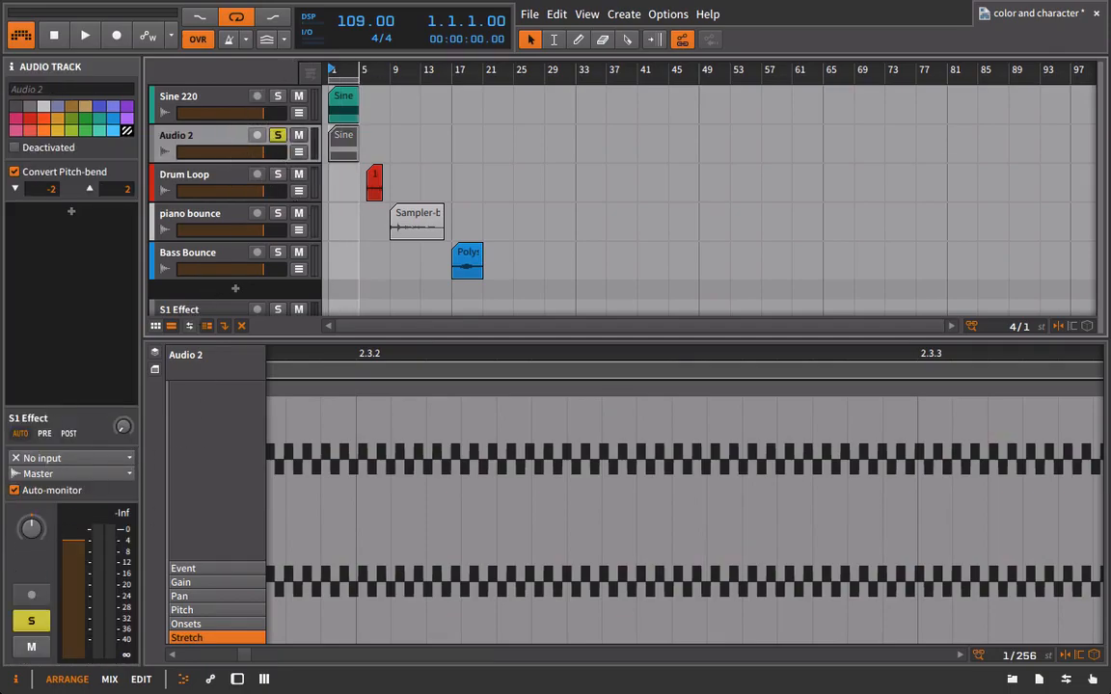
left_click_drag(397, 75, 397, 62)
key("space")
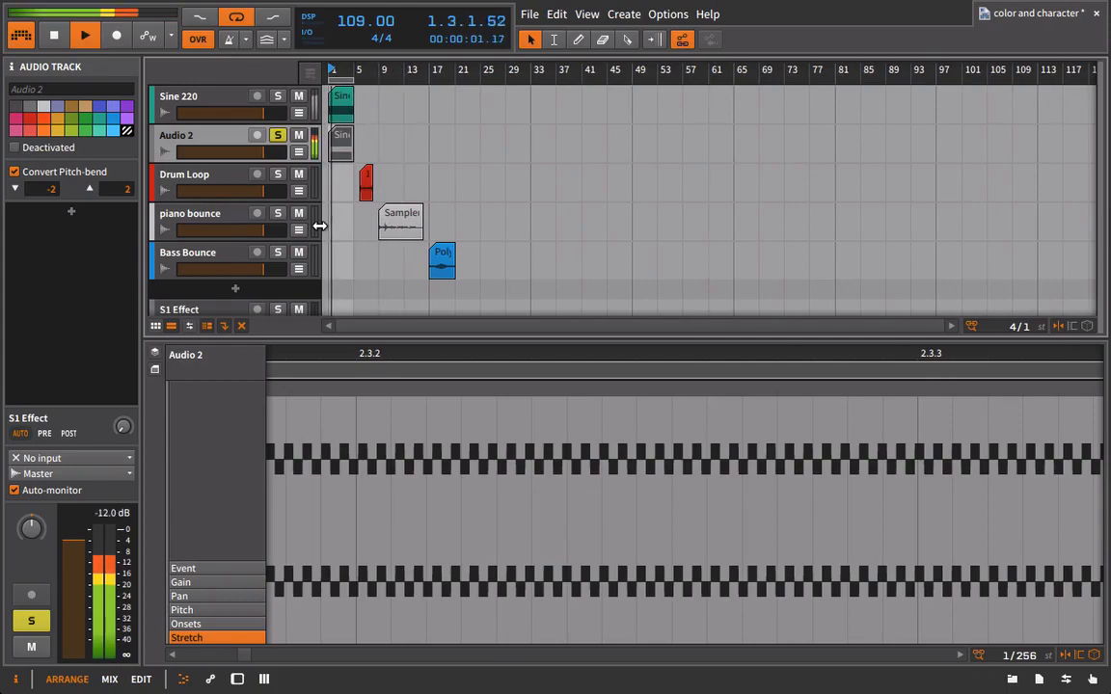
key("space")
- Solo the Sine 220 track instead of Audio 2 and play the original sine for comparison
left_click(279, 135)
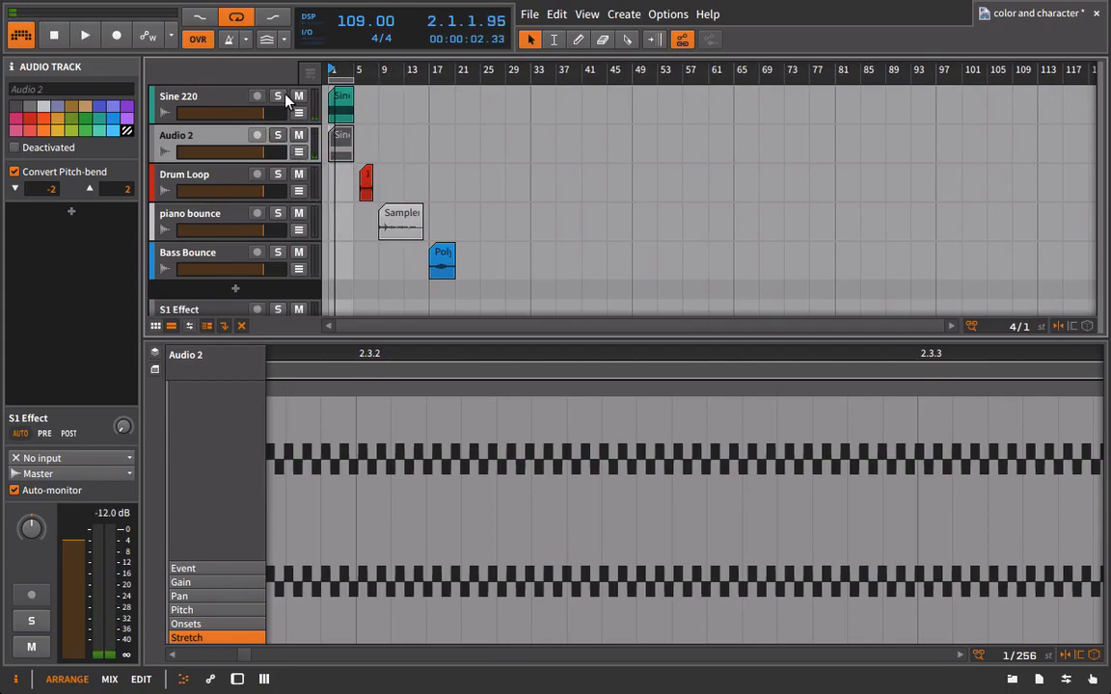
left_click(279, 97)
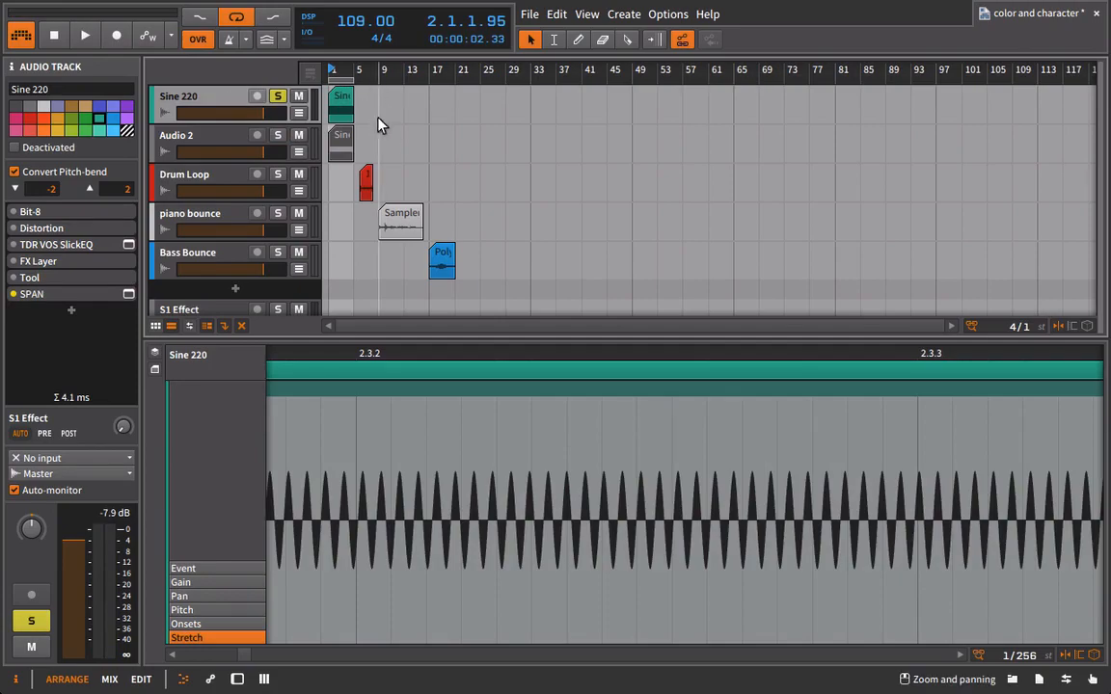
key("space")
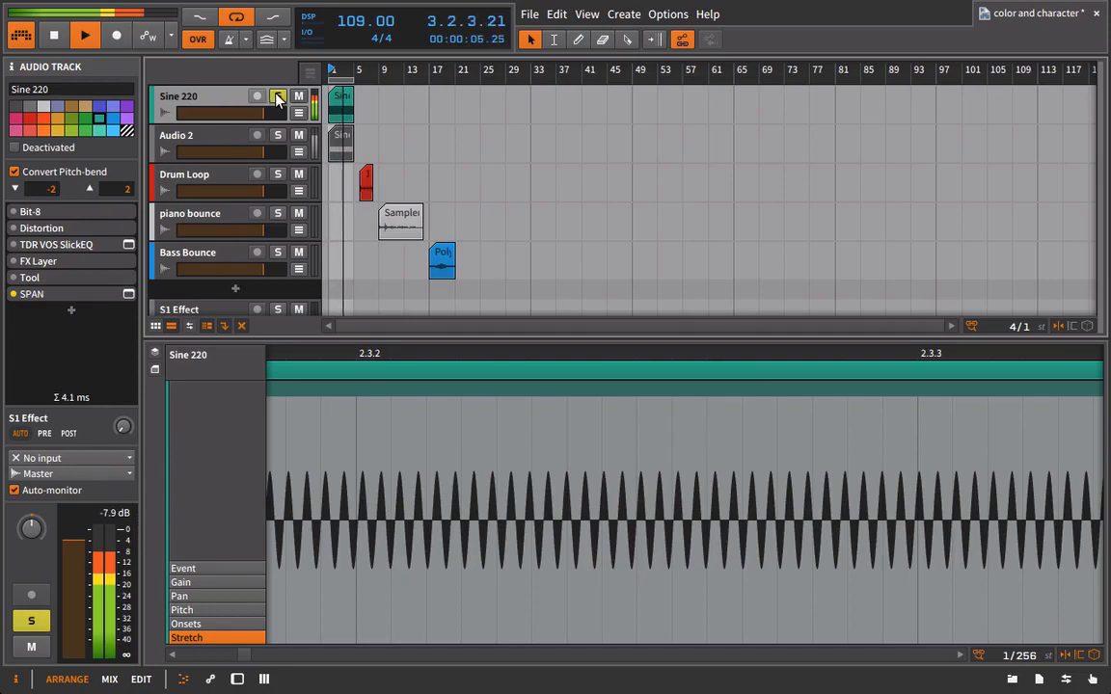
key("space")
- Lower the bounced clip's gain to -18 dB and play it with Audio 2 soloed
left_click(339, 145)
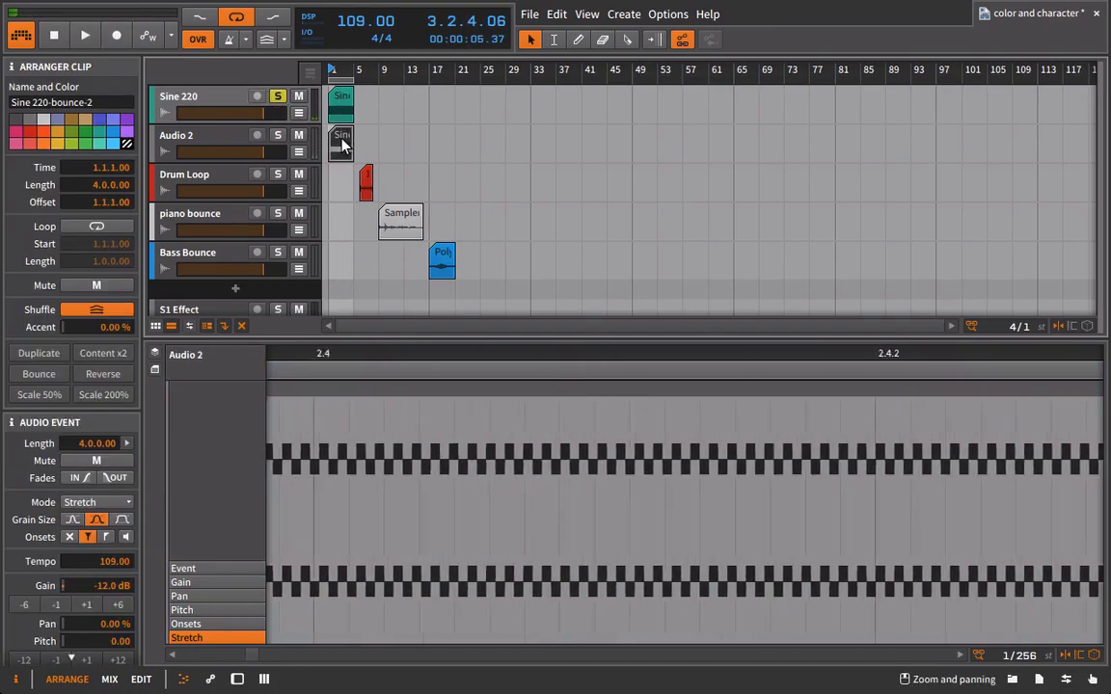
left_click(34, 608)
left_click(278, 136)
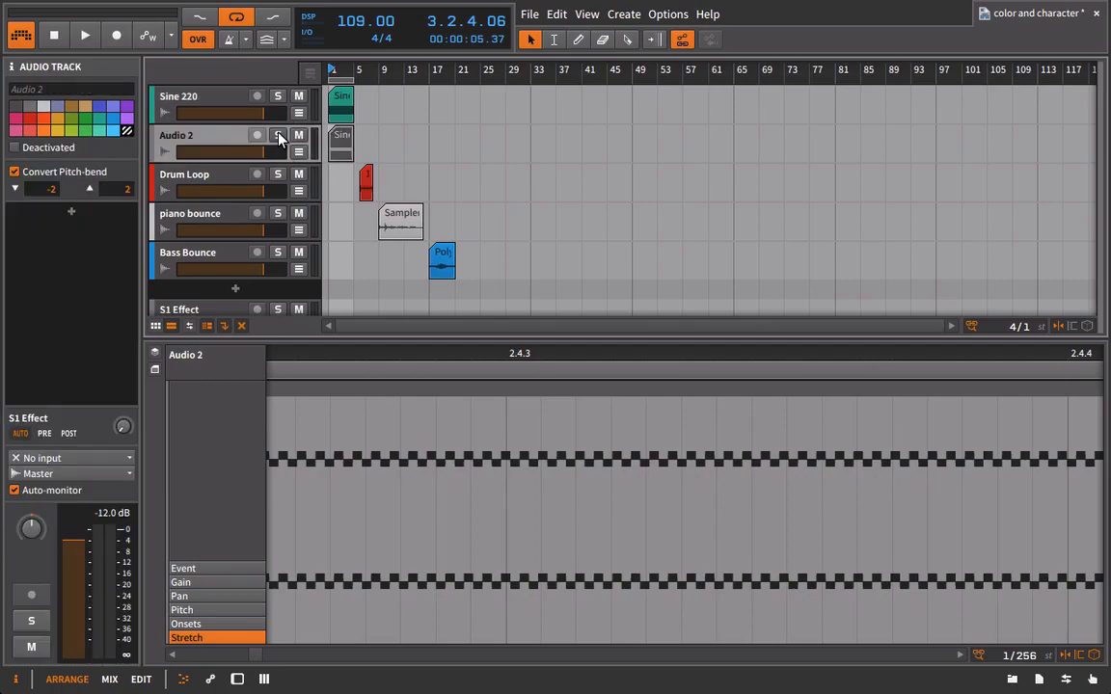
key("space")
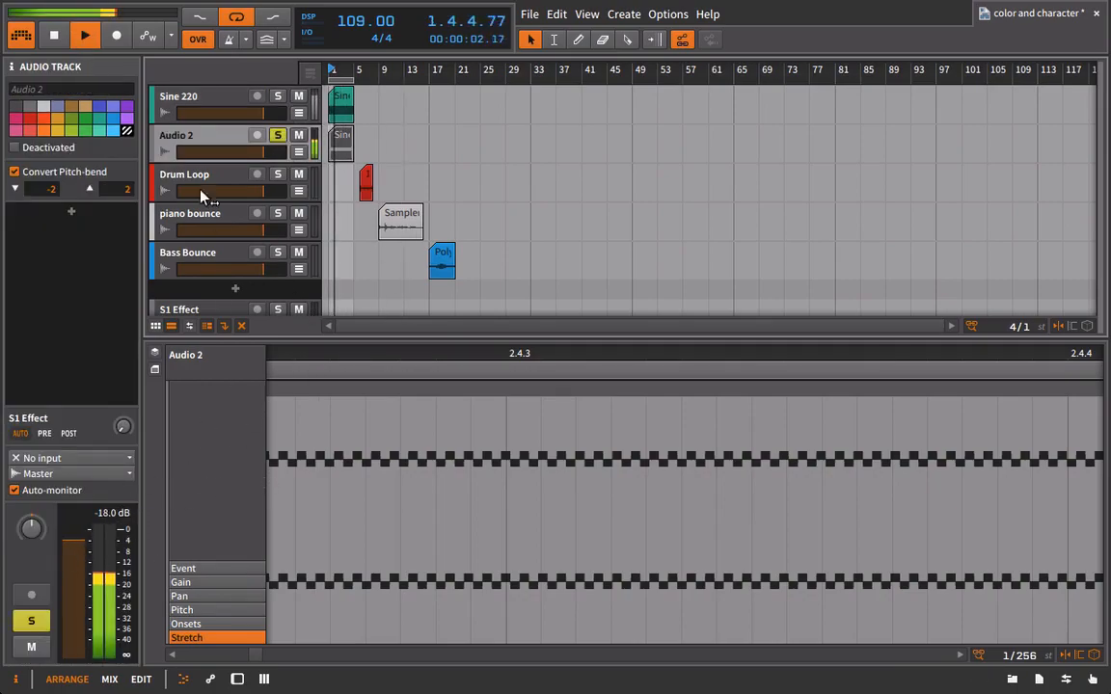
- Stop playback and copy the SPAN analyzer from the Sine 220 track onto the Audio 2 track
key("space")
key("d")
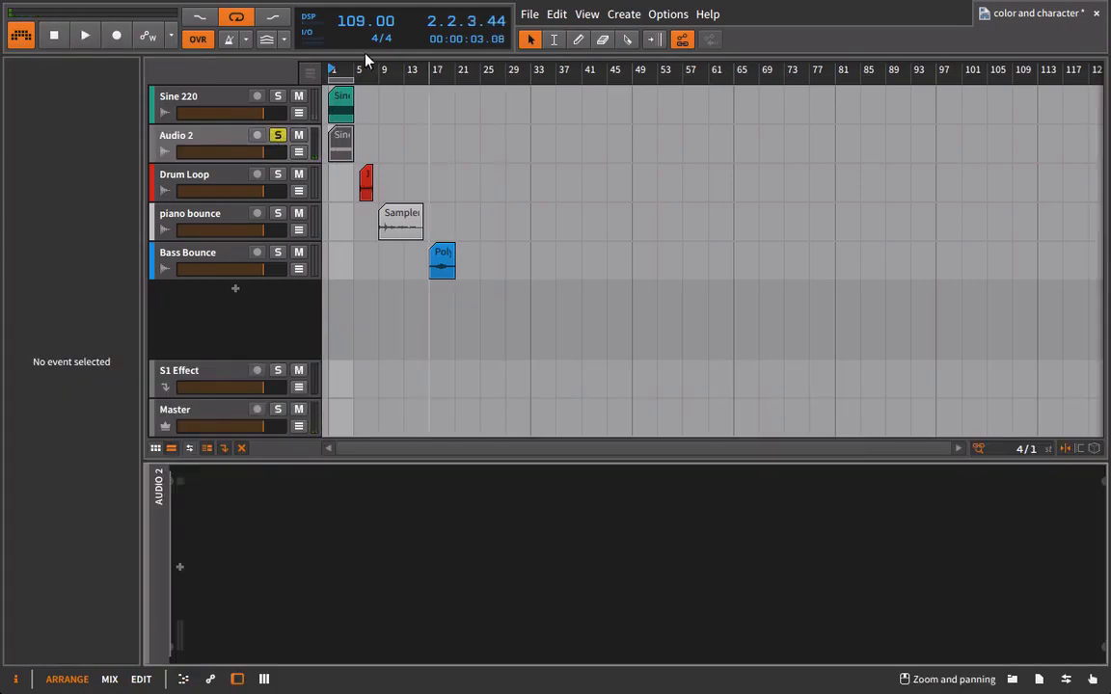
left_click(215, 90)
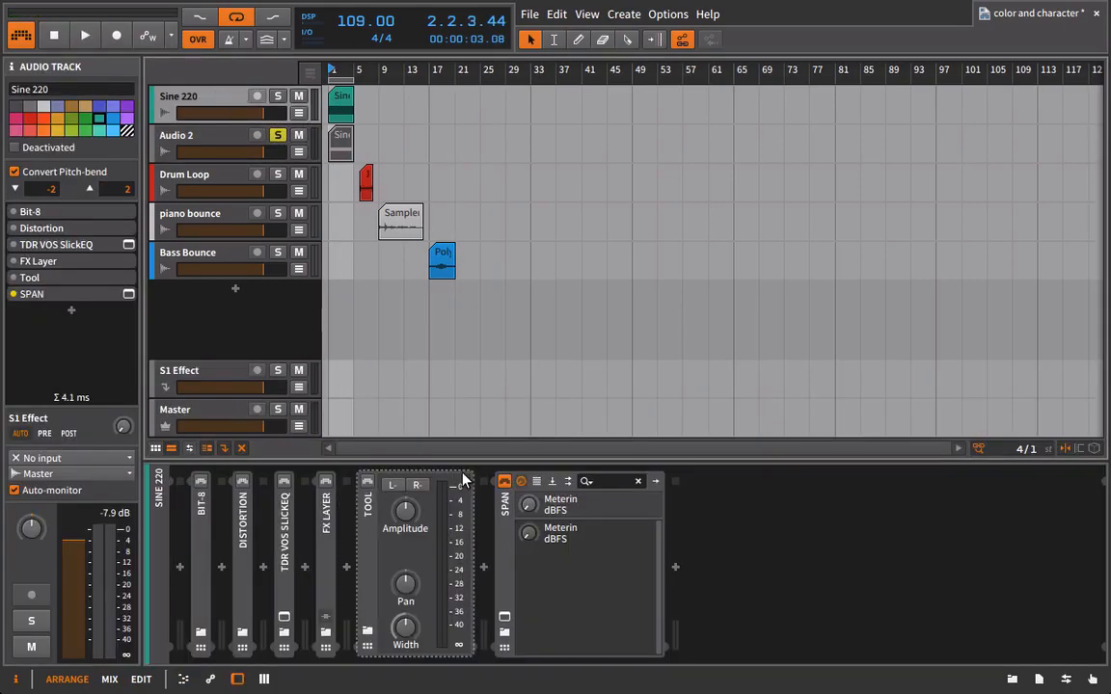
left_click(508, 487)
right_click(511, 484)
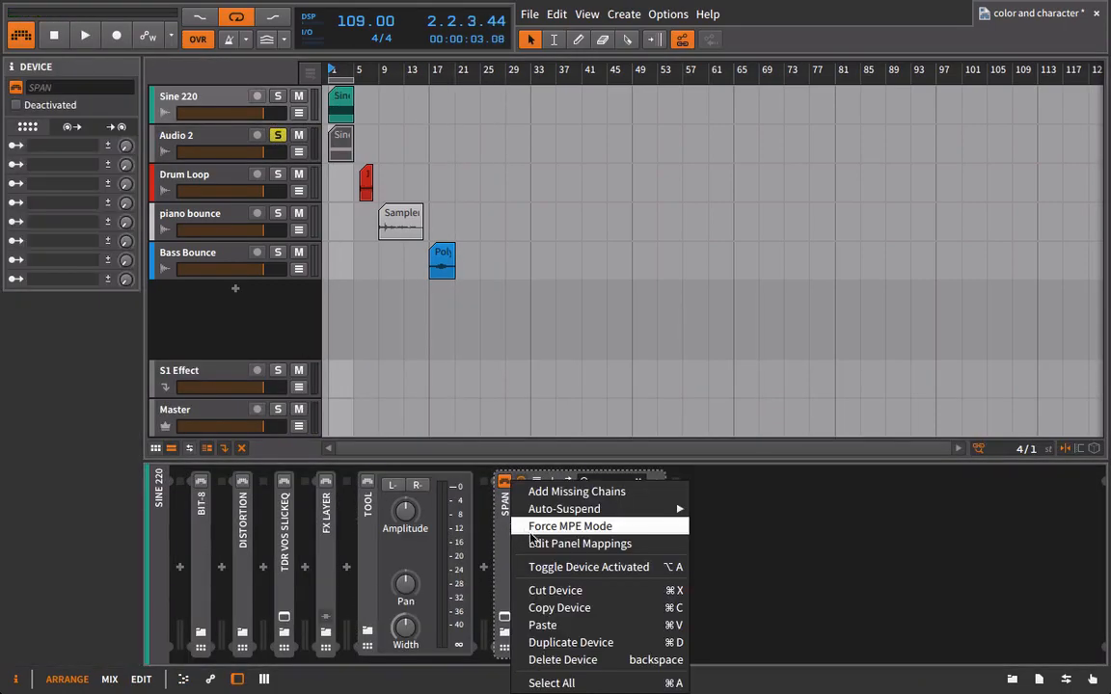
left_click(572, 605)
left_click(218, 134)
left_click(444, 593)
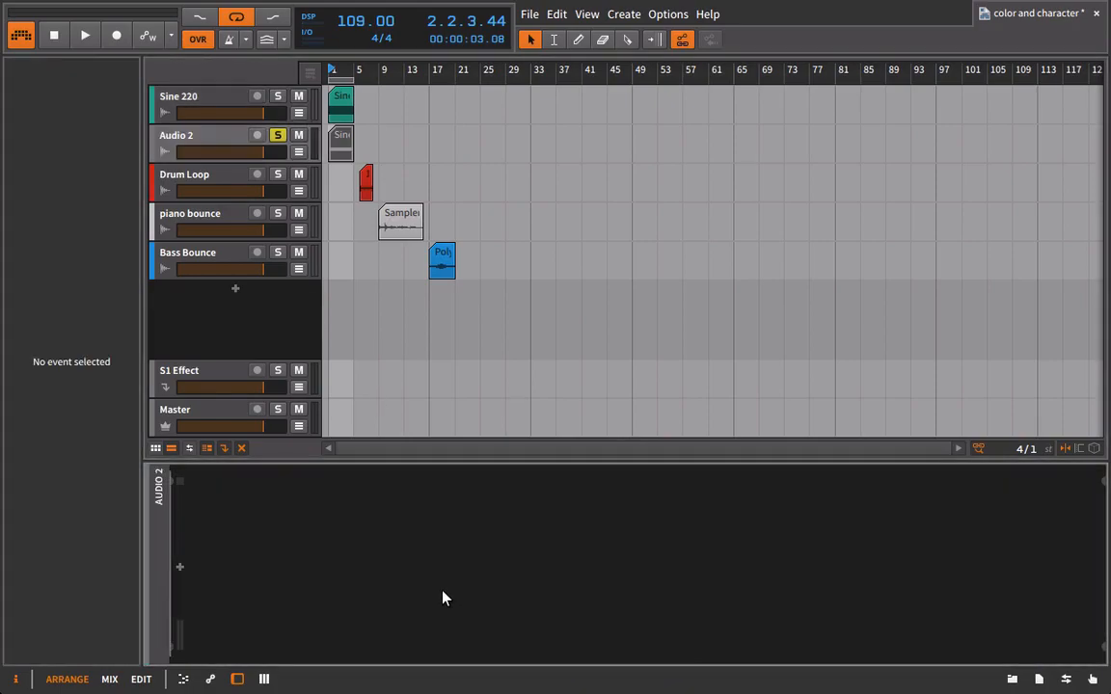
key("ctrl+v")
- Open SPAN on Audio 2 and play the bounced sine with the spectrum's lower limit raised to just under 50 Hz
left_click(200, 621)
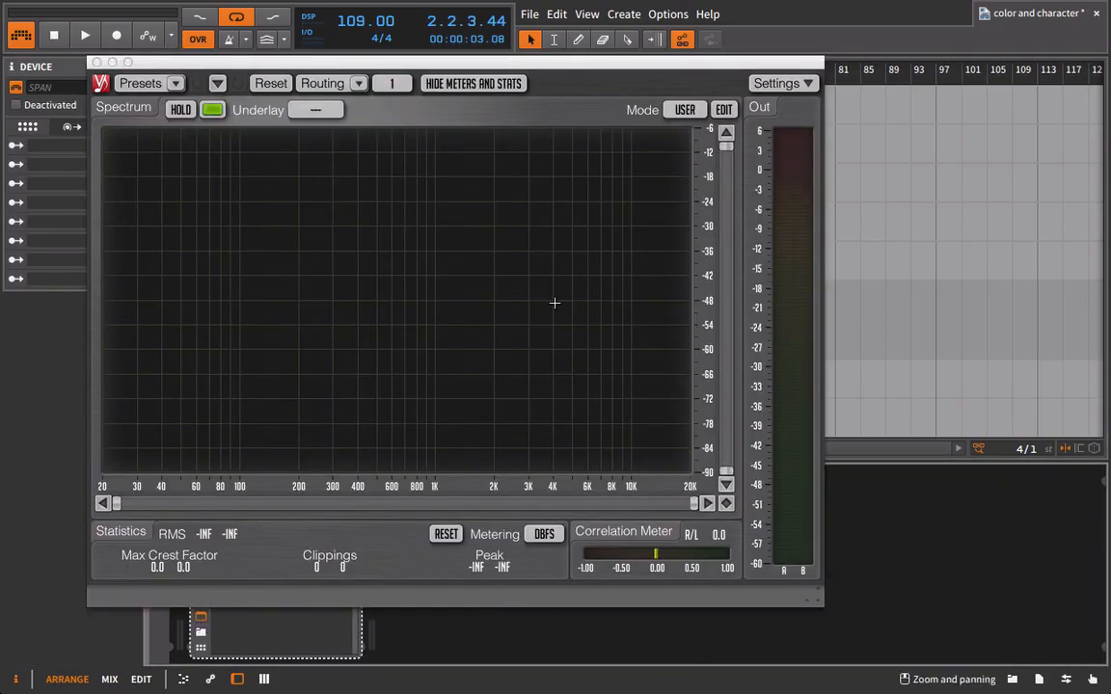
key("space")
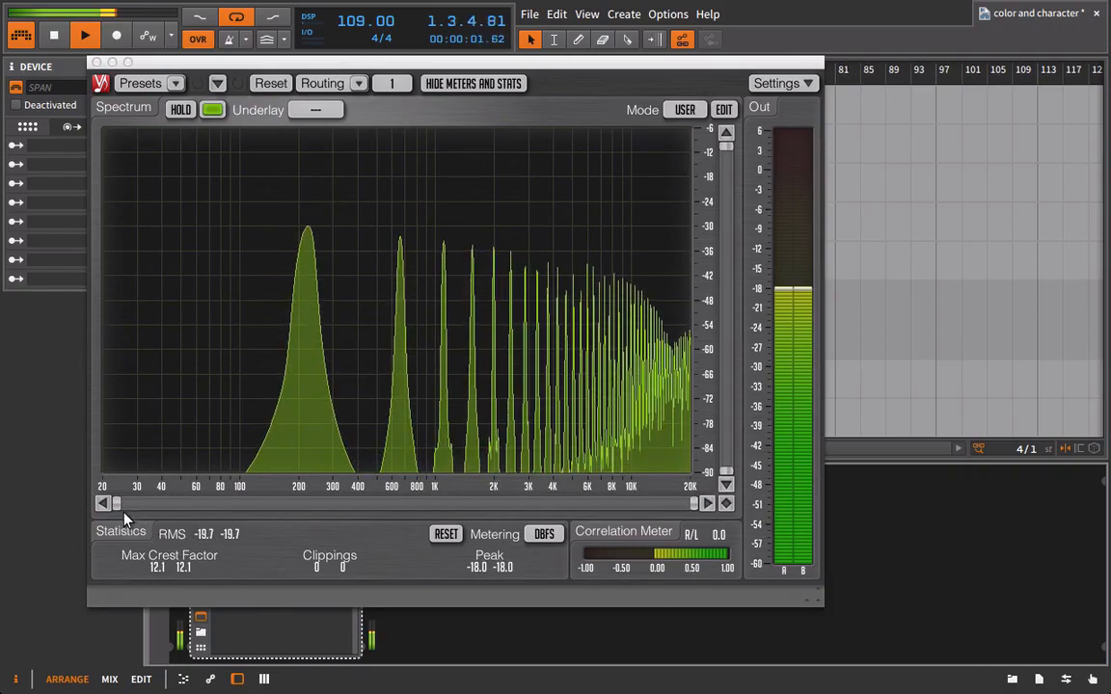
left_click_drag(117, 503, 182, 503)
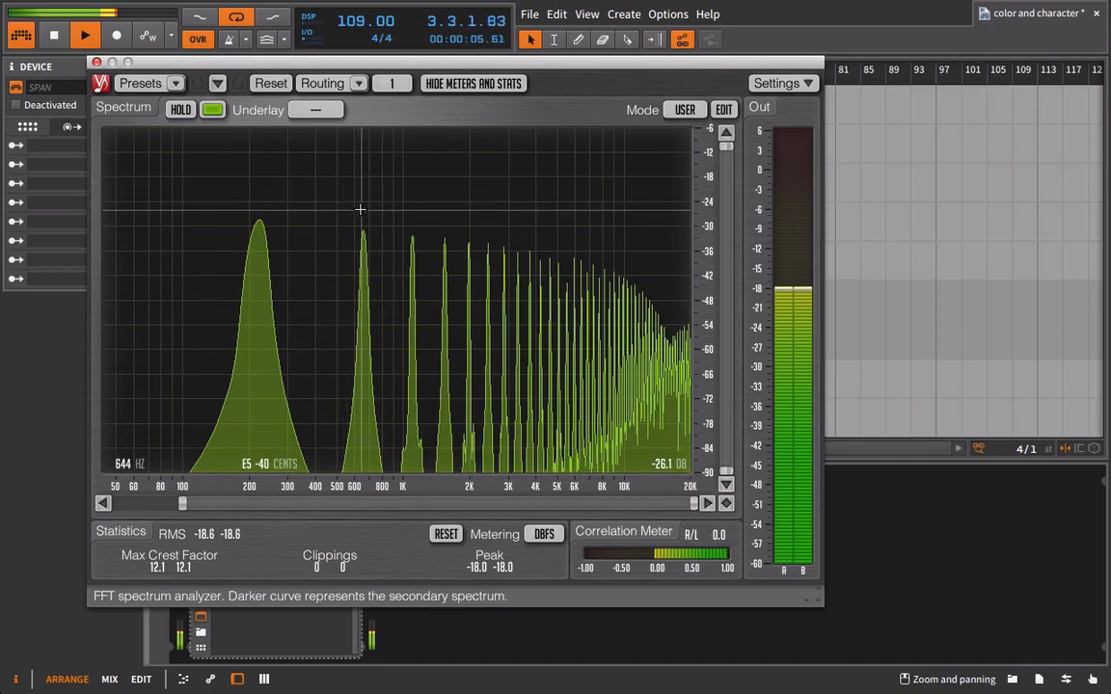
key("space")
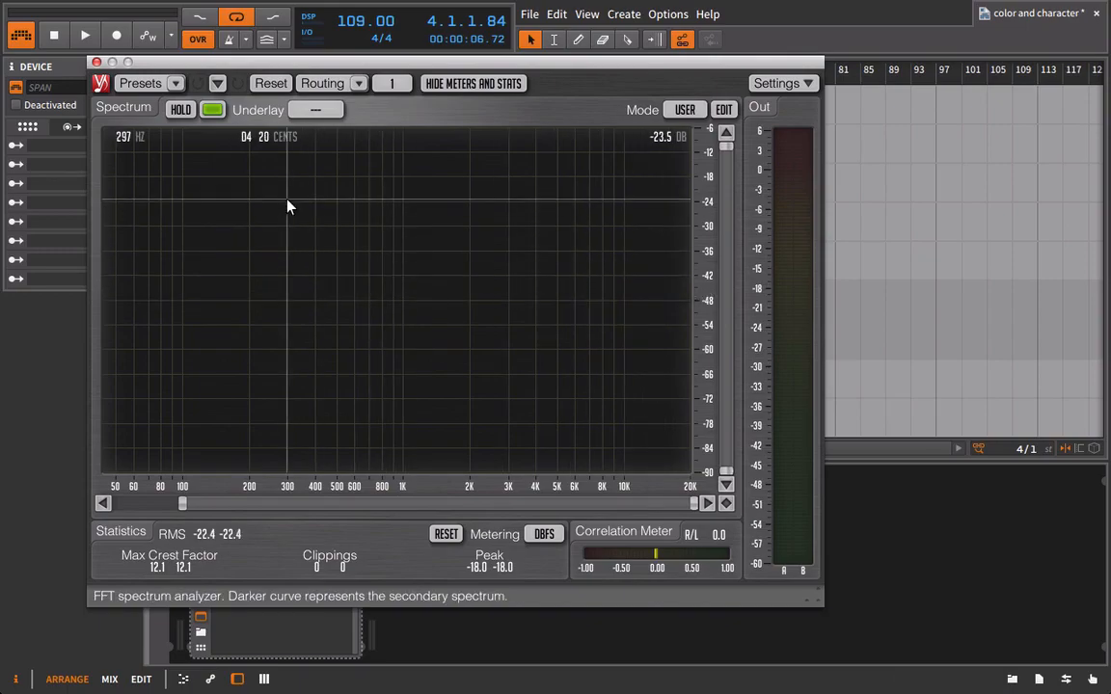
- Play the bounced sine again, hold its spectrum in SPAN for inspection and close the analyzer
key("space")
left_click(180, 110)
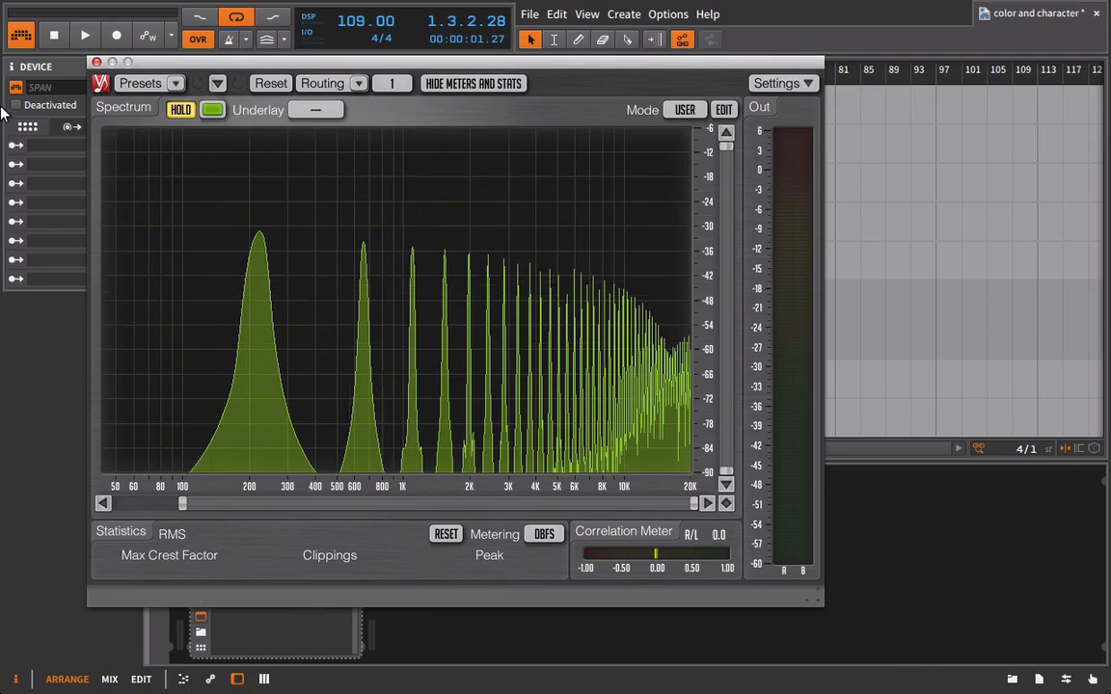
left_click(96, 62)
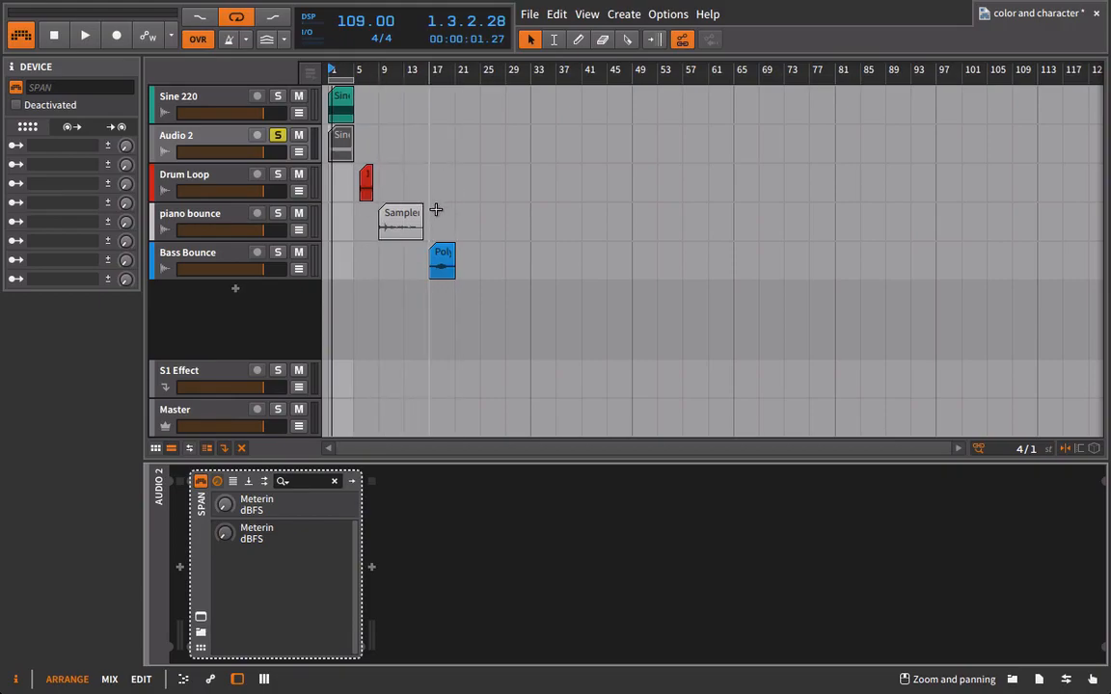
- Unsolo Audio 2 and activate the Bit-8 device on the Sine 220 track with its controls expanded
left_click(279, 137)
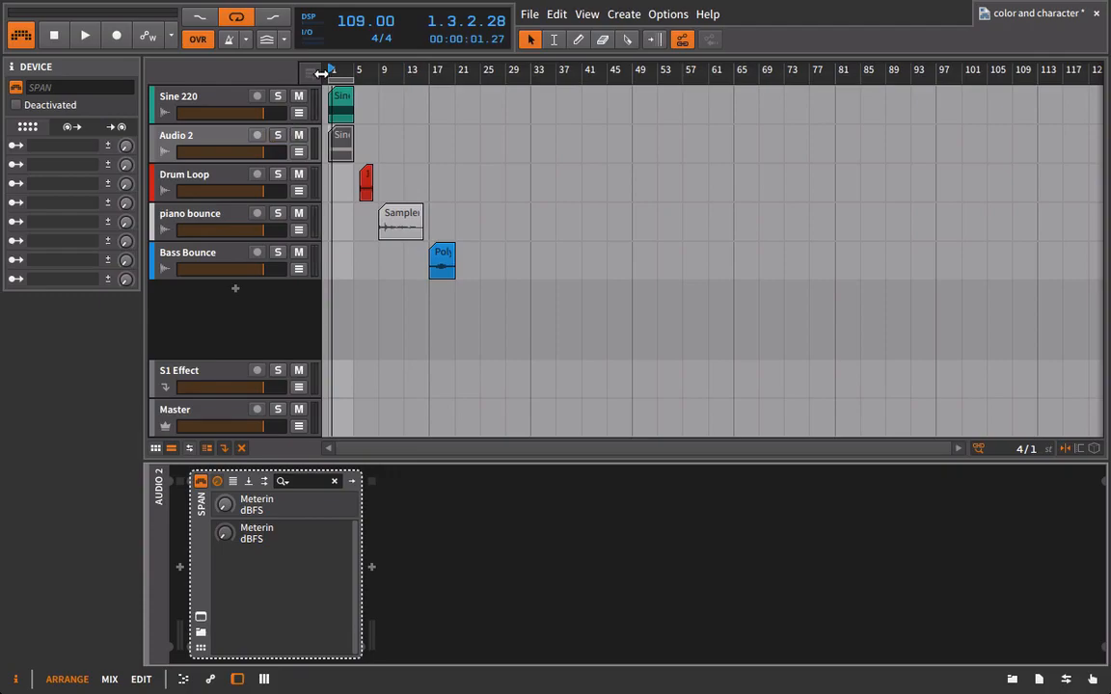
left_click_drag(334, 71, 389, 159)
left_click(405, 152)
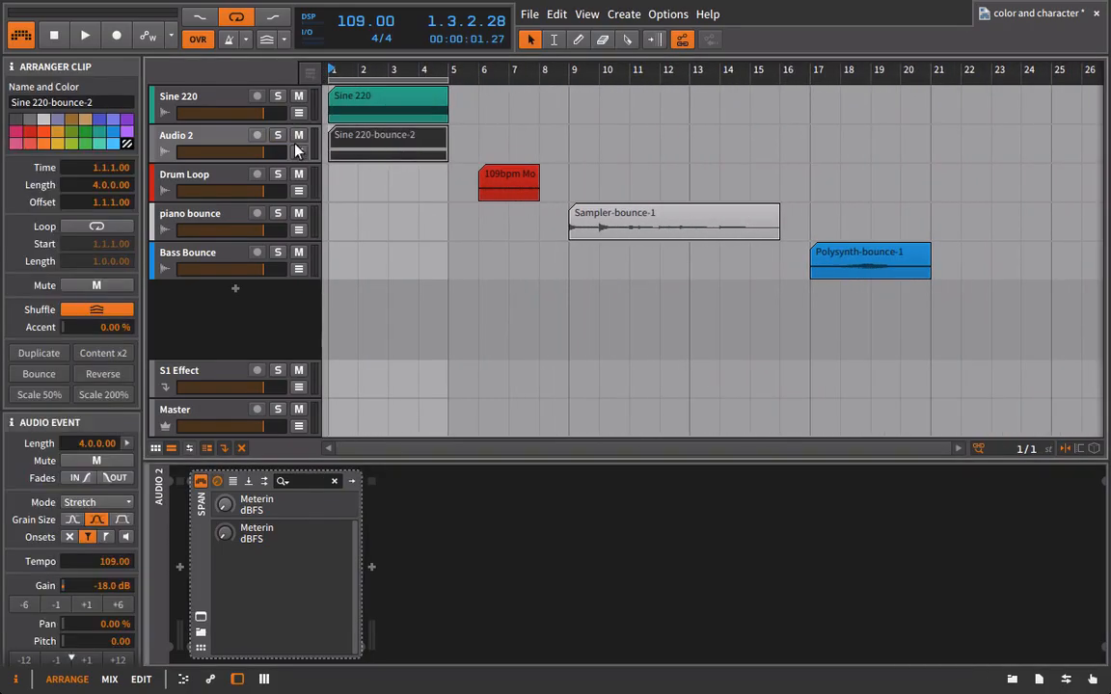
left_click(166, 103)
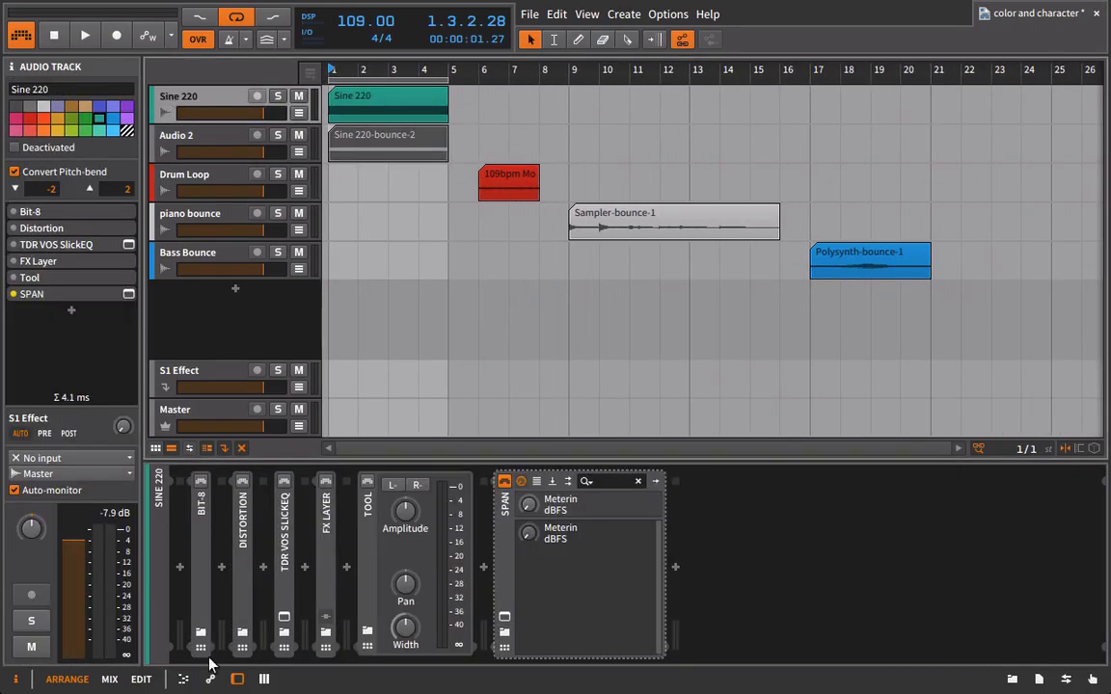
left_click(196, 550)
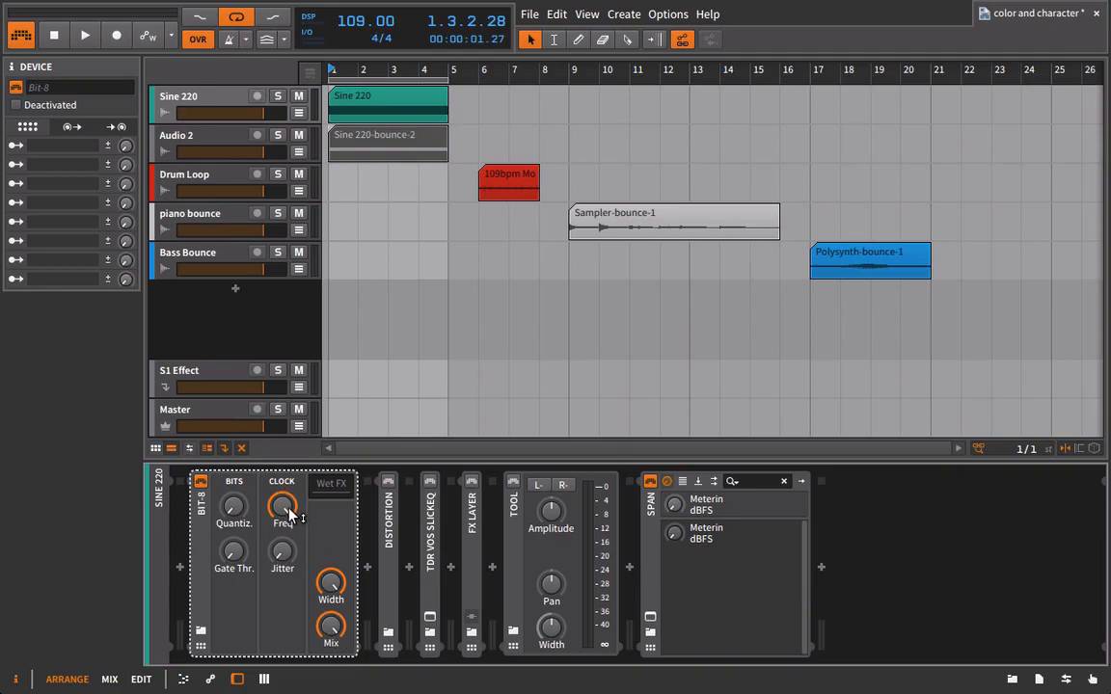
- Examine the clock frequency setting of Bit-8 on the Sine 220 track
mouse_move(292, 518)
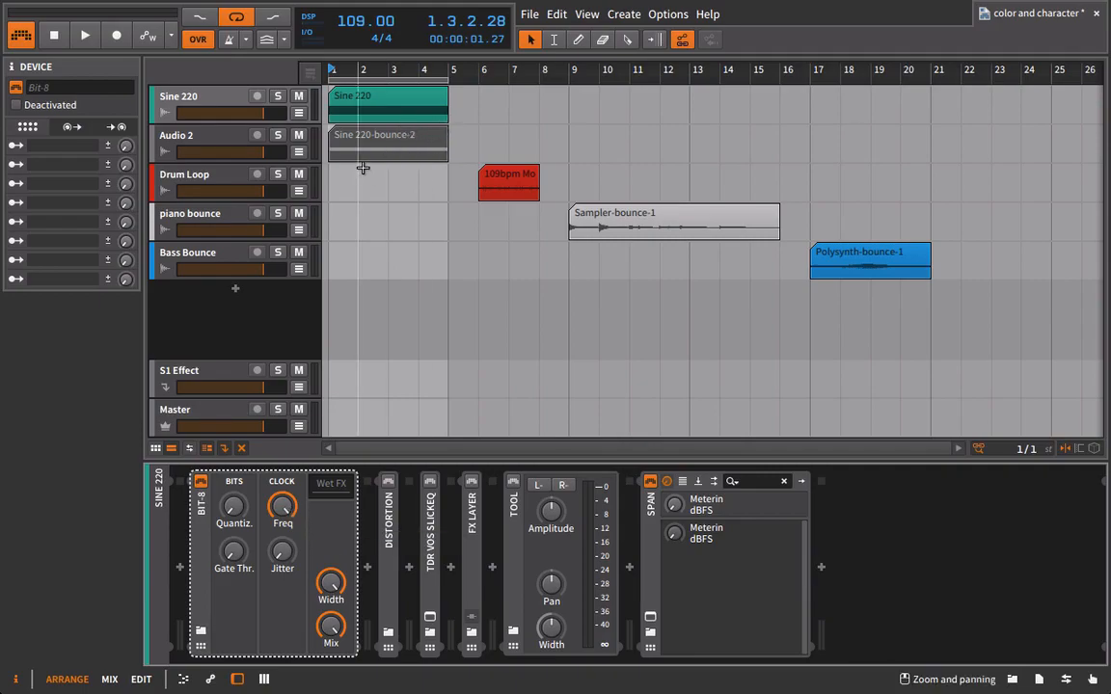
left_click(199, 99)
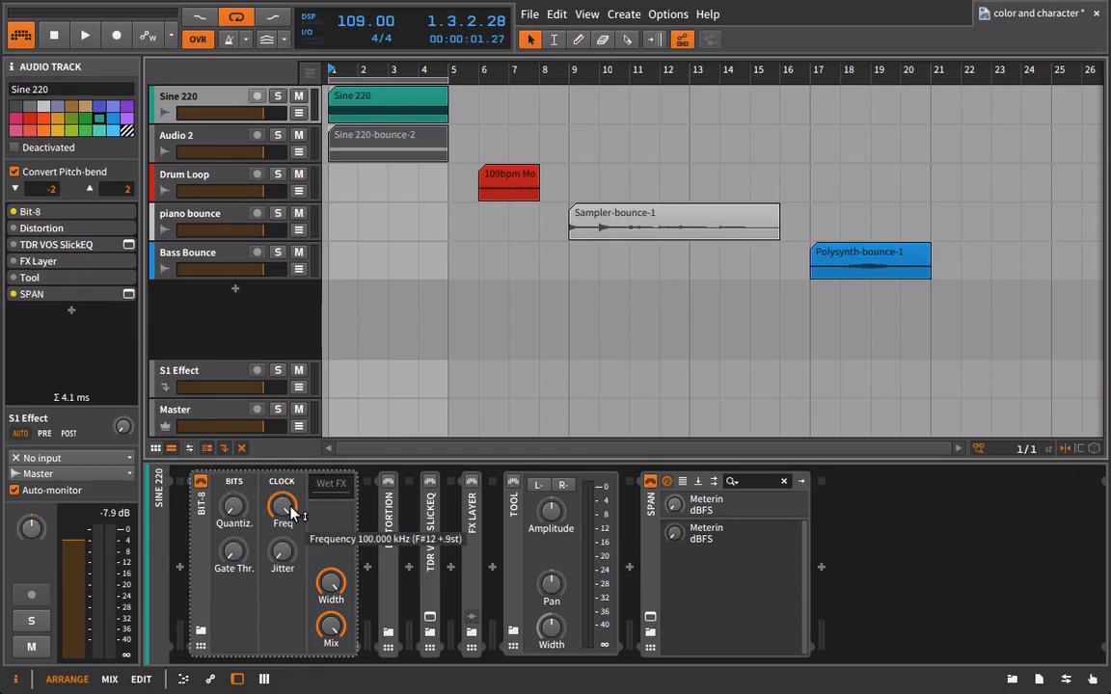
left_click_drag(280, 512, 281, 512)
left_click_drag(280, 511, 280, 505)
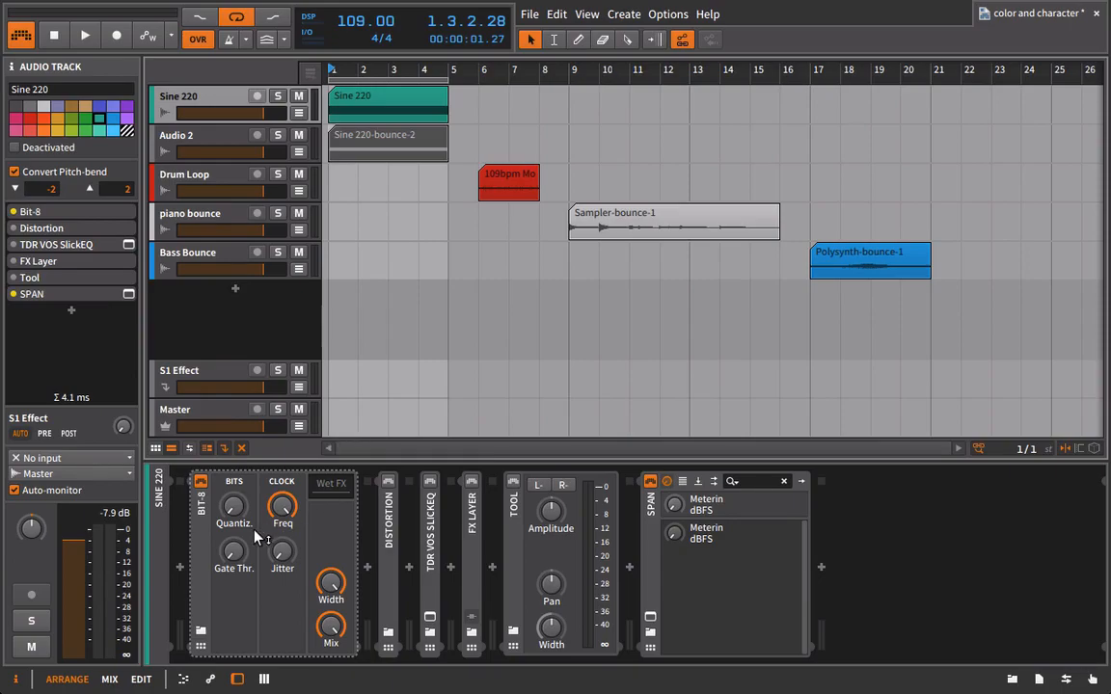
- Open SPAN on the Sine 220 track, solo that track and delete the Audio 2 track
left_click(651, 617)
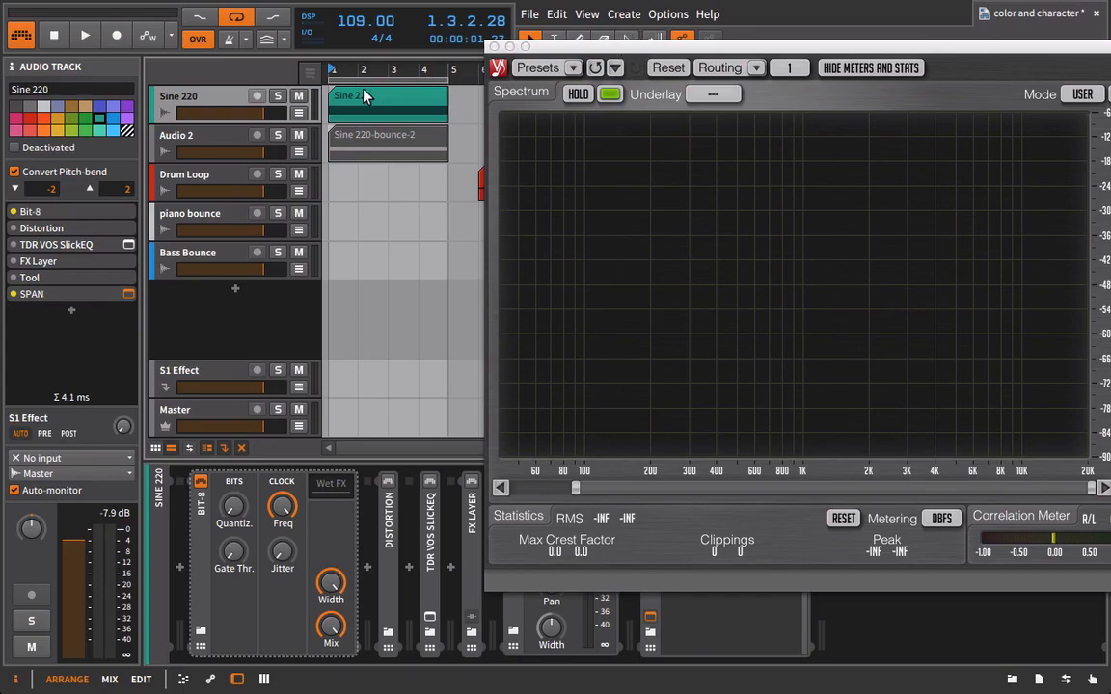
left_click(280, 97)
left_click(240, 150)
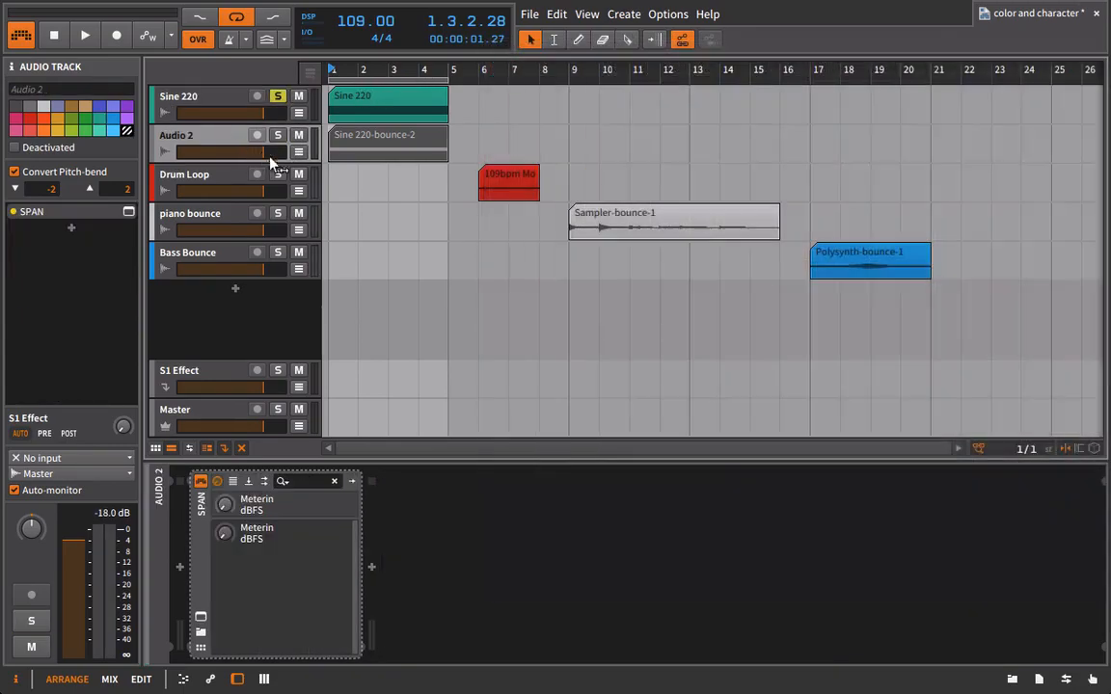
key("Delete")
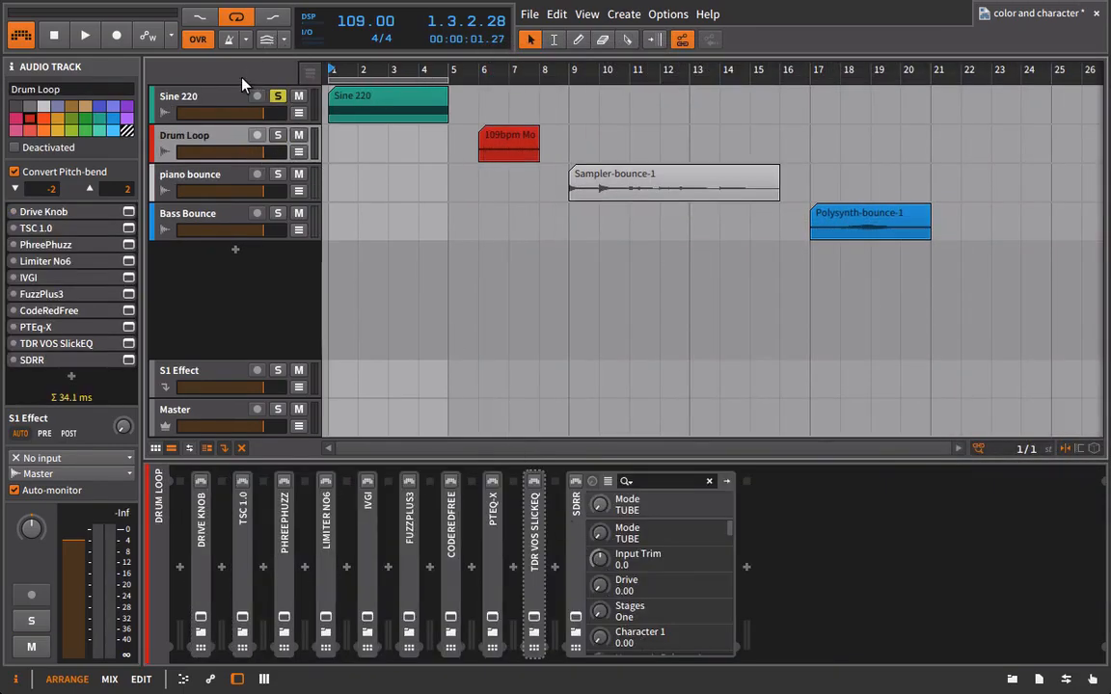
- Play the soloed Sine 220 track and lower Bit-8's clock frequency while watching the spectrum in SPAN
left_click(224, 96)
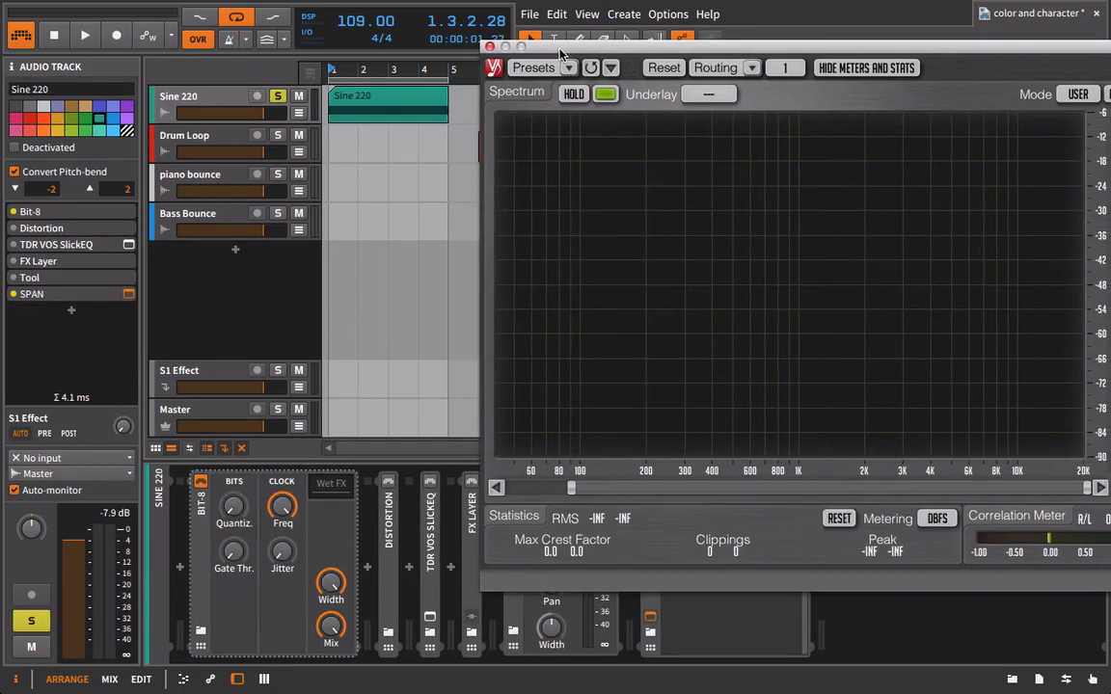
left_click(286, 512)
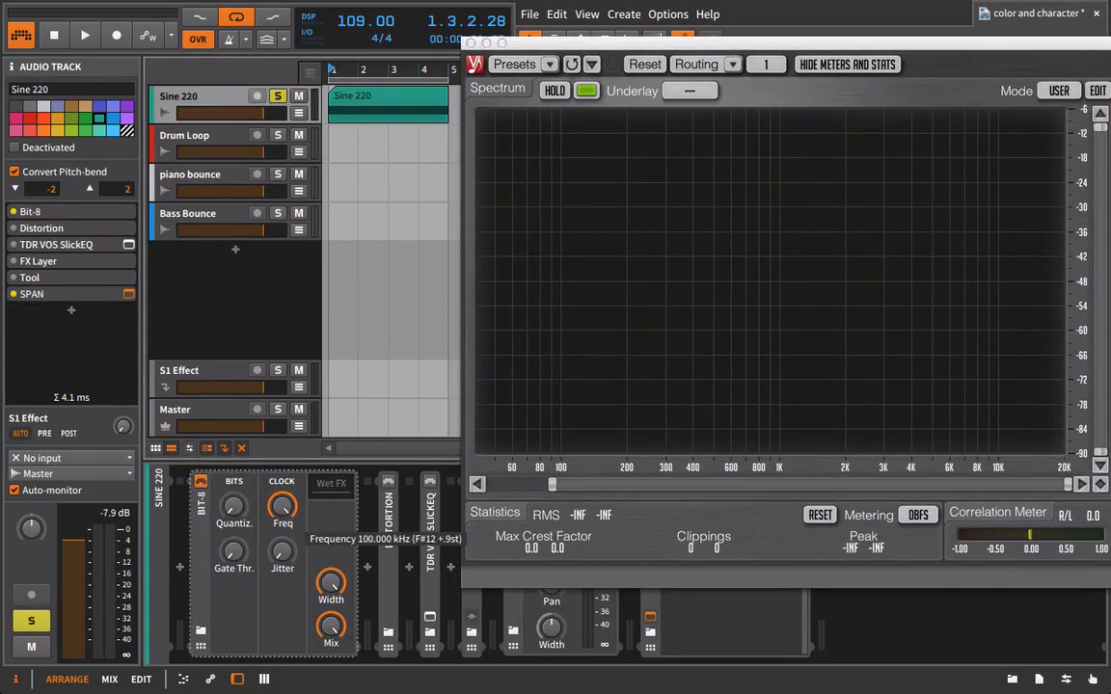
mouse_move(286, 514)
key("space")
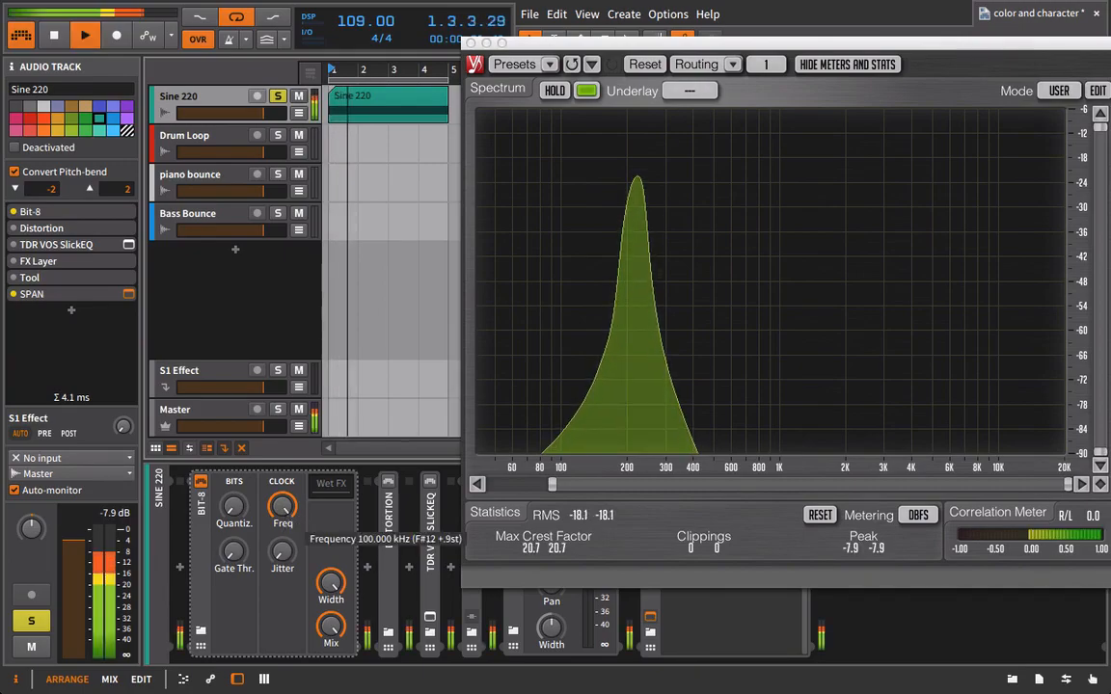
mouse_move(286, 517)
left_mouse_down()
mouse_move(286, 542)
mouse_move(282, 510)
mouse_move(280, 528)
left_mouse_up()
key("space")
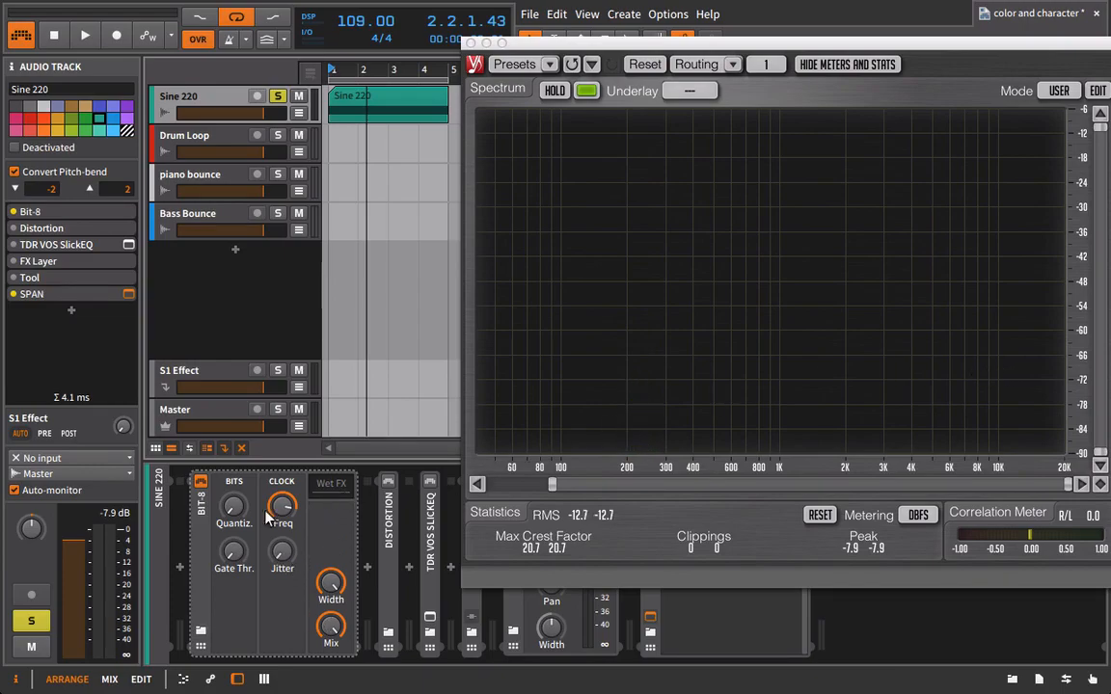
- Raise Bit-8's clock jitter to 26% while playing the sine and watching its spectrum
key("space")
left_click_drag(284, 554, 284, 531)
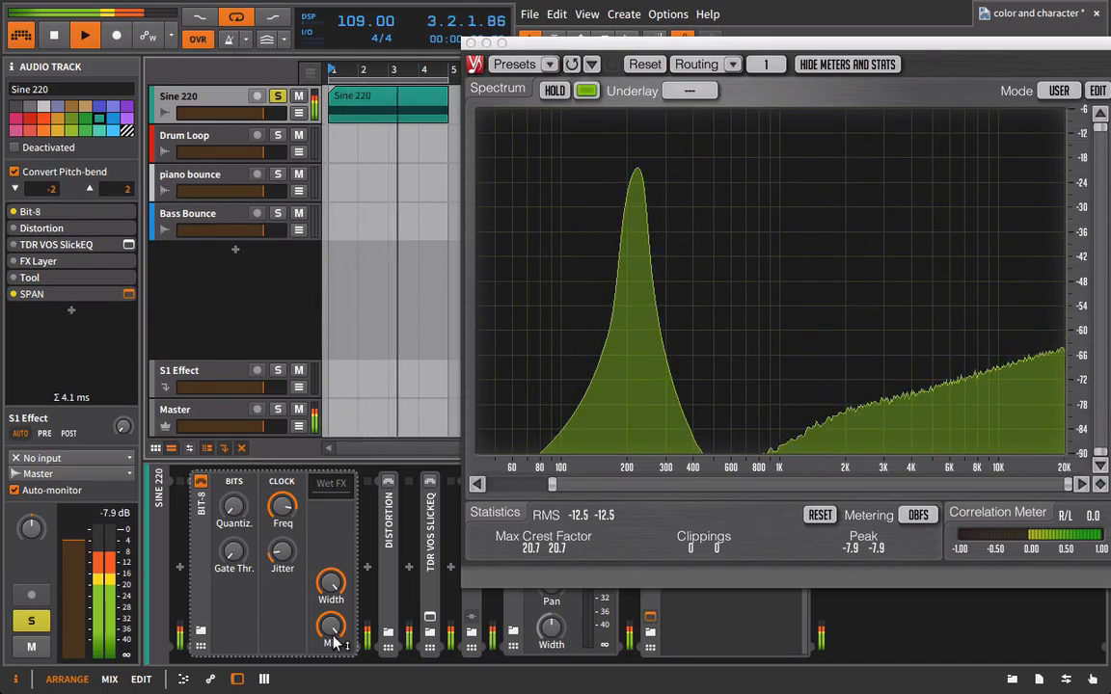
mouse_move(282, 551)
left_mouse_down()
mouse_move(282, 511)
mouse_move(281, 545)
left_mouse_up()
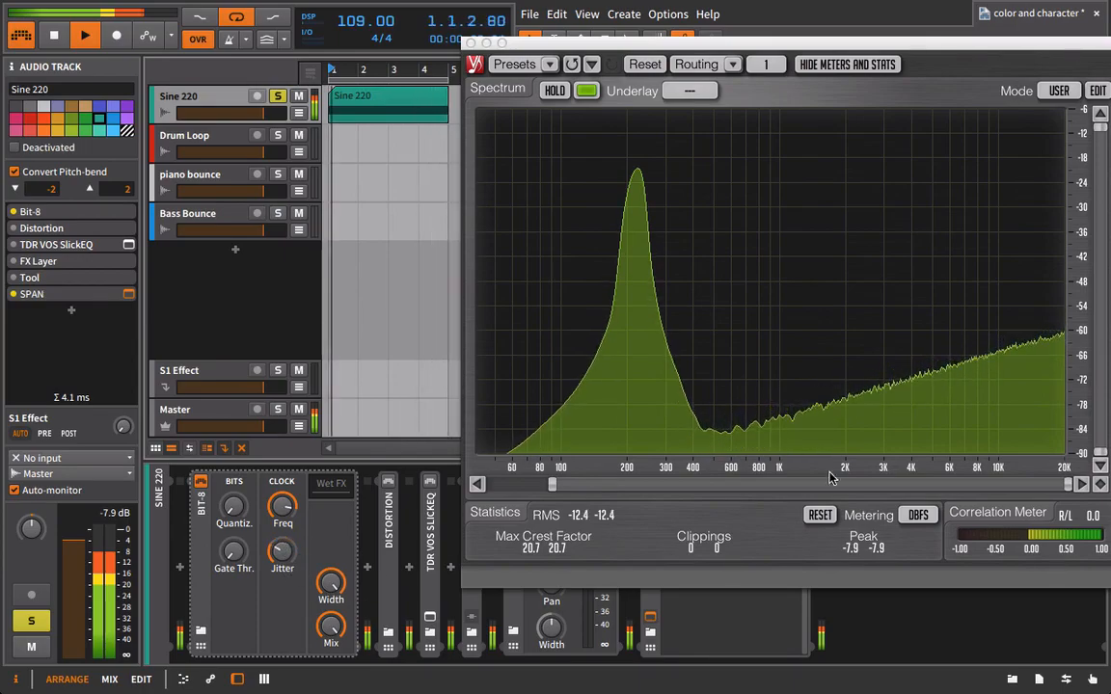
key("space")
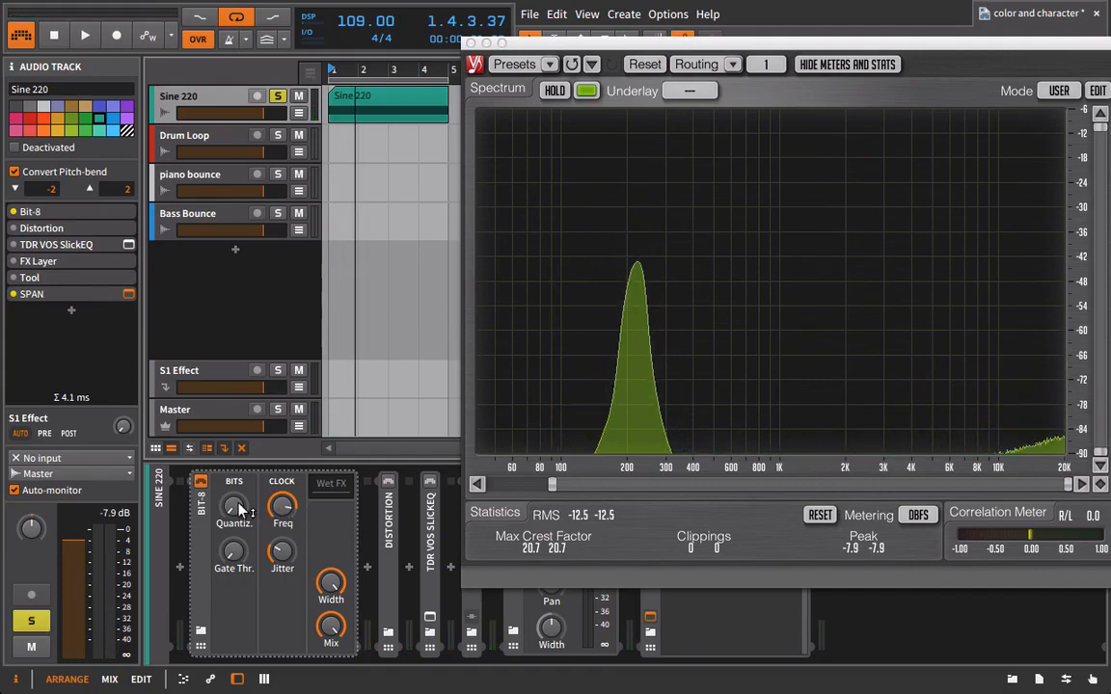
mouse_move(299, 515)
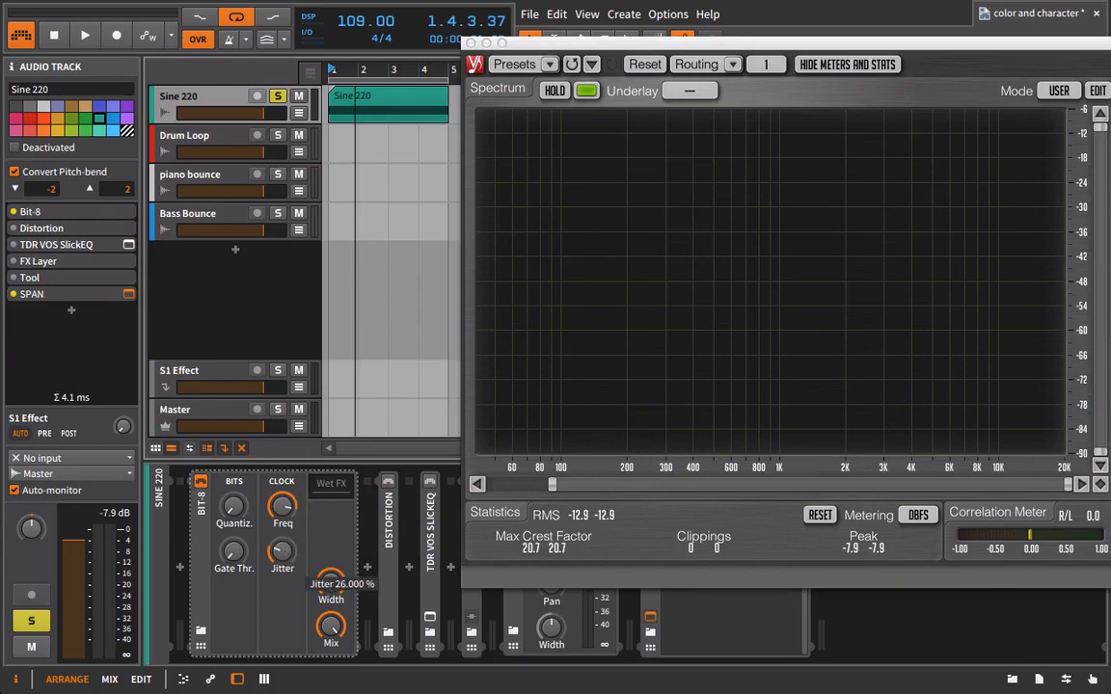
- Play the sine and lower Bit-8's clock frequency much further, to near the low end of its range
key("space")
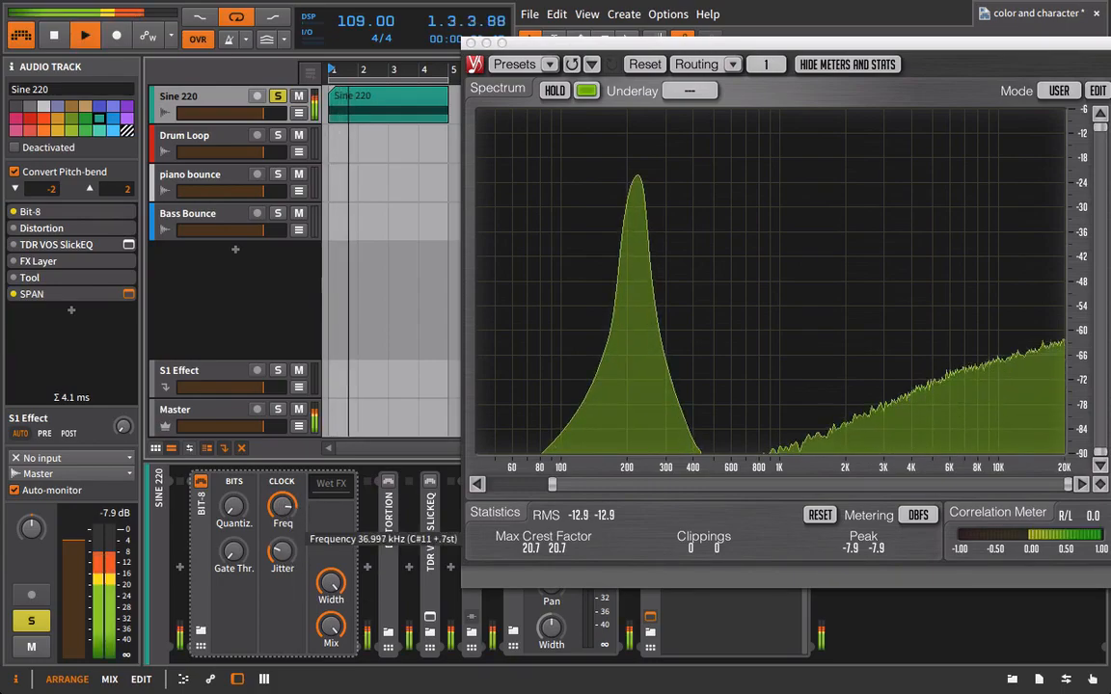
left_click_drag(282, 507, 282, 572)
left_click(277, 495)
left_click_drag(283, 510, 283, 522)
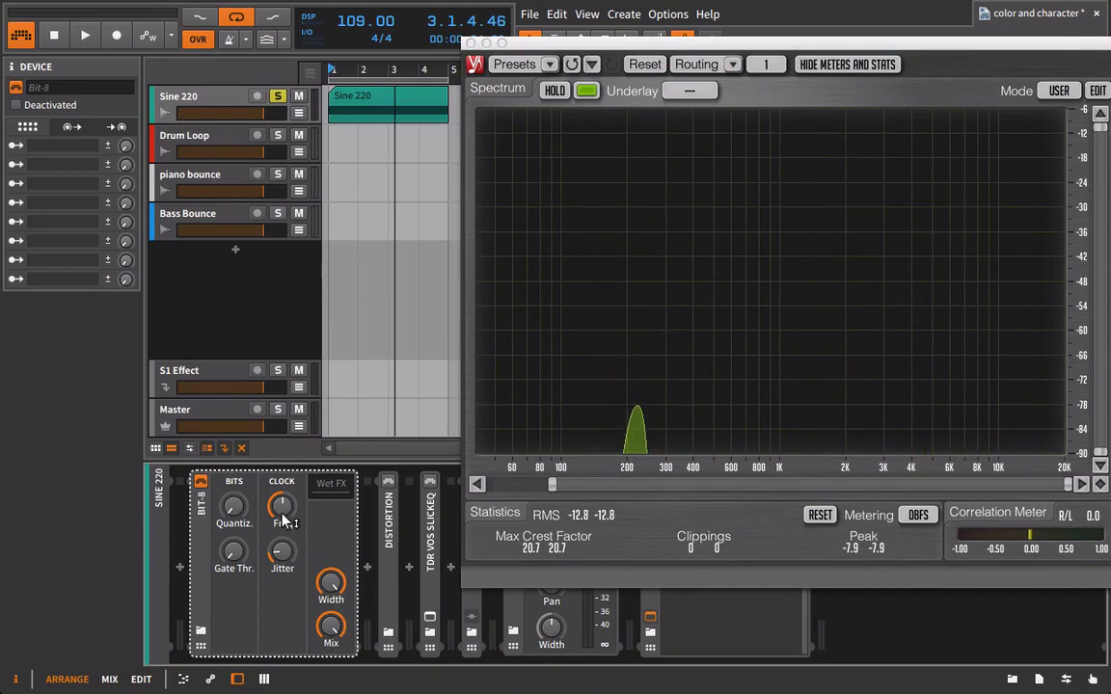
left_click_drag(283, 520, 279, 511)
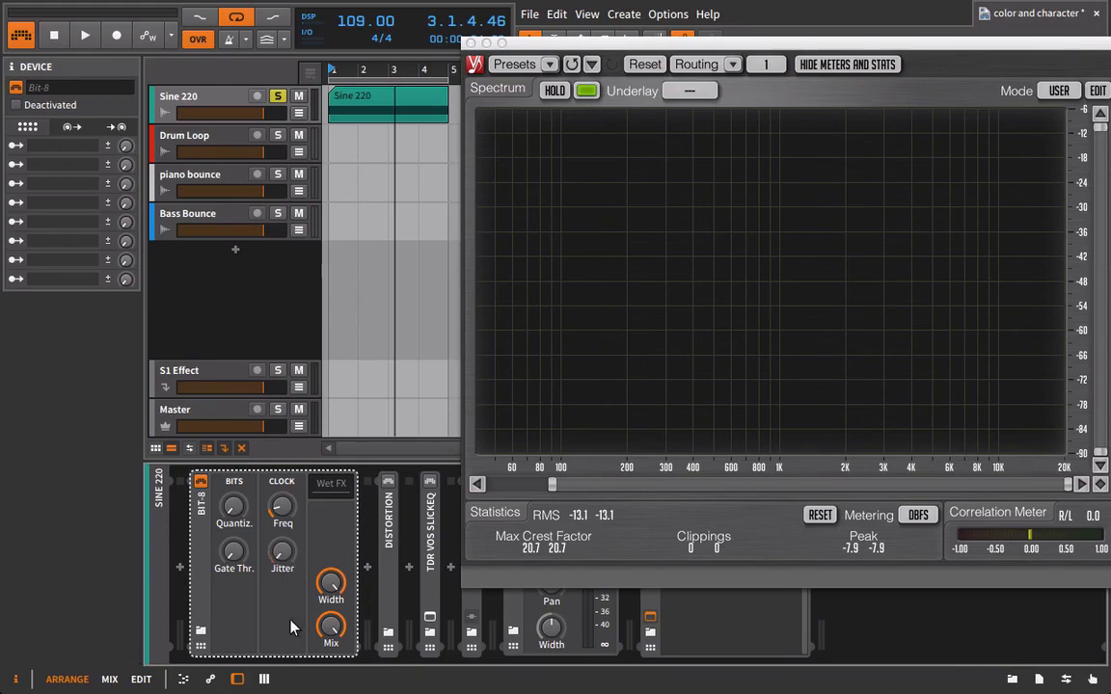
- Play the sine with Bit-8's mix lowered and its jitter at 24% to check the spectrum
key("space")
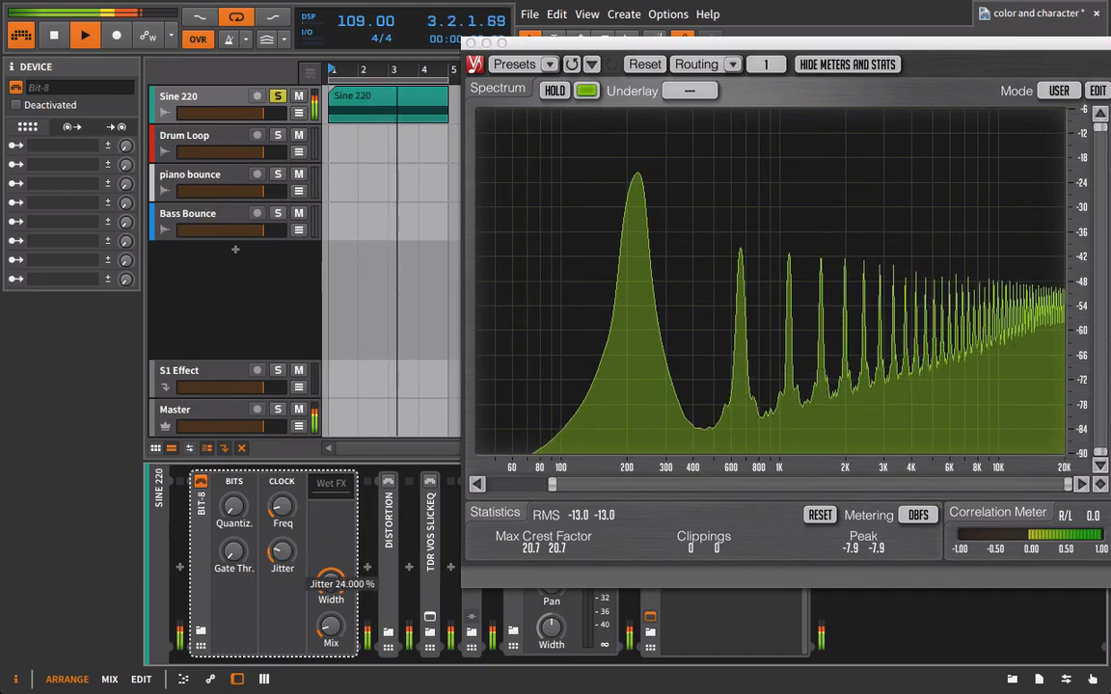
key("space")
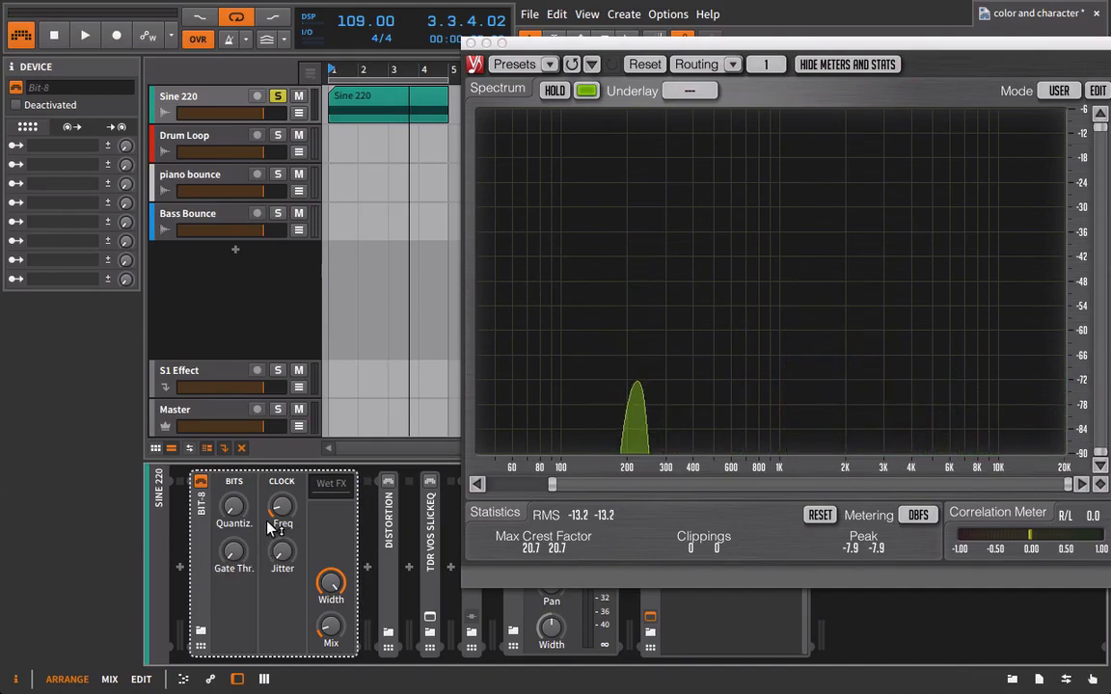
- Reset Bit-8's clock frequency to its default and play the sine with the quantization raised
double_click(290, 513)
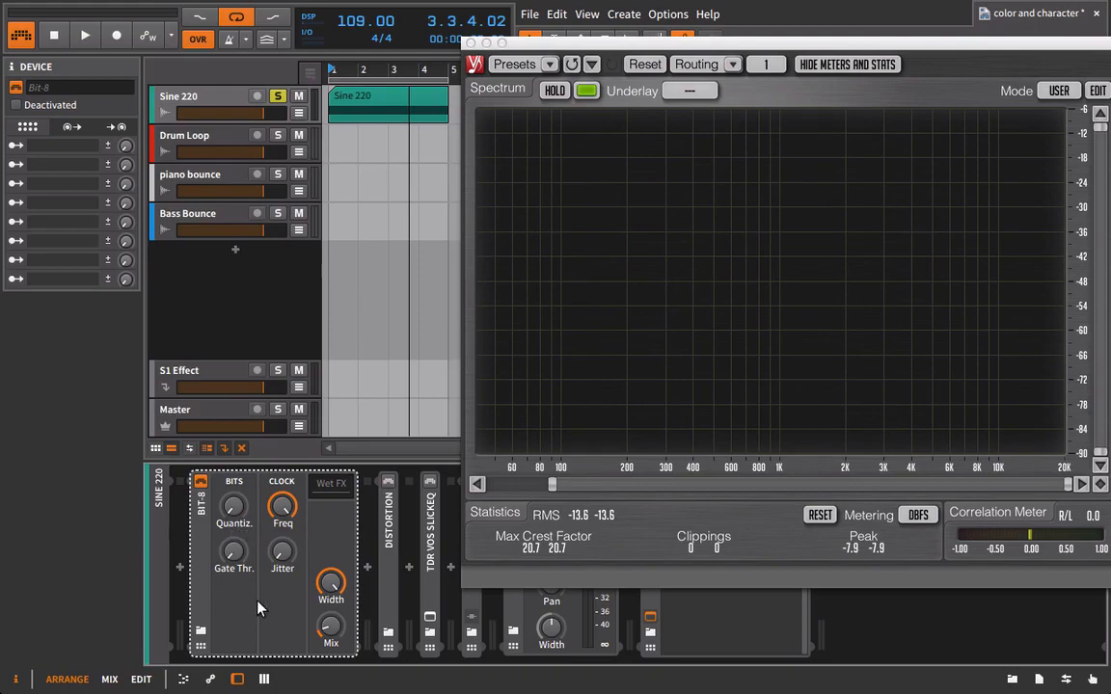
key("space")
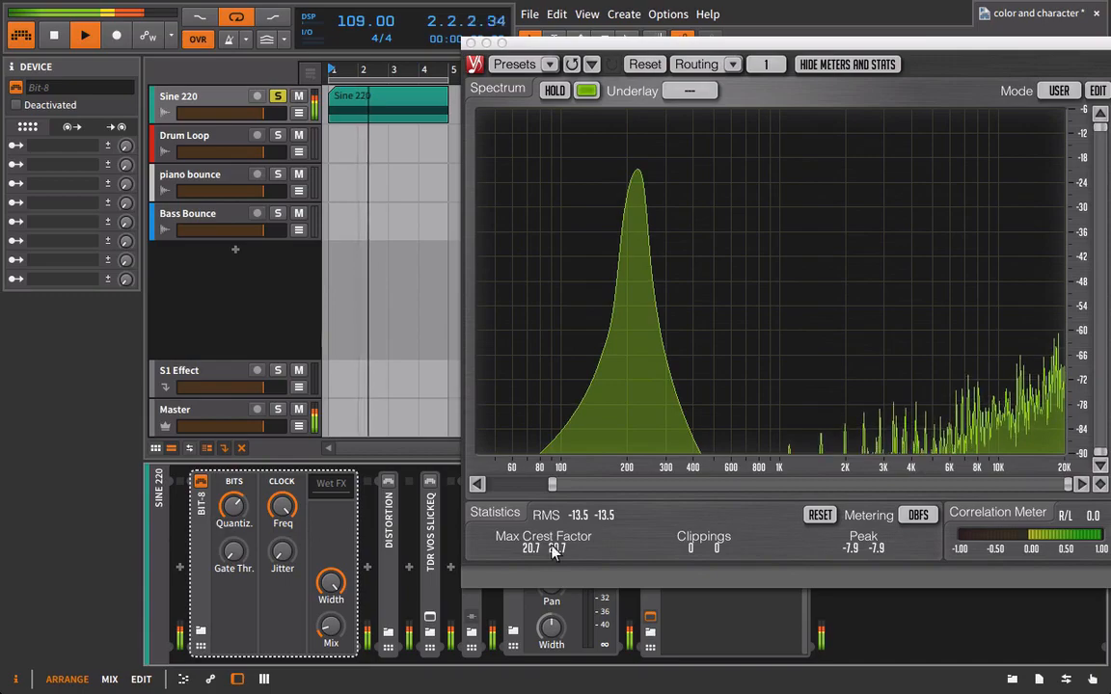
- Play the sine with Bit-8's quantization and jitter raised and its clock frequency lowered
left_click_drag(235, 507, 235, 470)
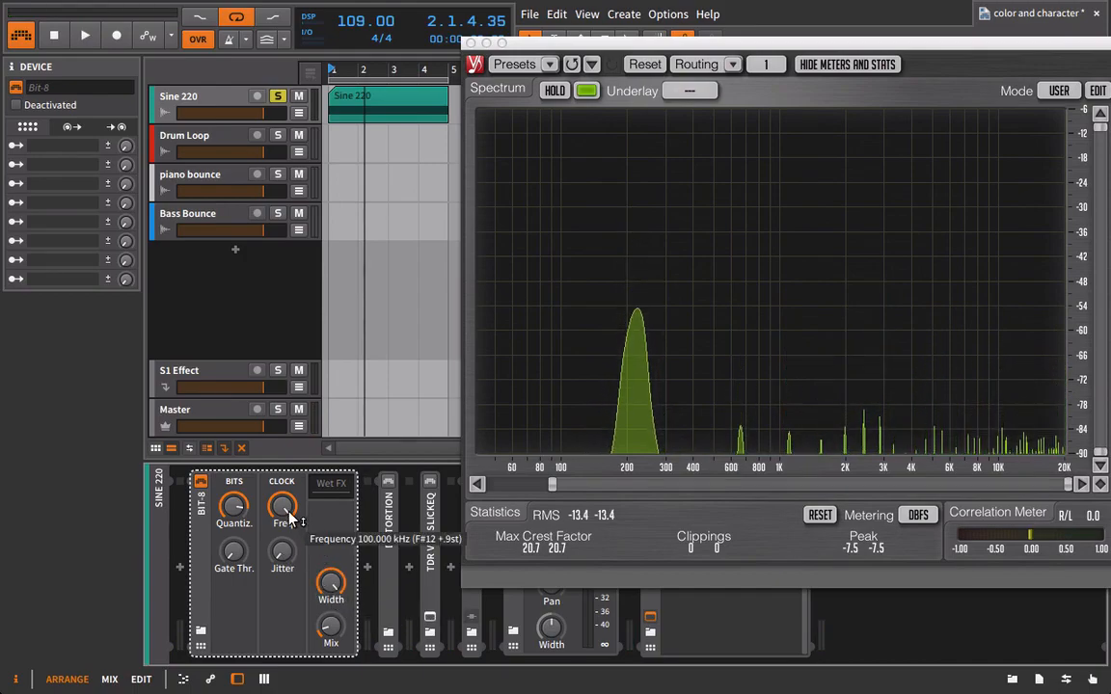
key("space")
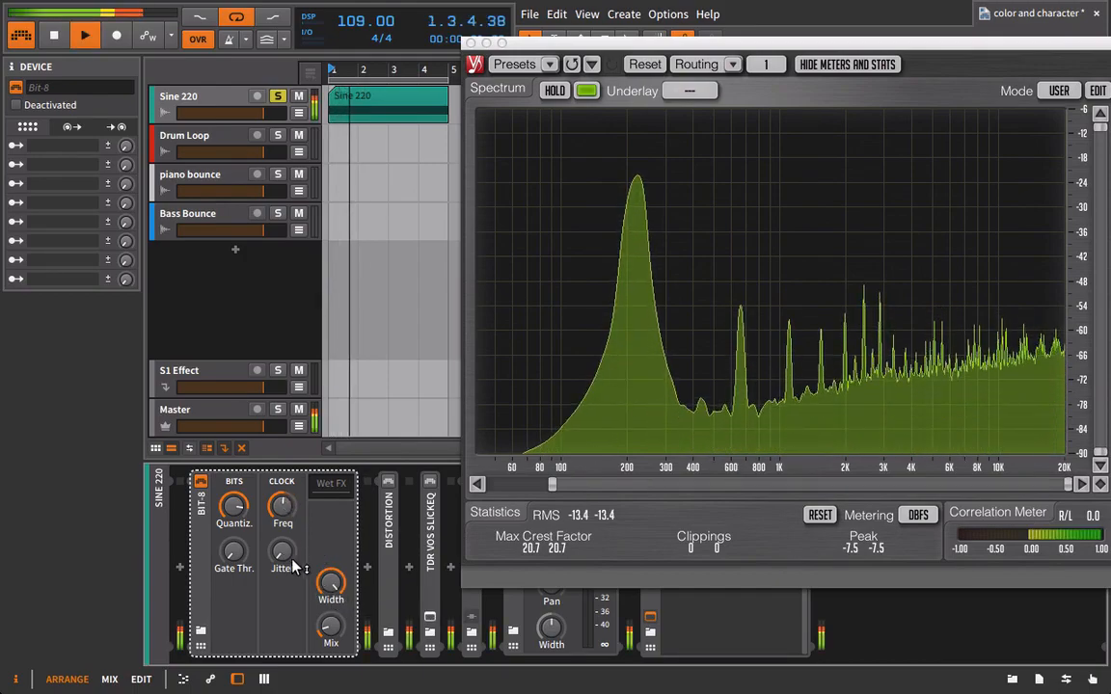
left_click_drag(282, 552, 234, 515)
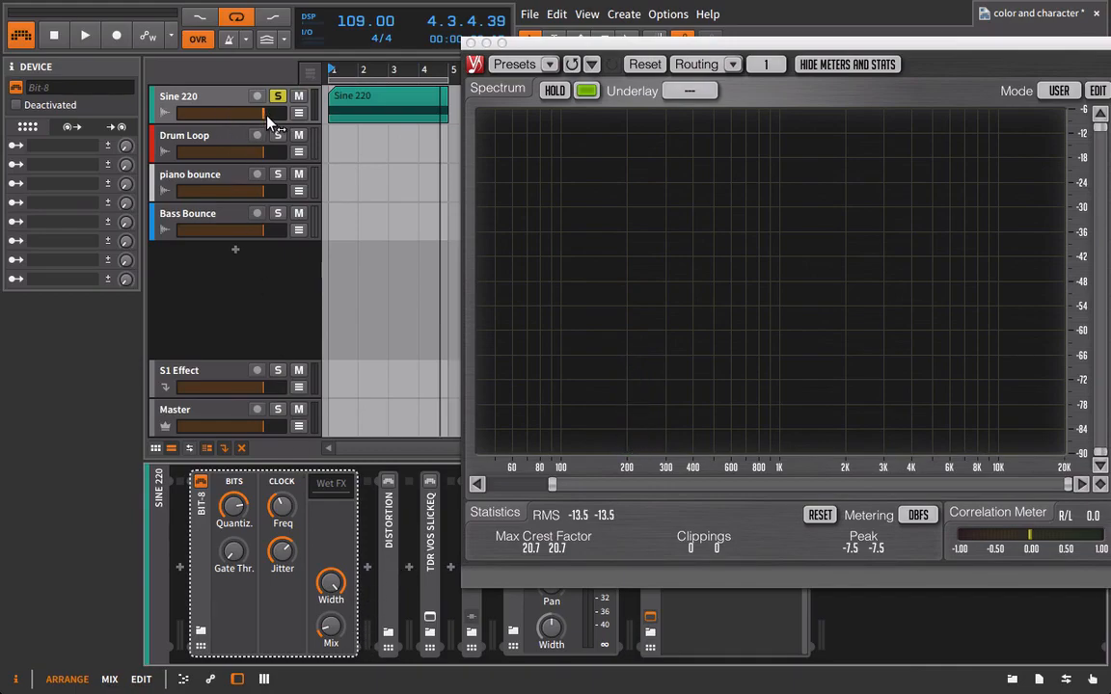
- Lower the Sine 220 track's volume and play it with Bit-8's mix raised to full
left_click_drag(268, 117, 237, 118)
key("space")
left_click_drag(330, 627, 330, 569)
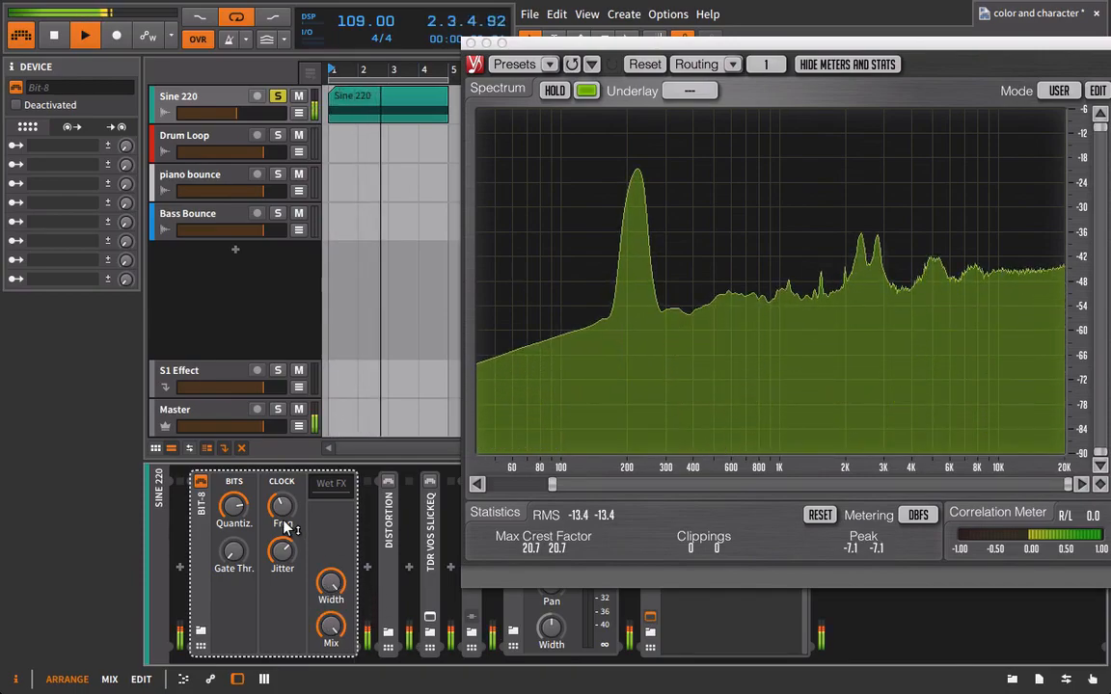
- Lower Bit-8's clock frequency further with quantization and jitter at maximum, reduce the mix slightly and stop playback
left_click_drag(282, 505, 235, 483)
left_click_drag(282, 553, 281, 506)
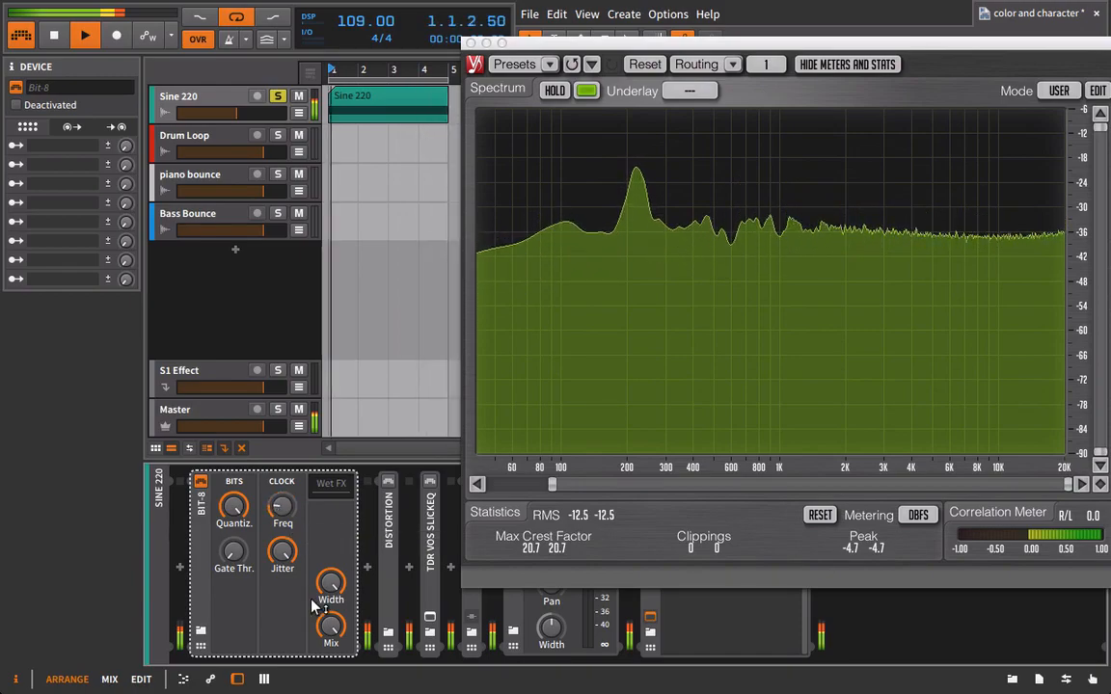
left_click_drag(331, 626, 331, 628)
key("space")
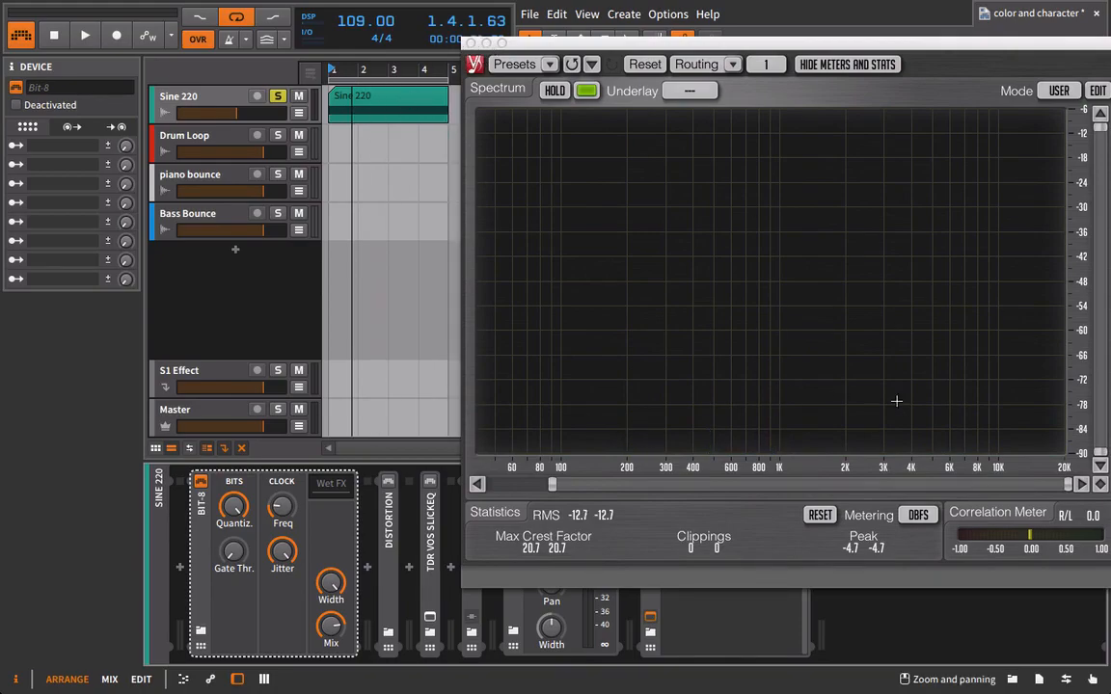
- Deactivate and collapse Bit-8, activate and expand the Distortion device, and reopen the SPAN analyzer
left_click(469, 45)
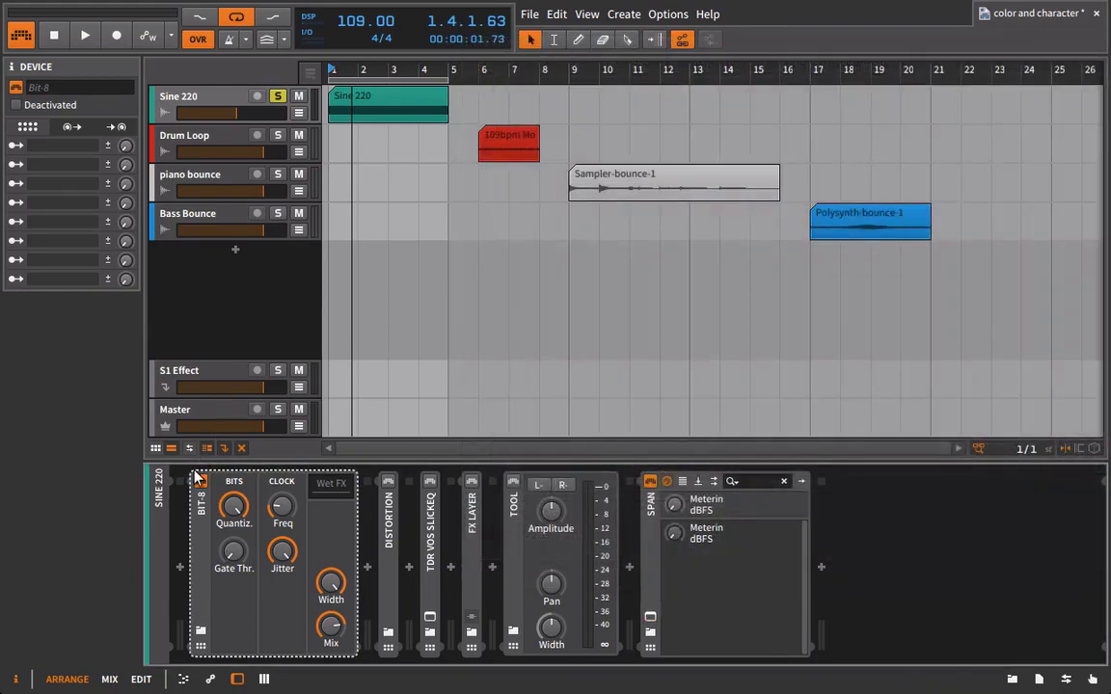
left_click(196, 541)
left_click(246, 513)
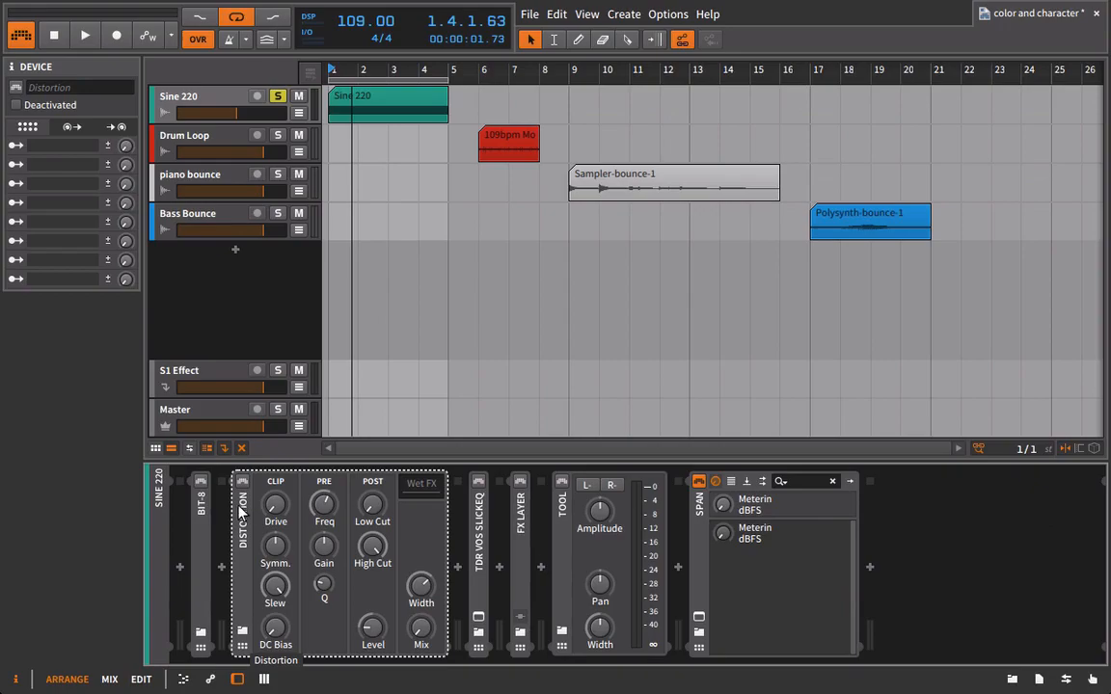
left_click(699, 618)
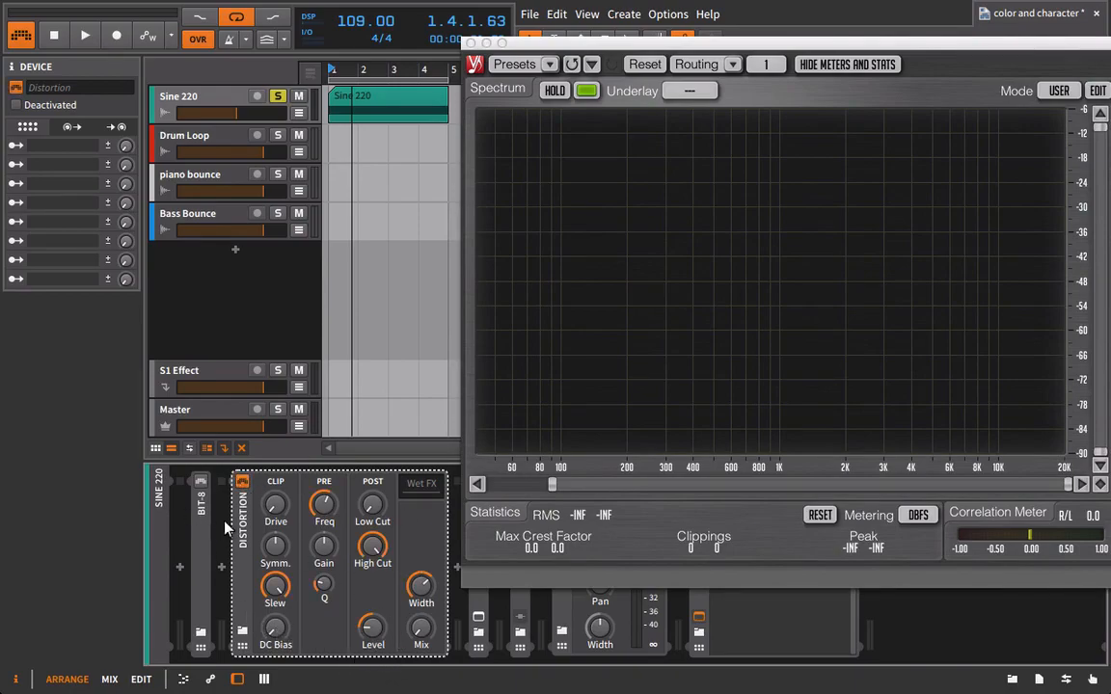
- Play the sine through Distortion with its mix raised past halfway and its drive brought up moderately from zero
left_click_drag(277, 512, 278, 510)
key("space")
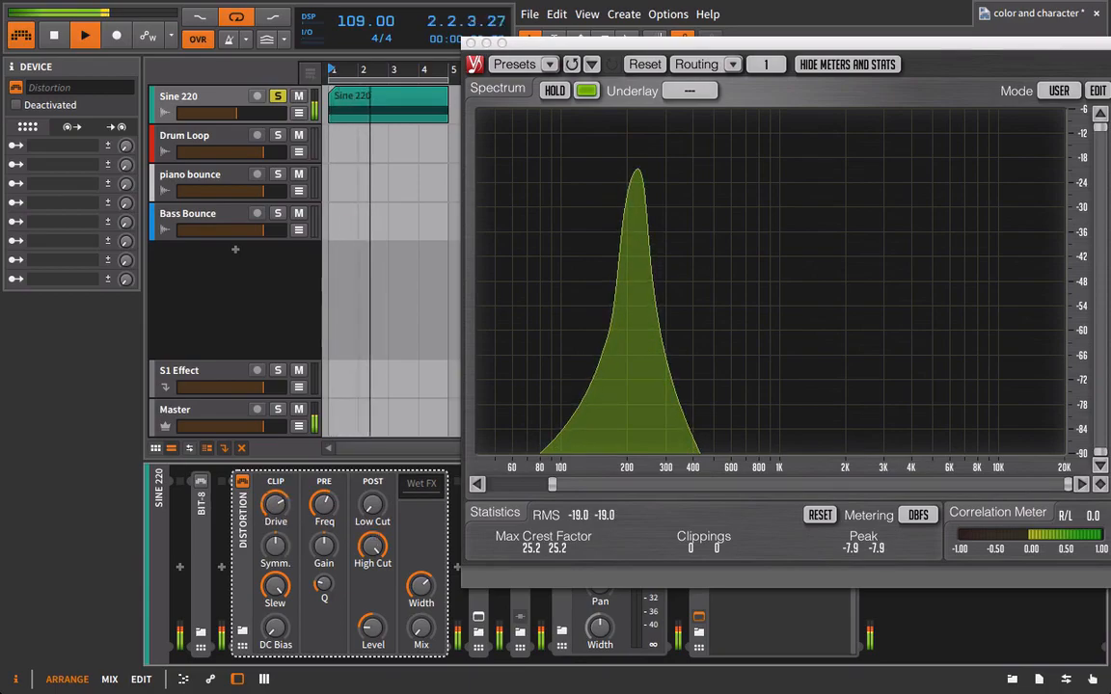
left_click_drag(277, 506, 276, 579)
left_click_drag(423, 630, 423, 591)
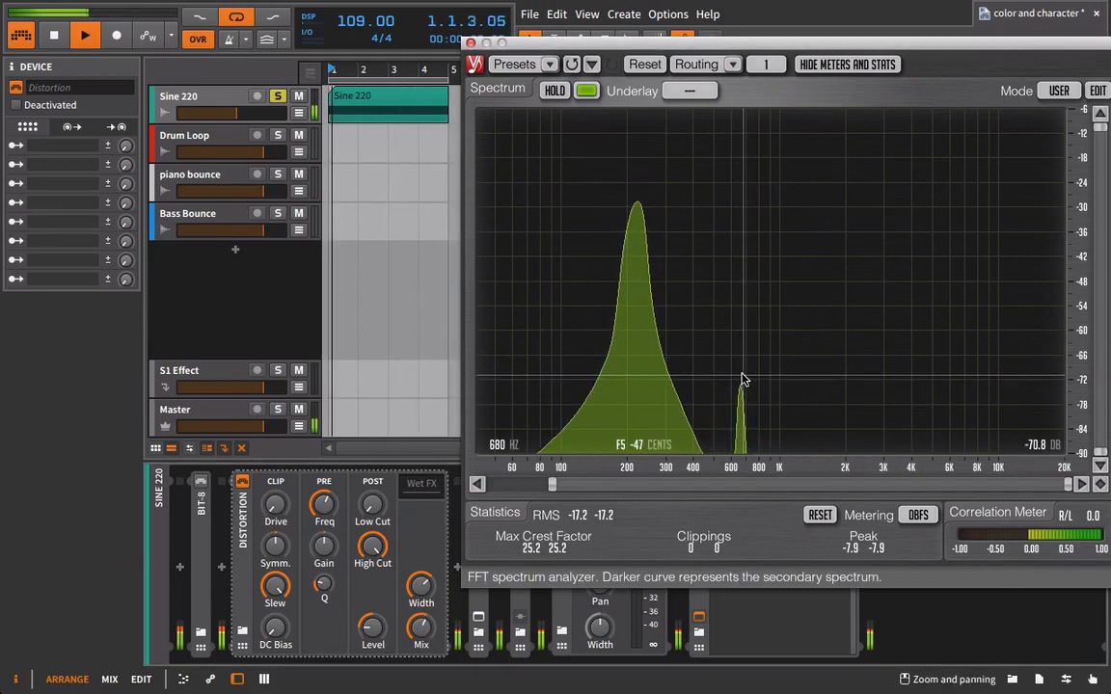
left_click_drag(276, 507, 277, 467)
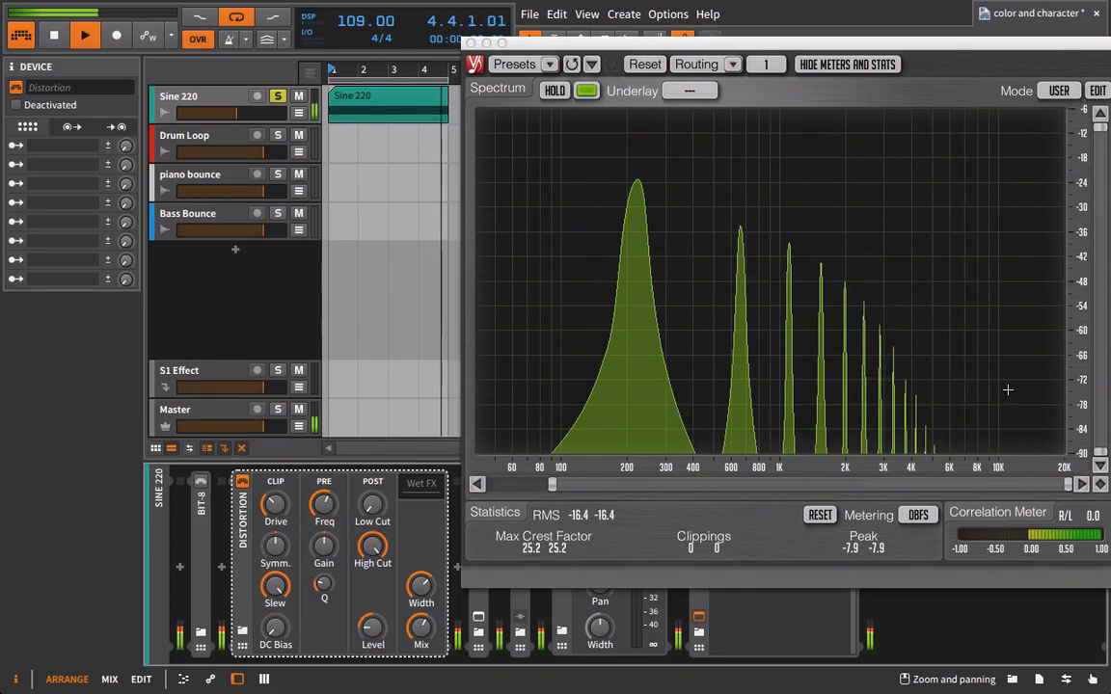
key("space")
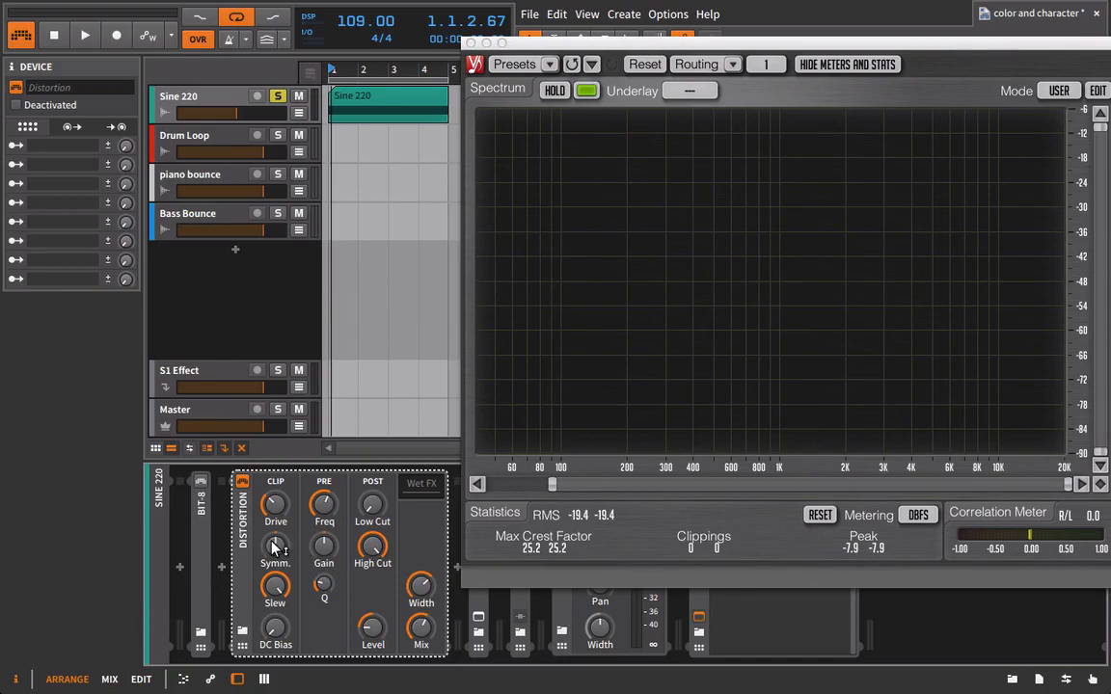
- Play the sine with Distortion's symmetry raised strongly and its slew lowered, watching the spectrum
key("space")
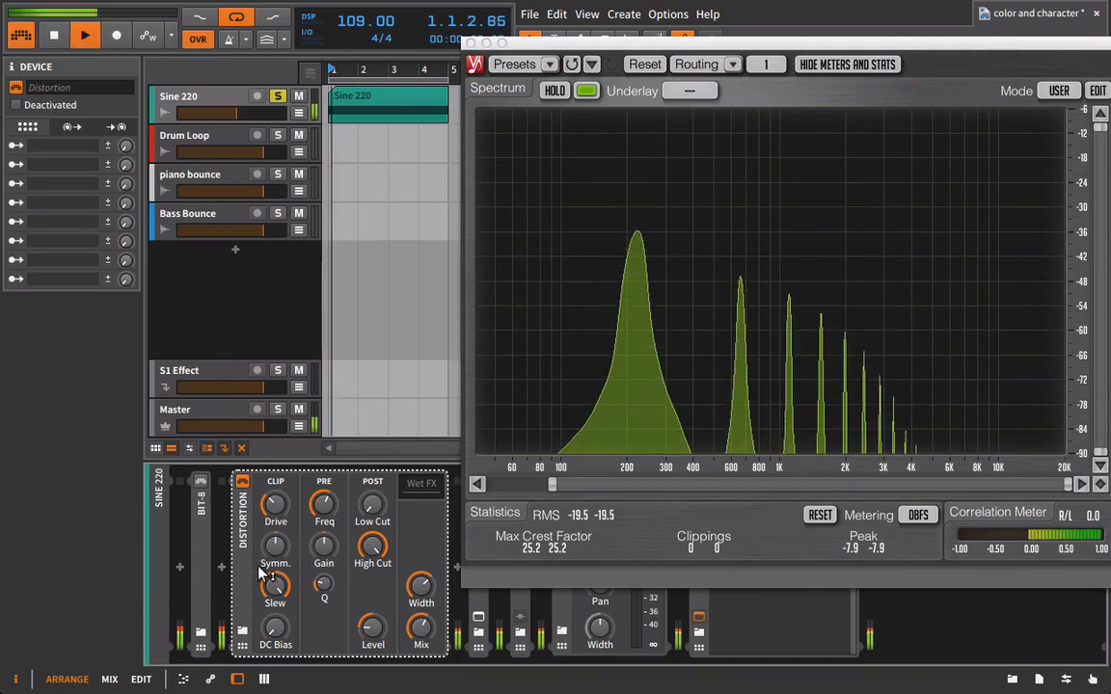
mouse_move(275, 545)
left_mouse_down()
mouse_move(275, 531)
mouse_move(277, 607)
mouse_move(277, 524)
left_mouse_up()
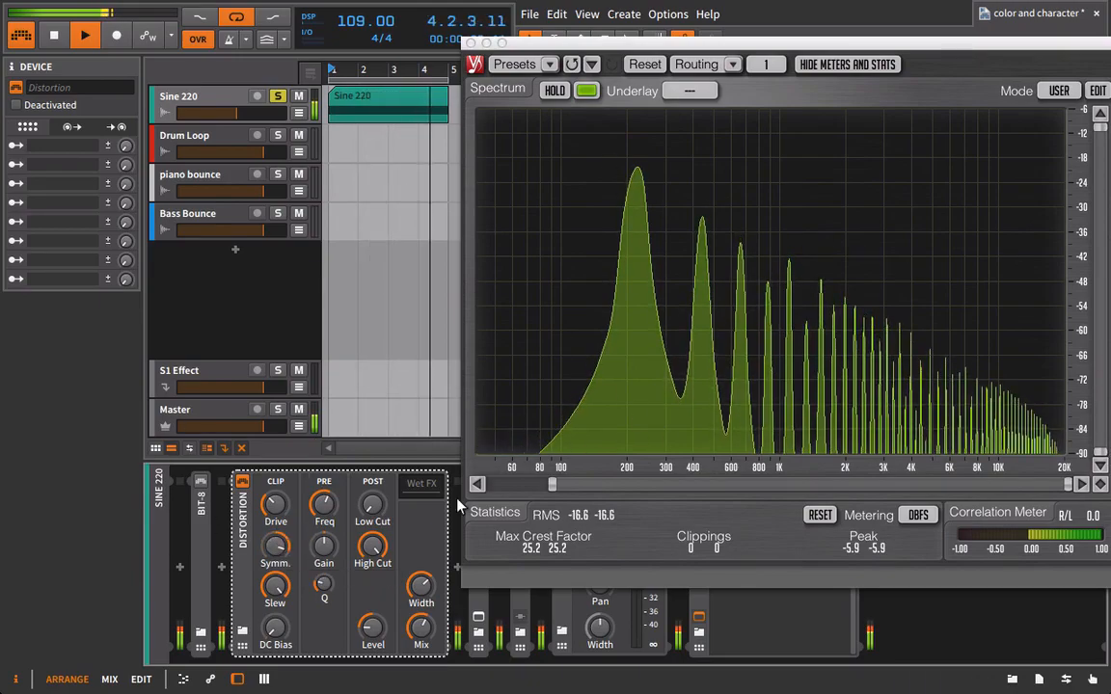
mouse_move(281, 599)
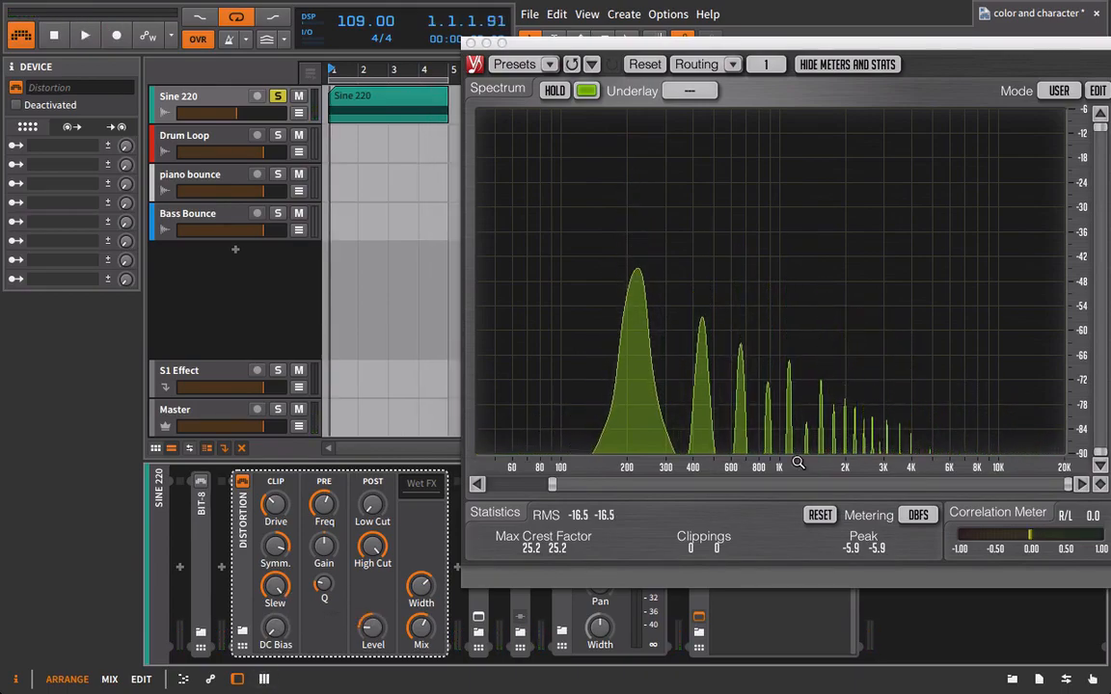
left_click_drag(285, 596, 285, 635)
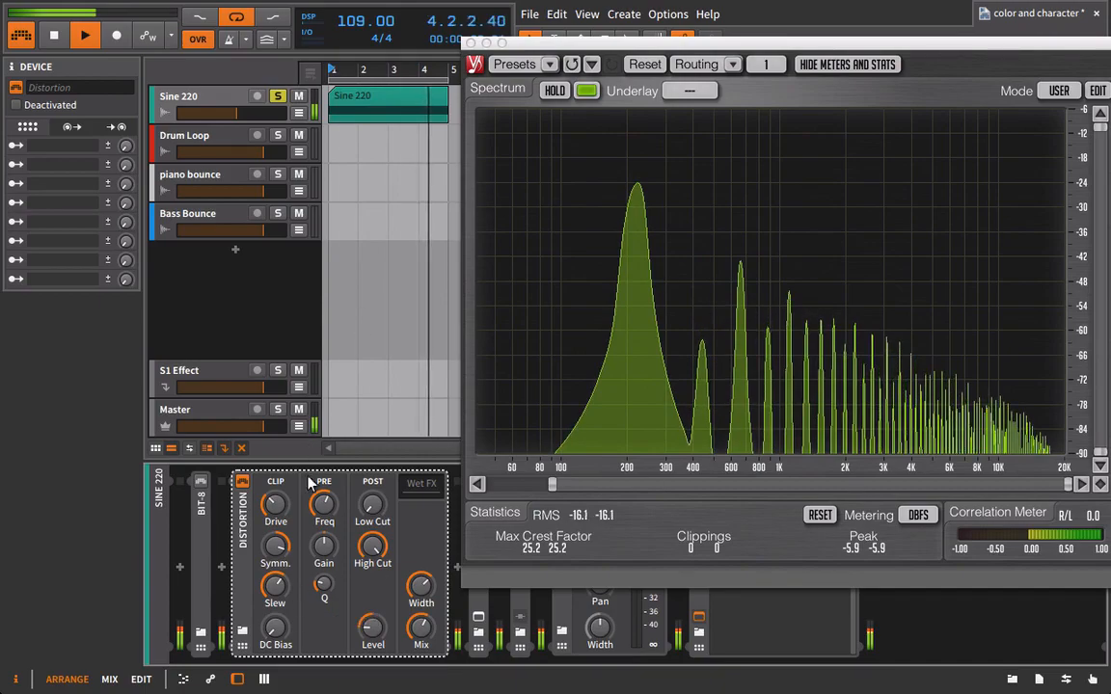
- Reset Distortion's symmetry to its centre and lower its slew, drive and mix while the sine plays
double_click(281, 553)
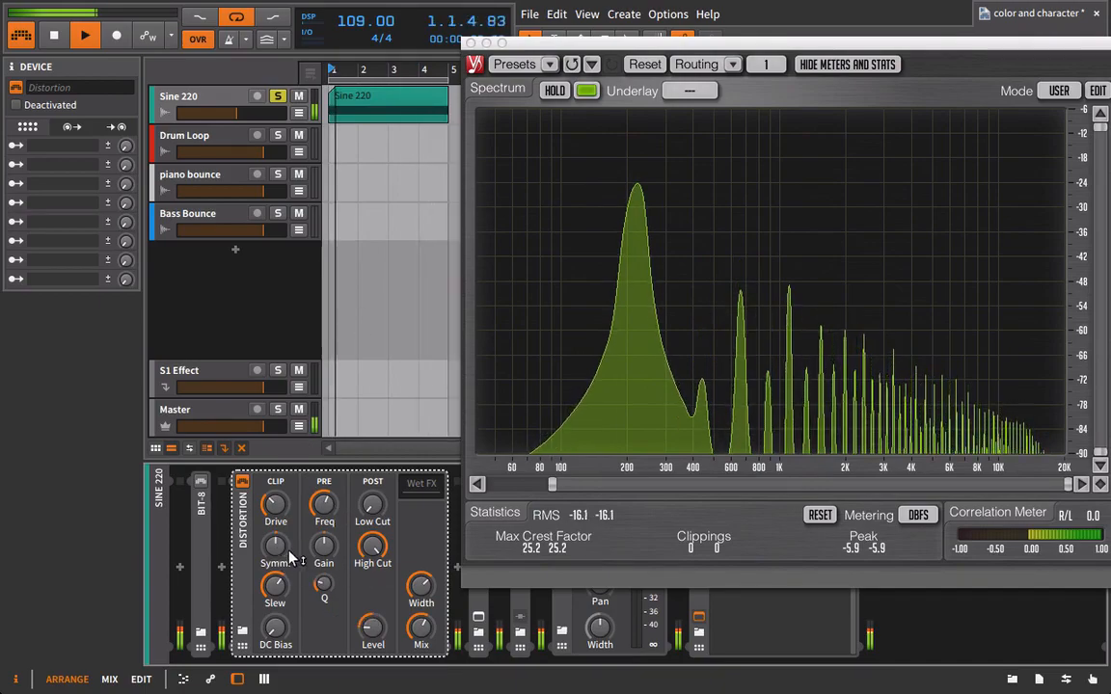
left_click_drag(277, 596, 277, 604)
left_click_drag(278, 508, 278, 513)
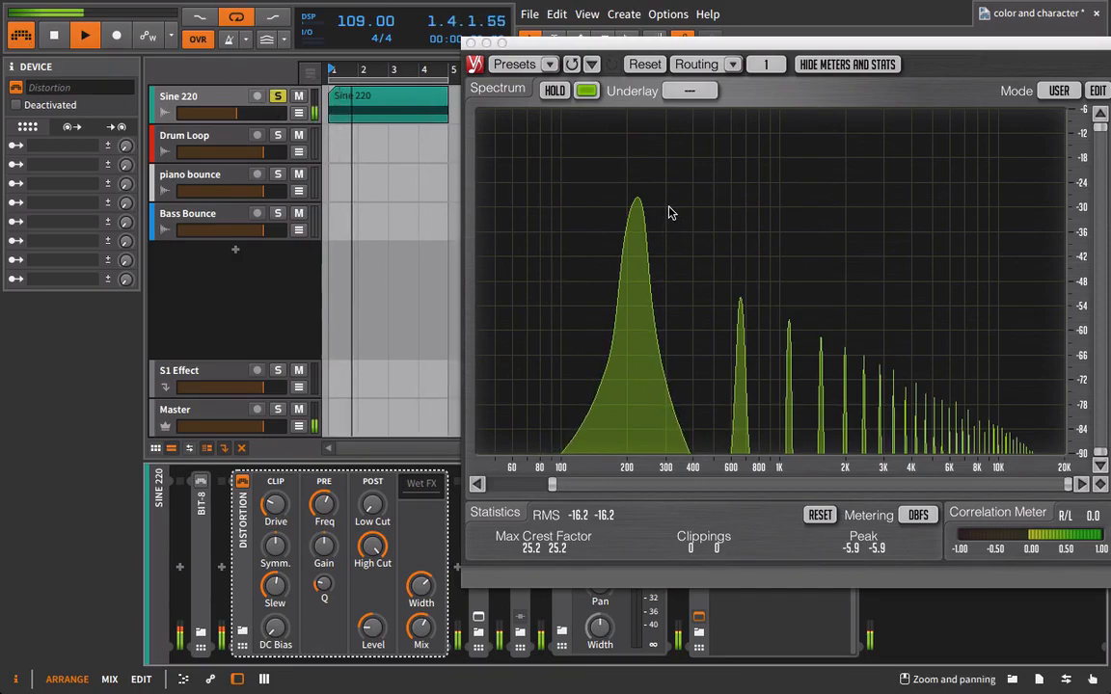
left_click_drag(278, 512, 278, 522)
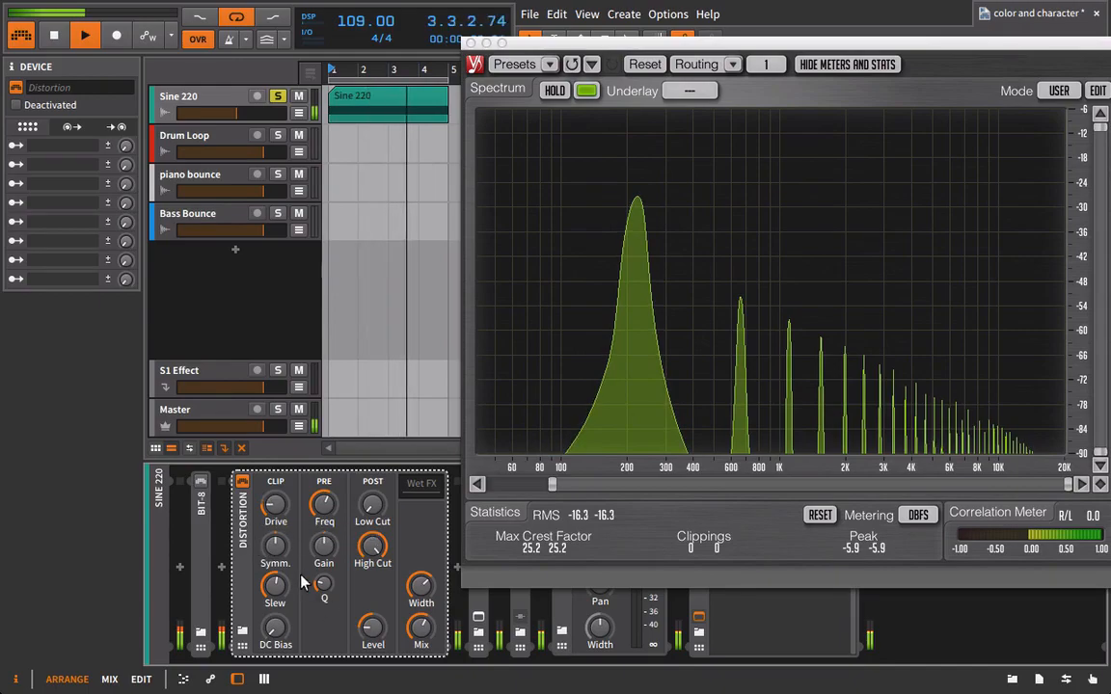
left_click_drag(278, 590, 277, 599)
mouse_move(280, 551)
left_mouse_down()
mouse_move(280, 587)
mouse_move(279, 552)
left_mouse_up()
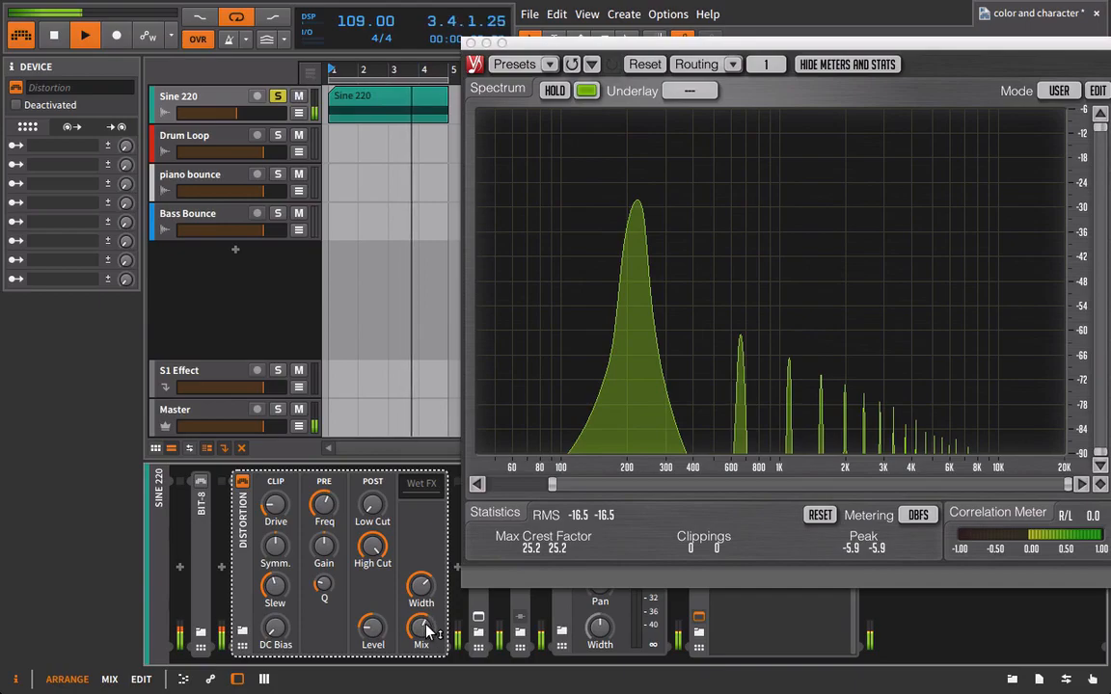
left_click_drag(426, 630, 425, 671)
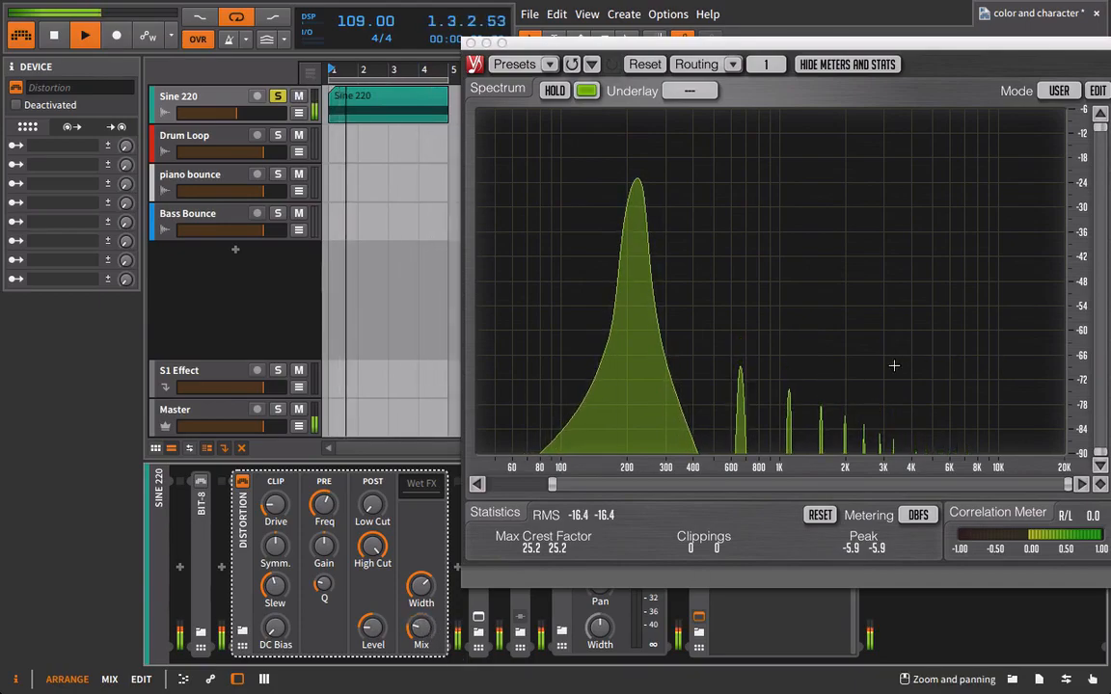
- Deactivate and collapse Distortion, and activate TDR VOS SlickEQ with its plugin window open
left_click(470, 43)
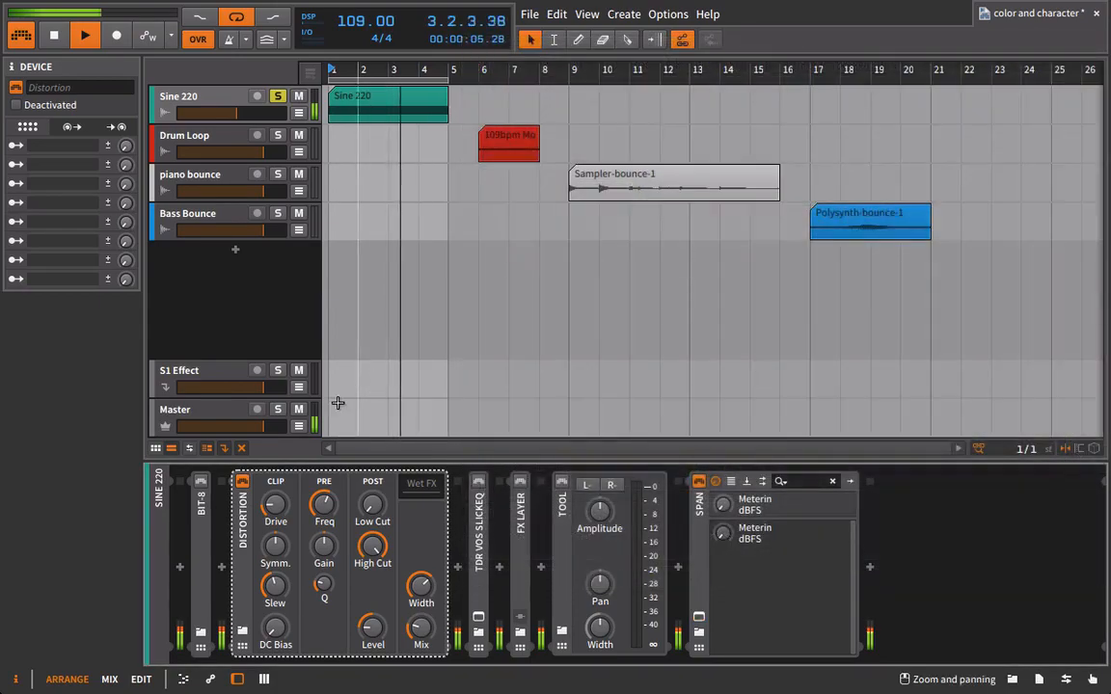
left_click(241, 516)
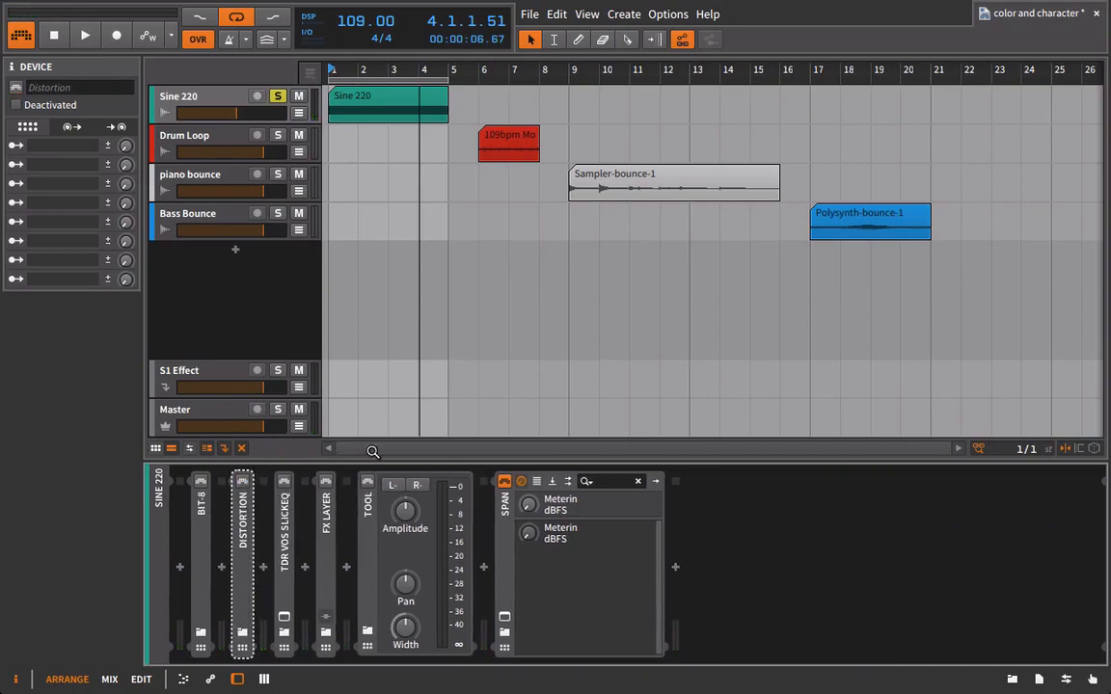
double_click(287, 482)
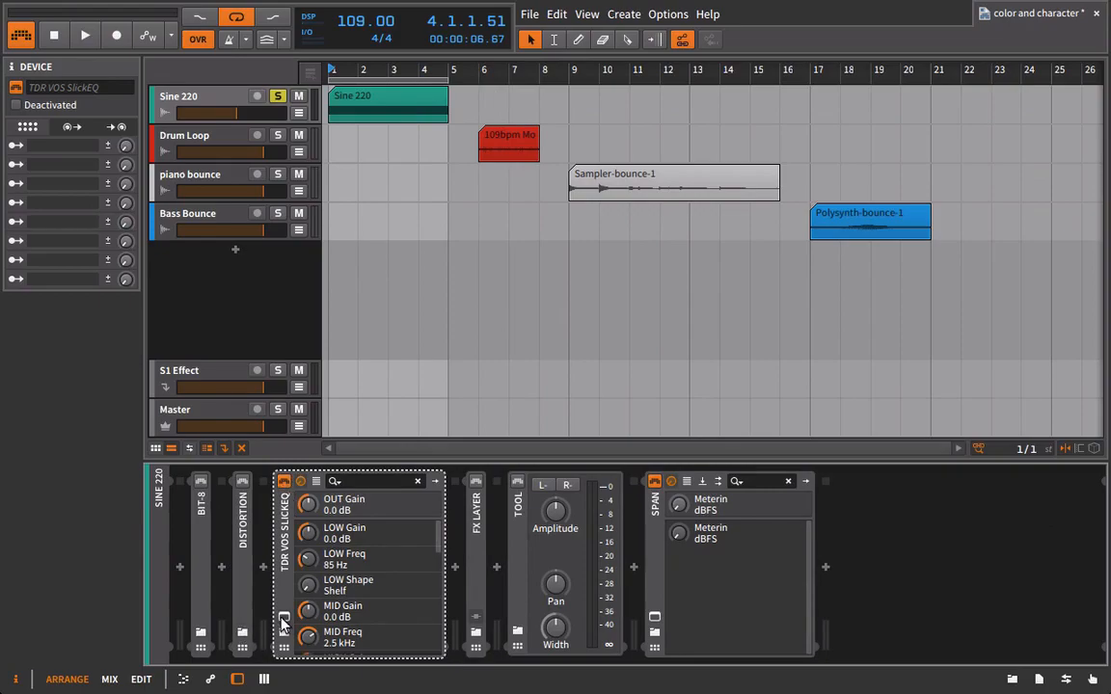
left_click(284, 621)
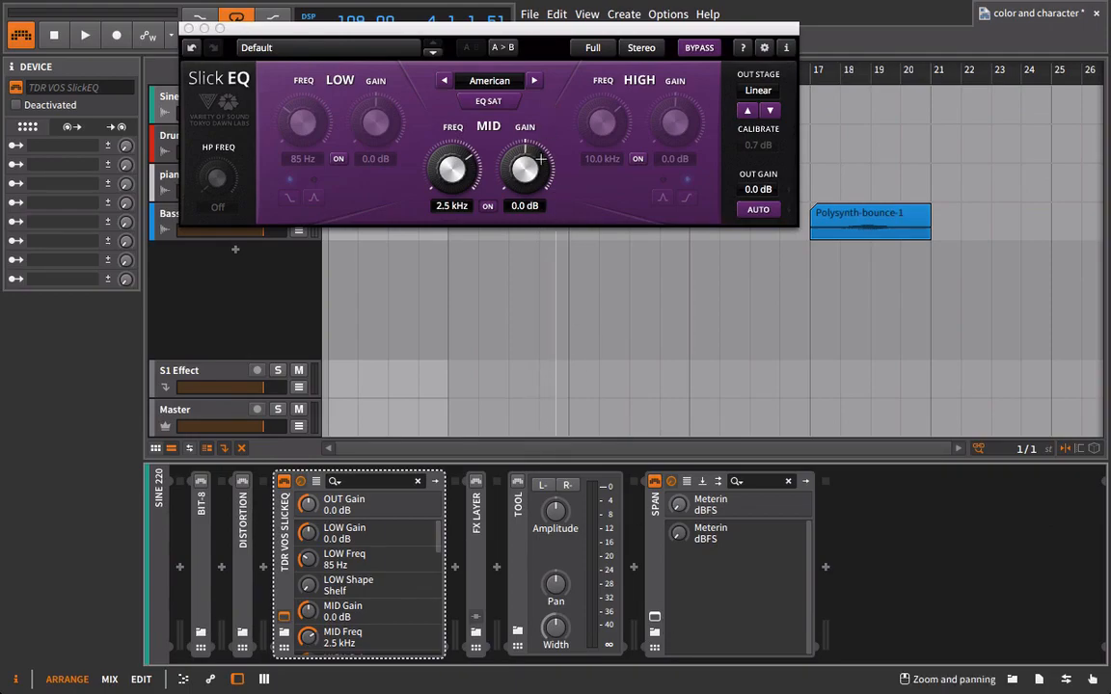
- Arrange the SlickEQ window so it sits beside the reopened SPAN analyzer
left_click_drag(509, 40, 651, 254)
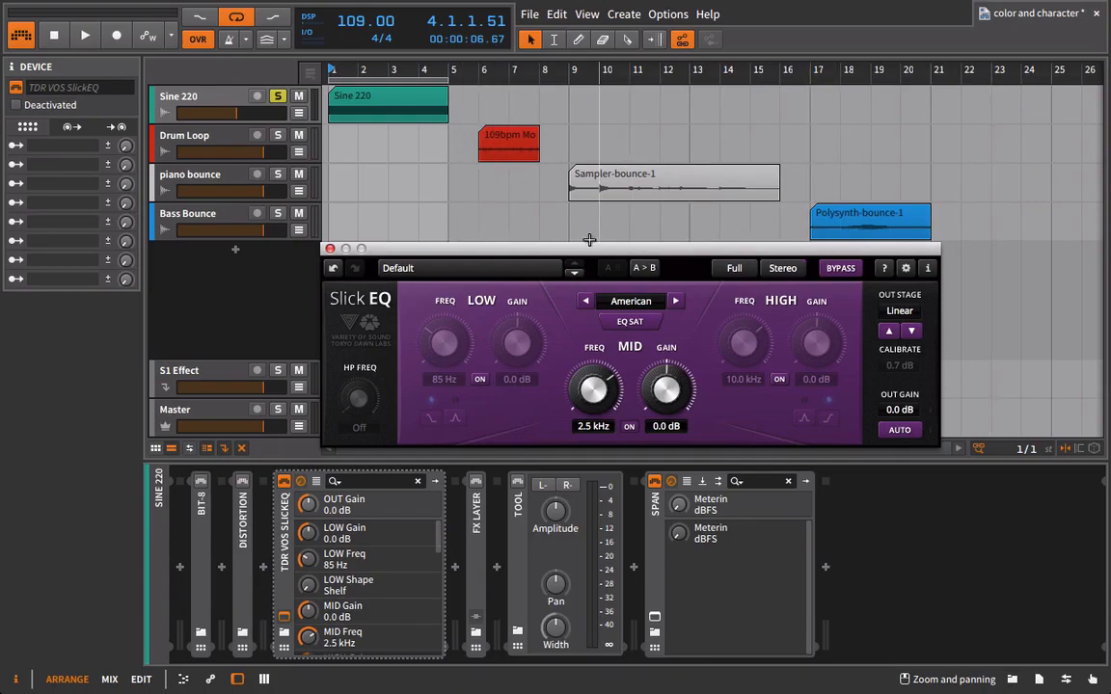
left_click_drag(589, 248, 399, 125)
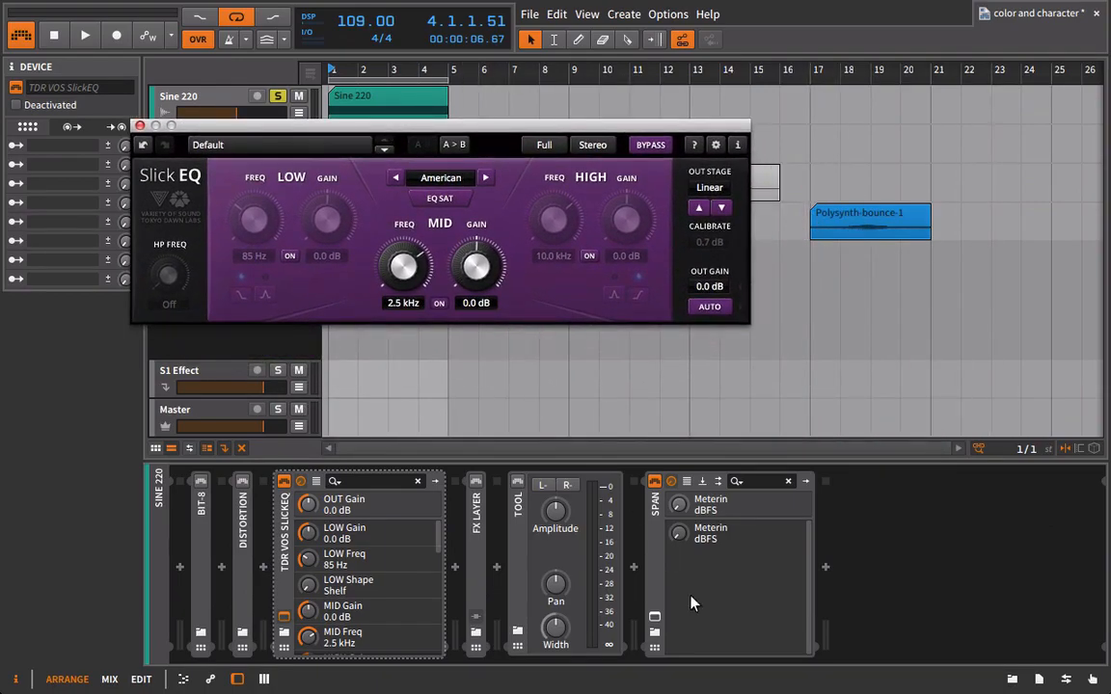
left_click(655, 632)
left_click_drag(270, 126, 162, 163)
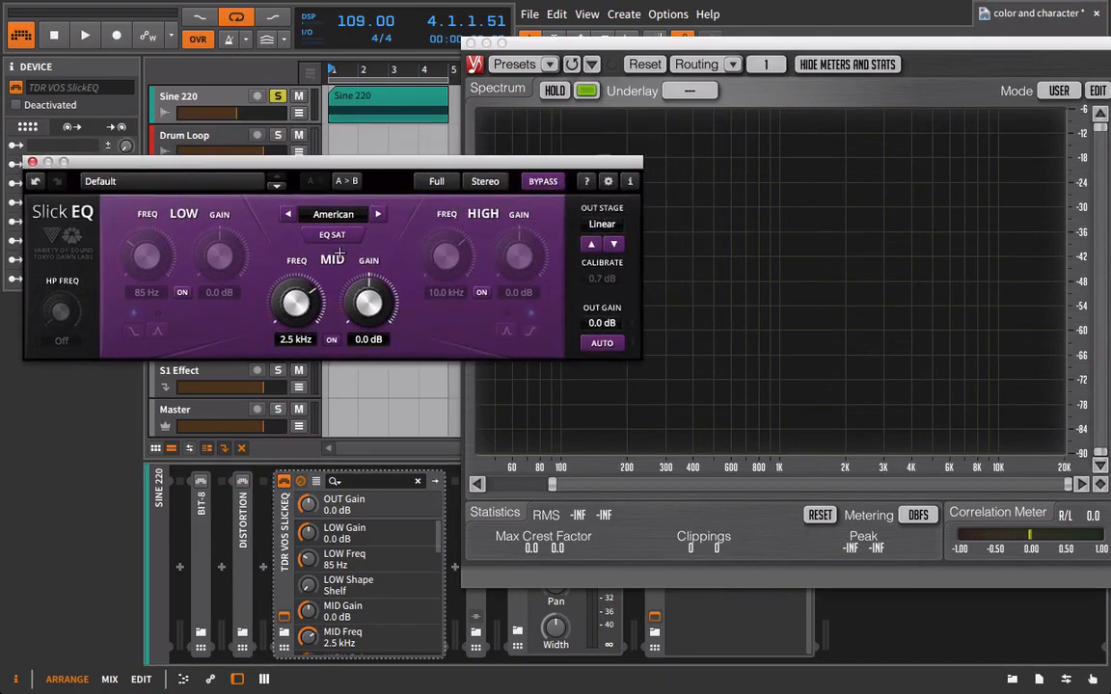
- Play the sine and set SlickEQ's mid band to 220 Hz with 18.0 dB of gain
key("space")
left_click(315, 330)
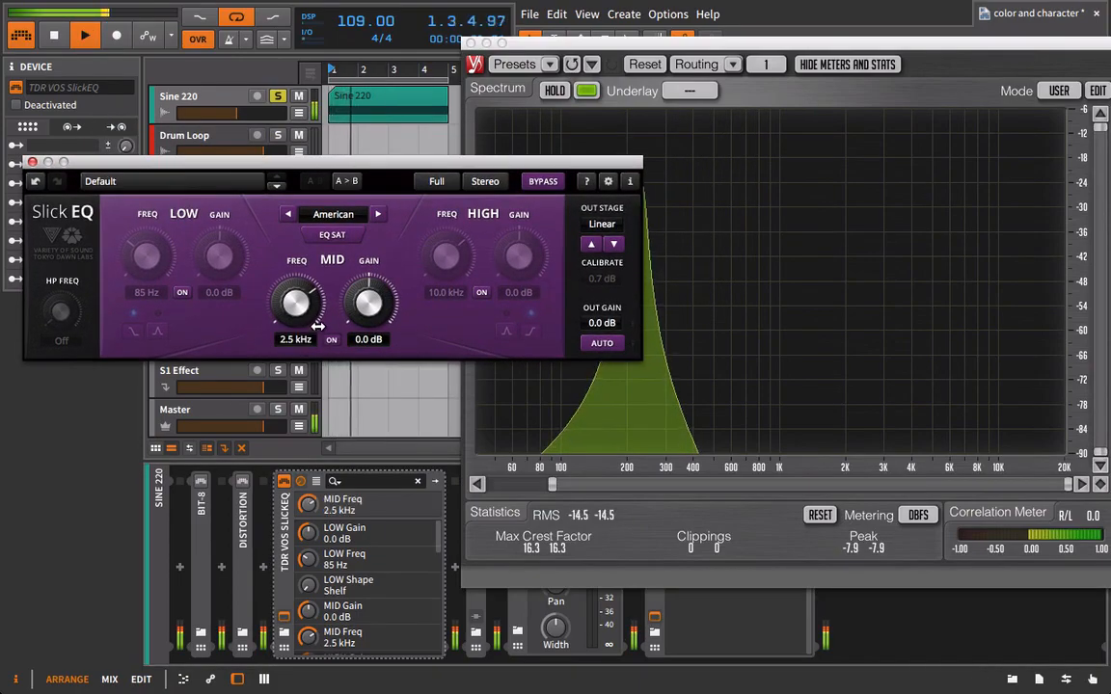
left_click(301, 339)
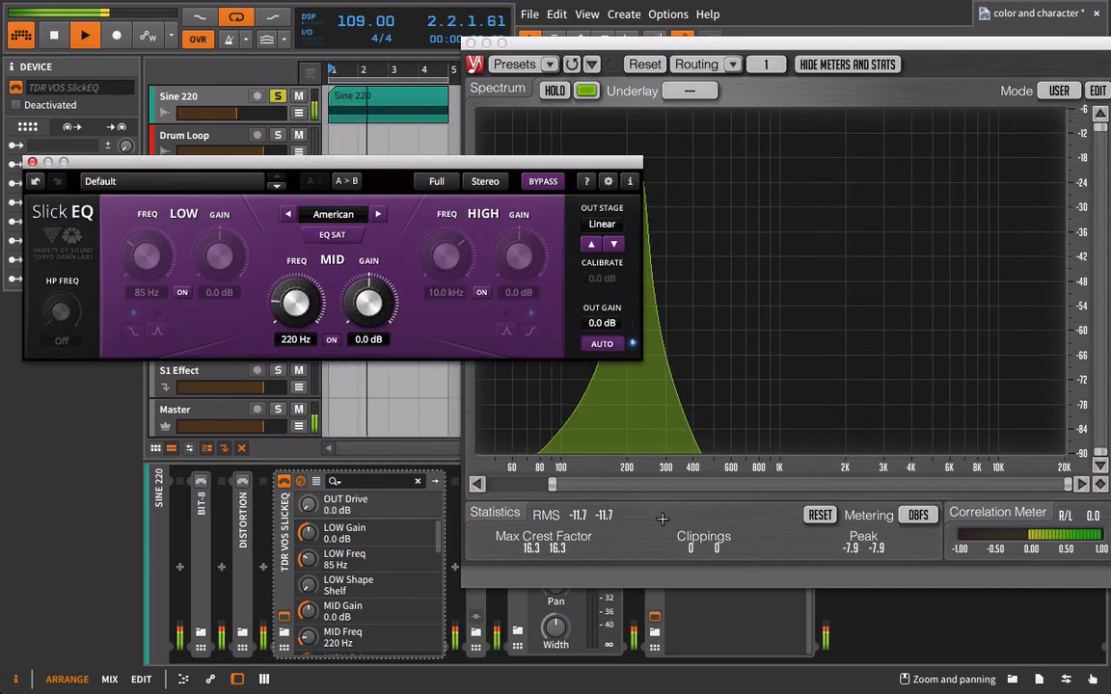
left_click_drag(363, 313, 398, 2)
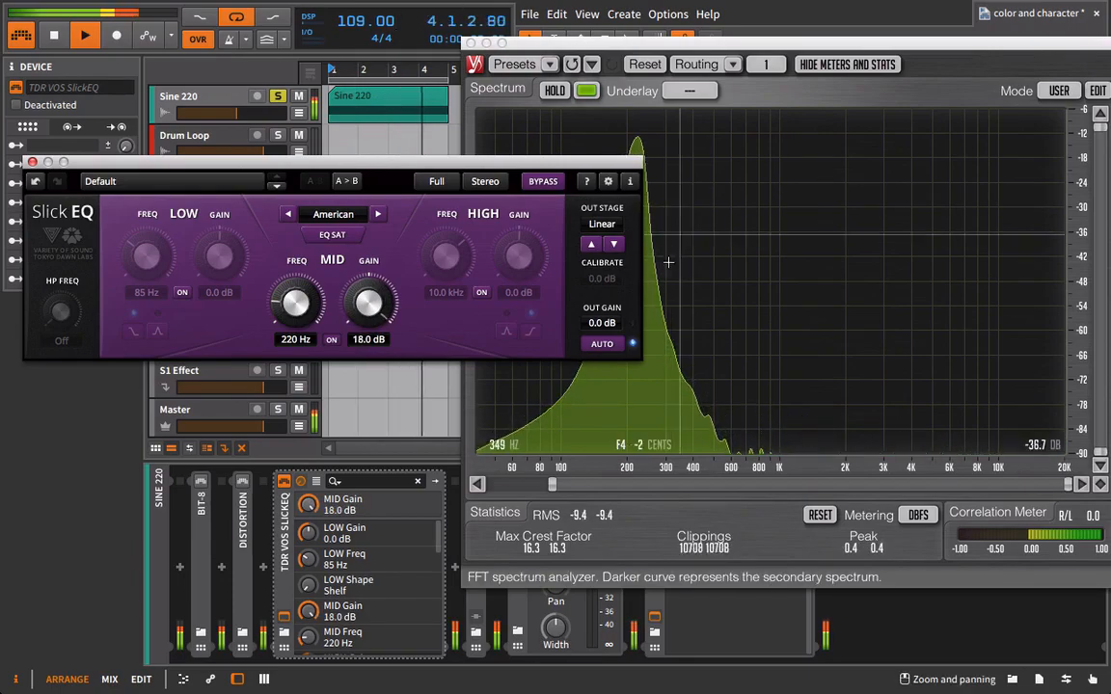
- Set SlickEQ's output gain to -3.5 dB and its calibration to 0.0 dB, and stop playback
left_click_drag(599, 319, 597, 364)
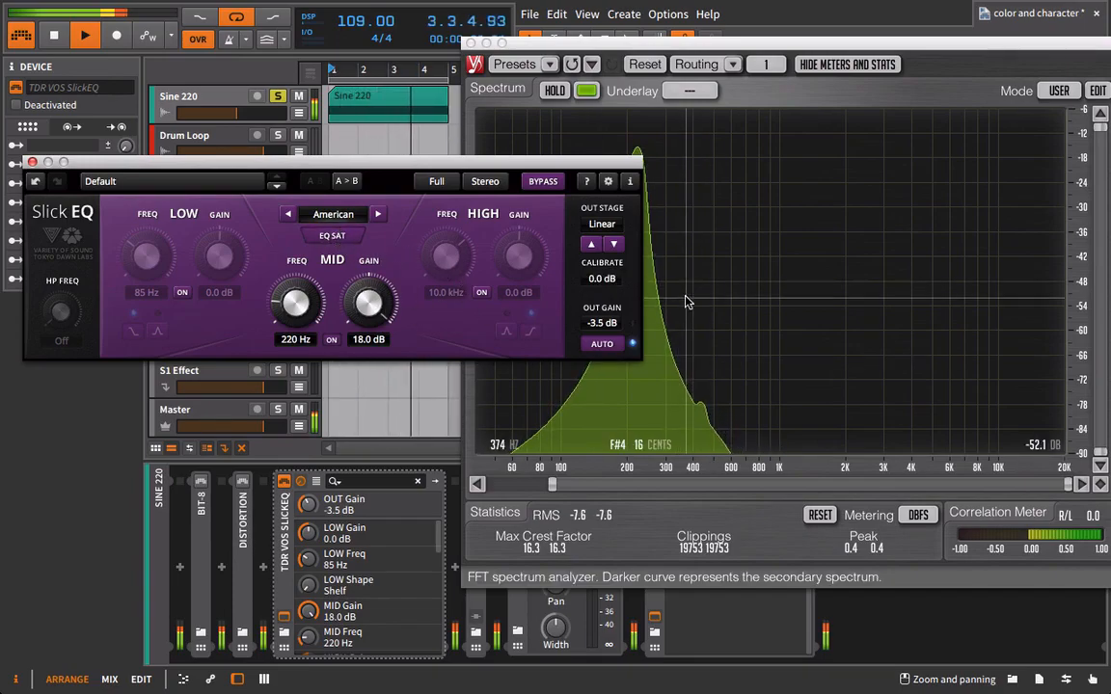
key("space")
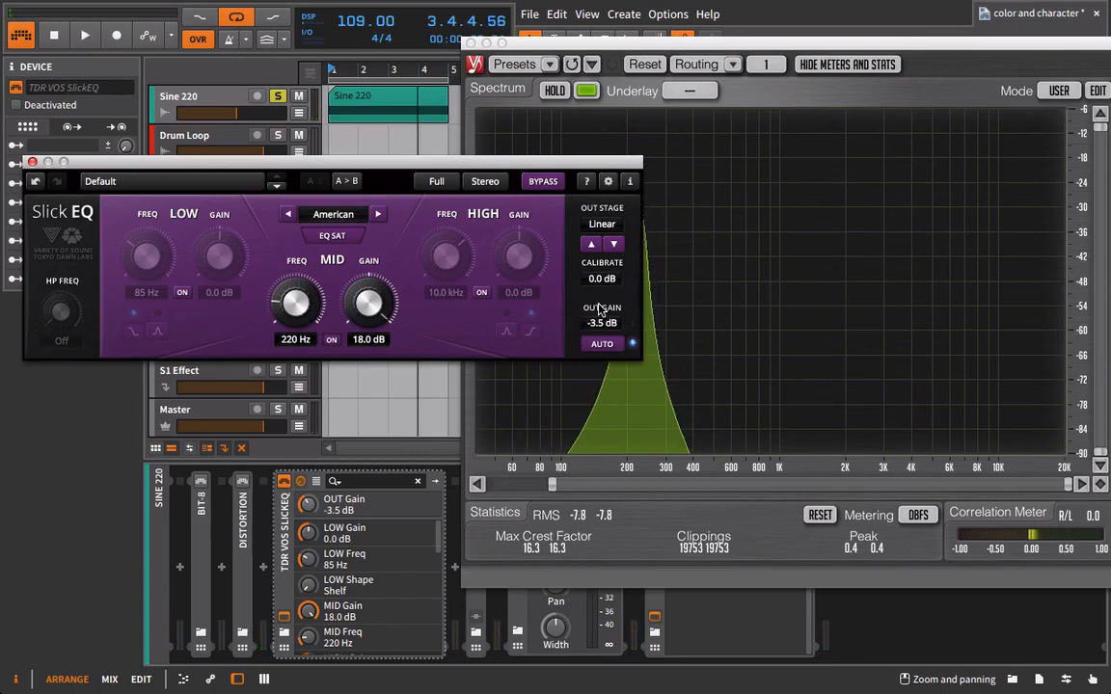
left_click(605, 278)
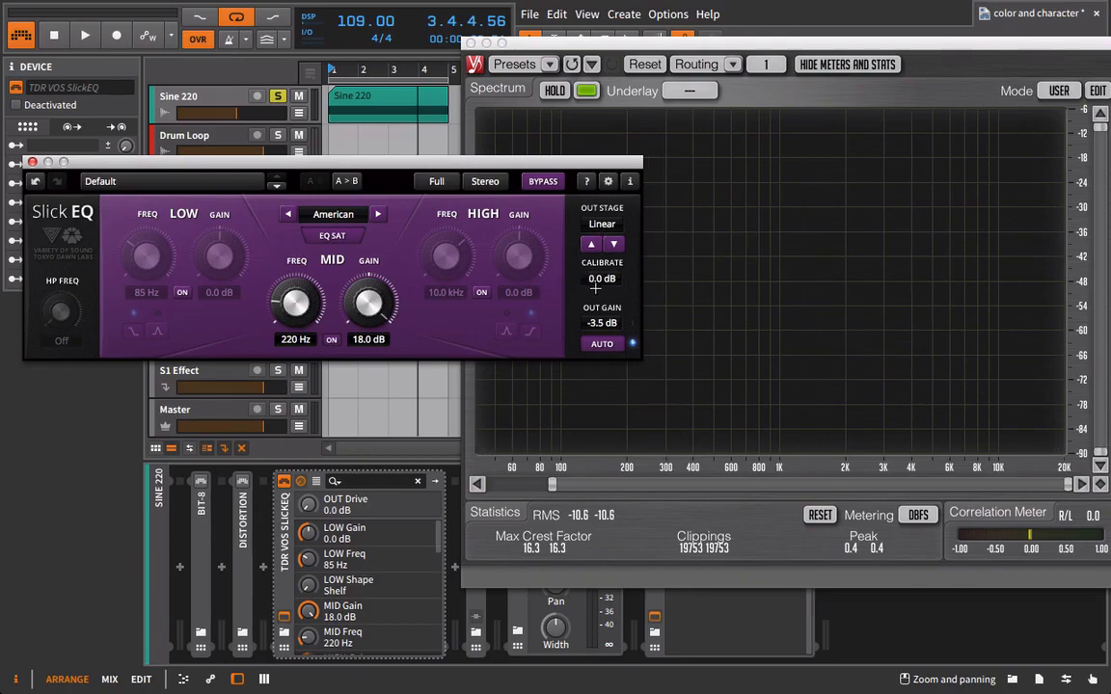
- Play the sine with SlickEQ's calibration at 18.0 dB, move its window clear of the spectrum, and set output gain to 2.3 dB
key("space")
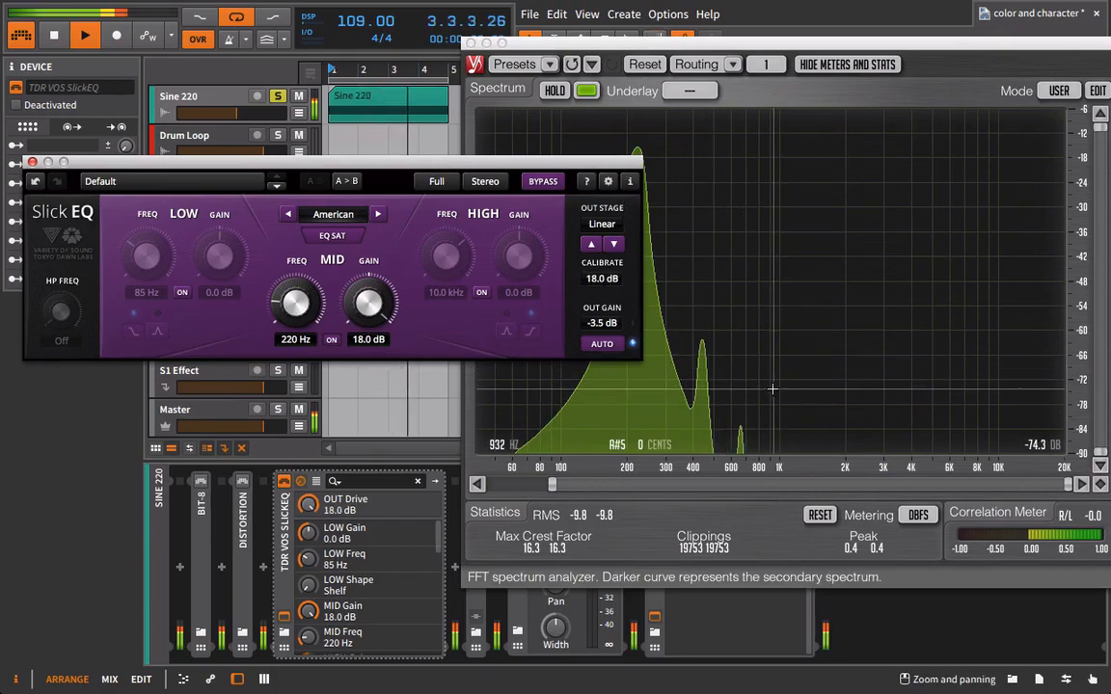
left_click_drag(453, 154, 285, 128)
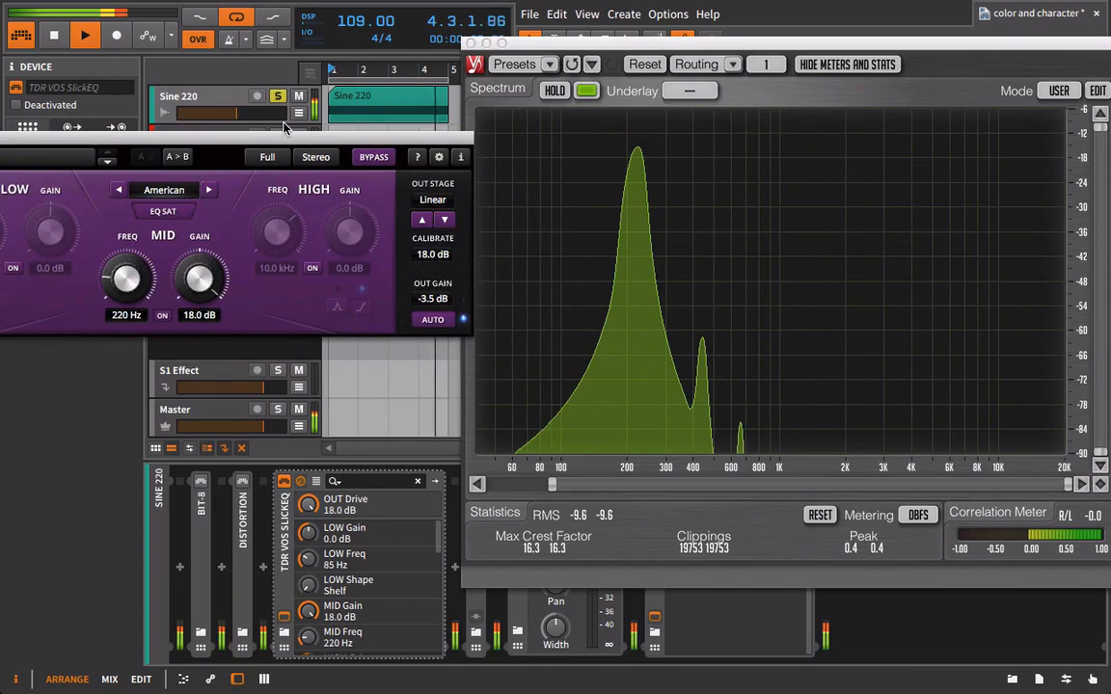
left_click(425, 299)
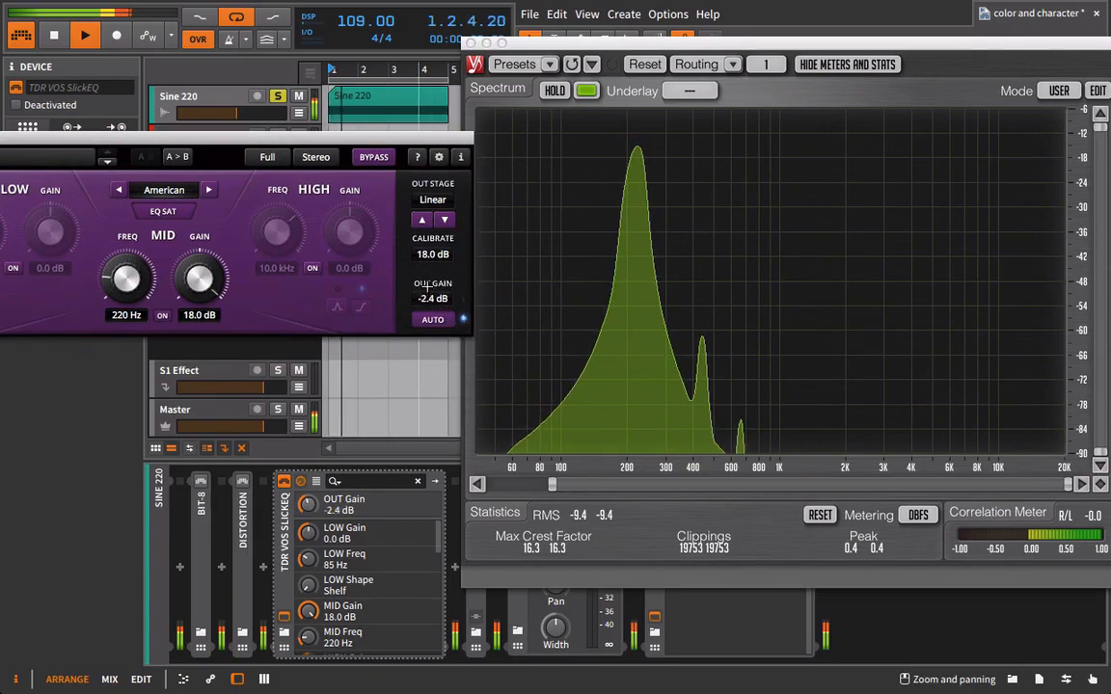
left_click_drag(430, 275, 433, 230)
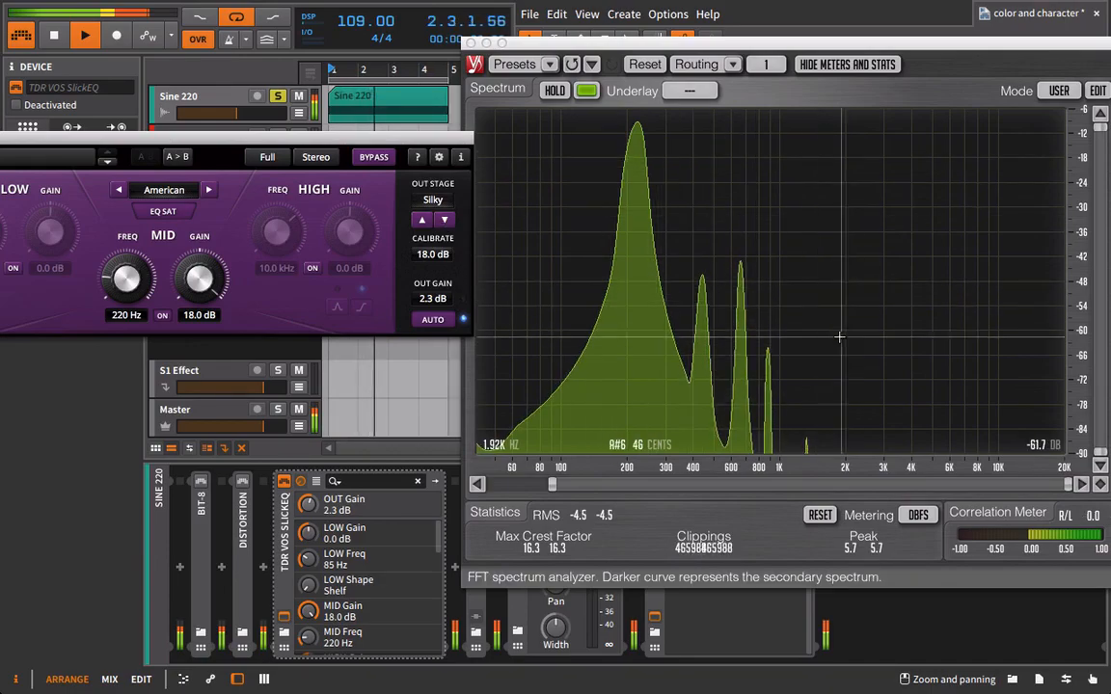
- Switch SlickEQ's output stage from Silky through Mellow and Deep to Funky, and set the output gain to 0.4 dB
left_click(446, 220)
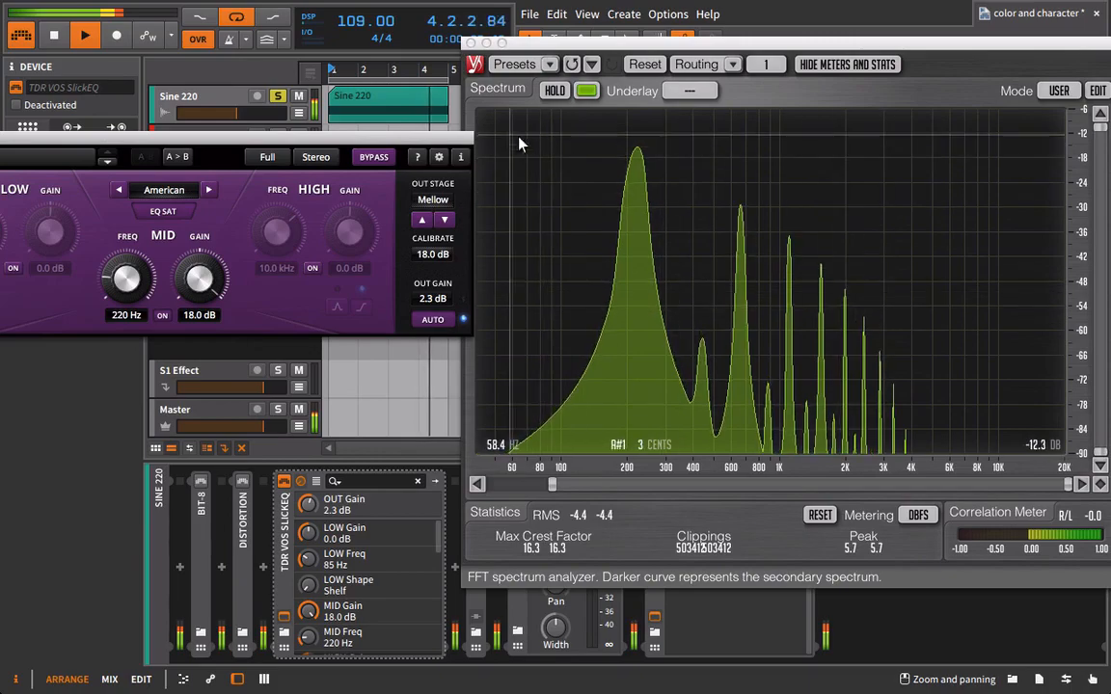
left_click(445, 220)
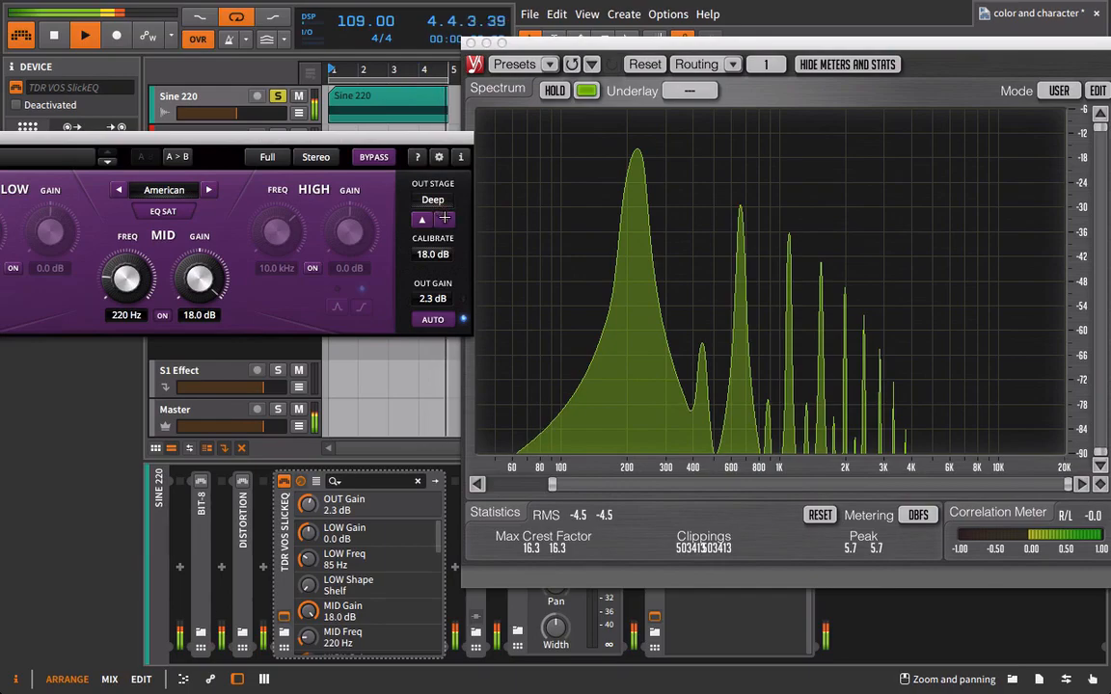
left_click(445, 219)
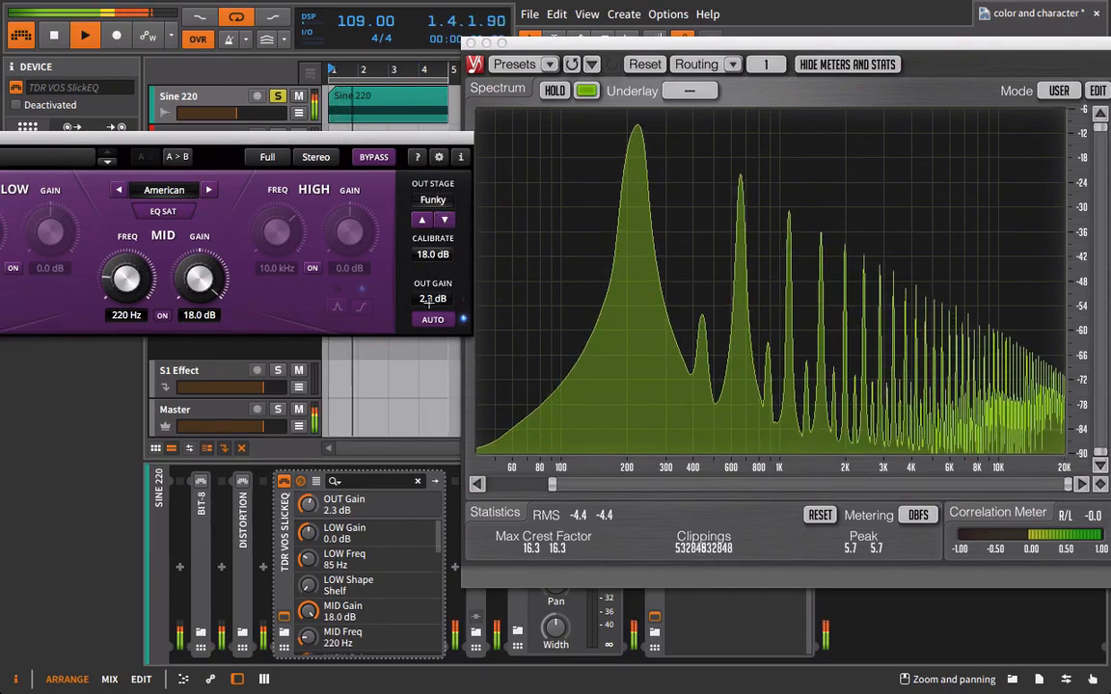
left_click_drag(429, 302, 431, 332)
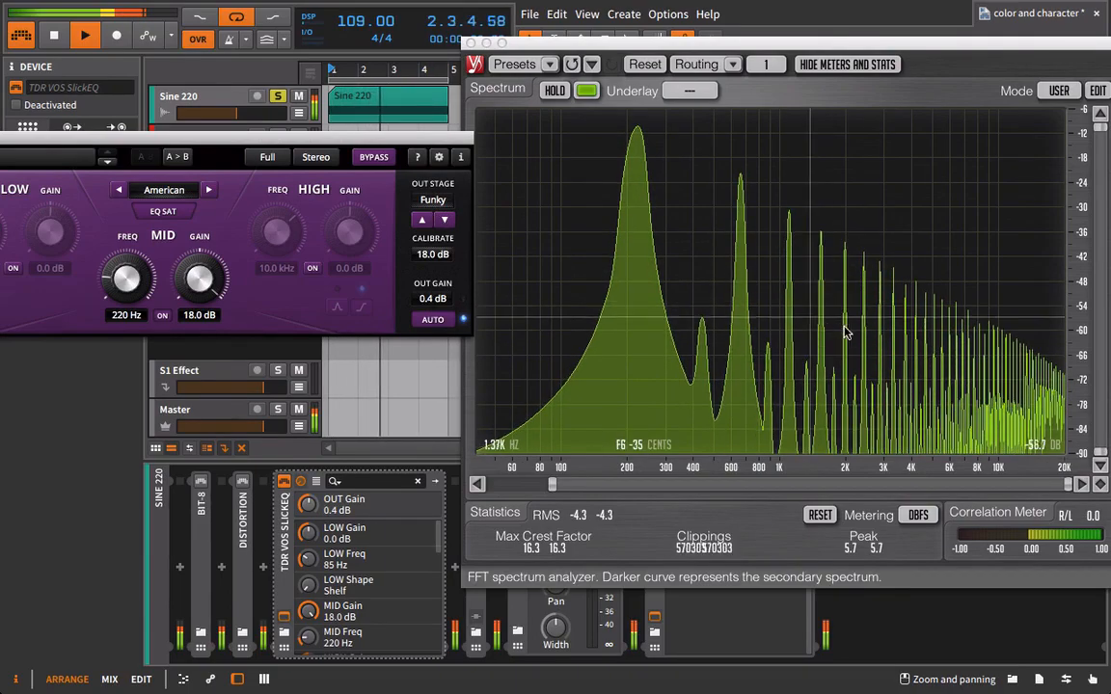
- Stop playback, bring the whole SlickEQ window back into view, and set its calibration to 0.0 dB
left_click_drag(397, 136, 662, 79)
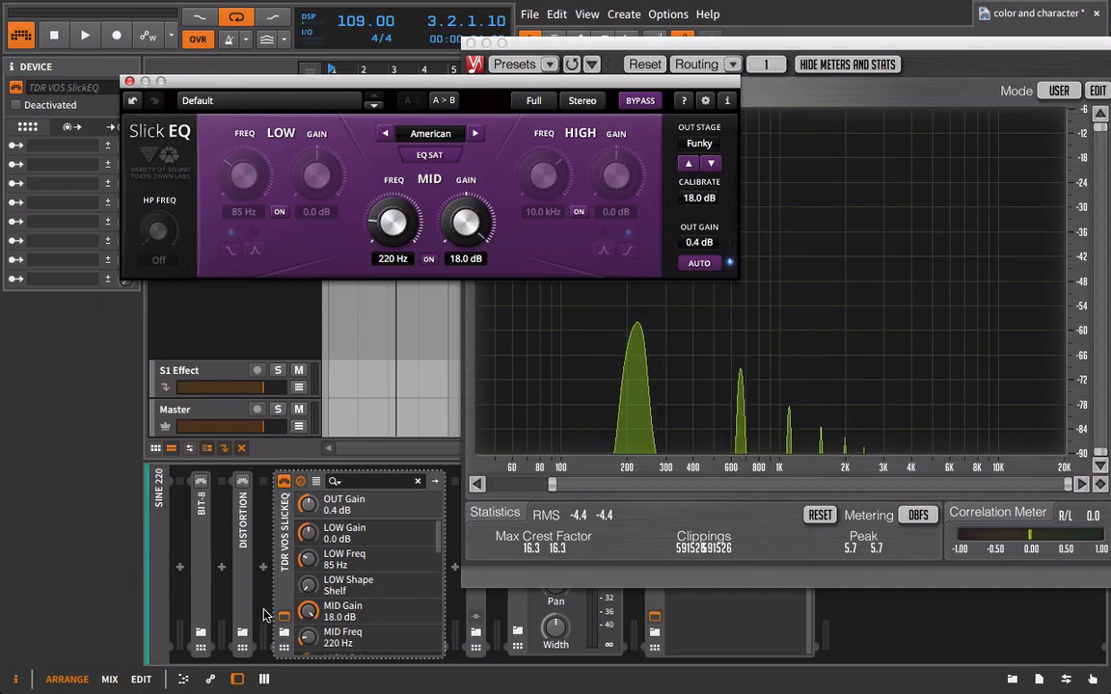
left_click_drag(700, 197, 693, 492)
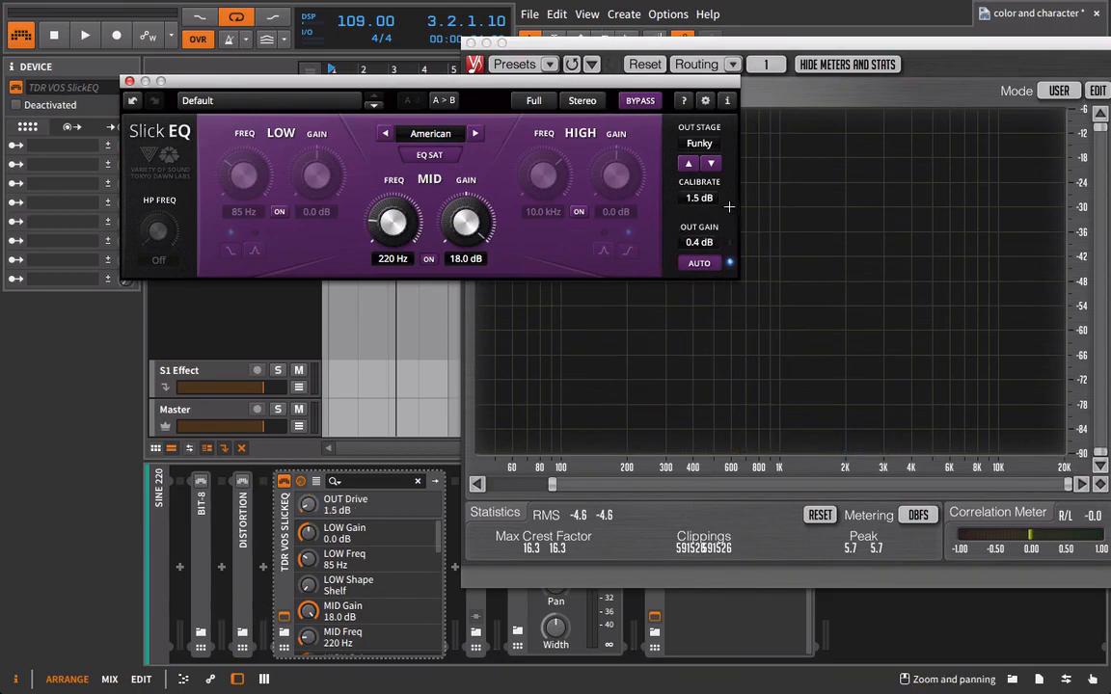
left_click_drag(692, 210, 712, 371)
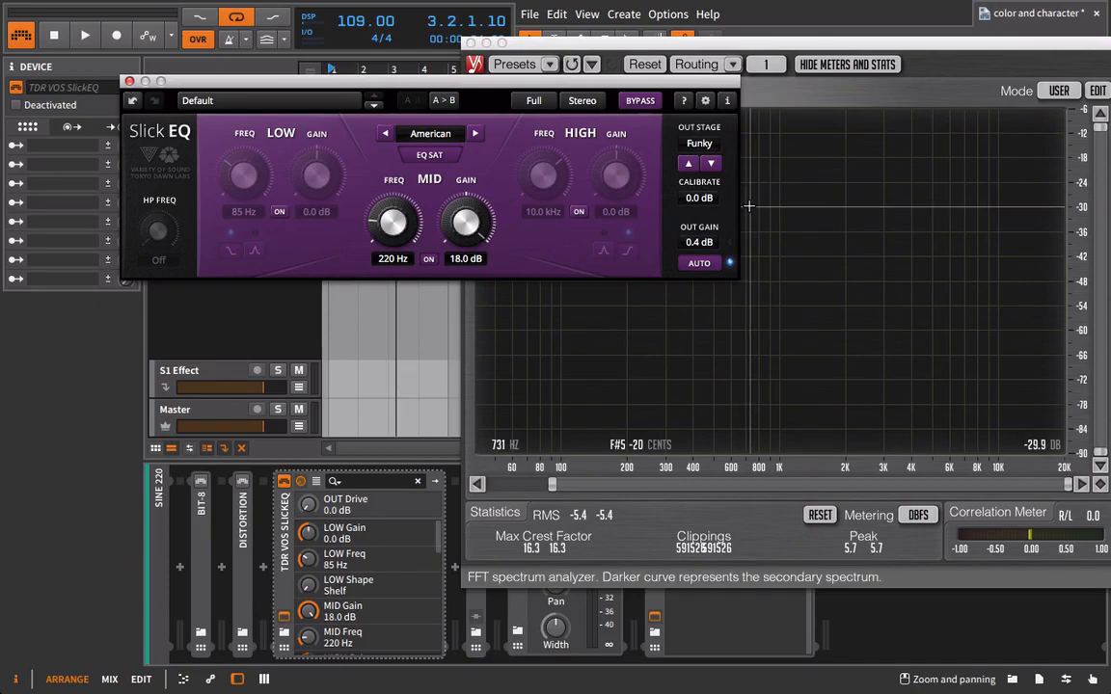
- Close the SlickEQ and SPAN windows, and deactivate and collapse the SlickEQ device
left_click(130, 82)
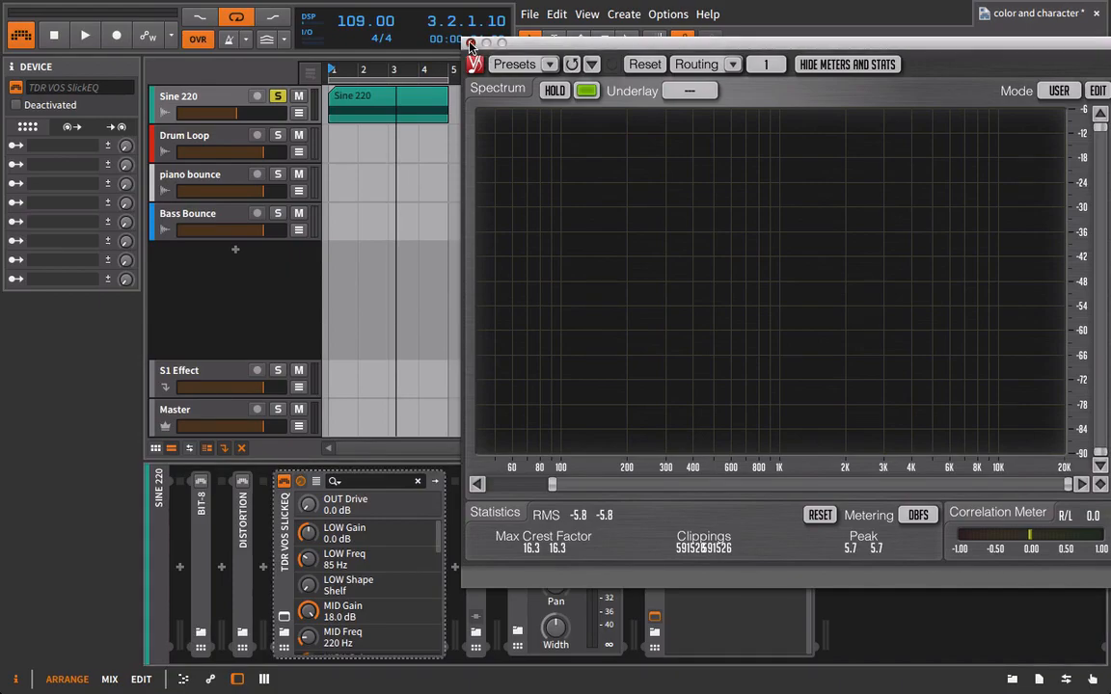
left_click(284, 617)
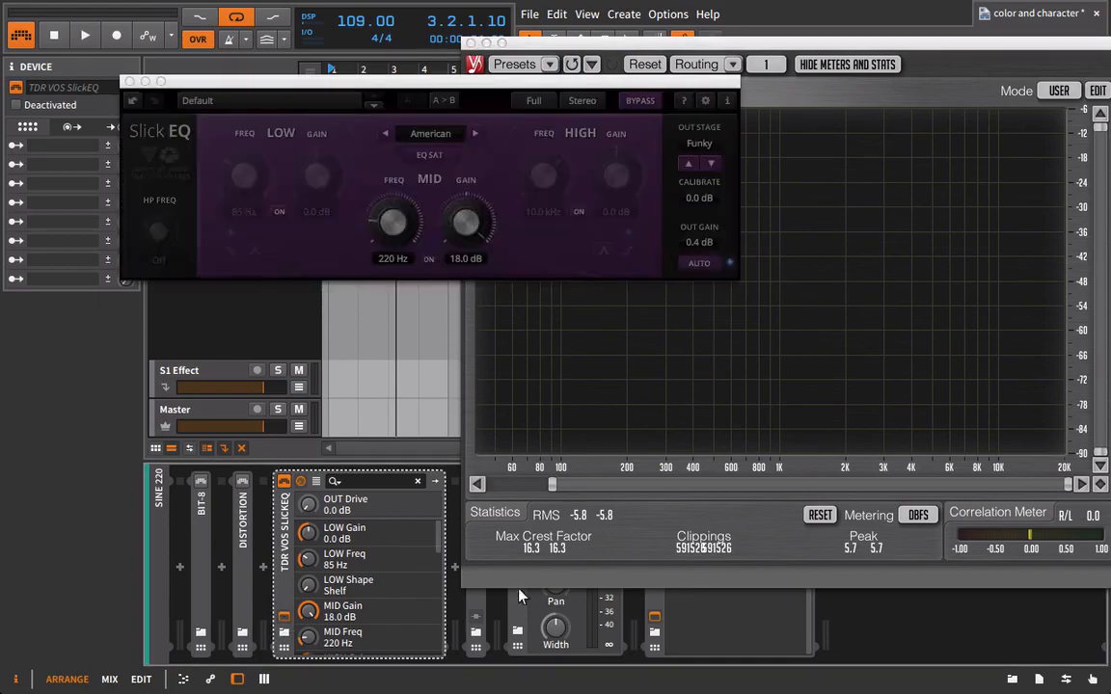
left_click(131, 81)
left_click(471, 44)
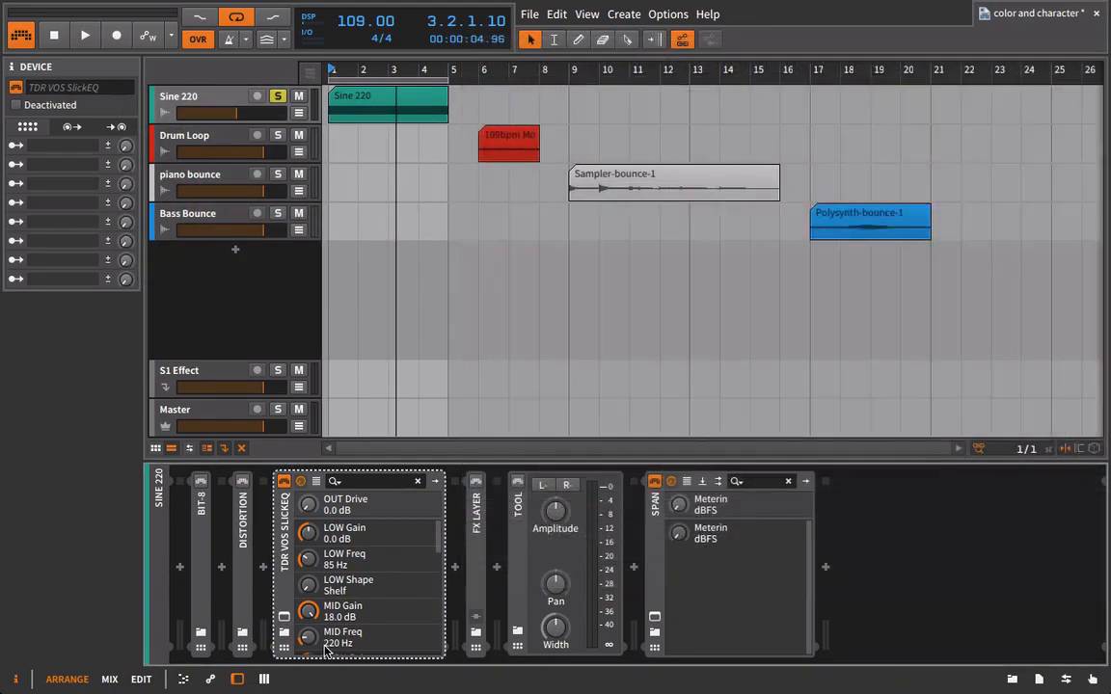
left_click(292, 527)
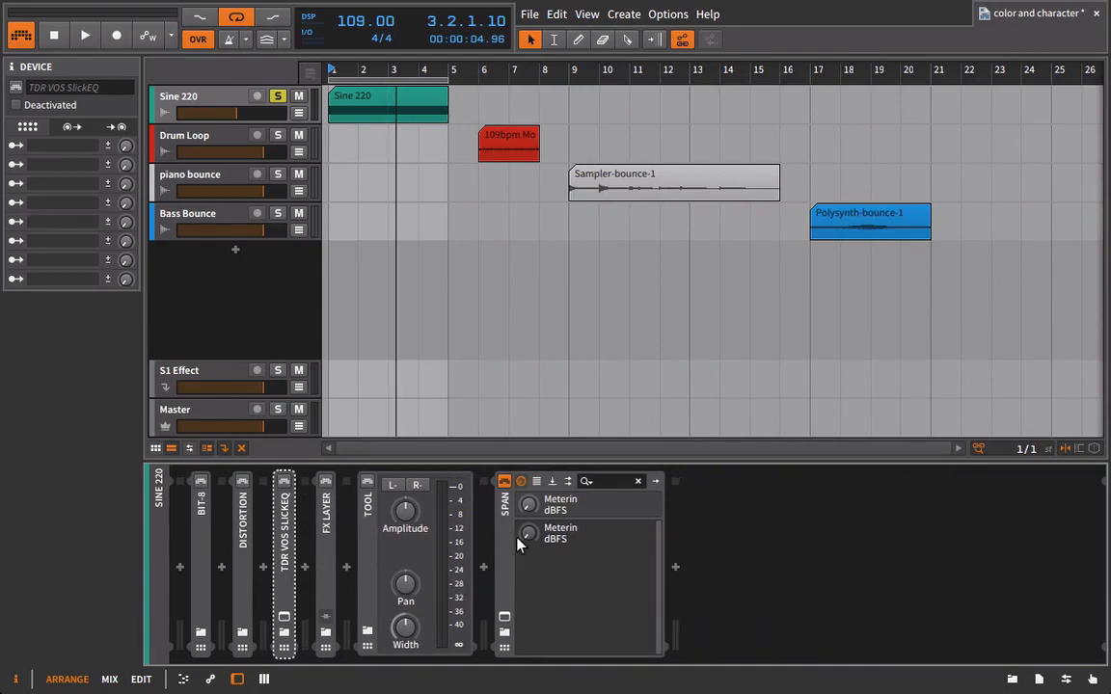
- Set the loop to bars 6 to 8 around the drum clip, solo the Drum Loop track and play from bar 6
mouse_move(473, 76)
left_mouse_down()
mouse_move(518, 116)
mouse_move(480, 77)
mouse_move(632, 81)
left_mouse_up()
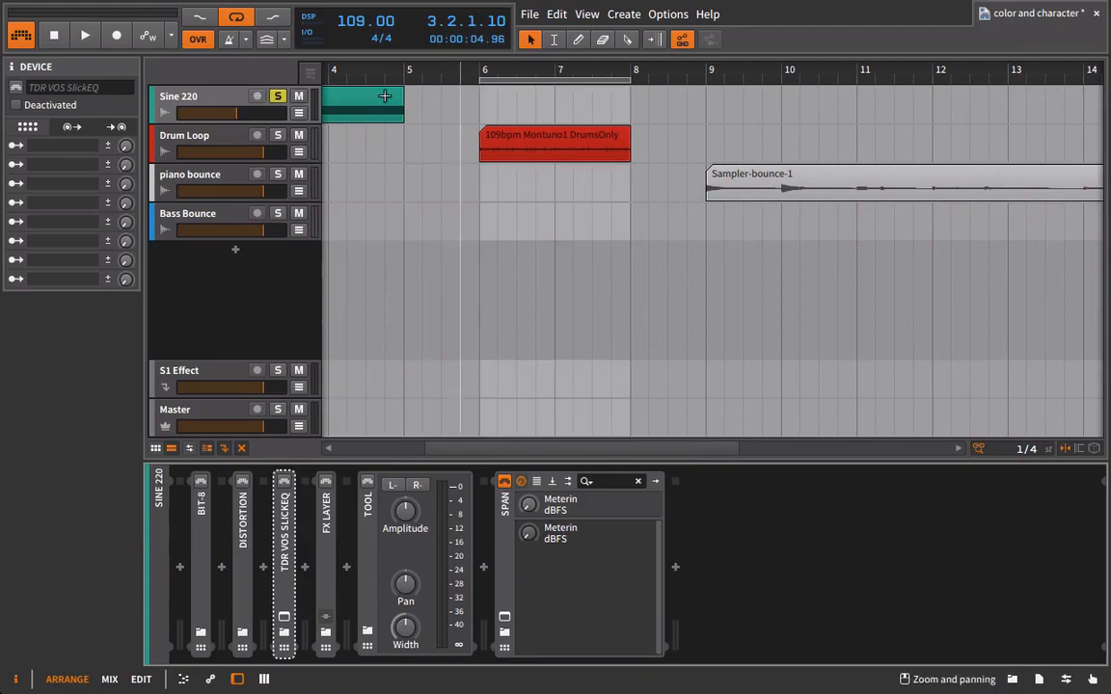
left_click(254, 142)
left_click(279, 136)
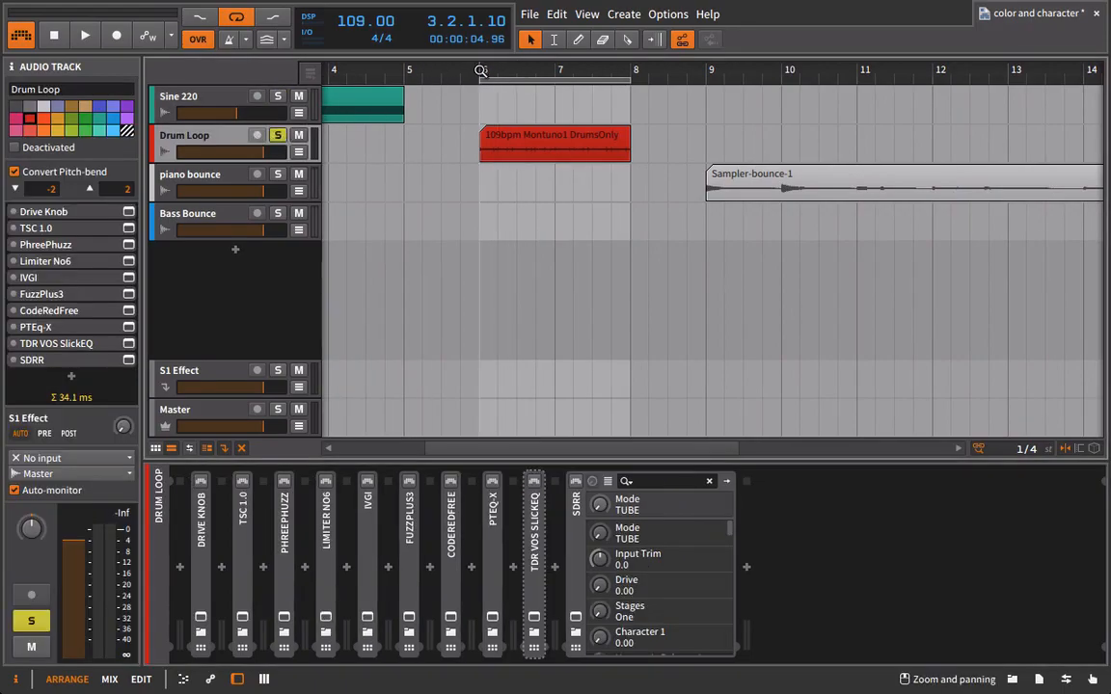
left_click(479, 73)
key("space")
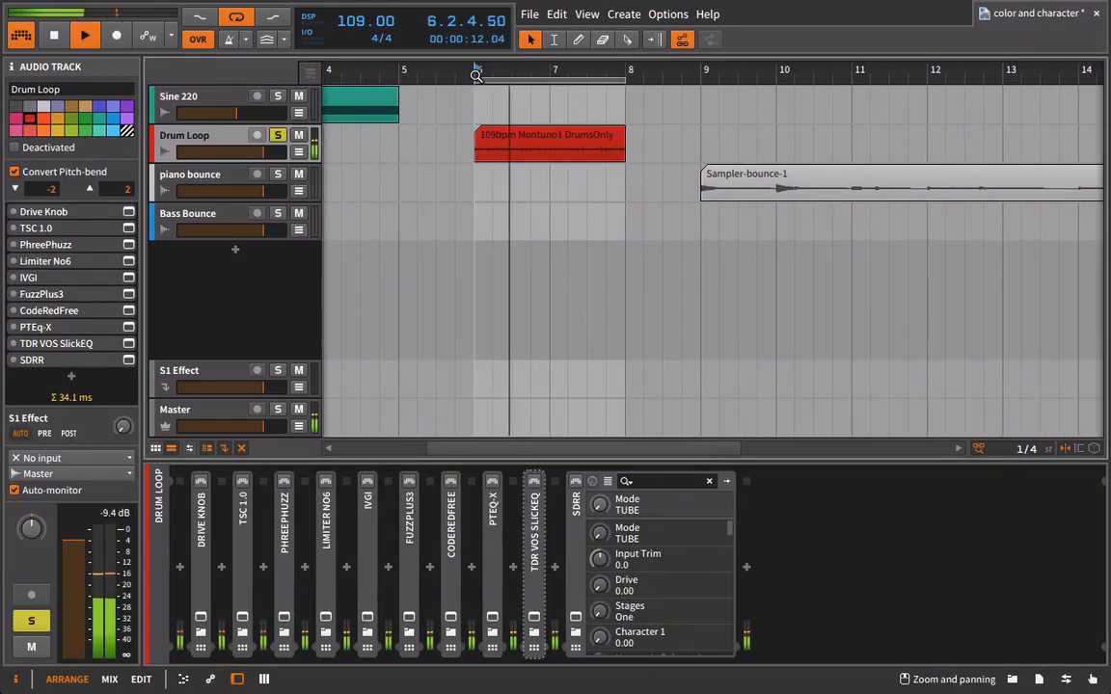
- Move the SPAN device from the Sine 220 track to the end of the Drum Loop chain and open its window
left_click(201, 97)
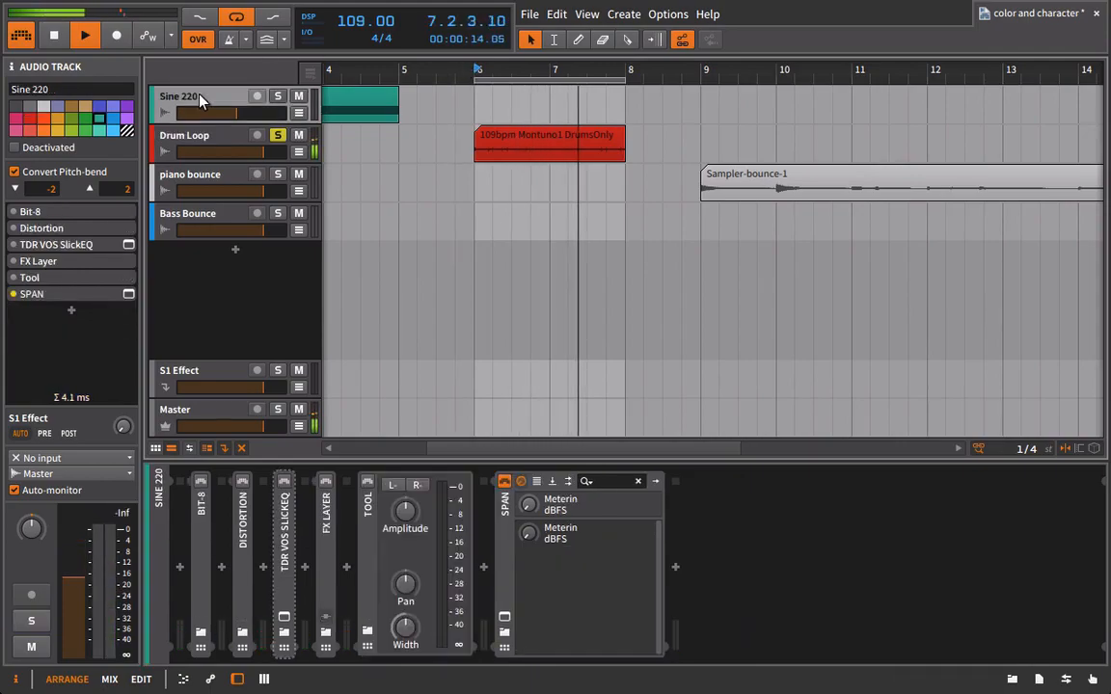
left_click_drag(504, 512, 236, 137)
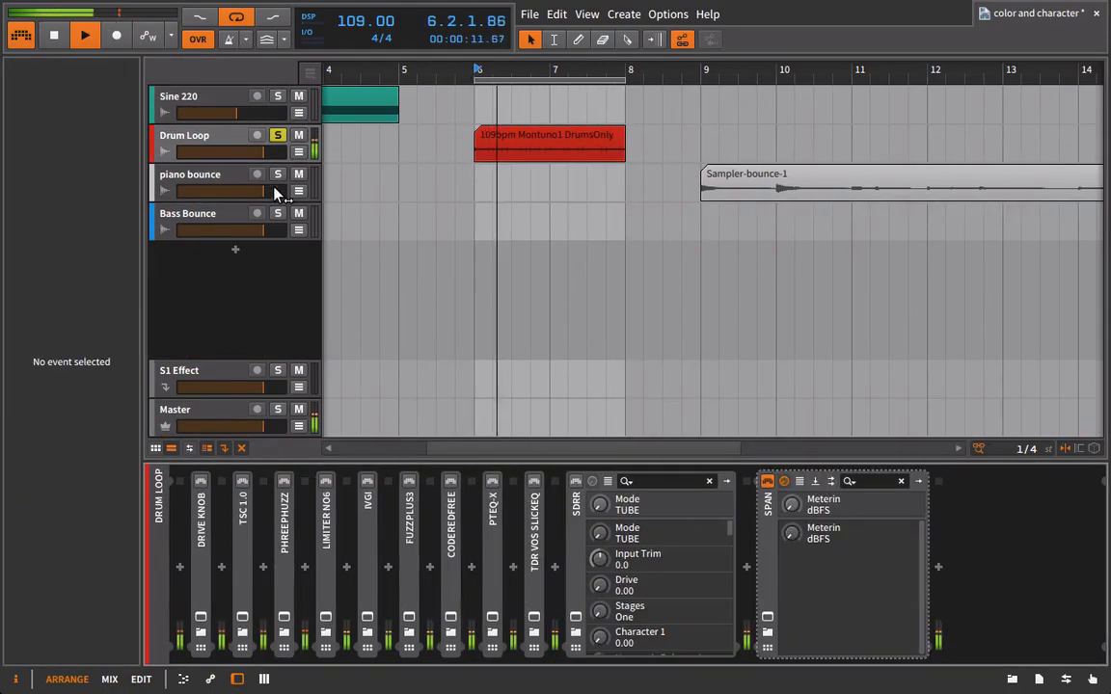
left_click(774, 619)
- Activate Drive Knob with its window open, reposition it and SPAN to uncover the drum clip, and close the Drive Knob window
left_click(202, 618)
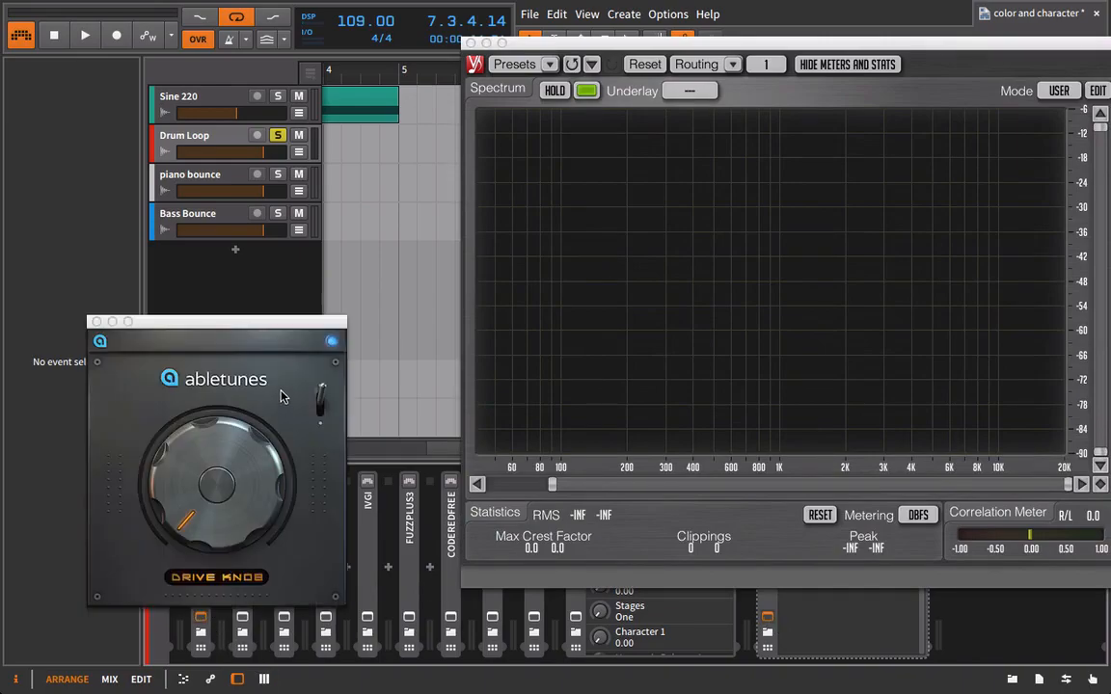
left_click_drag(260, 340, 252, 221)
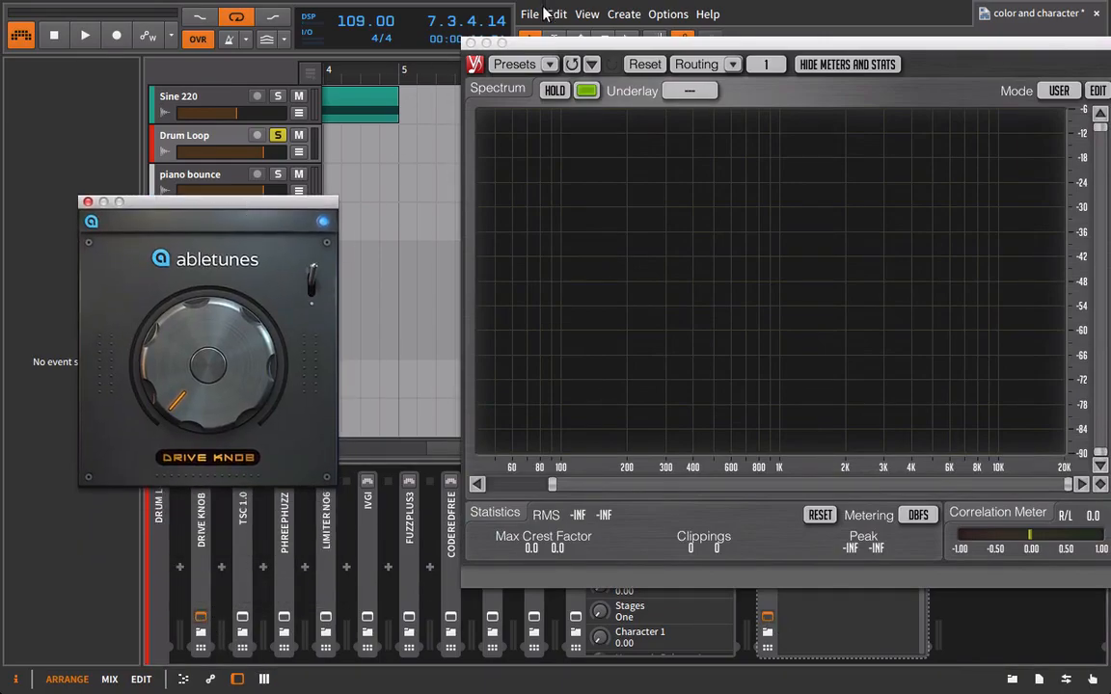
left_click_drag(553, 71, 656, 176)
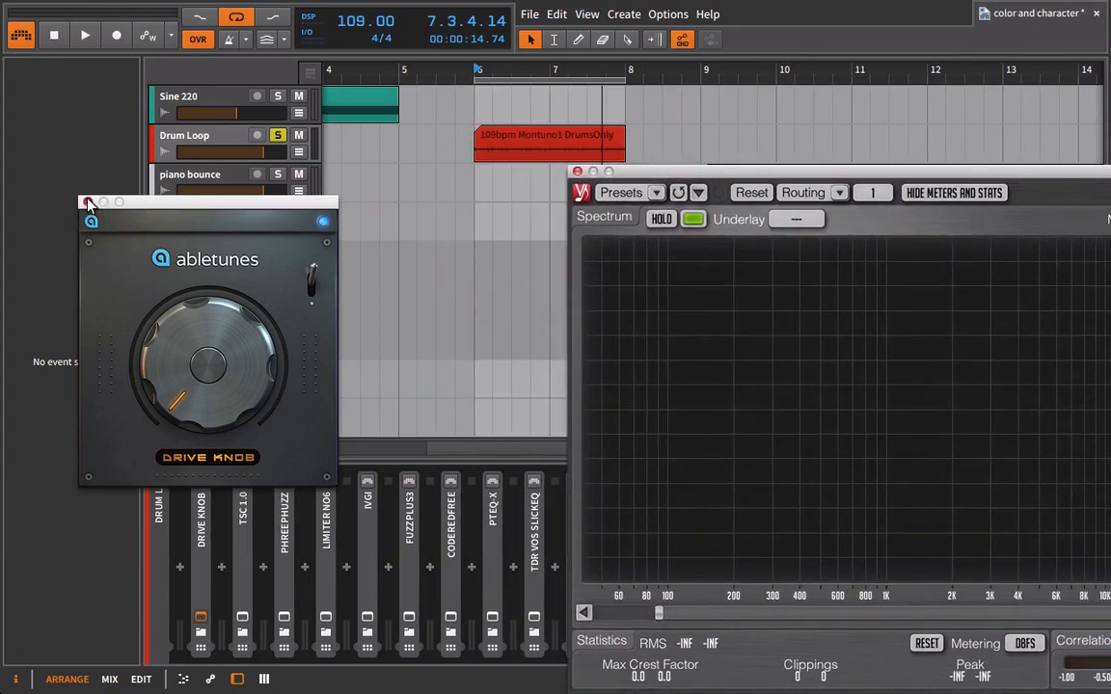
left_click(88, 202)
- Open the drum clip in the editor, set its audio event gain to -2.00 dB, and play the loop
double_click(523, 130)
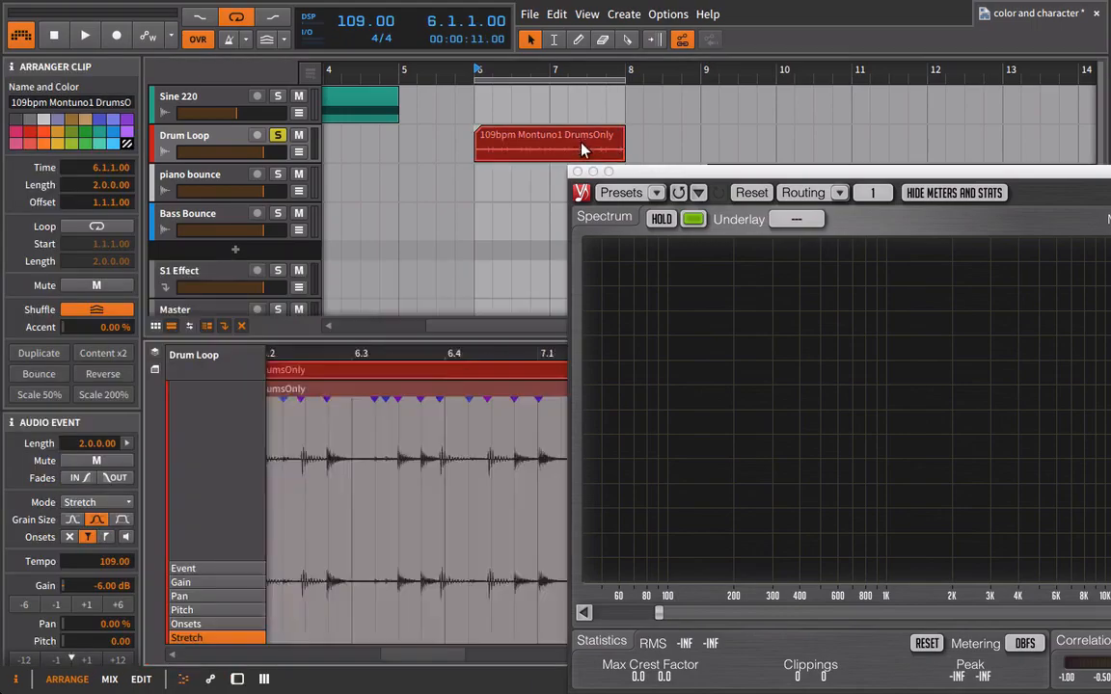
left_click(117, 606)
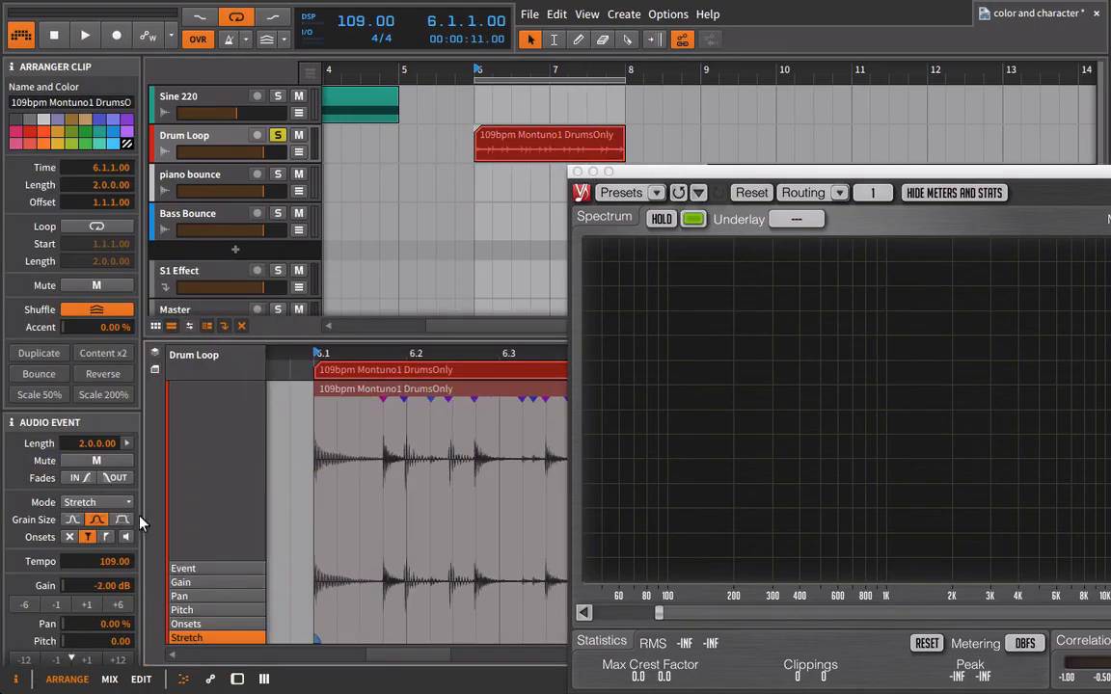
key("space")
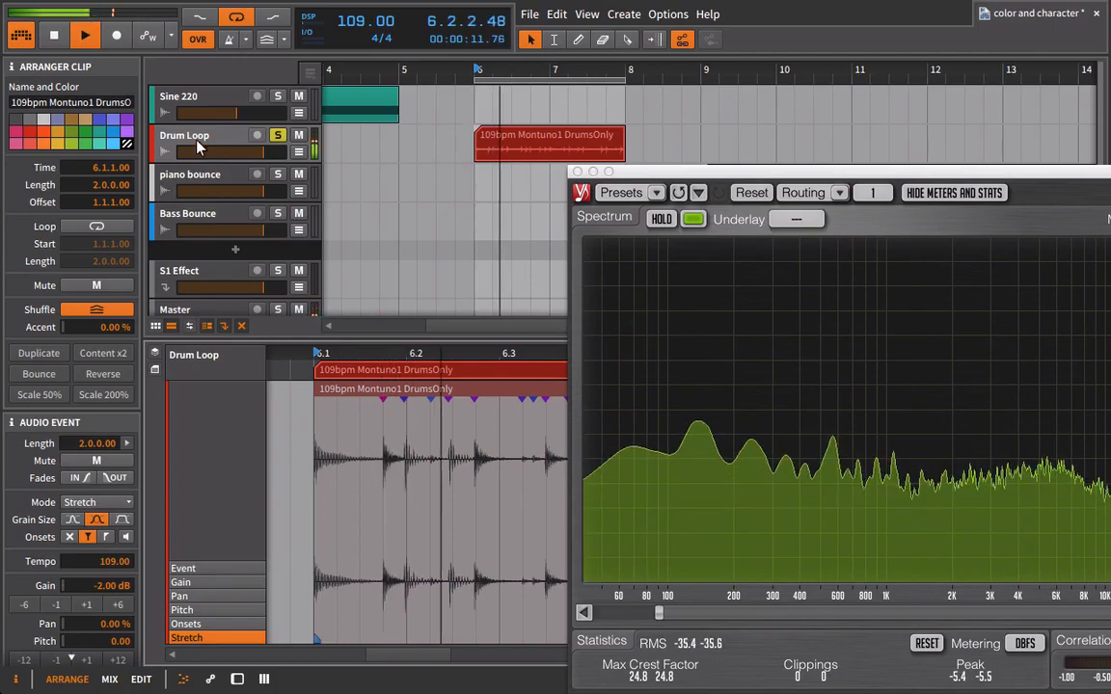
- Show the Drum Loop track's device chain and raise the drum clip's event gain to 0.00 dB
double_click(198, 144)
left_click(198, 145)
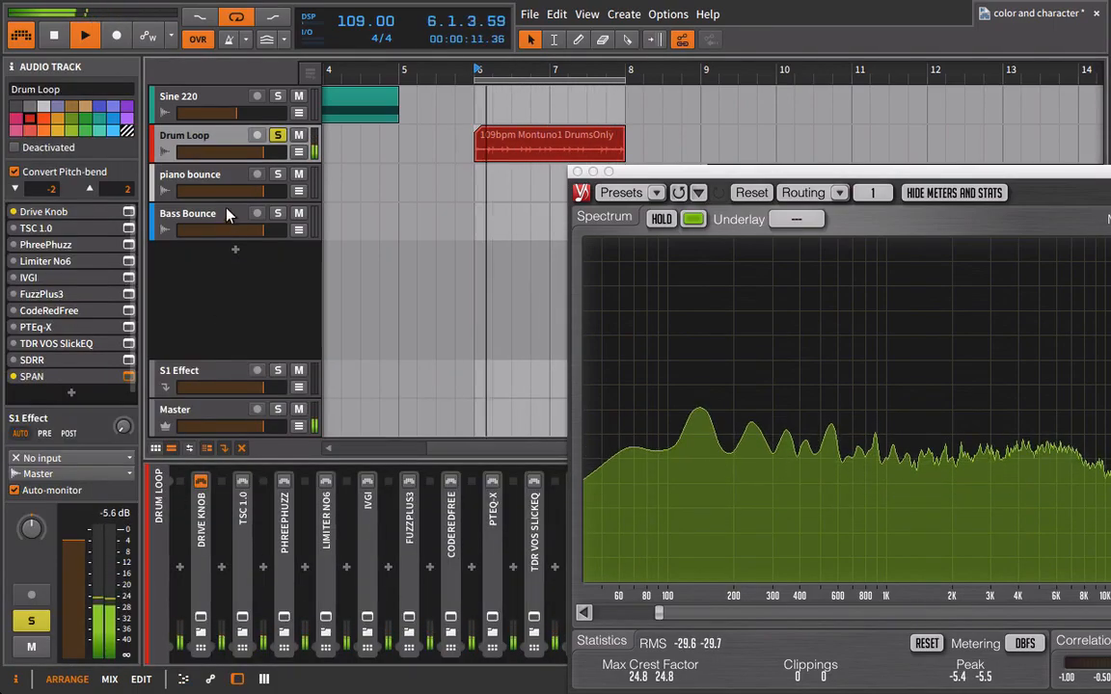
left_click(537, 155)
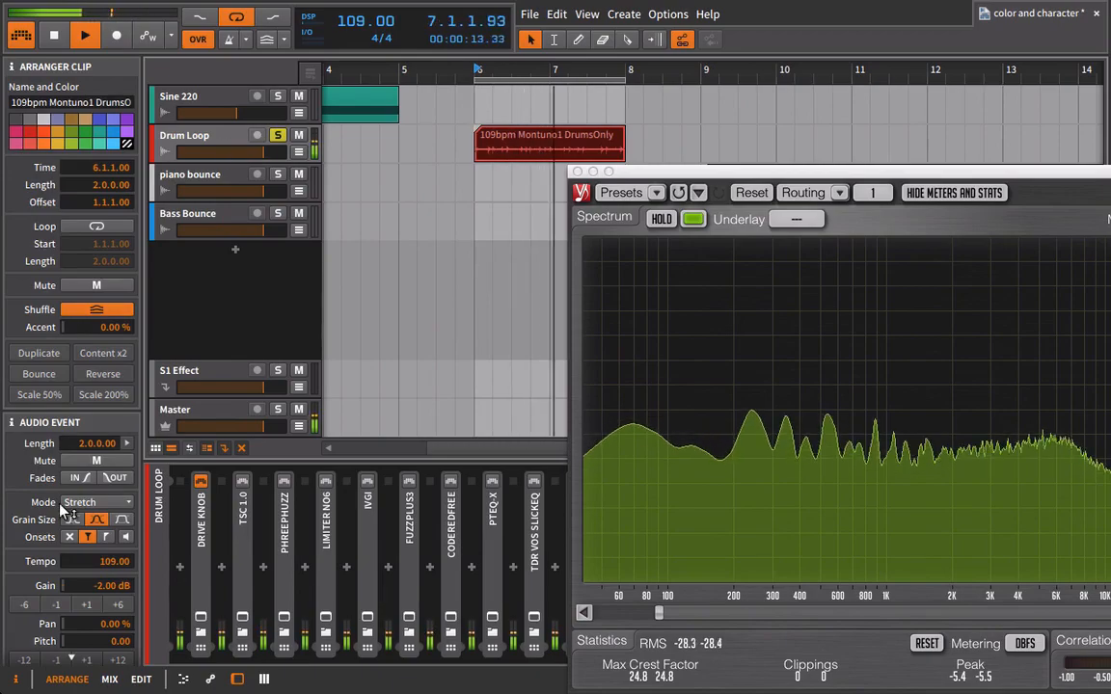
left_click(92, 605)
left_click(92, 605)
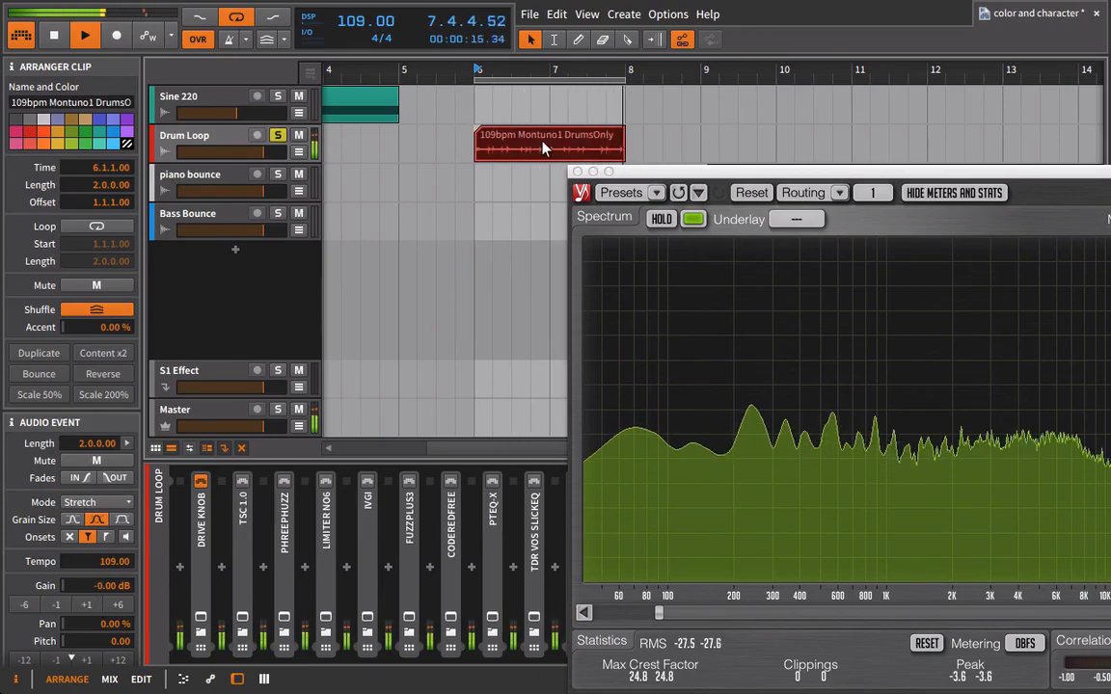
- View the drum clip's waveform in the editor with SPAN moved aside and playback stopped, and return to the device chain
left_click(173, 142)
double_click(506, 145)
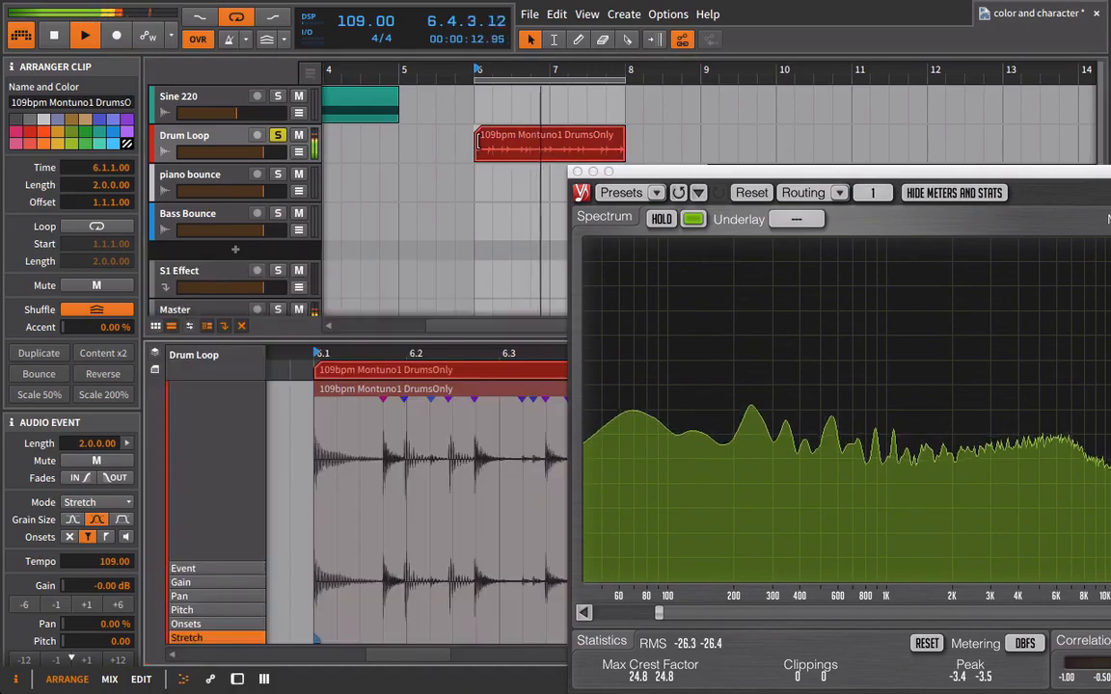
left_click_drag(730, 192, 831, 185)
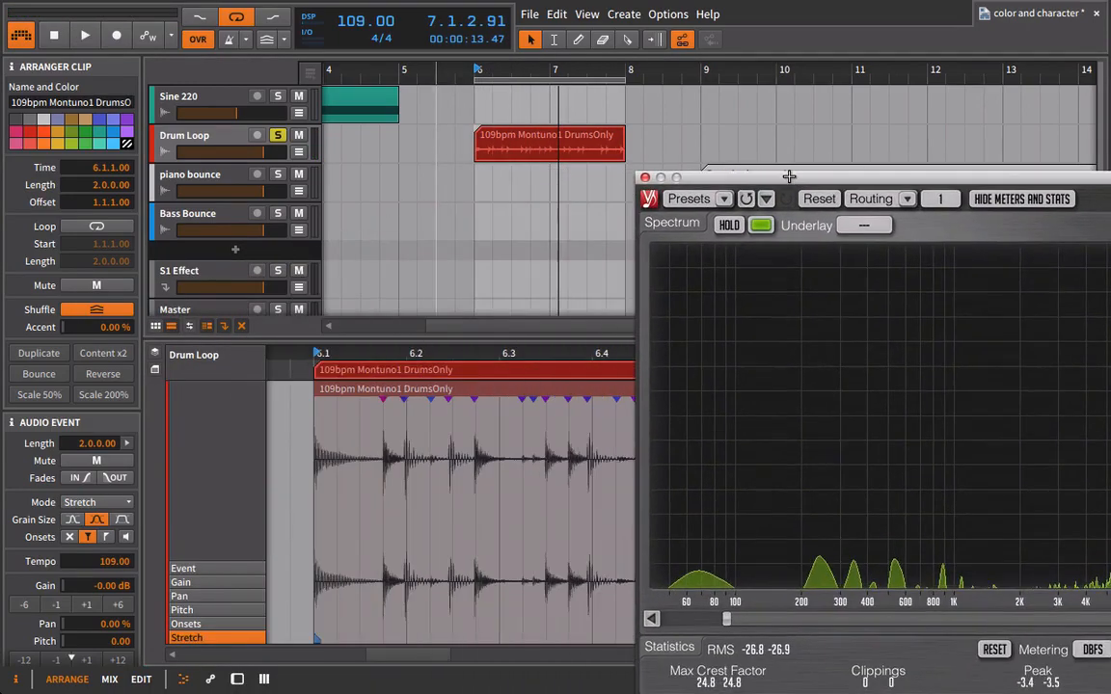
key("d")
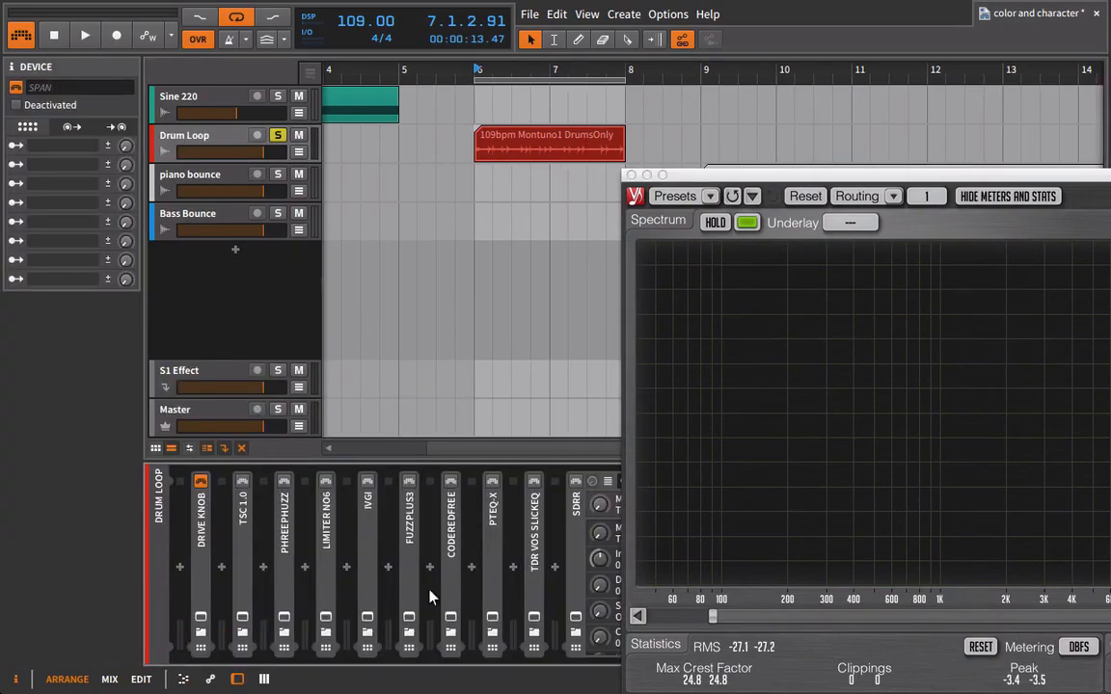
- Play the drum loop with Drive Knob and SPAN side by side, and turn the drive up to about the three o'clock position
left_click(199, 618)
key("space")
left_click_drag(813, 176, 604, 97)
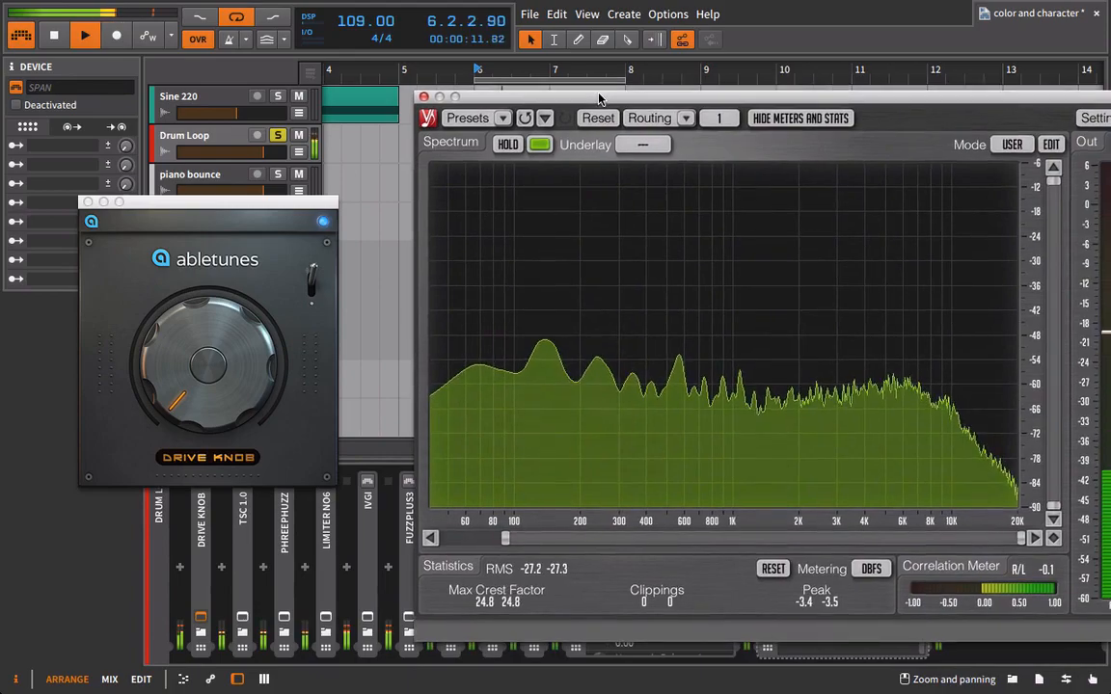
left_click_drag(206, 349, 186, 212)
left_click_drag(188, 407, 200, 298)
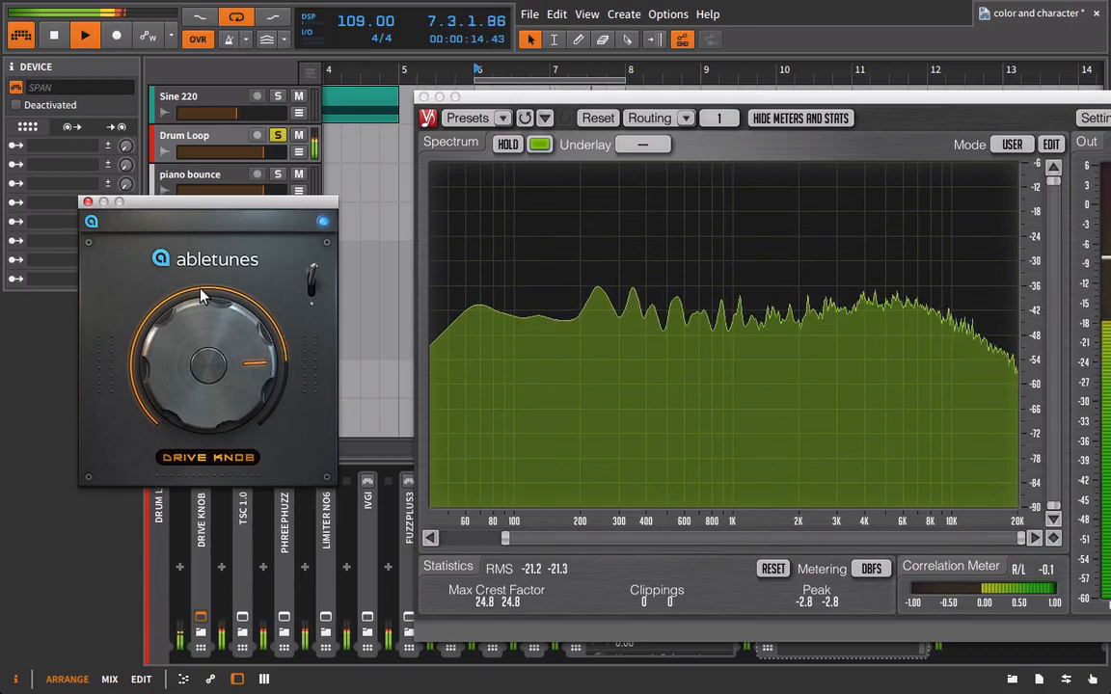
- Close the Drive Knob and SPAN windows and select the Drum Loop track
left_click(87, 202)
left_click(424, 98)
left_click(213, 135)
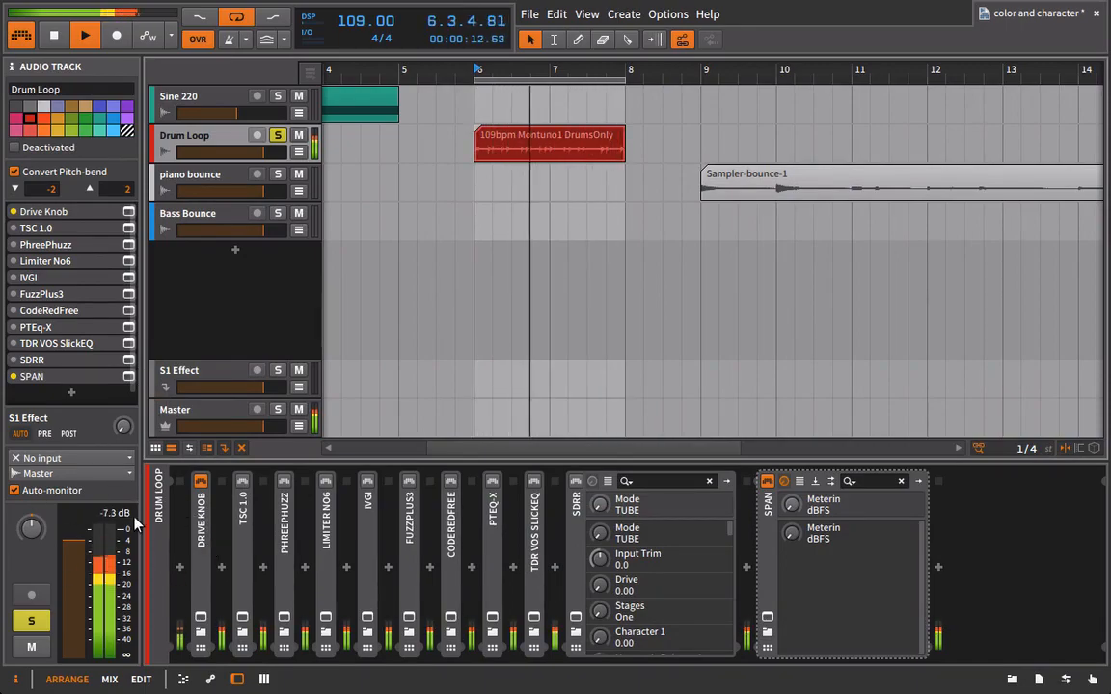
- Play the drum loop with Drive Knob deactivated to hear the dry signal, and stop playback
key("space")
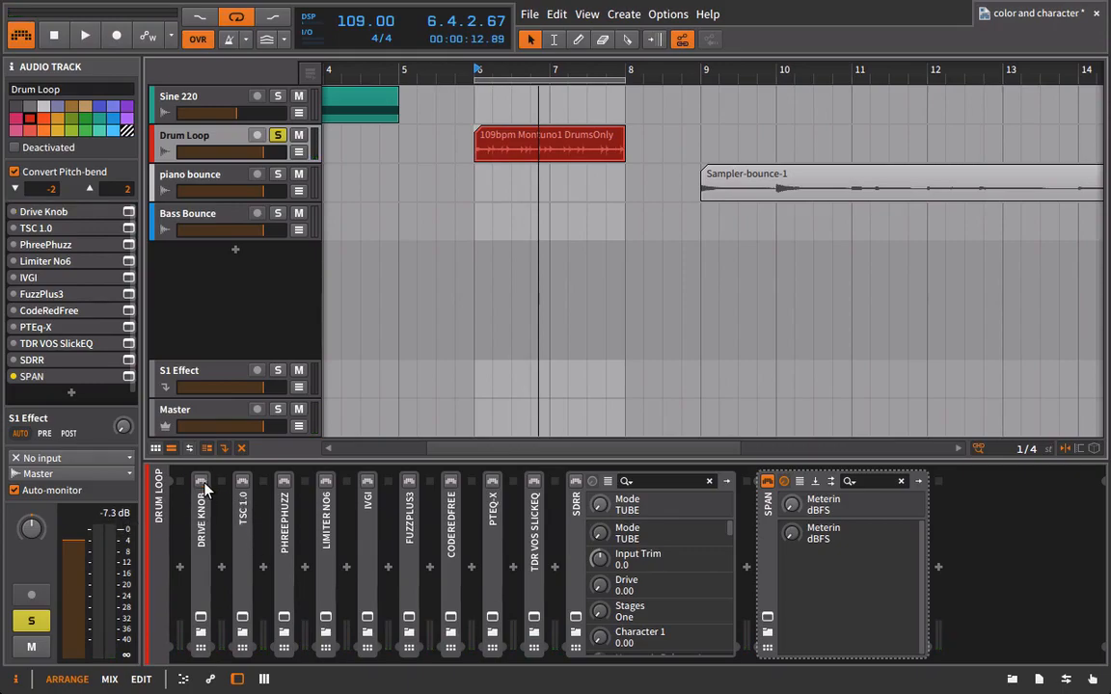
key("space")
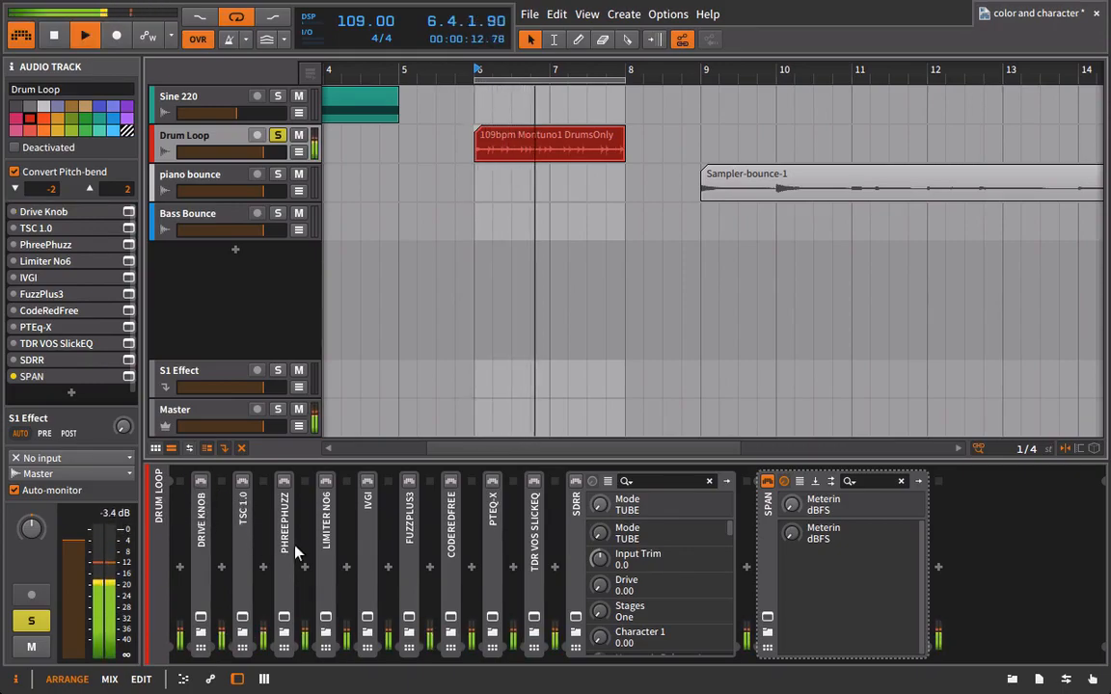
key("space")
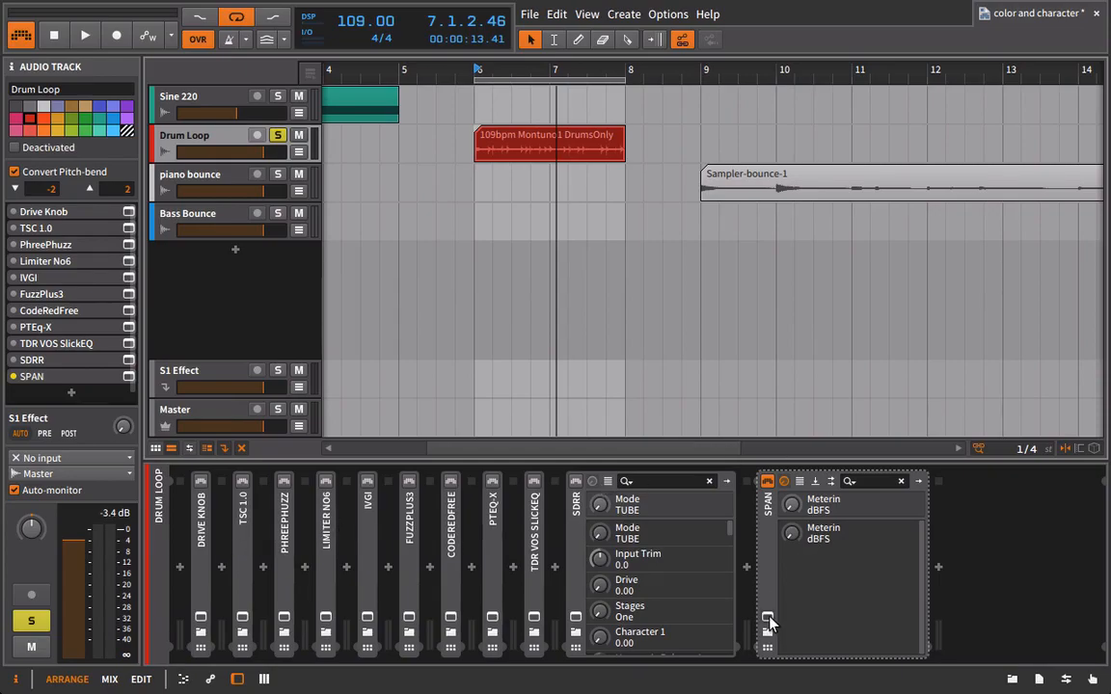
- Reactivate Drive Knob, show its window beside SPAN, and play the drum loop with the drive turned down low
left_click(199, 497)
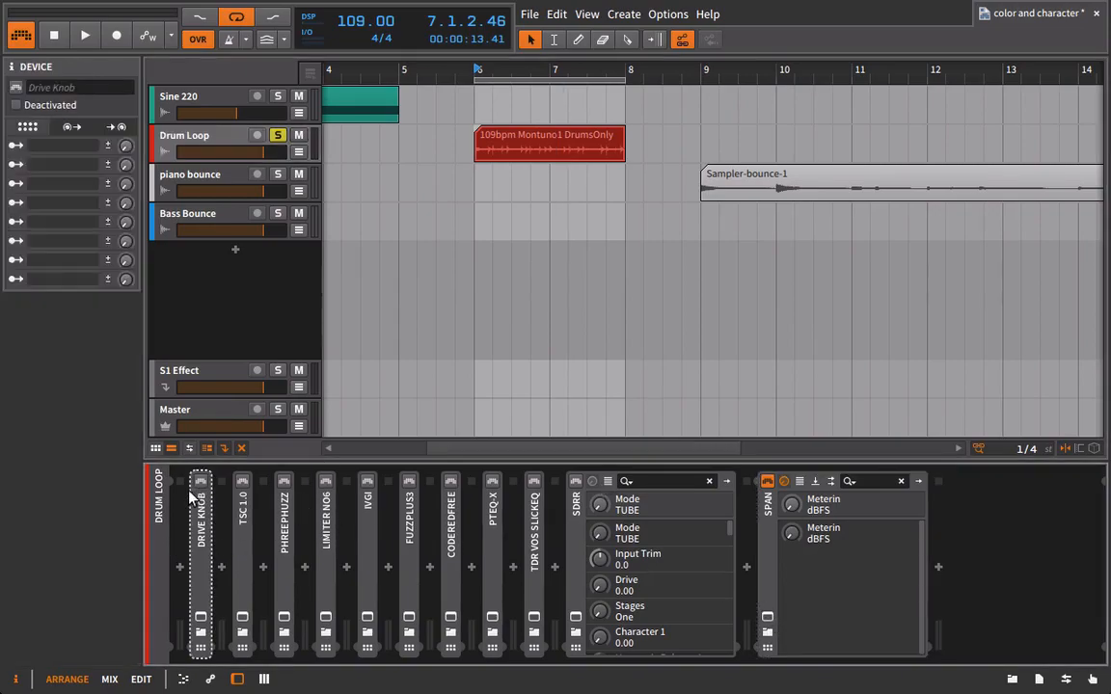
left_click(200, 618)
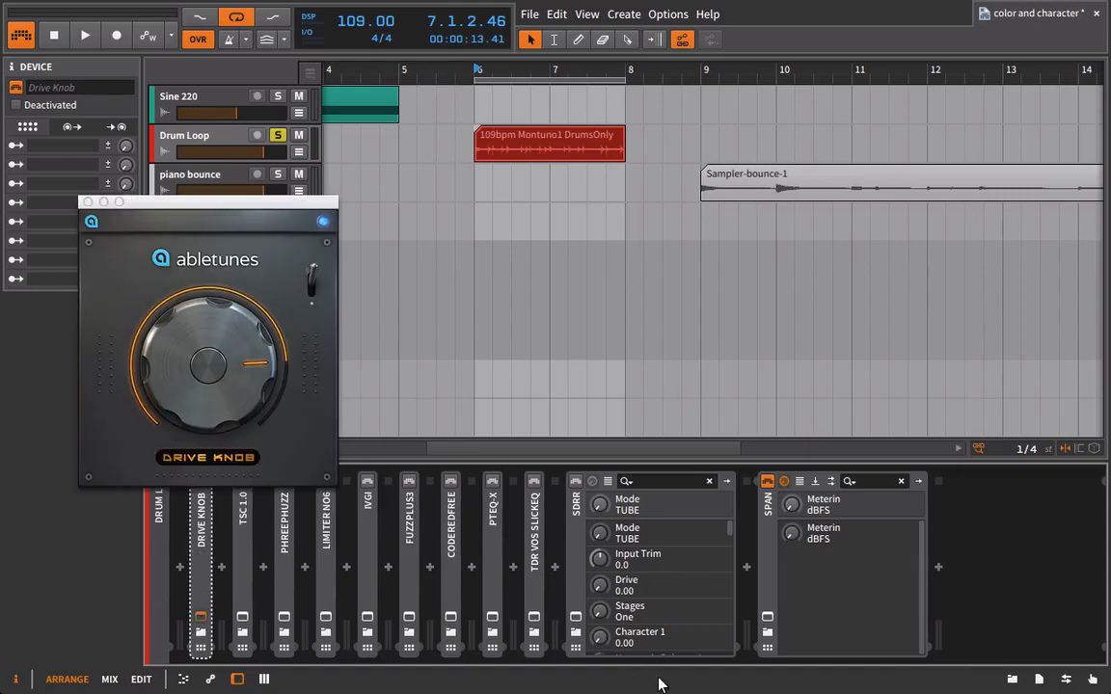
left_click(771, 618)
left_click(725, 95)
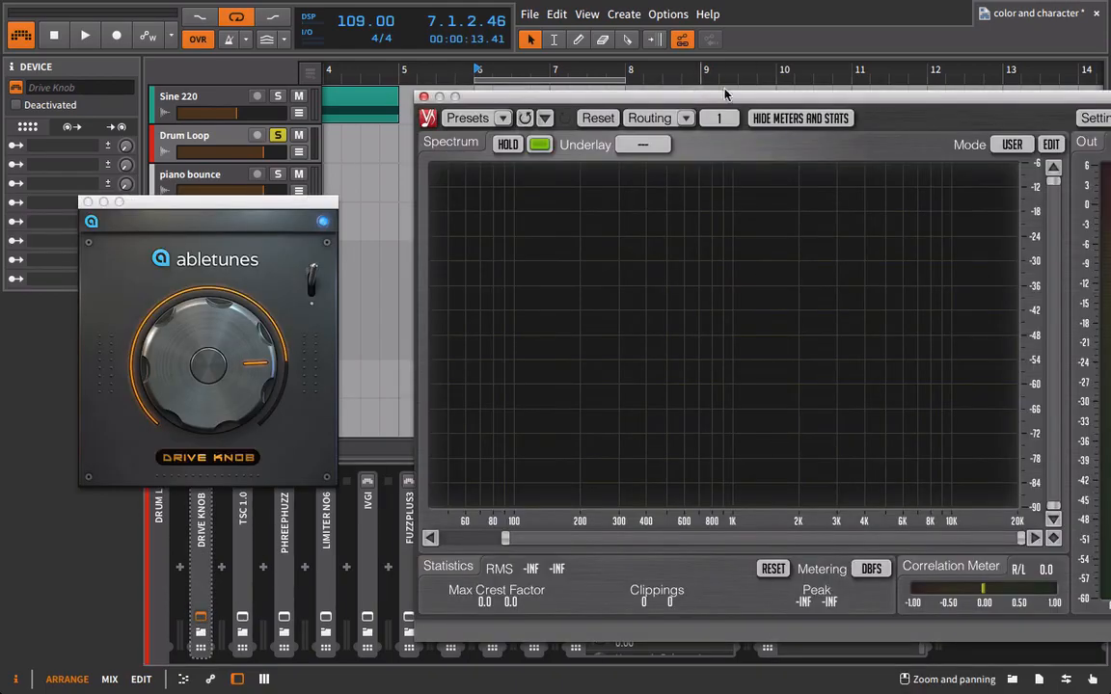
left_click(192, 405)
key("space")
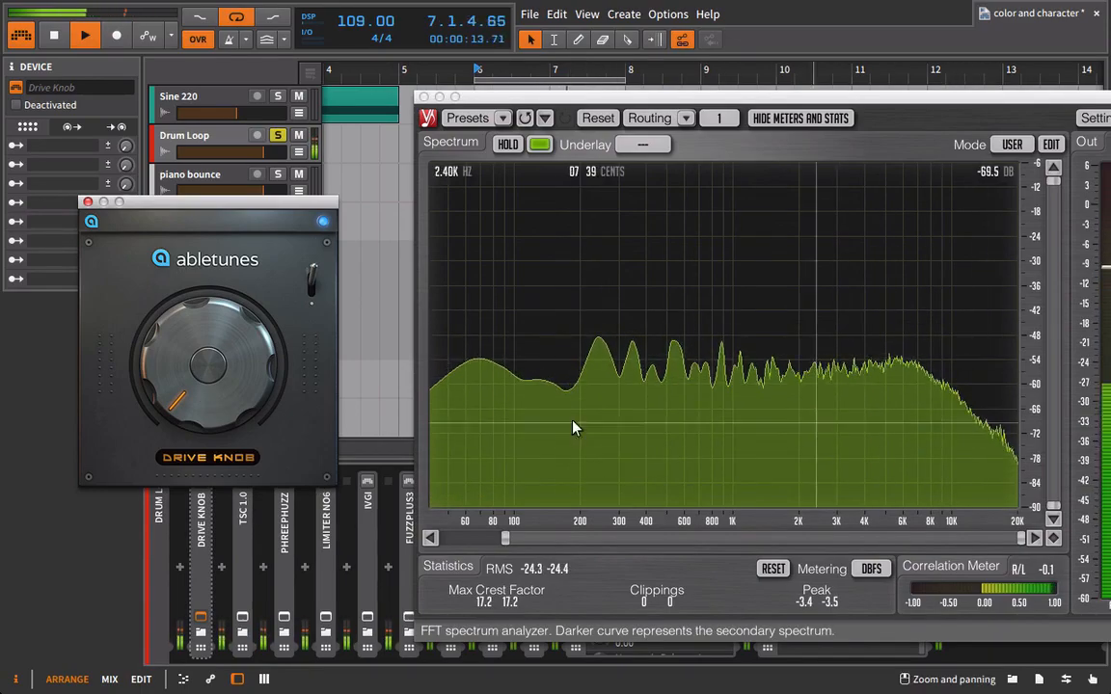
- Turn Drive Knob's drive up to just past three o'clock and close the Drive Knob and SPAN windows
left_click_drag(225, 379, 247, 123)
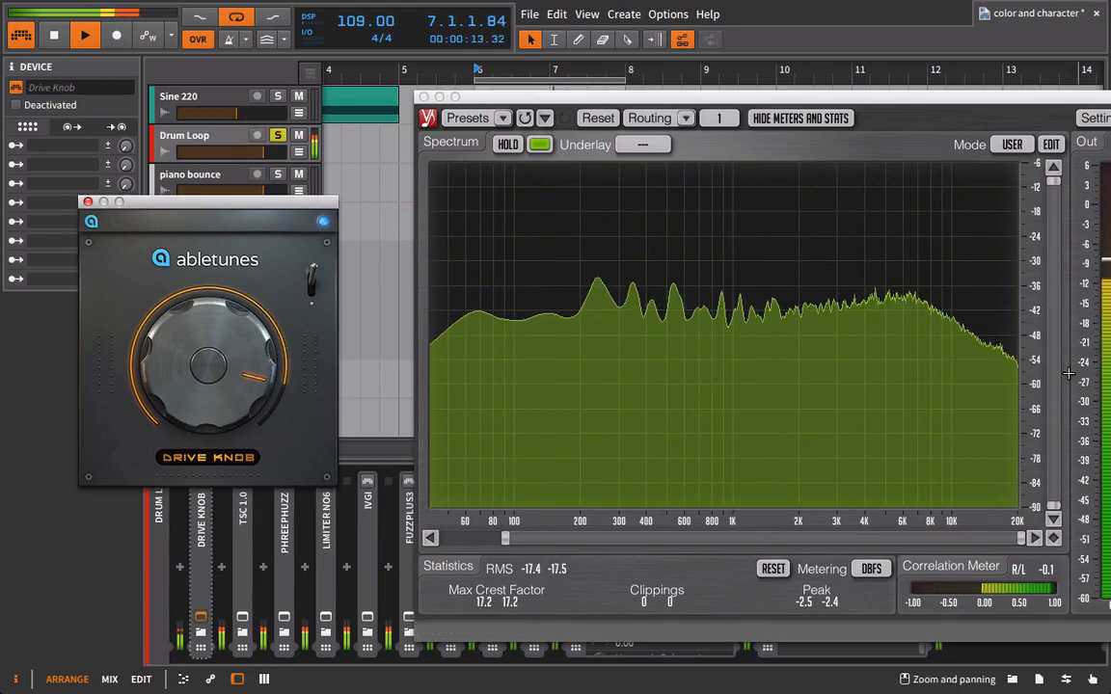
left_click_drag(218, 379, 231, 353)
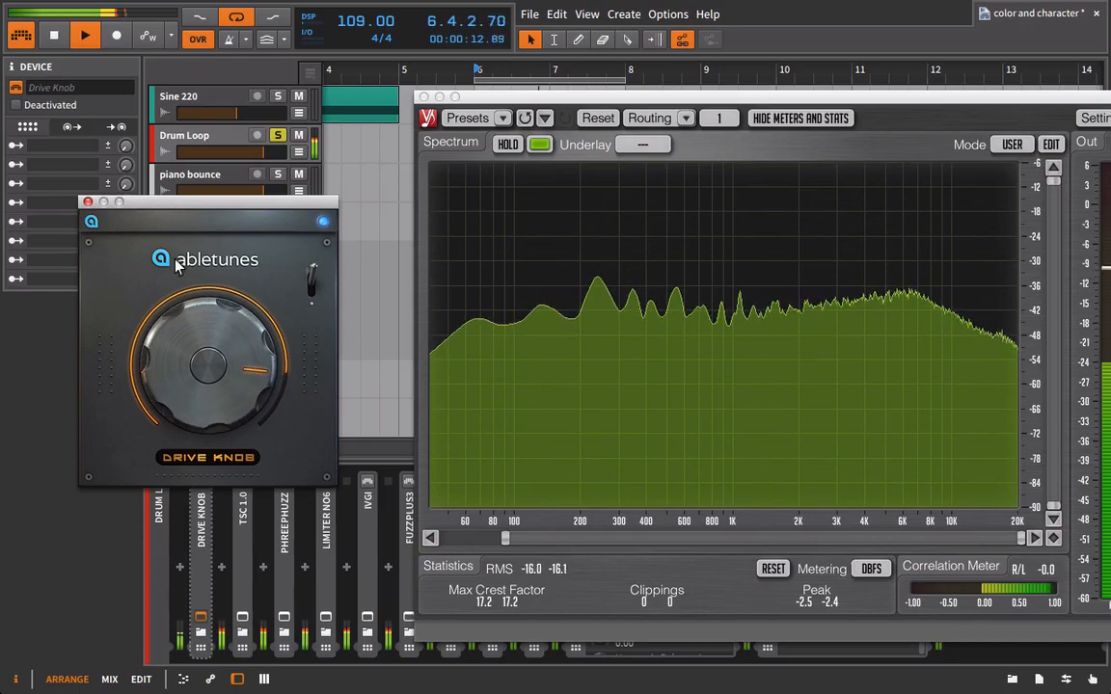
left_click(87, 203)
left_click(424, 97)
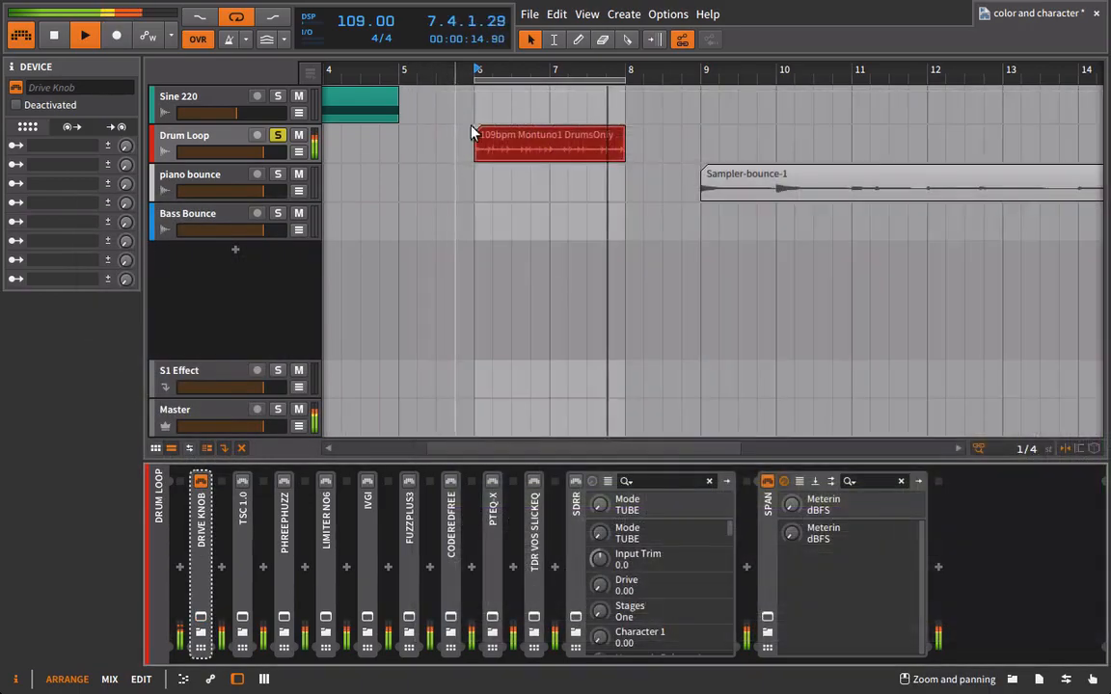
- Stop playback and bounce the drum clip to a new audio track with Pre-Fader as the source
left_click(514, 147)
right_click(511, 146)
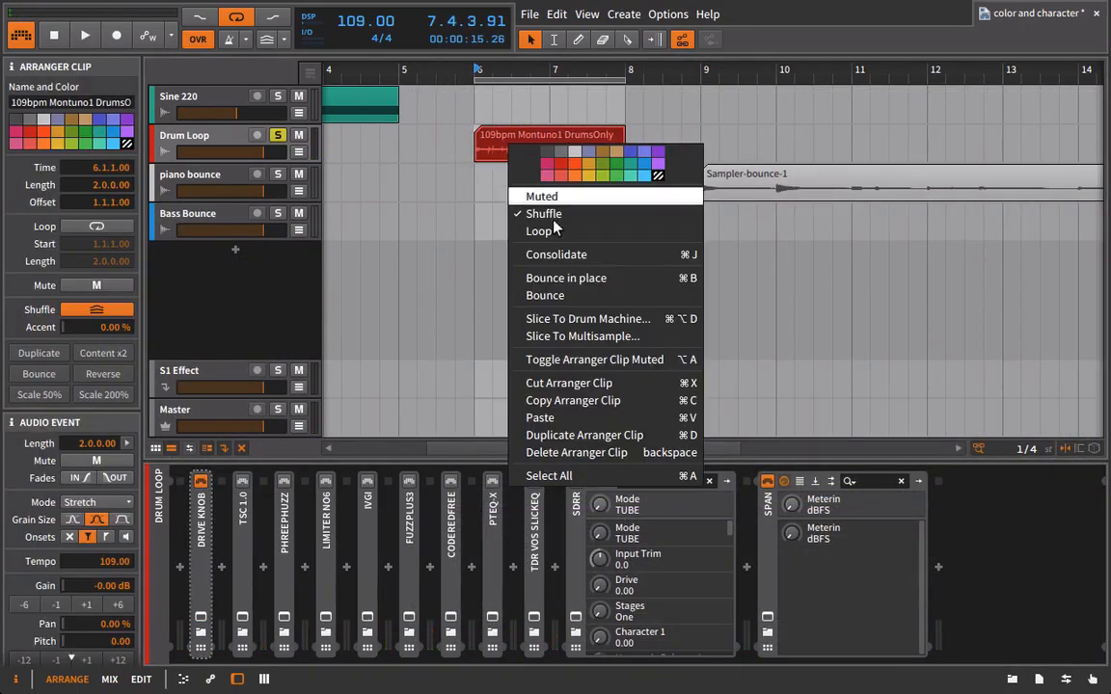
left_click(572, 298)
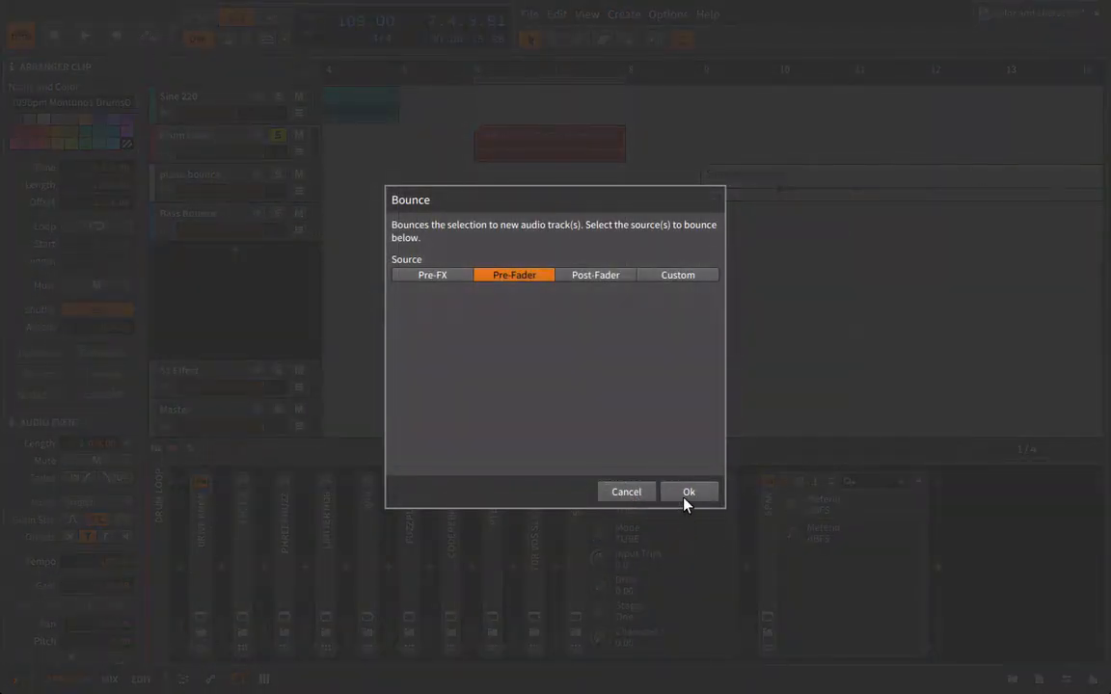
left_click(685, 500)
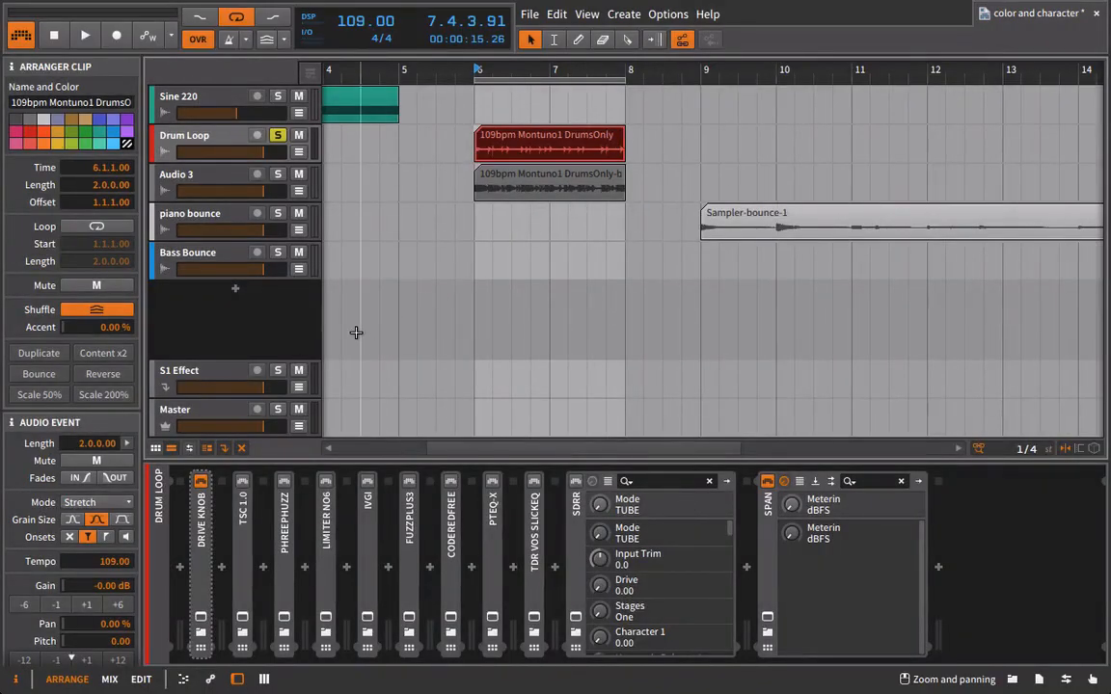
- Examine the original drum clip's transients up close in the audio editor
double_click(525, 149)
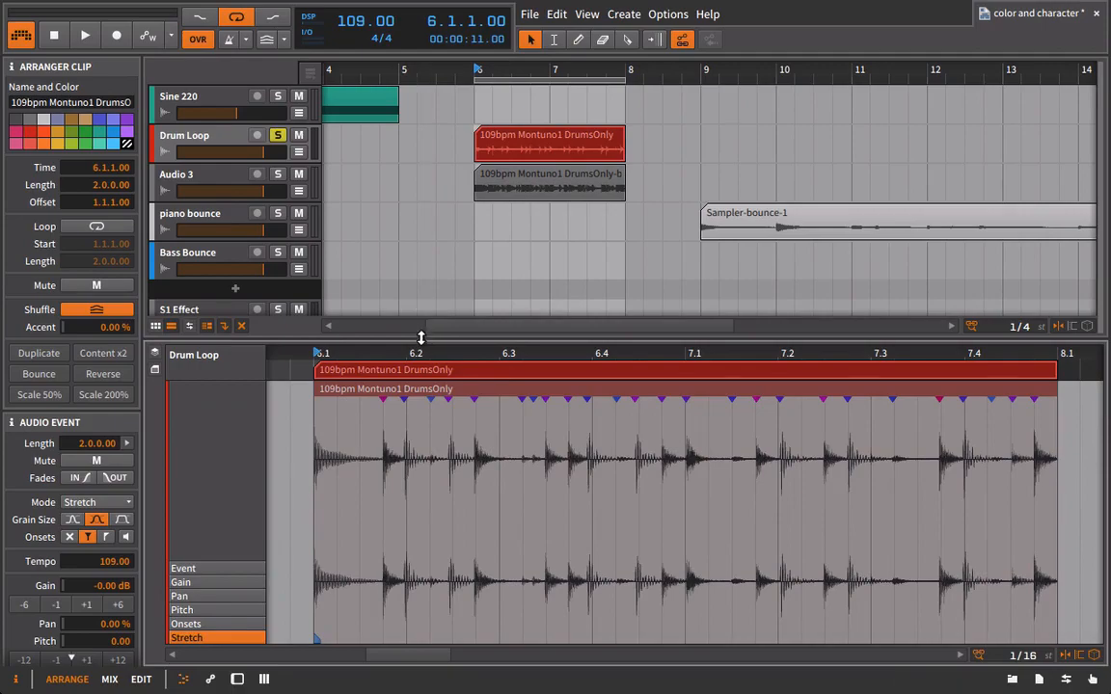
left_click_drag(406, 405, 444, 461)
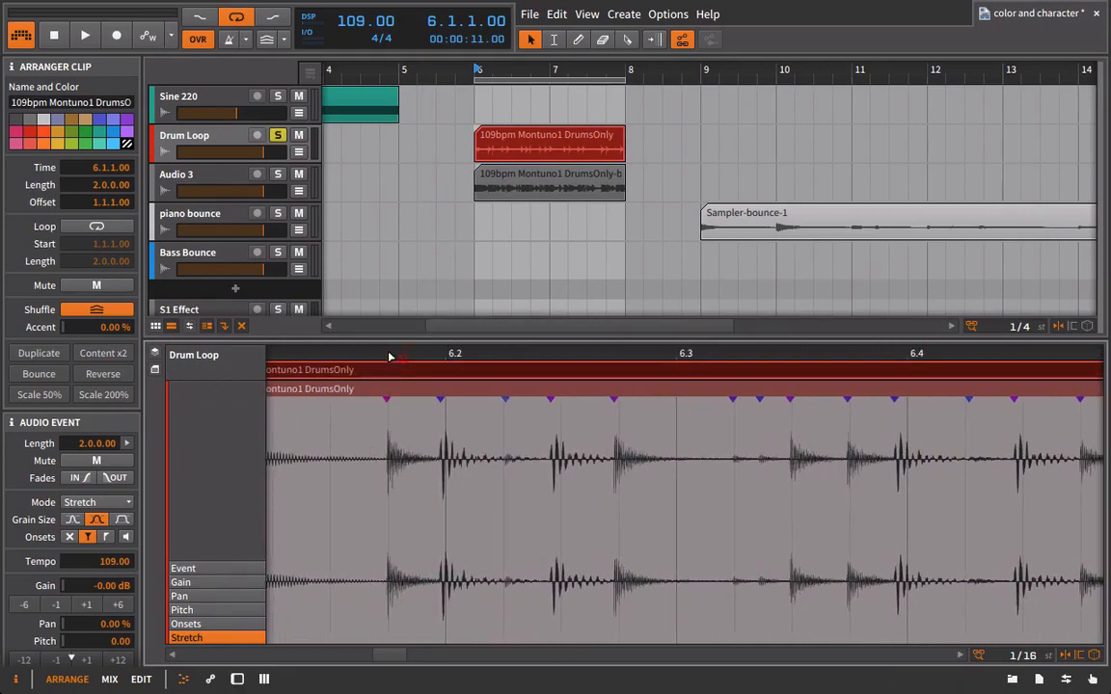
left_click_drag(388, 356, 393, 316)
key("ctrl+z")
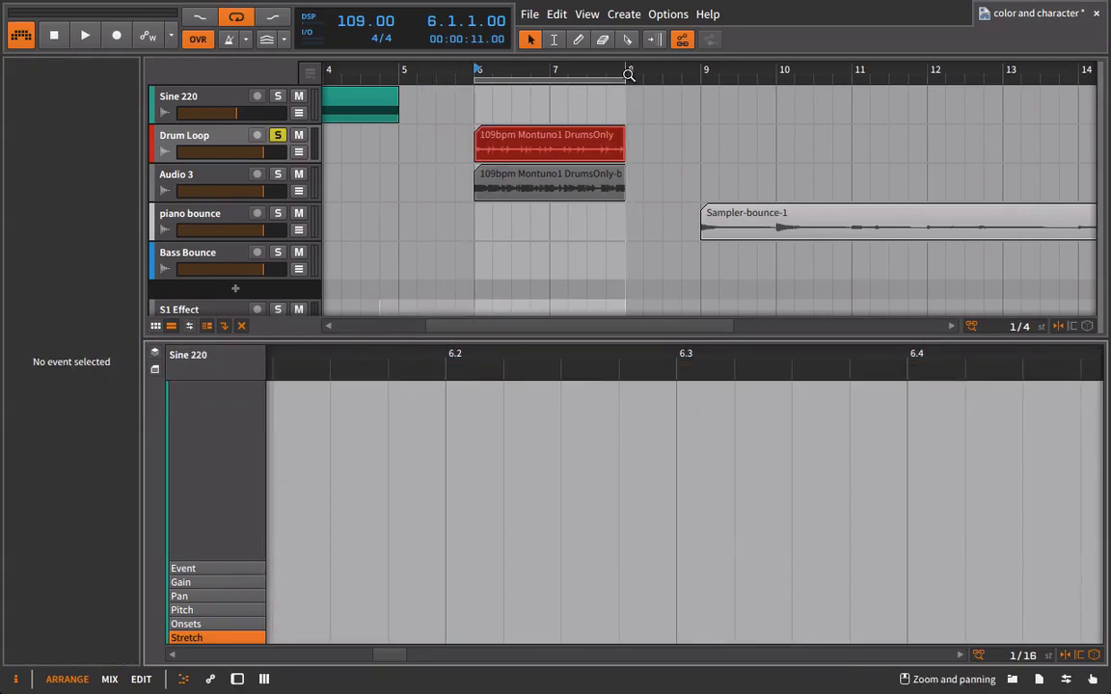
double_click(547, 139)
left_click_drag(390, 353, 404, 458)
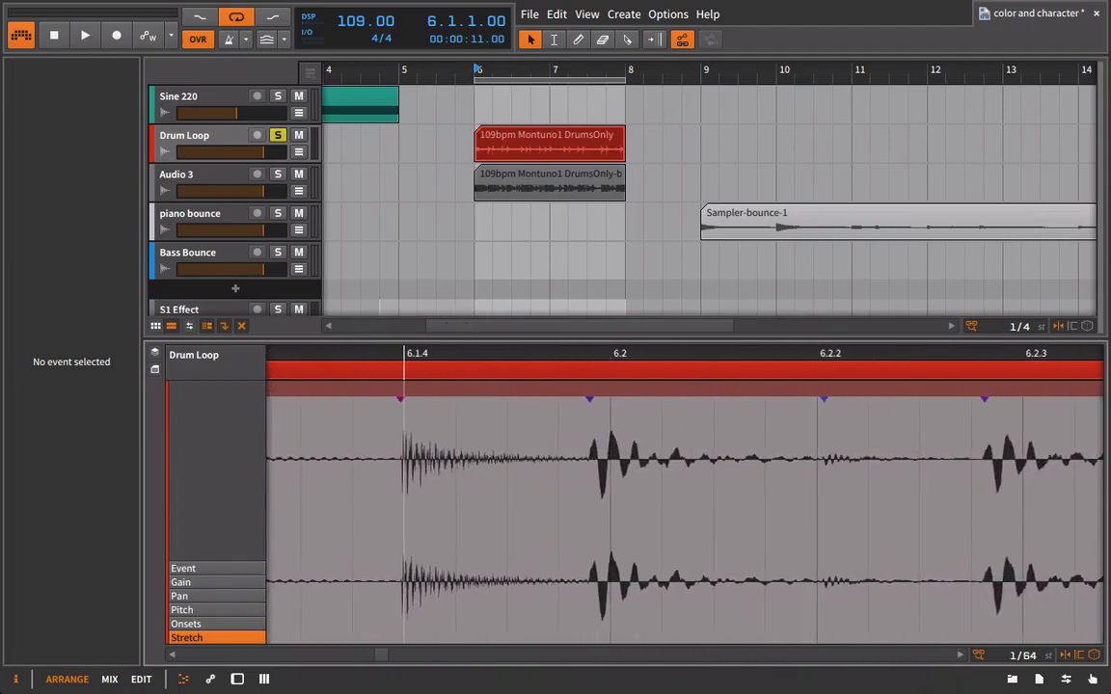
- Examine the bounced clip's clipped peaks up close in the editor, and return to its full waveform
left_click(569, 177)
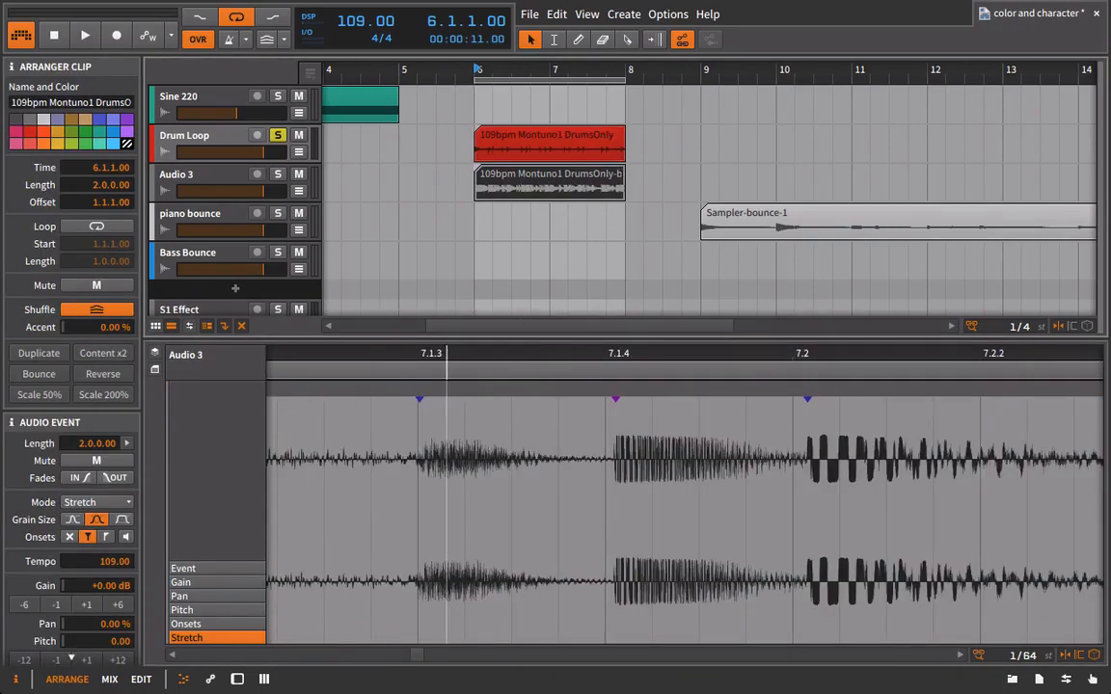
left_click_drag(446, 552, 436, 521)
left_click_drag(528, 372, 509, 426)
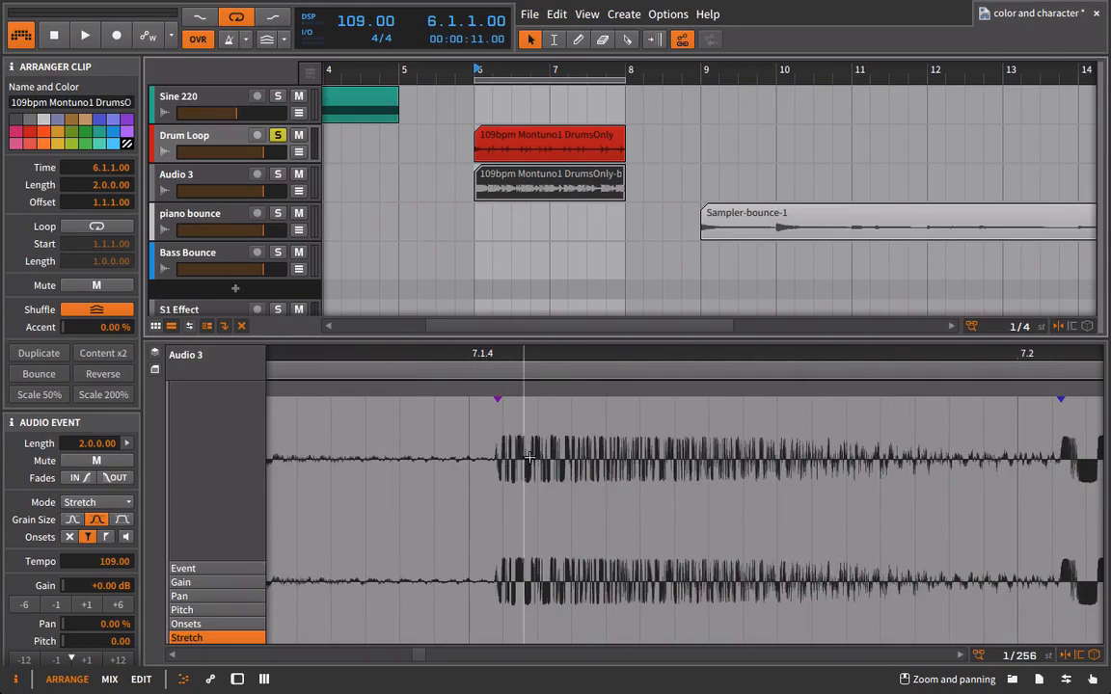
mouse_move(609, 367)
left_mouse_down()
mouse_move(618, 363)
mouse_move(518, 260)
mouse_move(525, 221)
mouse_move(602, 203)
mouse_move(603, 362)
left_mouse_up()
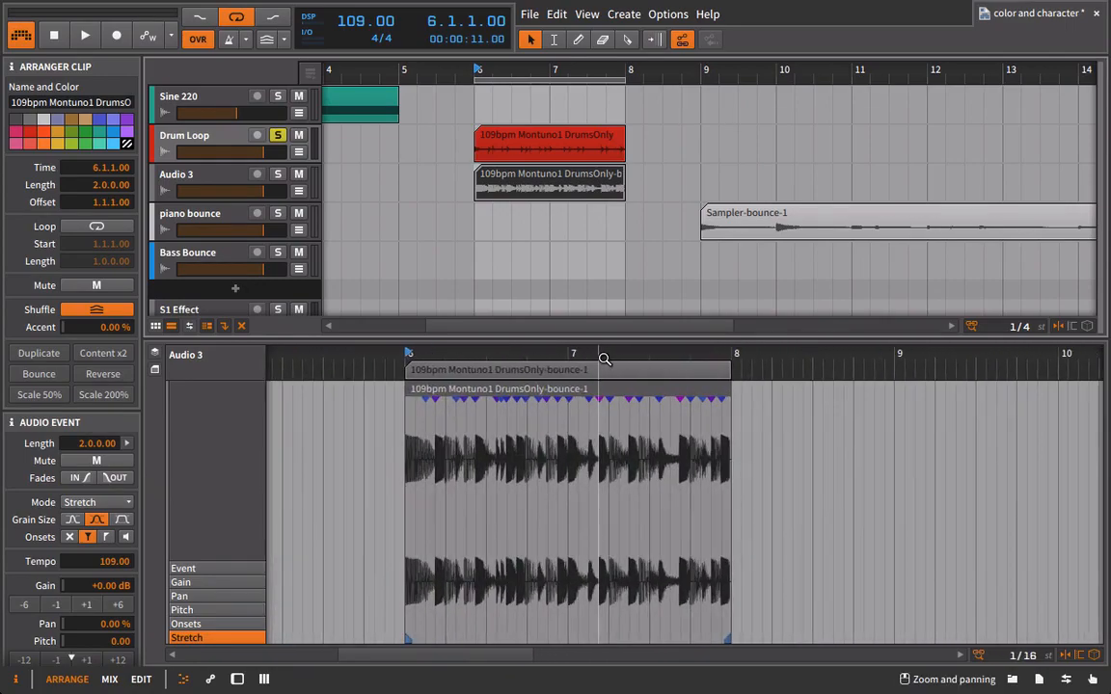
- Open Limiter No6 from the Drum Loop track's device chain, bypass its compressor and set Protection to ISP Precise
double_click(205, 141)
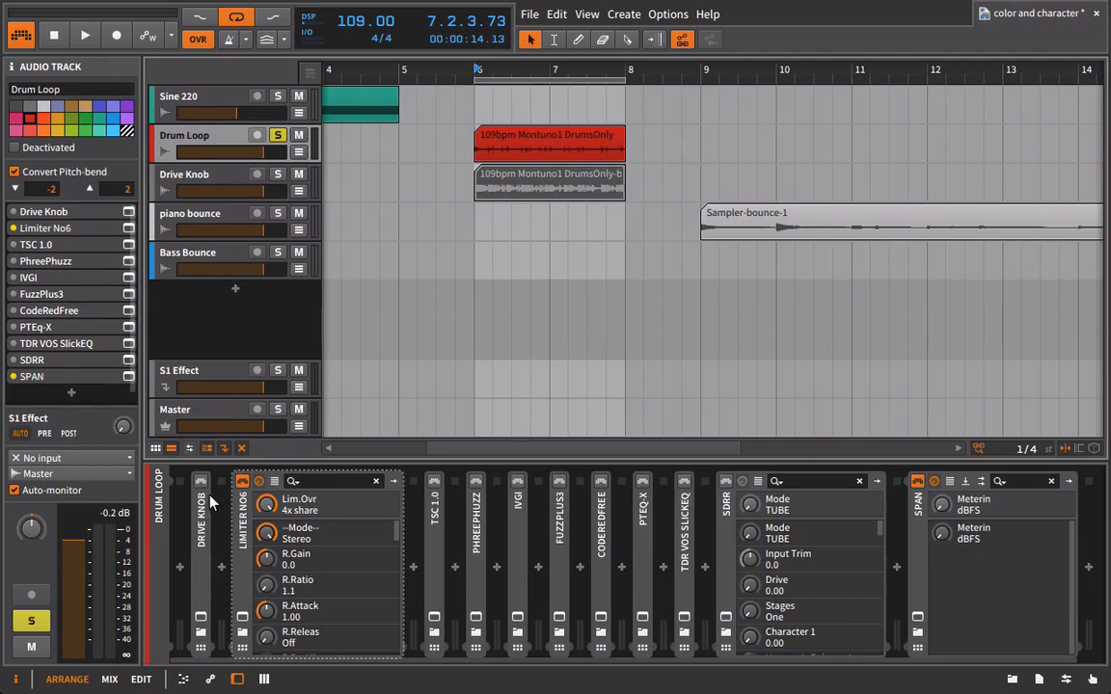
left_click(245, 617)
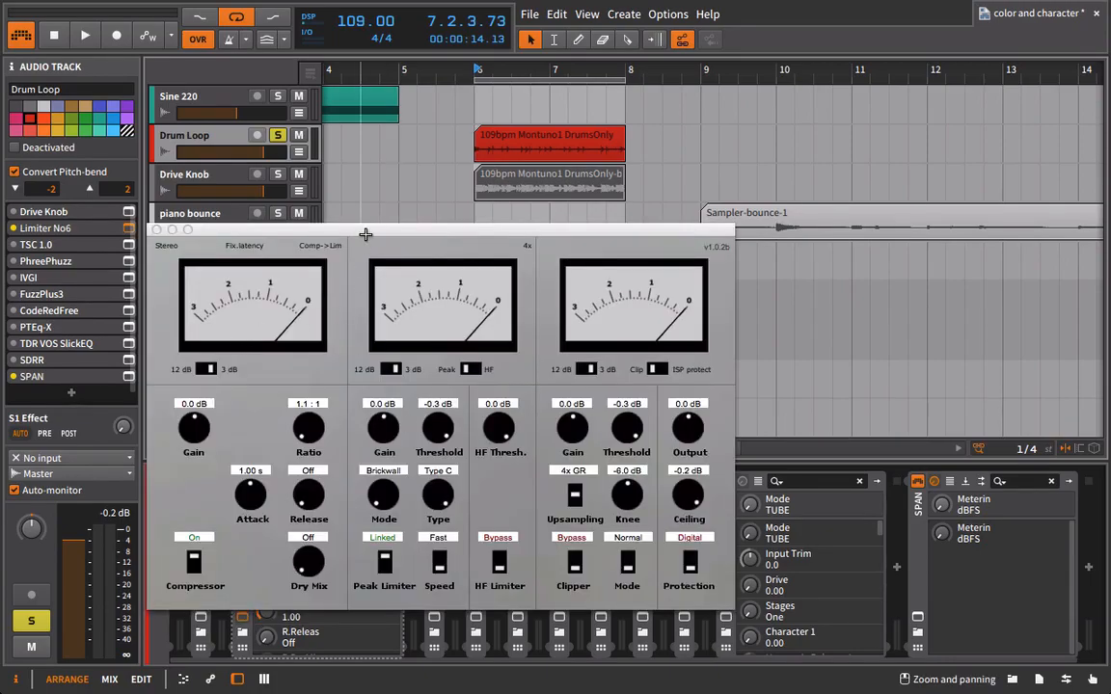
left_click_drag(365, 236, 343, 132)
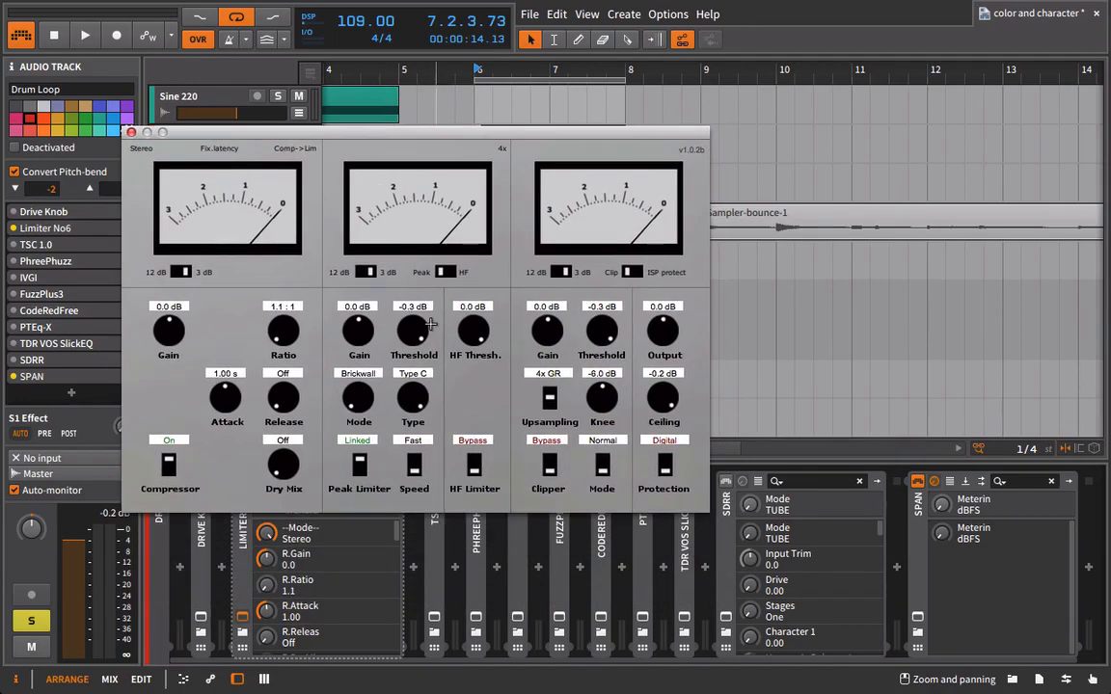
left_click(166, 464)
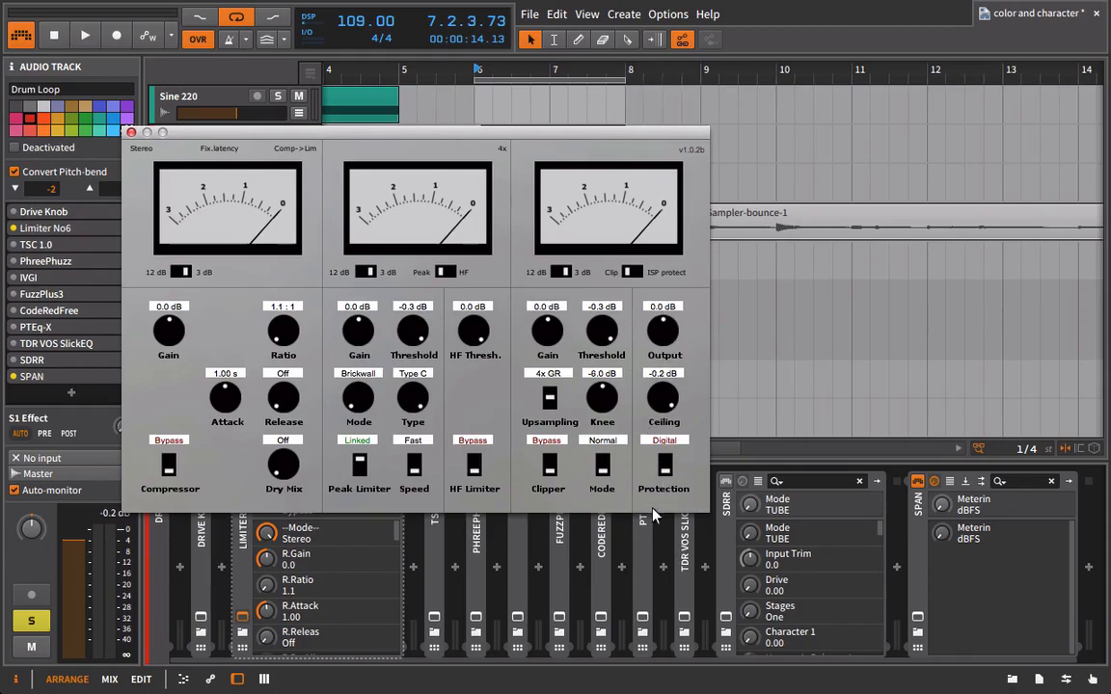
left_click(665, 467)
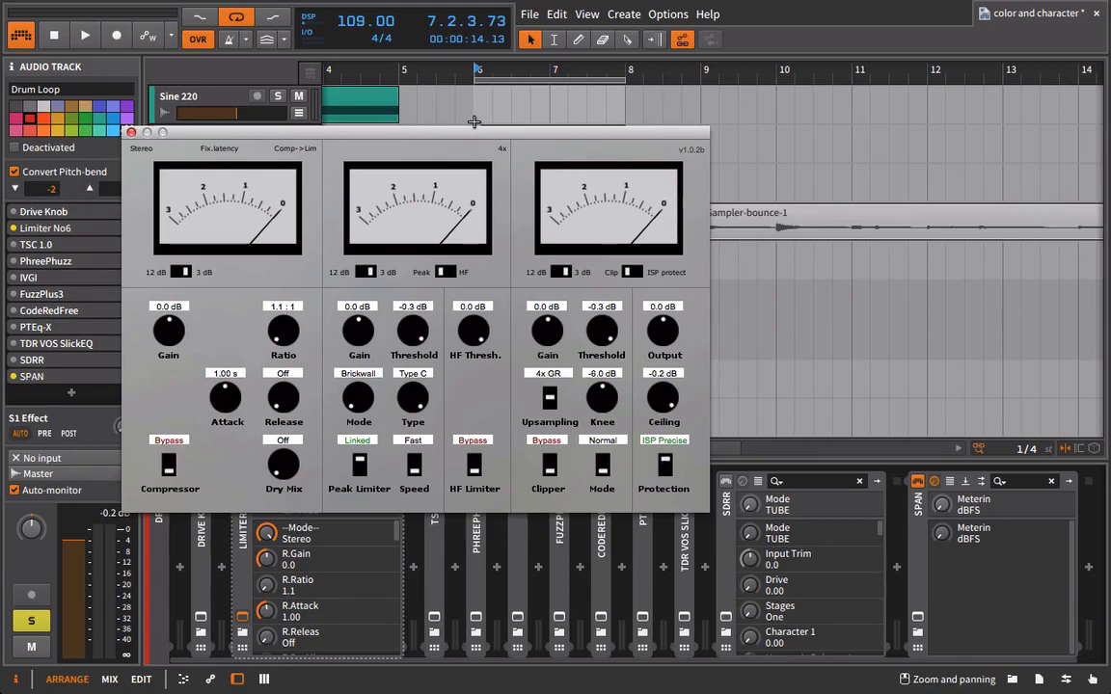
left_click_drag(478, 135, 401, 132)
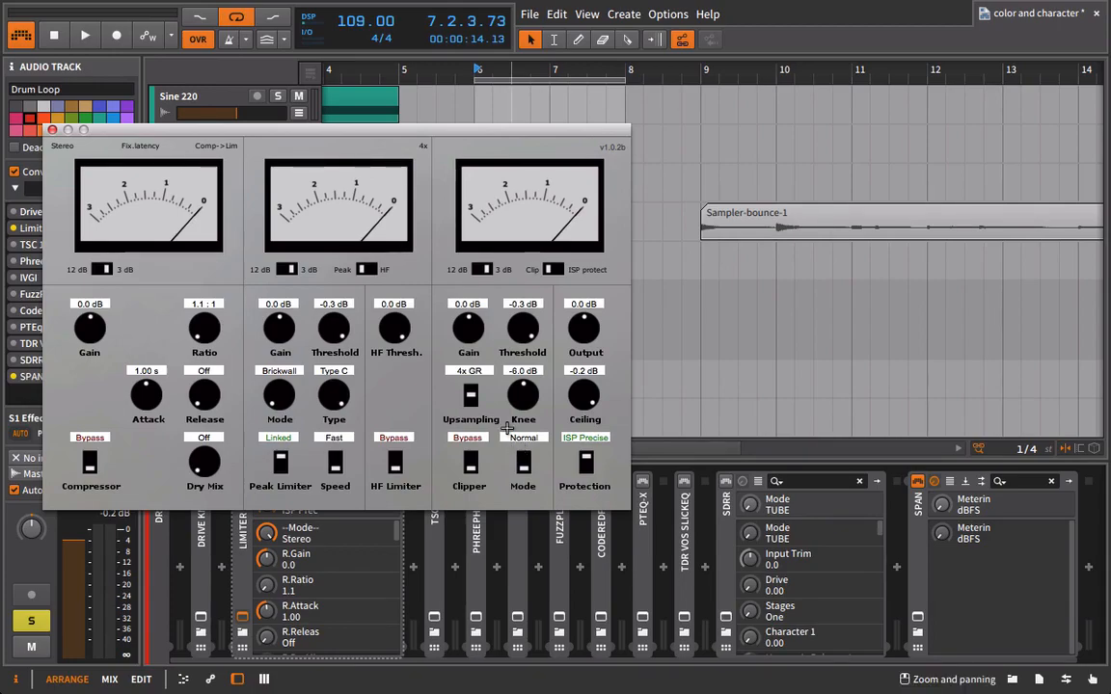
left_click_drag(485, 136, 687, 251)
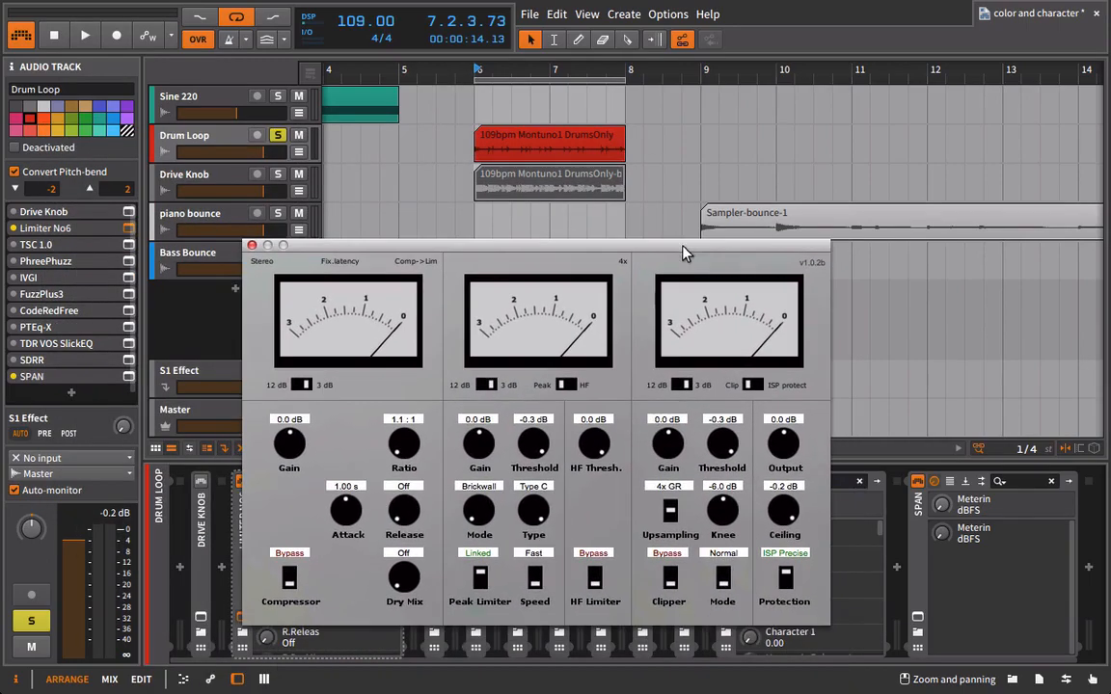
- Turn on Limiter No6's clipper in Normal mode and set its knee to 0.0 dB
left_click(671, 579)
left_click(723, 579)
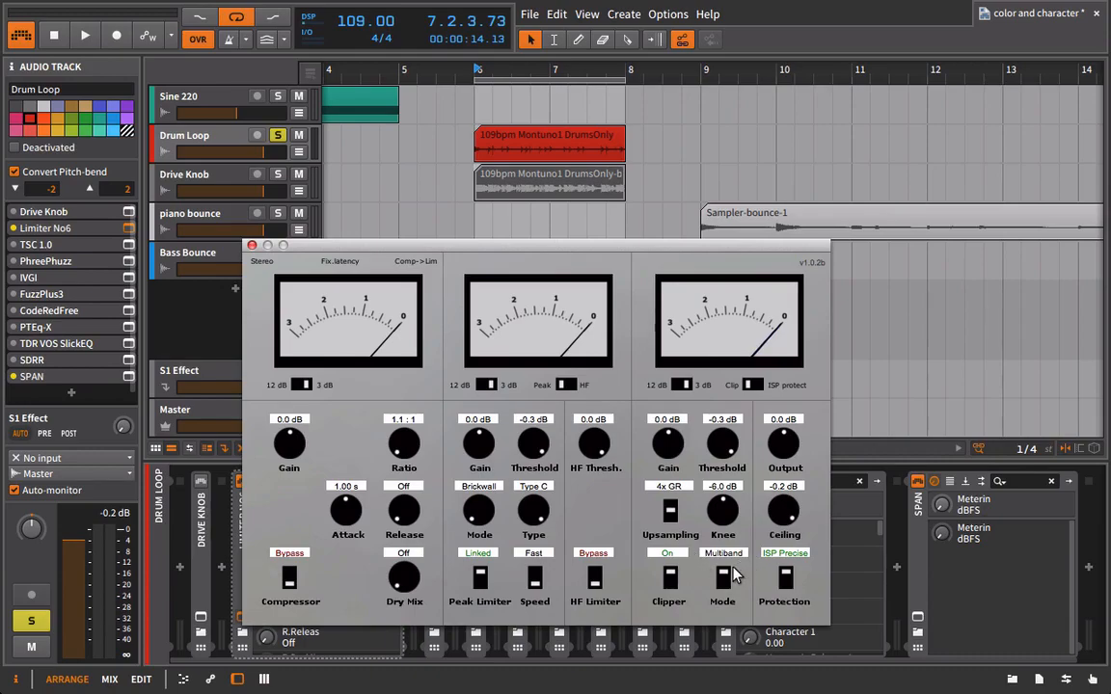
left_click(722, 580)
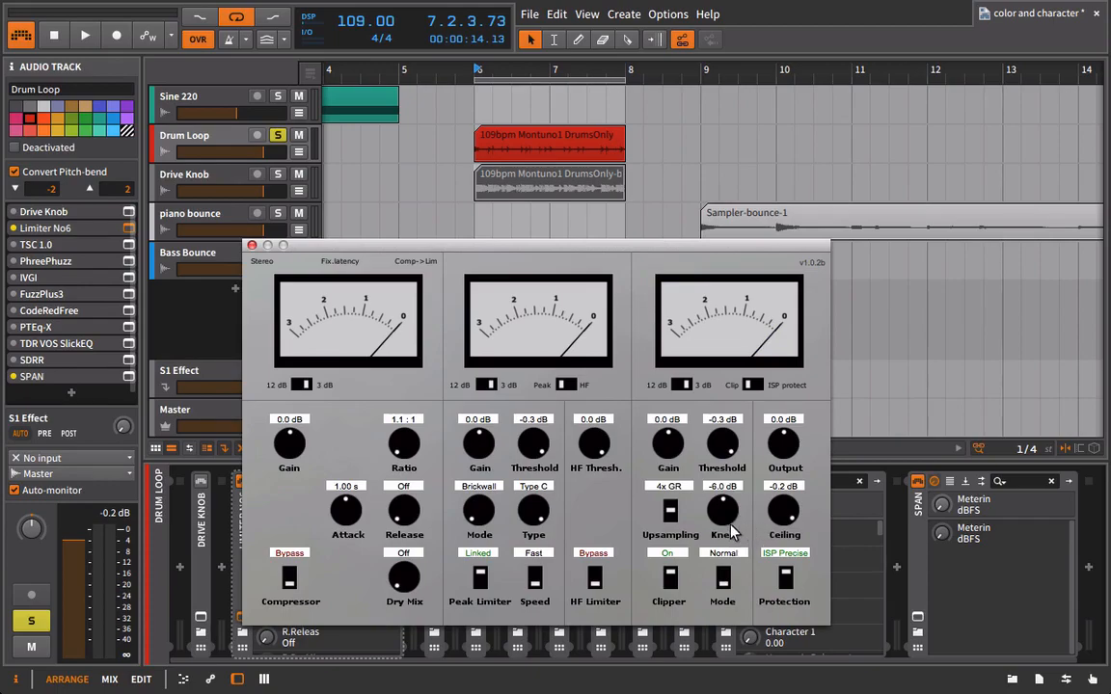
left_click_drag(720, 523, 732, 100)
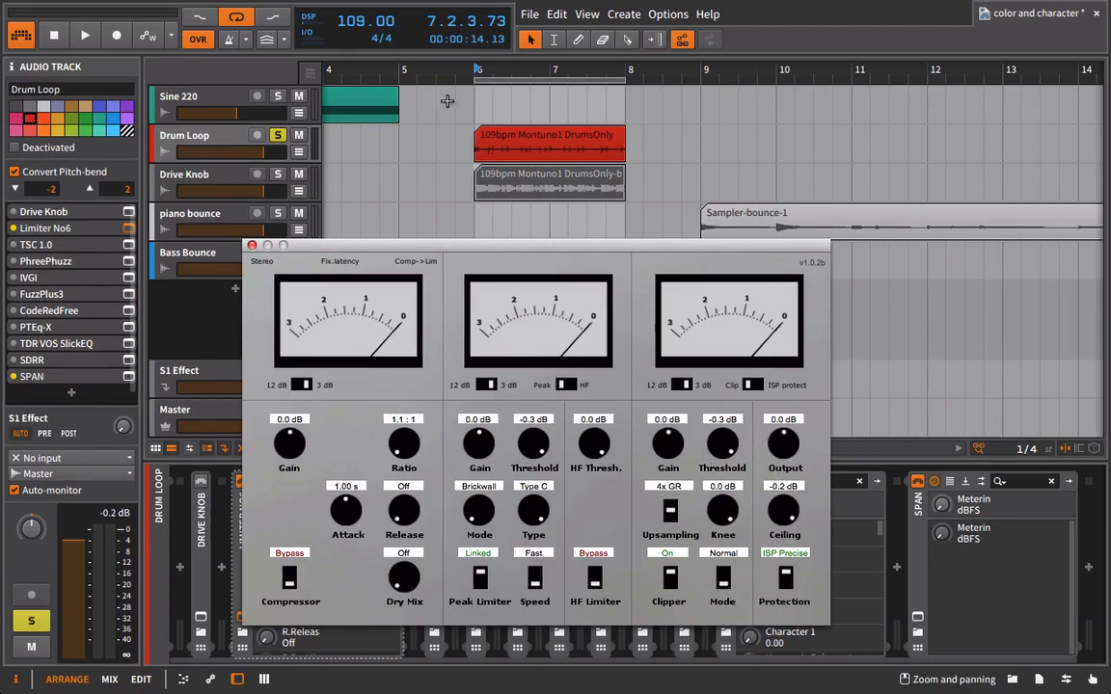
- During playback, set the clipper's threshold to -5.3 dB, knee to -12.0 dB, meter range to 12 dB and gain to 12.0 dB, and close Limiter No6
key("space")
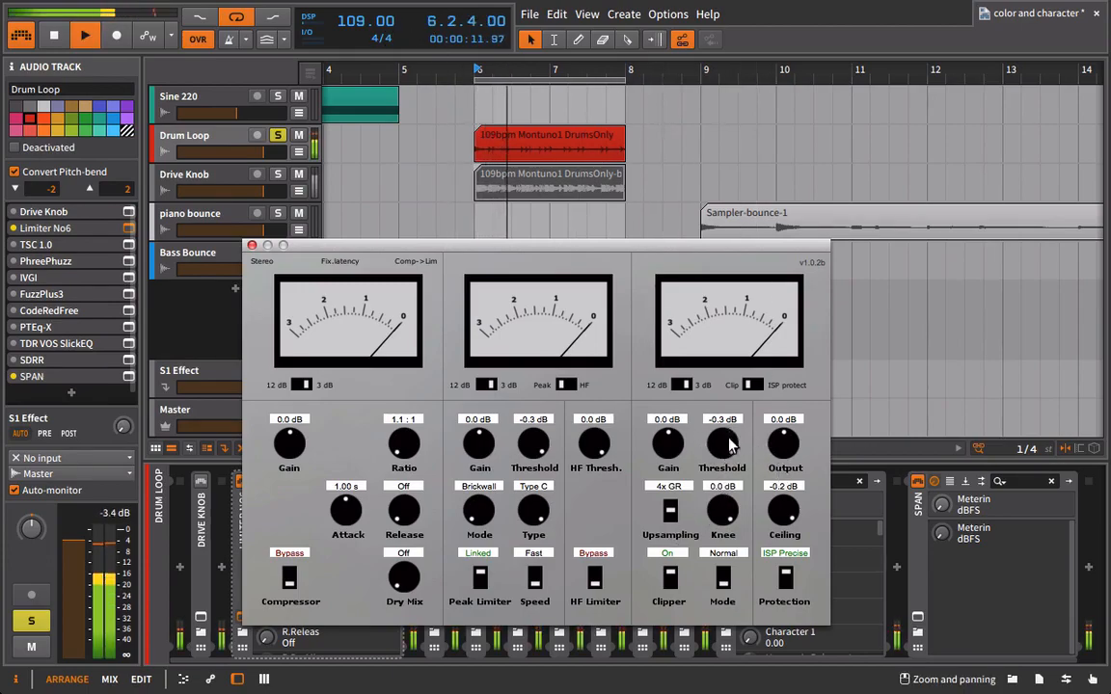
left_click_drag(727, 455, 706, 668)
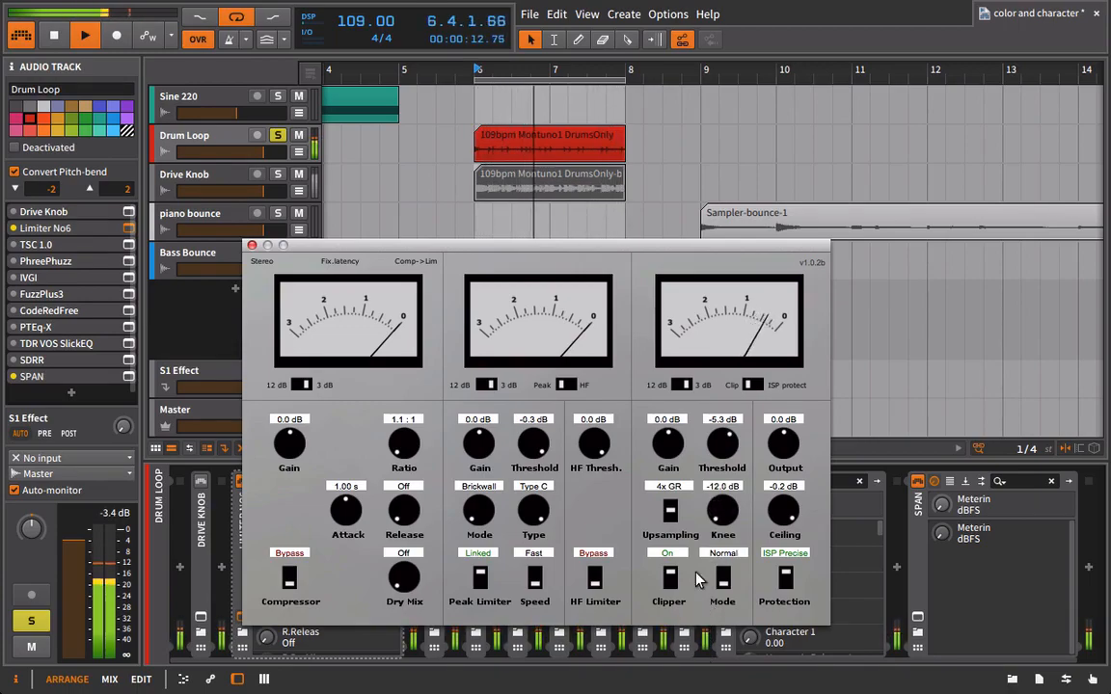
left_click(681, 385)
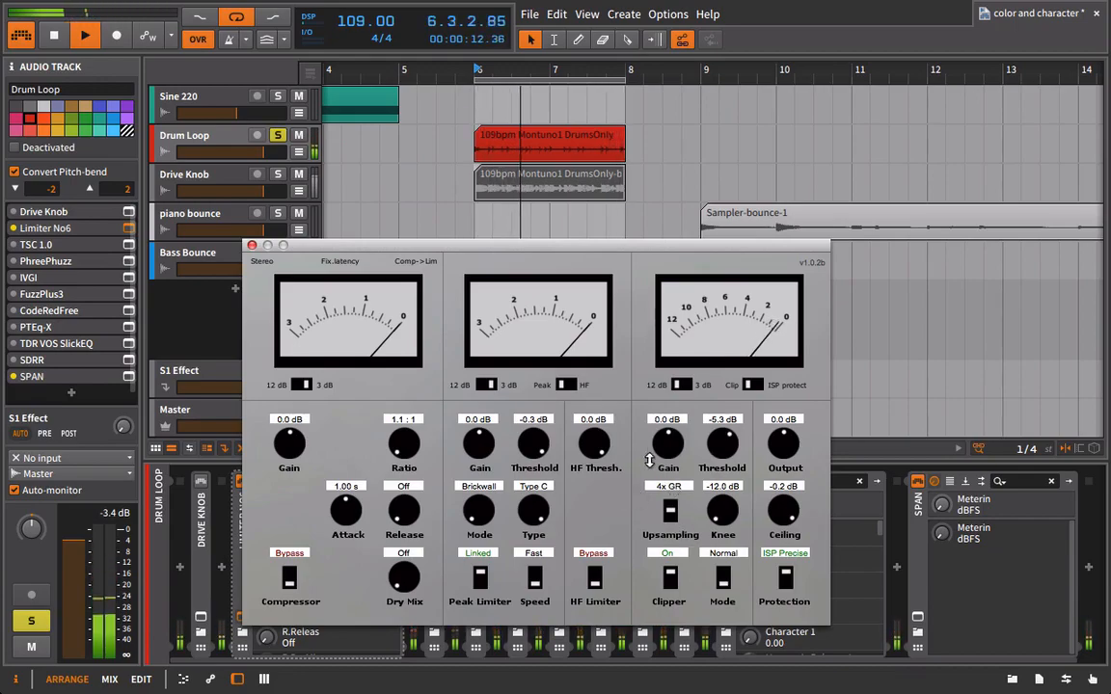
left_click_drag(665, 429, 670, 331)
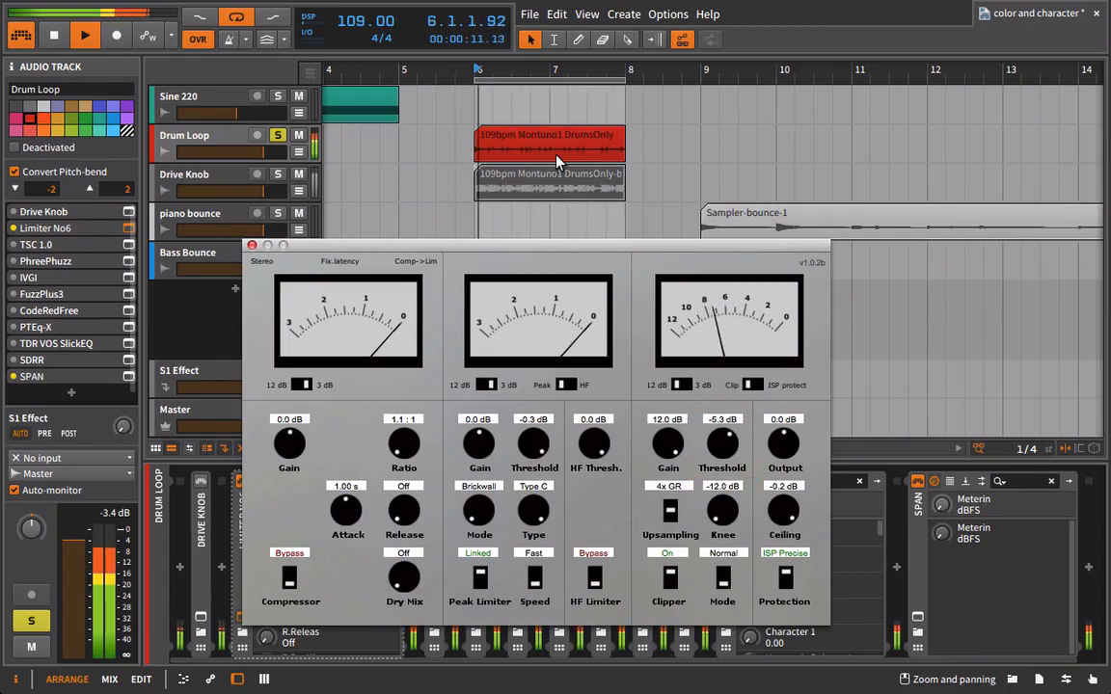
left_click(253, 245)
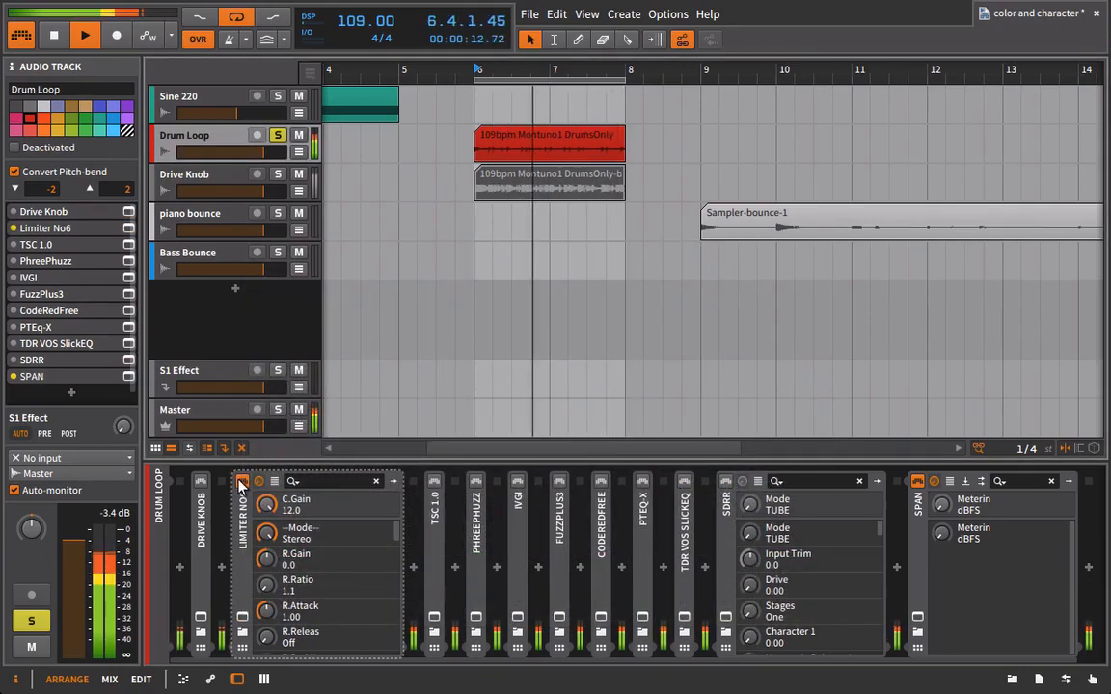
- Stop playback and bounce the Drum Loop clip to a new audio track with Pre-Fader as the source
key("space")
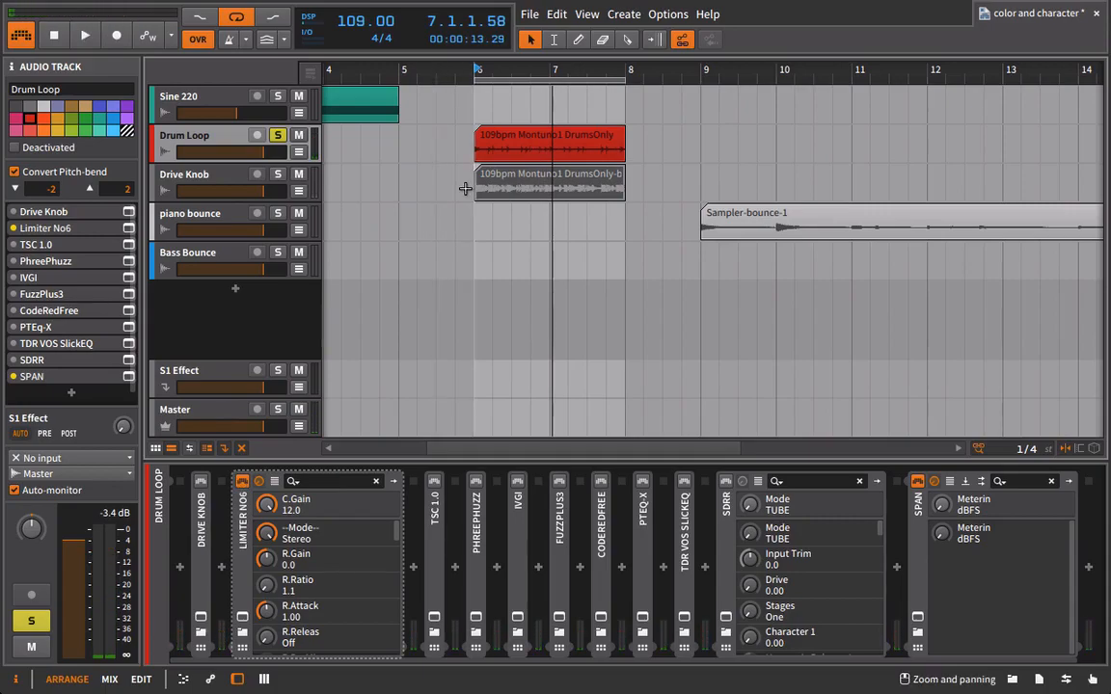
left_click(492, 144)
right_click(492, 144)
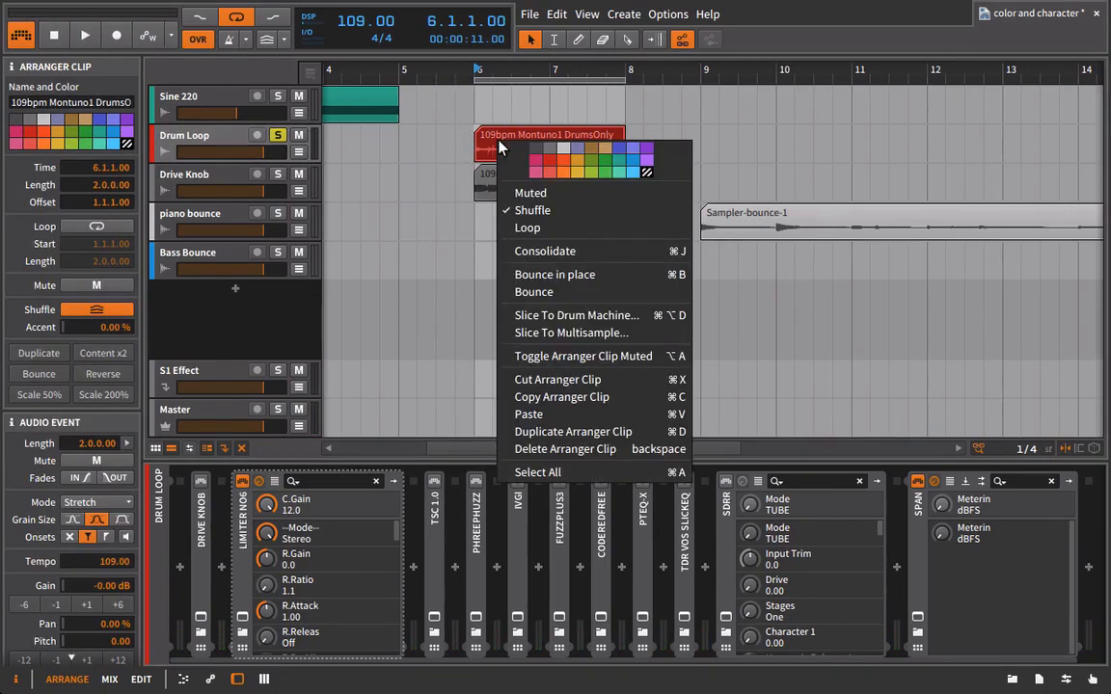
left_click(550, 293)
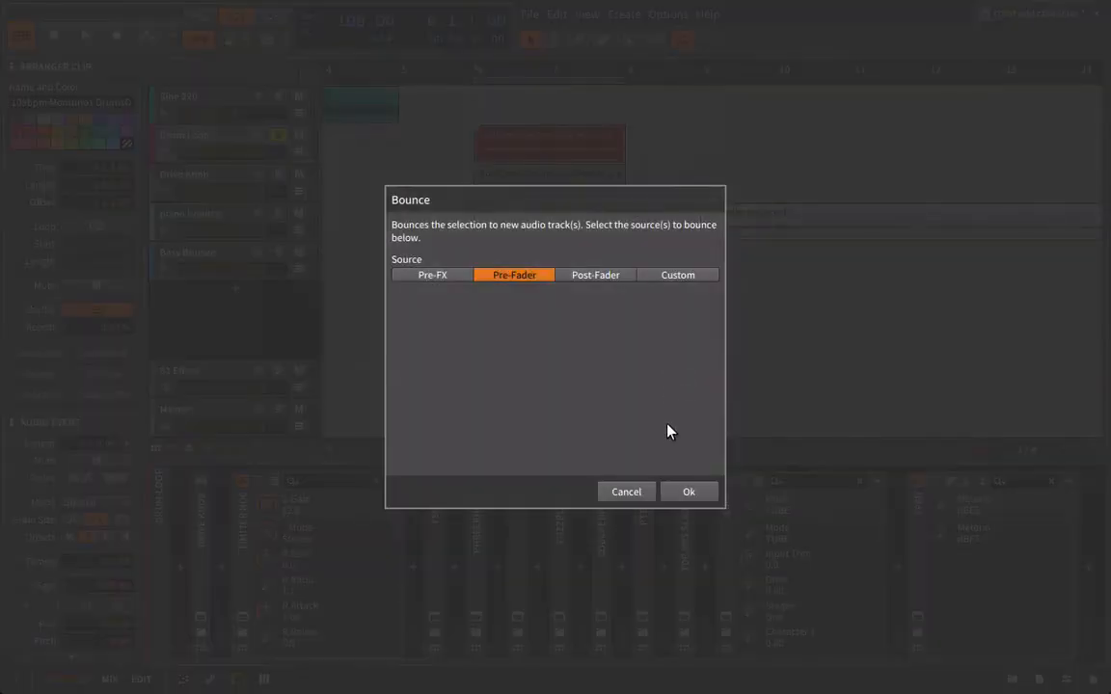
left_click(685, 493)
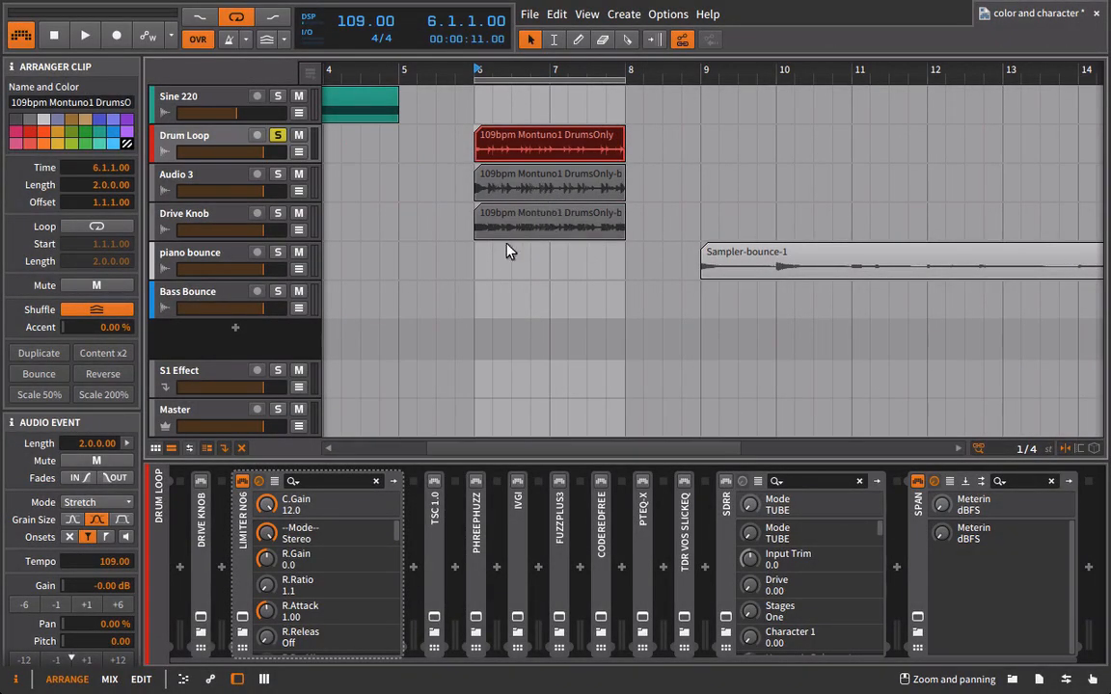
- Compare the Drum Loop with Limiter No6 bypassed against the Audio 3 and Drive Knob bounces by playing each one soloed
left_click(278, 138)
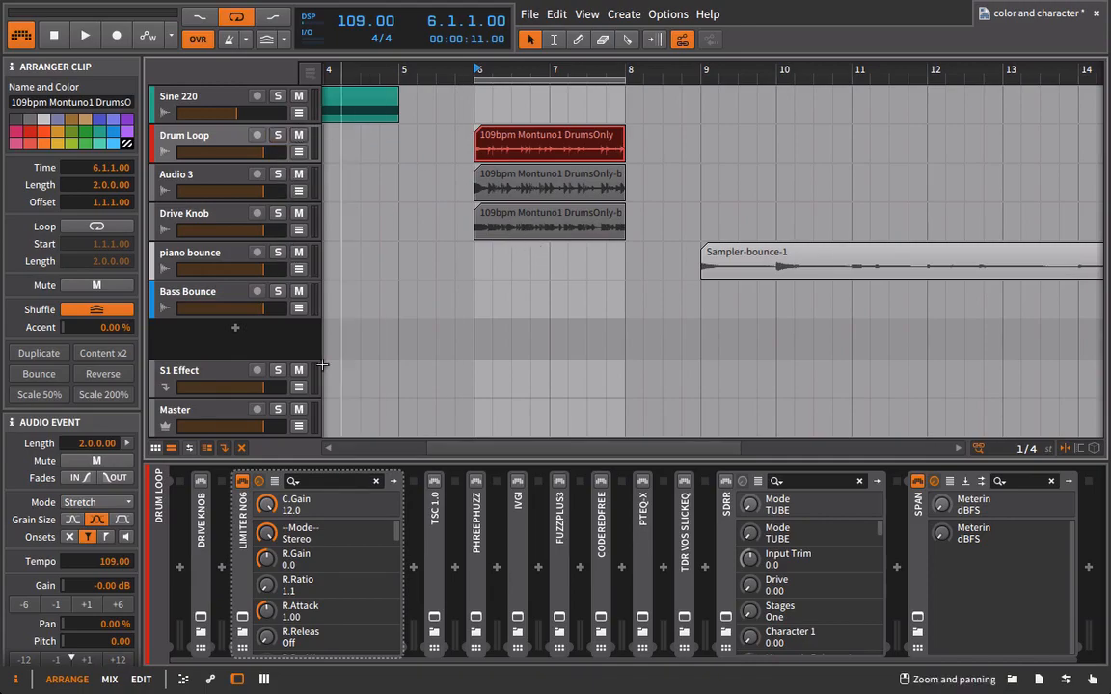
left_click(278, 135)
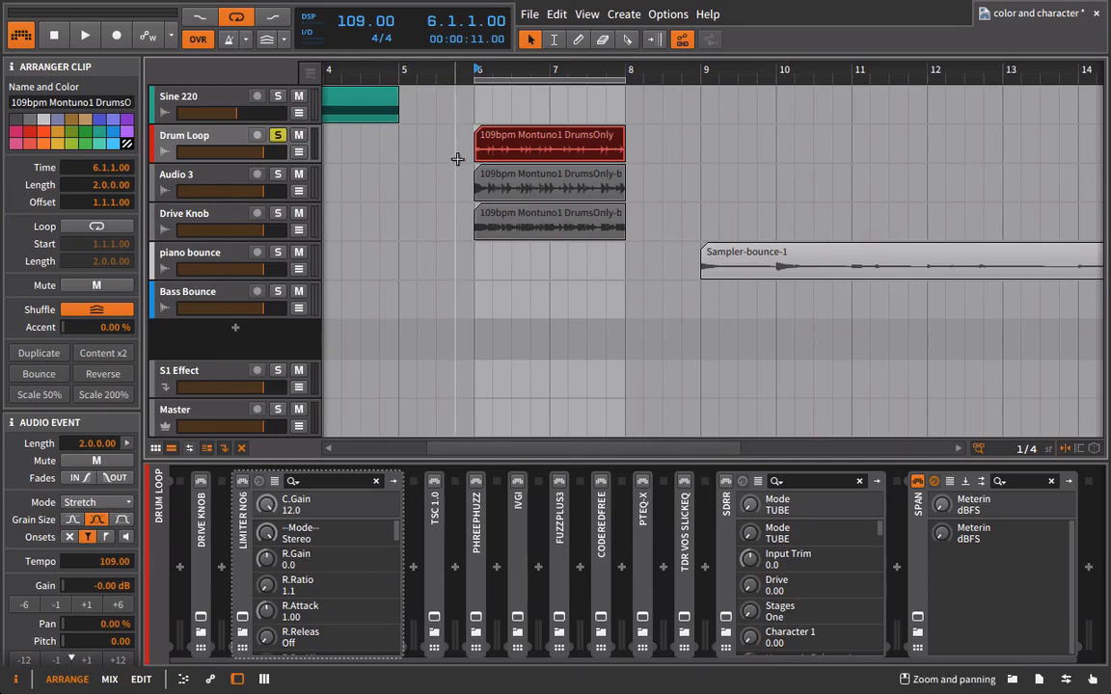
key("space")
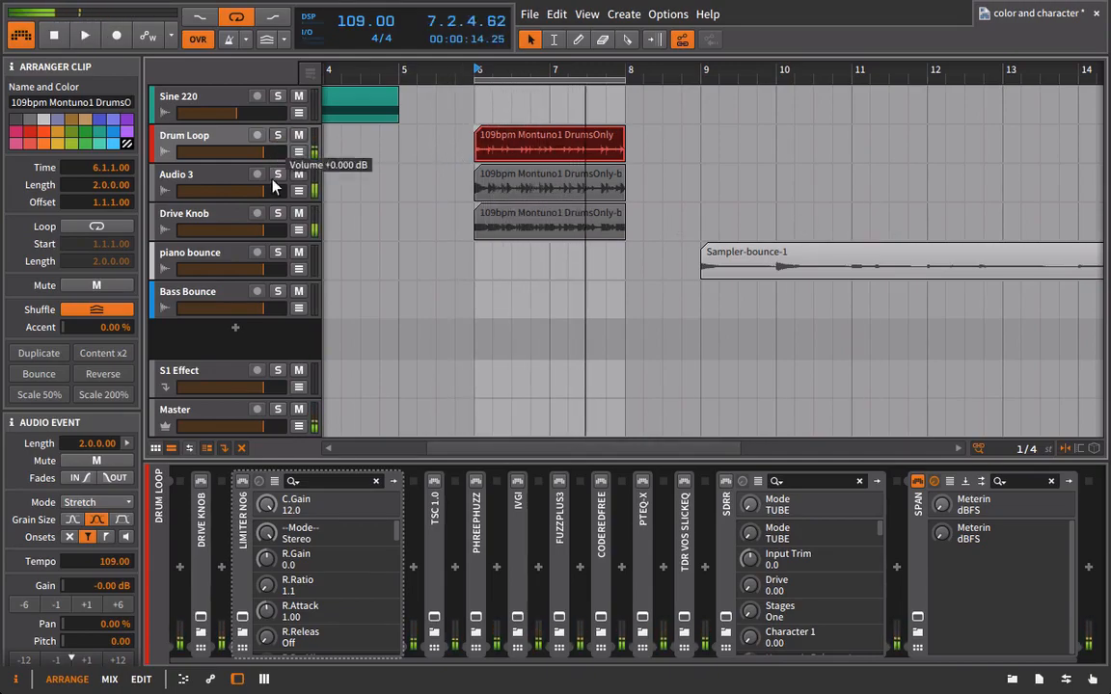
left_click(278, 174)
key("space")
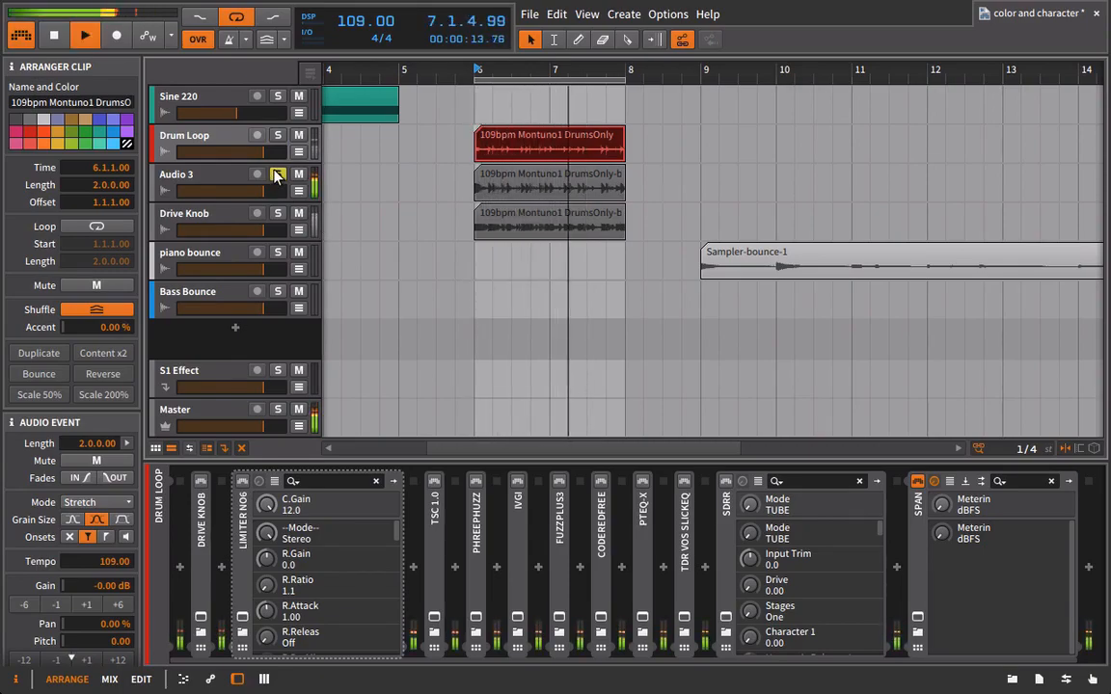
key("space")
left_click(277, 213)
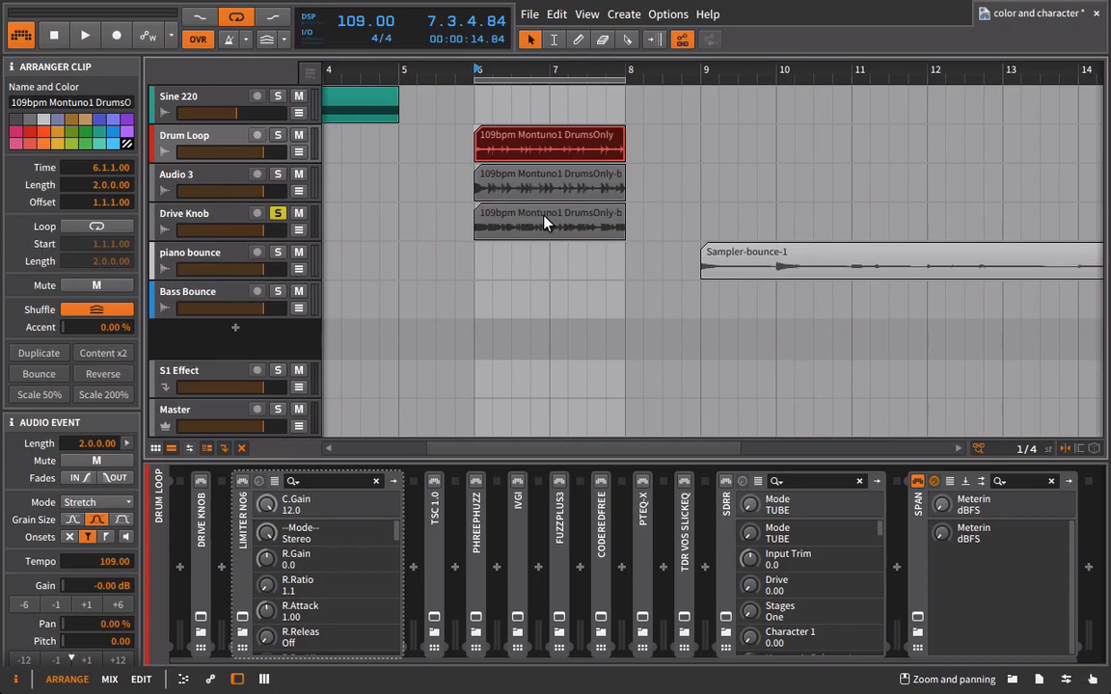
key("space")
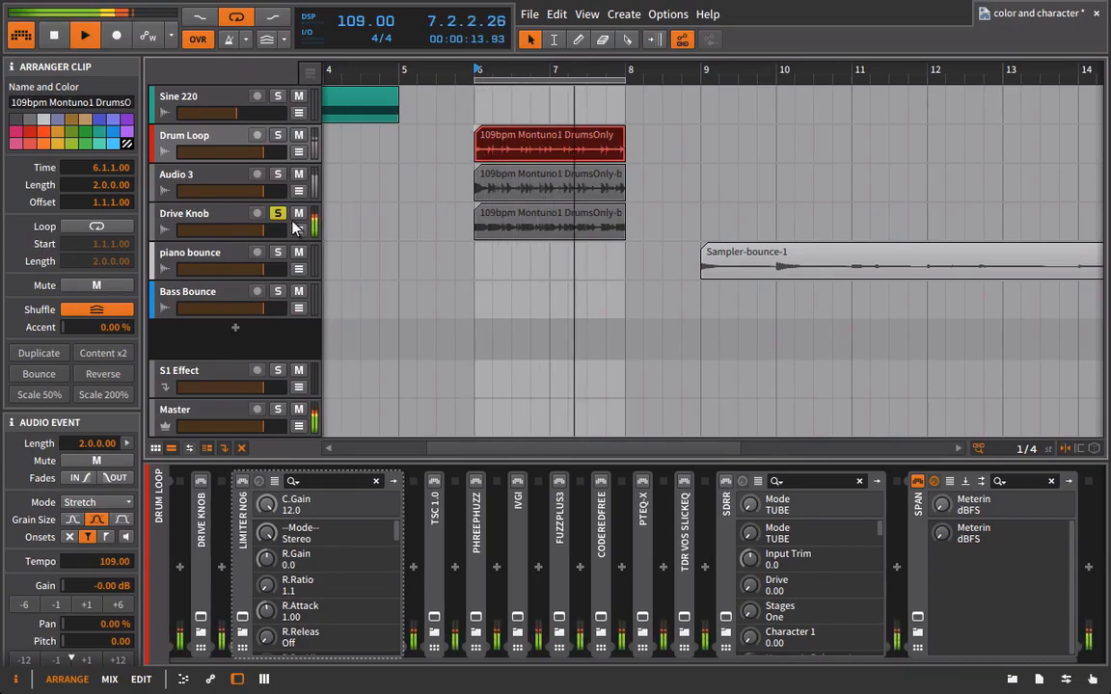
key("space")
- Solo Drum Loop, open its Limiter No6, bypass the clipper and set the ceiling to -0.3 dB
left_click(277, 135)
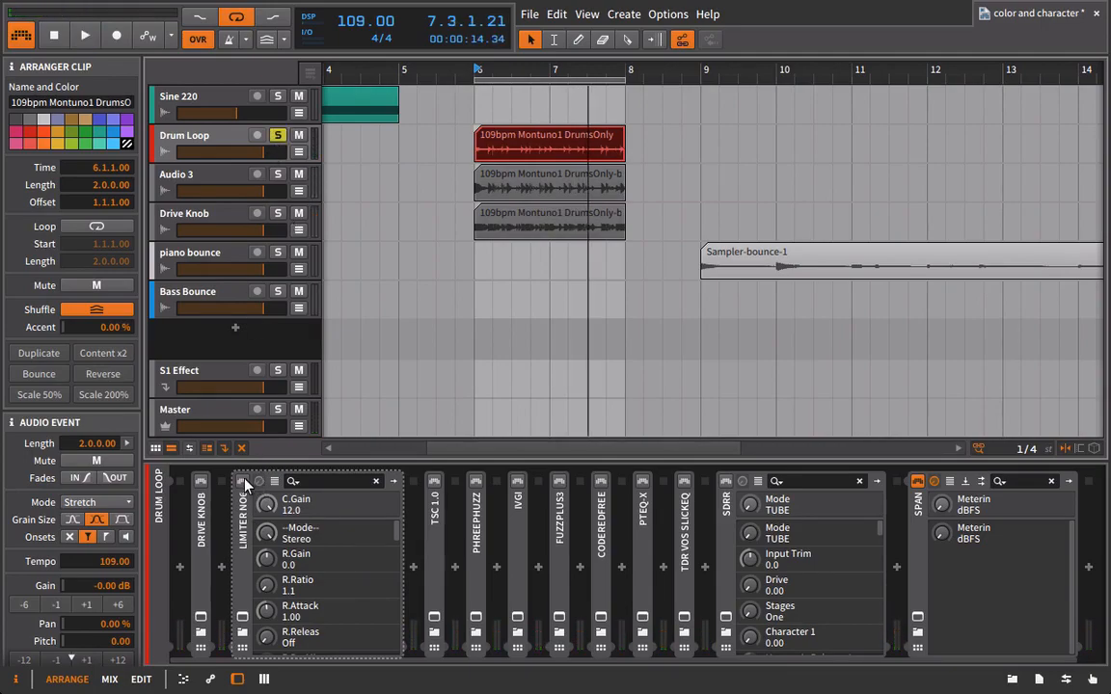
left_click(242, 618)
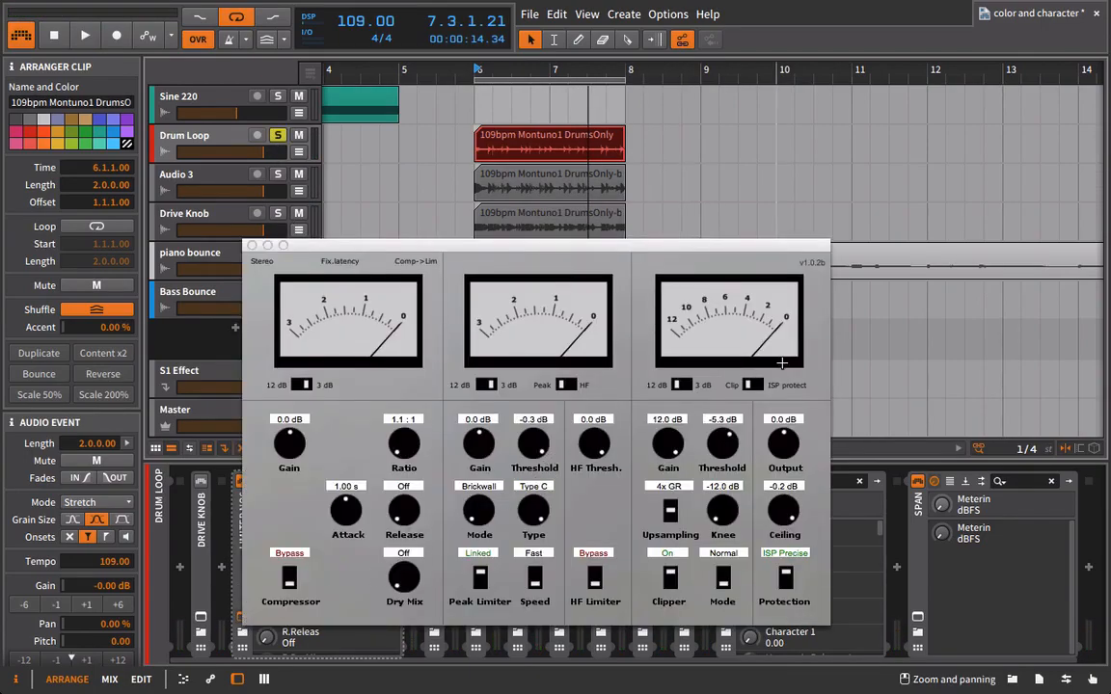
left_click(672, 580)
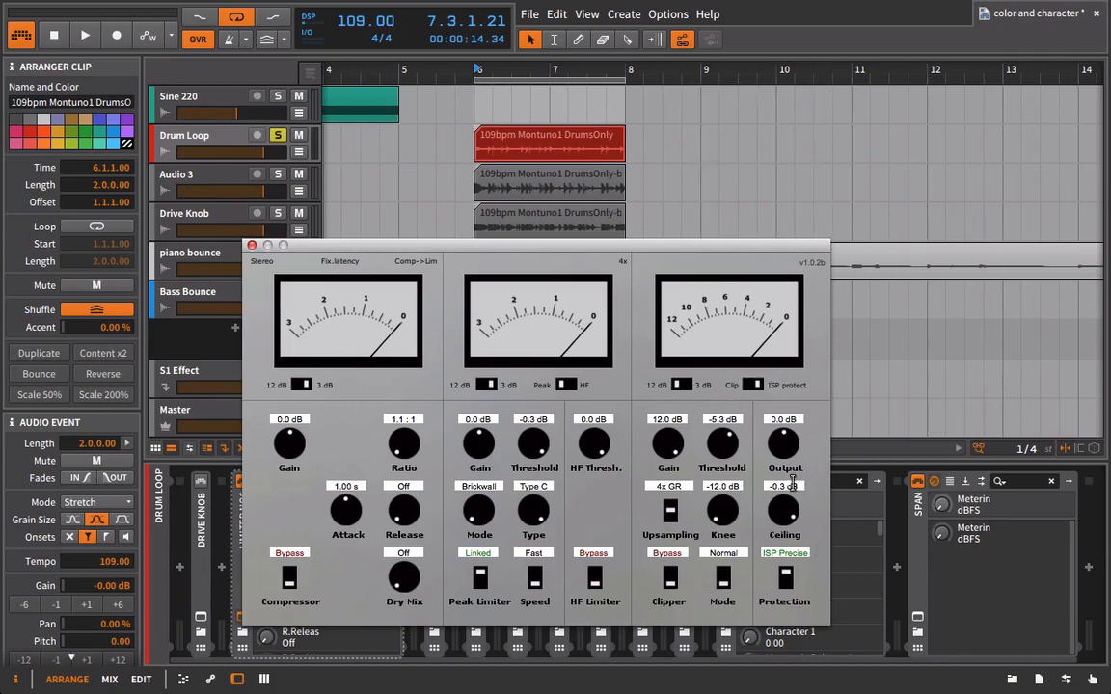
- Adjust Limiter No6's output during playback, settling on 9.7 dB, and close the plugin
key("space")
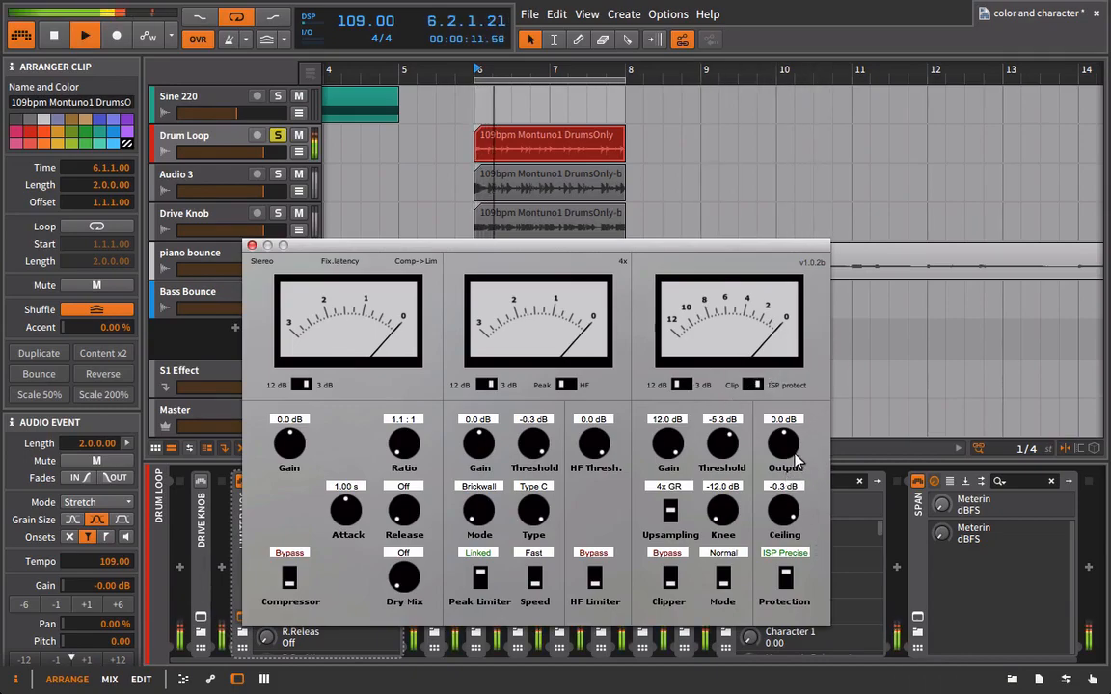
left_click_drag(790, 446, 809, 257)
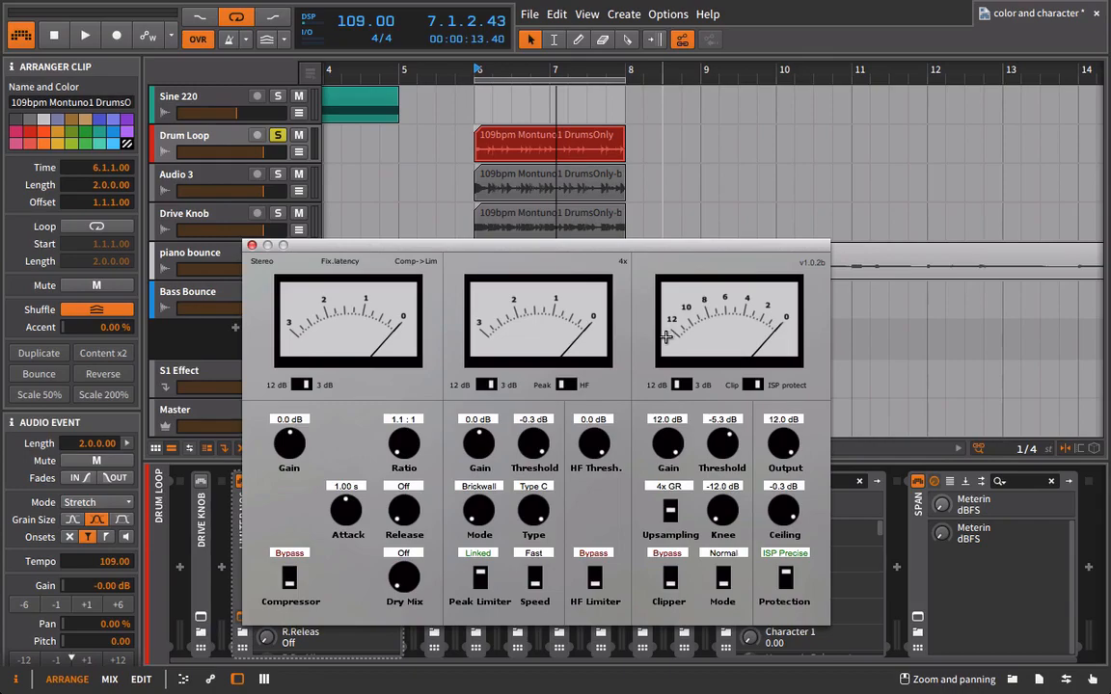
key("space")
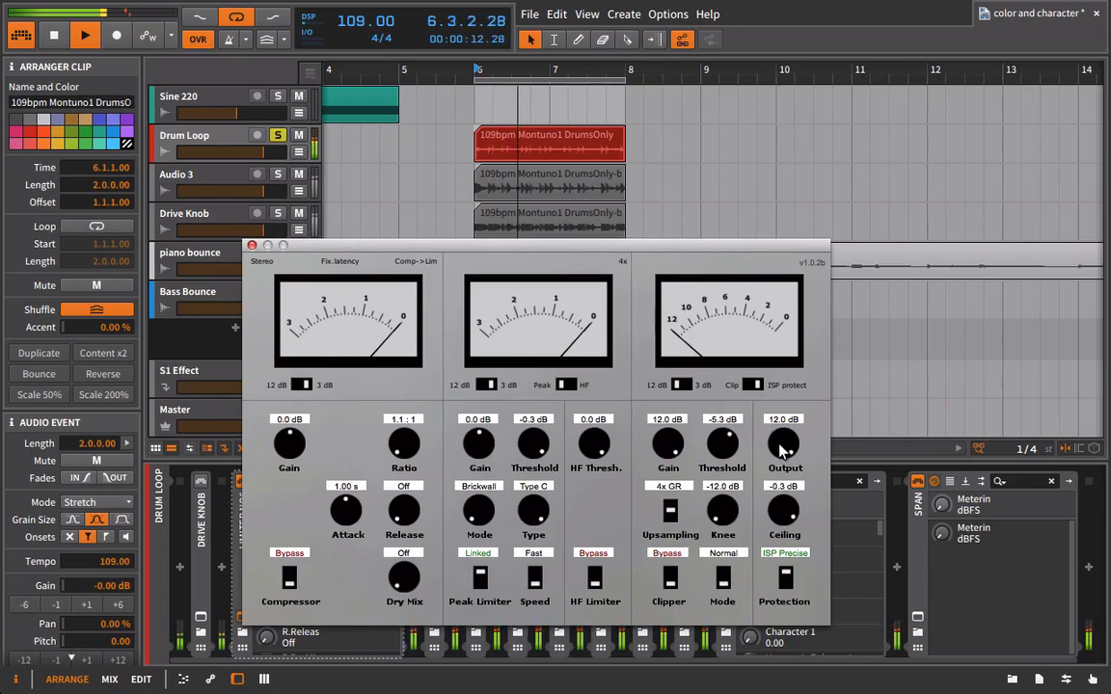
left_click_drag(785, 448, 785, 477)
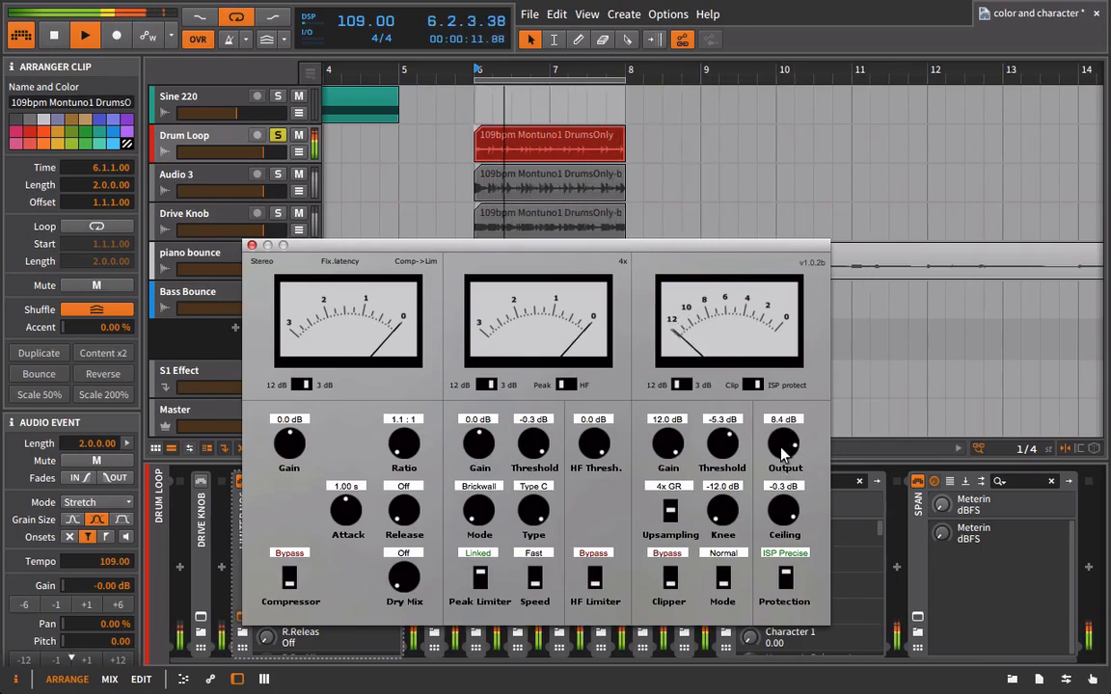
left_click_drag(780, 445, 784, 443)
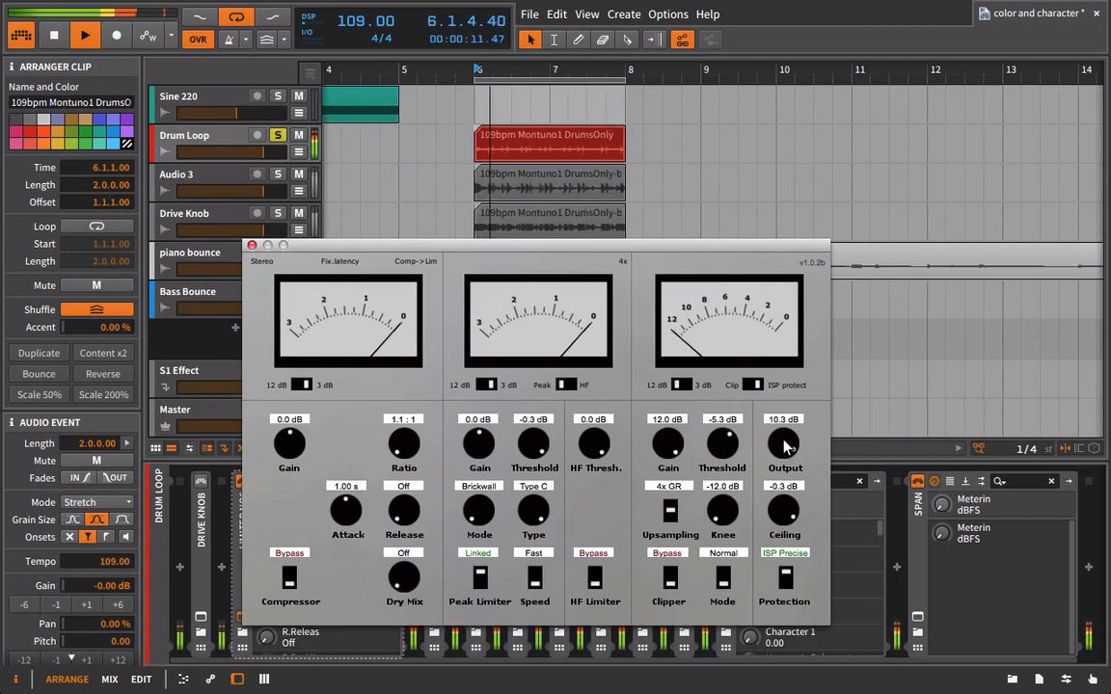
key("space")
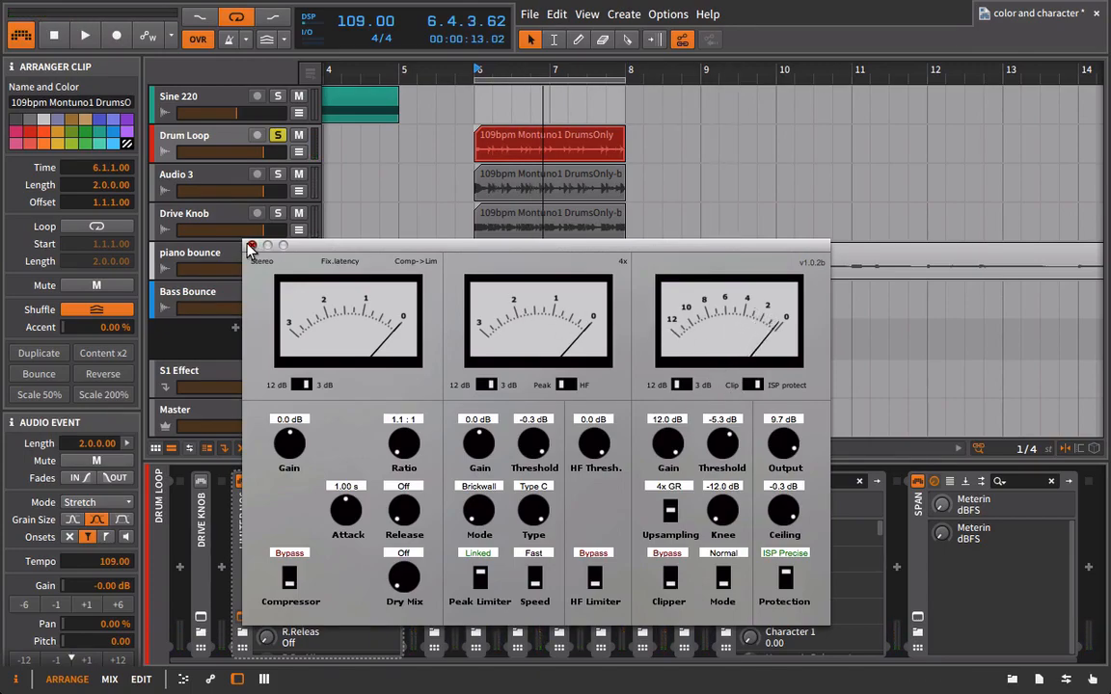
left_click(249, 249)
- Bounce the limited Drum Loop clip to another new audio track, using the Pre-Fader source
right_click(509, 143)
left_click(571, 291)
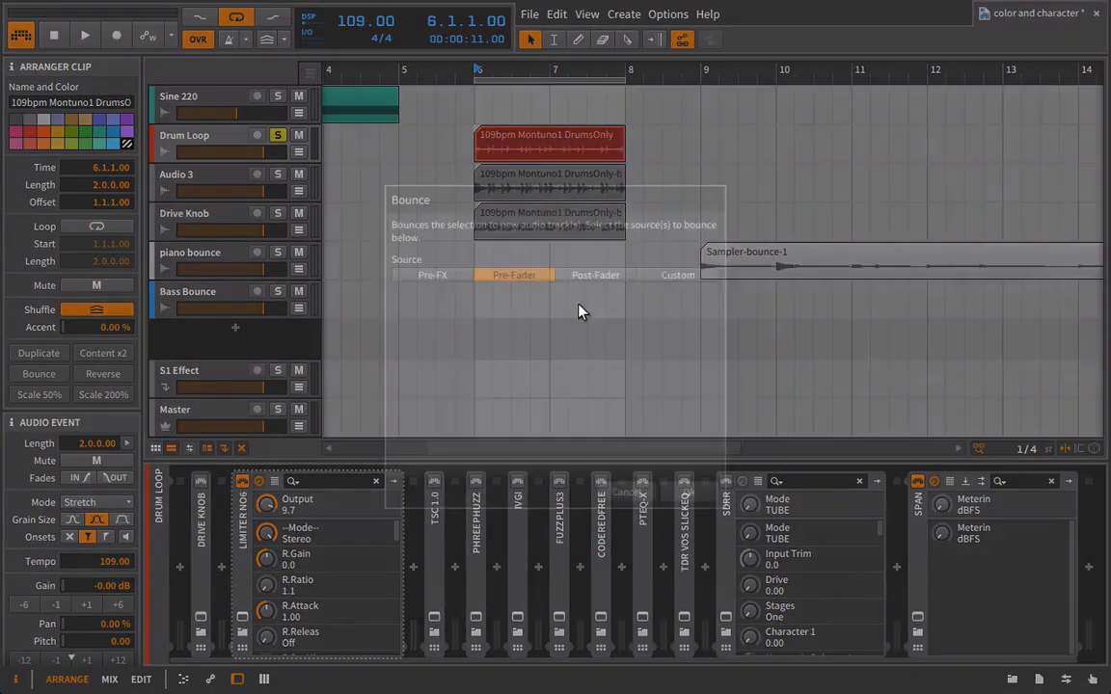
left_click(682, 490)
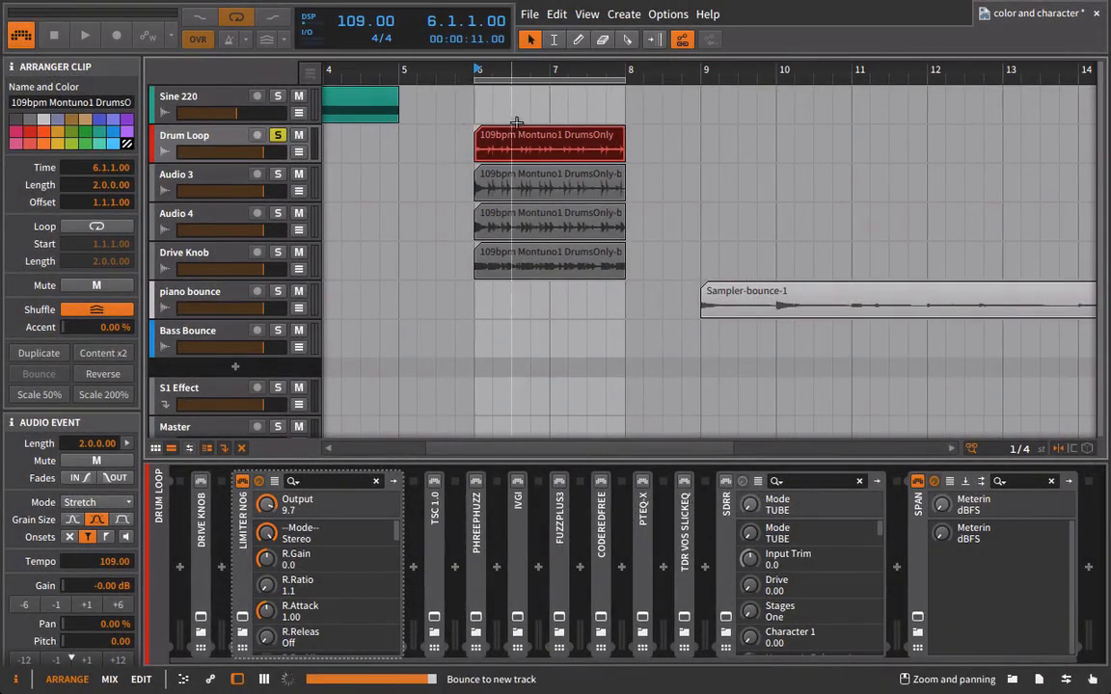
- Open the Audio 3 bounce in the audio editor and examine its clipped drum peaks up close
left_click(543, 194)
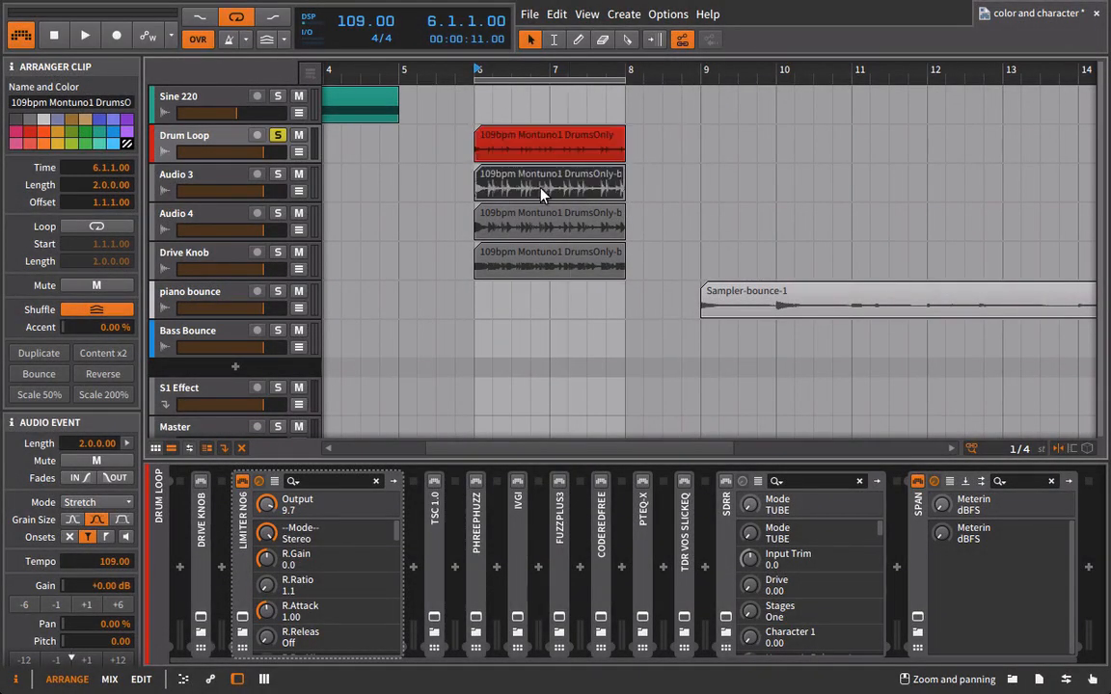
double_click(542, 195)
left_click_drag(461, 357, 773, 451)
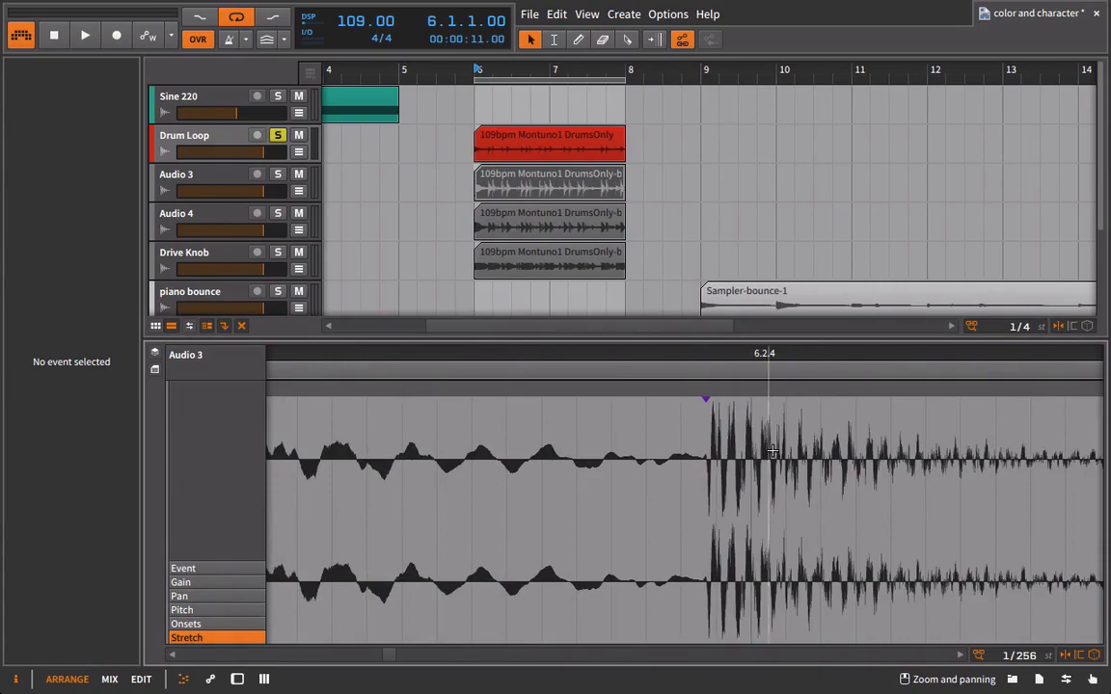
left_click_drag(696, 354, 552, 405)
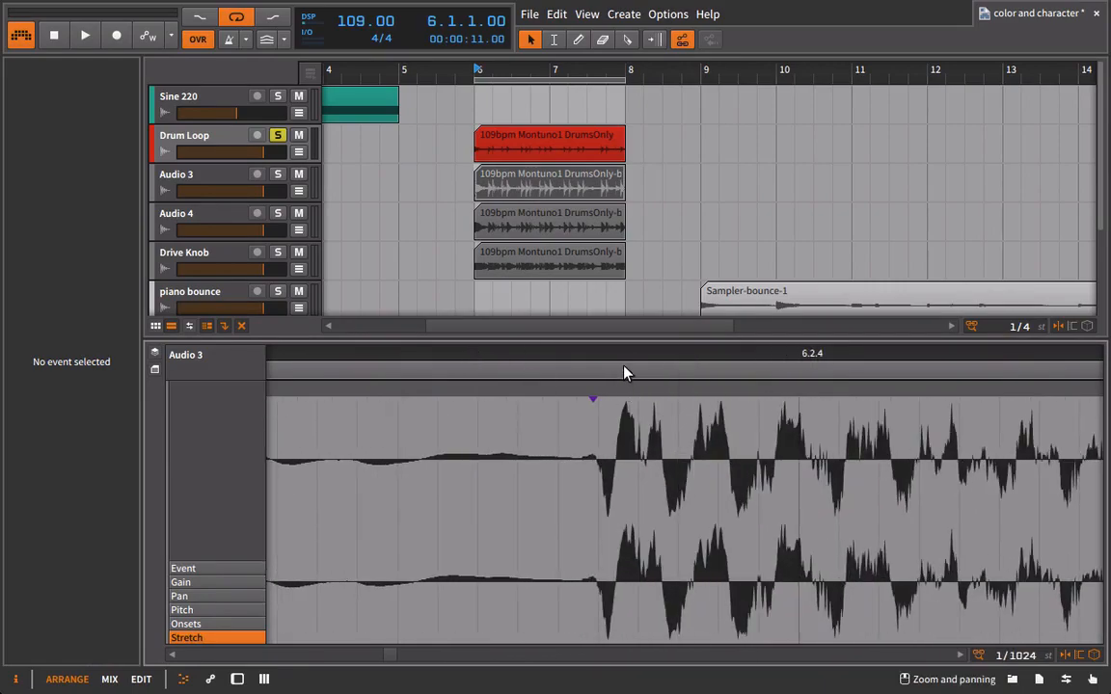
left_click_drag(624, 373, 606, 403)
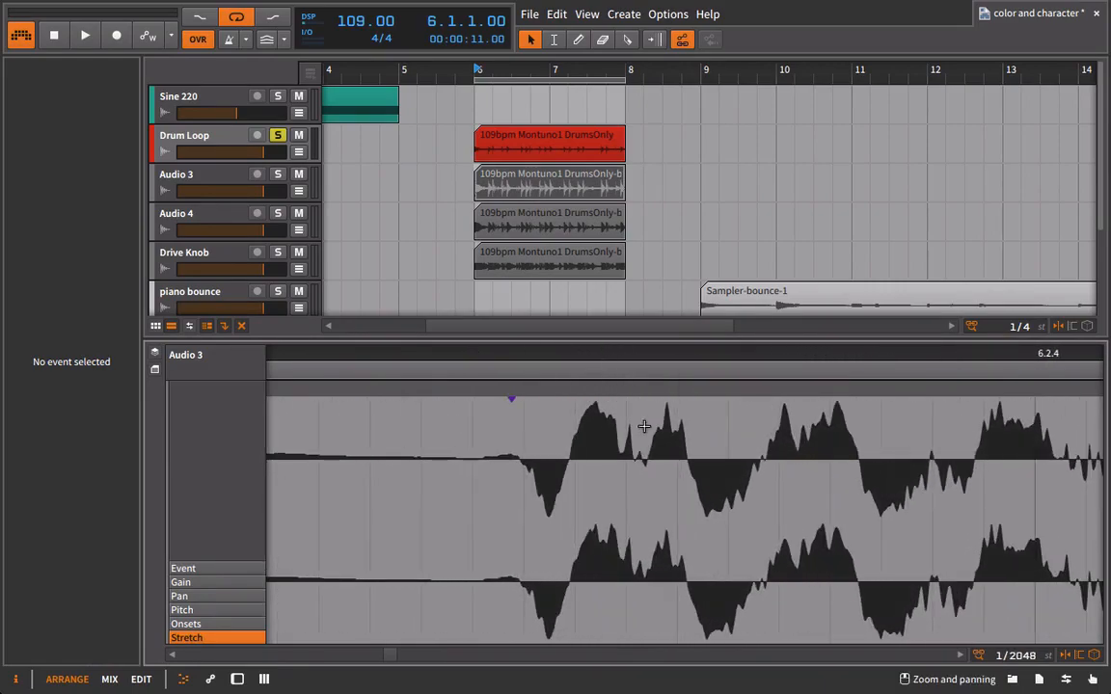
- Examine the Audio 4 bounce's peaks up close, and view the Drive Knob bounce's full waveform for comparison
left_click(557, 224)
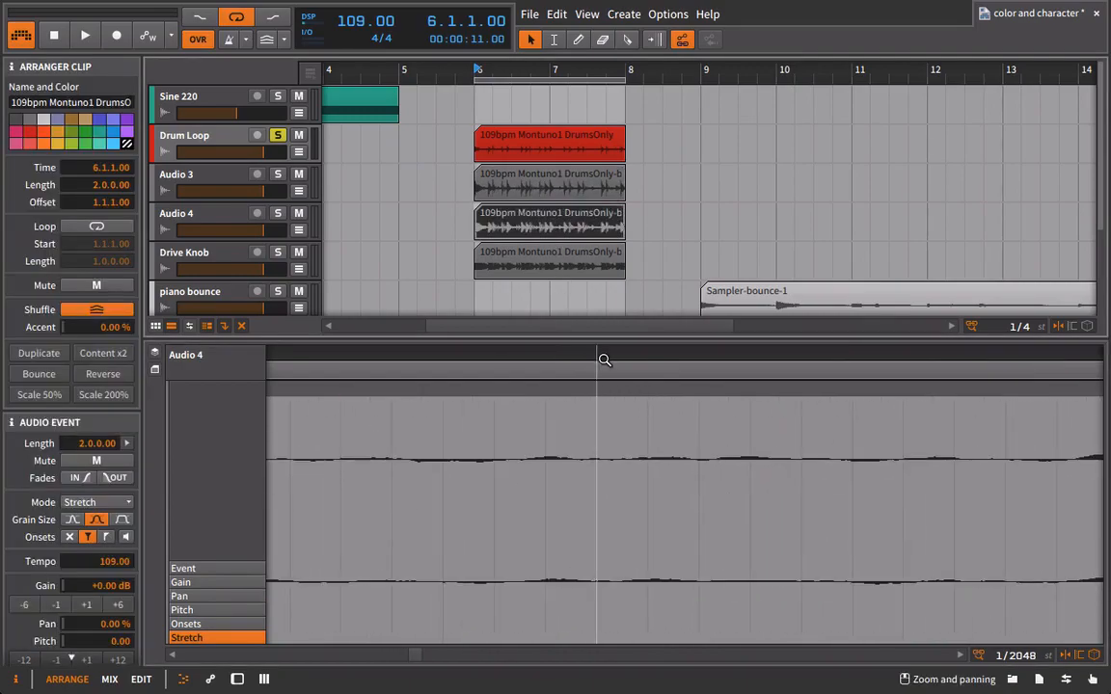
left_click_drag(604, 360, 651, 306)
left_click_drag(663, 357, 676, 415)
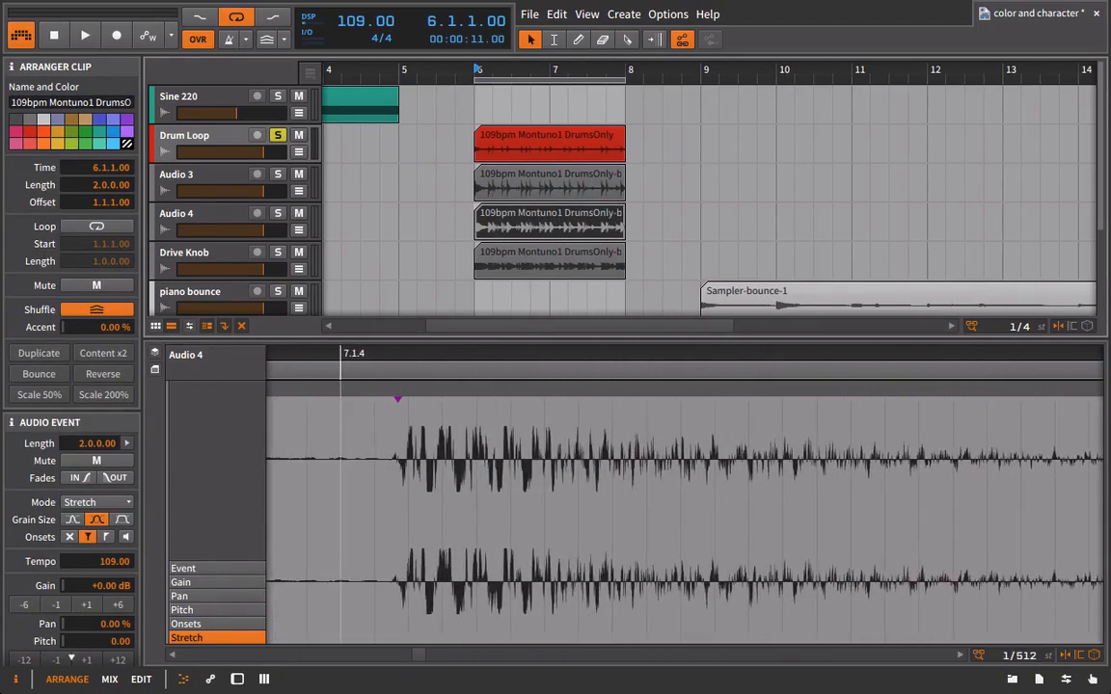
left_click(561, 276)
left_click(526, 276)
left_click_drag(580, 357, 531, 350)
- Unsolo Drum Loop, play the Audio 3, Audio 4 and Drive Knob bounces soloed in turn, and clear the solo
left_click(278, 136)
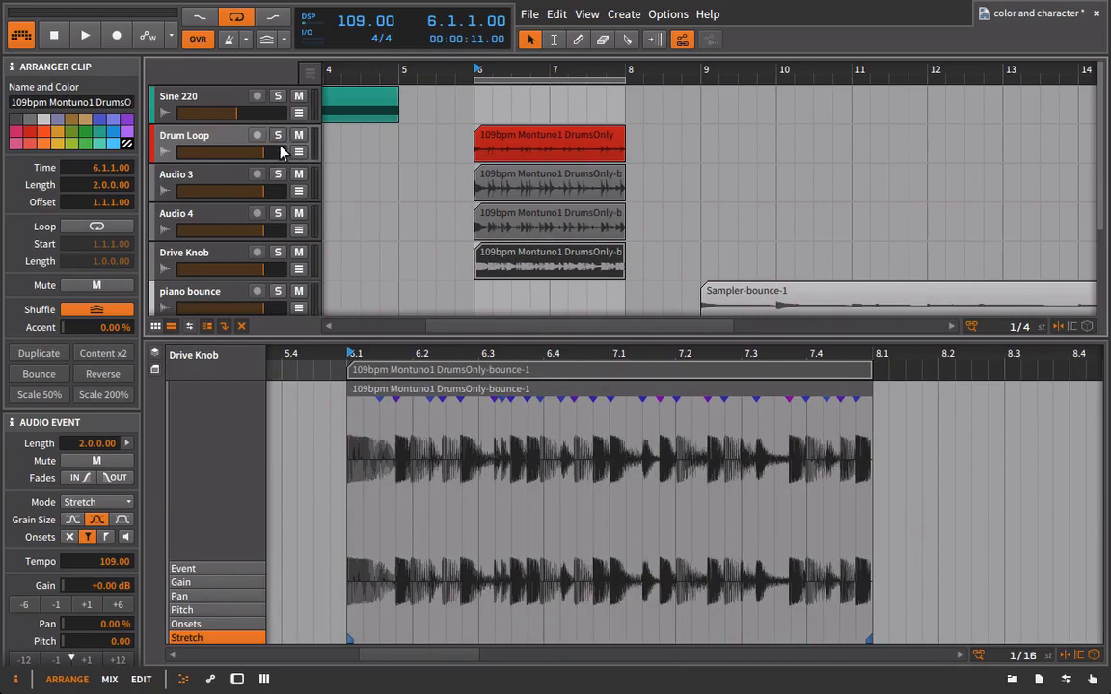
left_click(277, 175)
key("space")
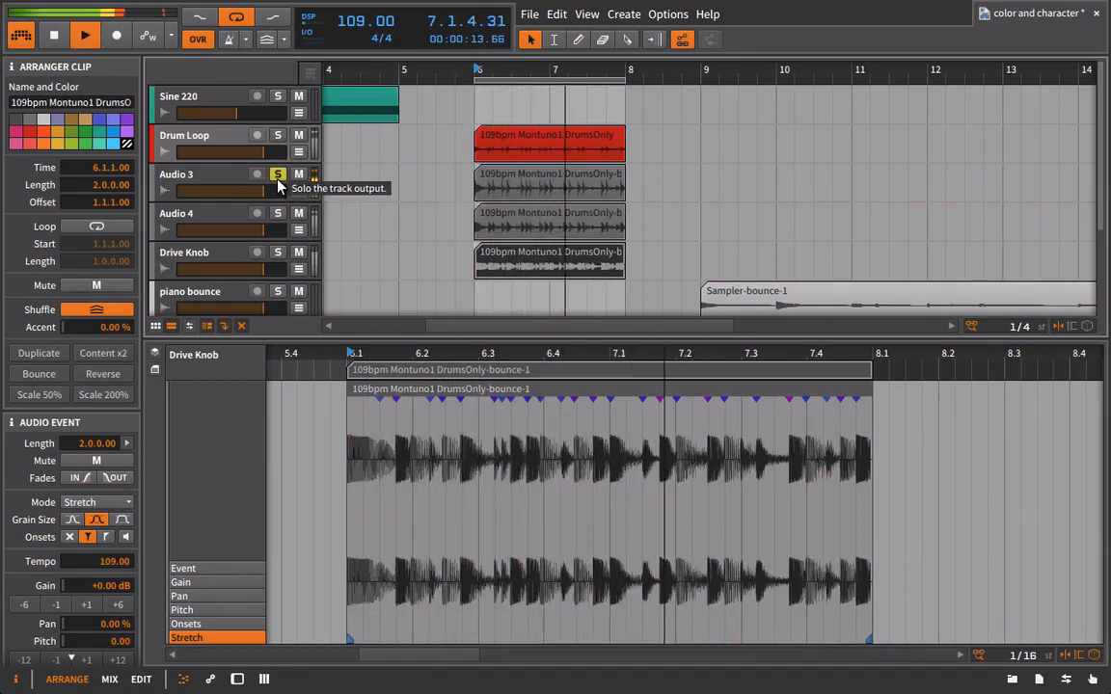
key("space")
left_click(278, 213)
key("space")
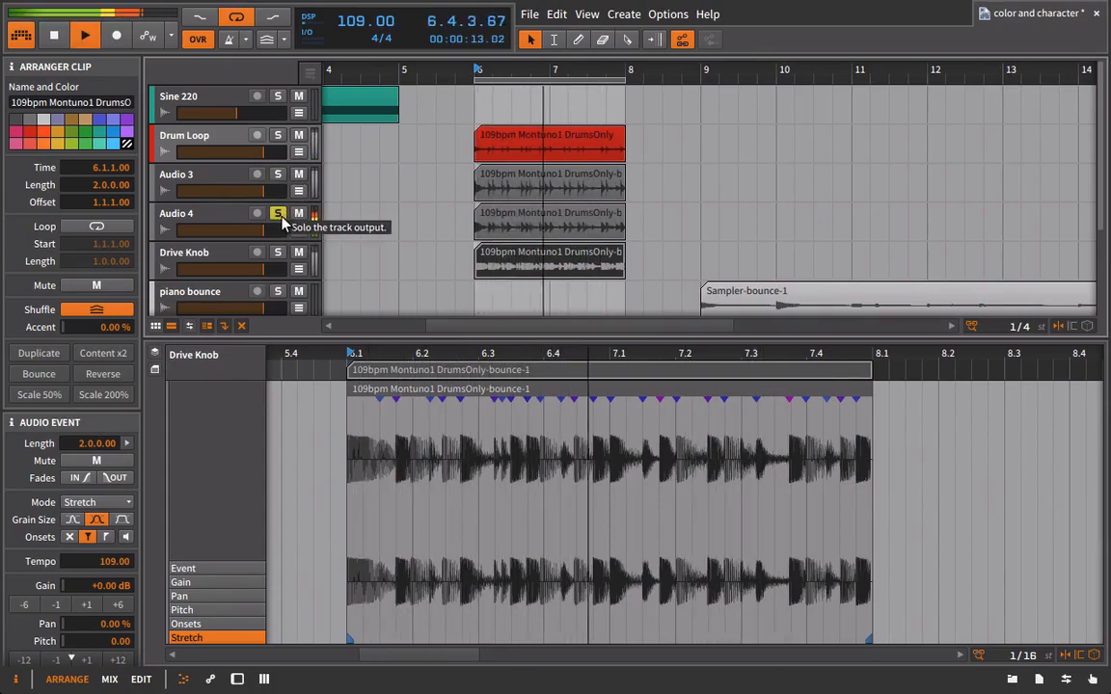
left_click(281, 217)
key("space")
left_click(279, 253)
key("space")
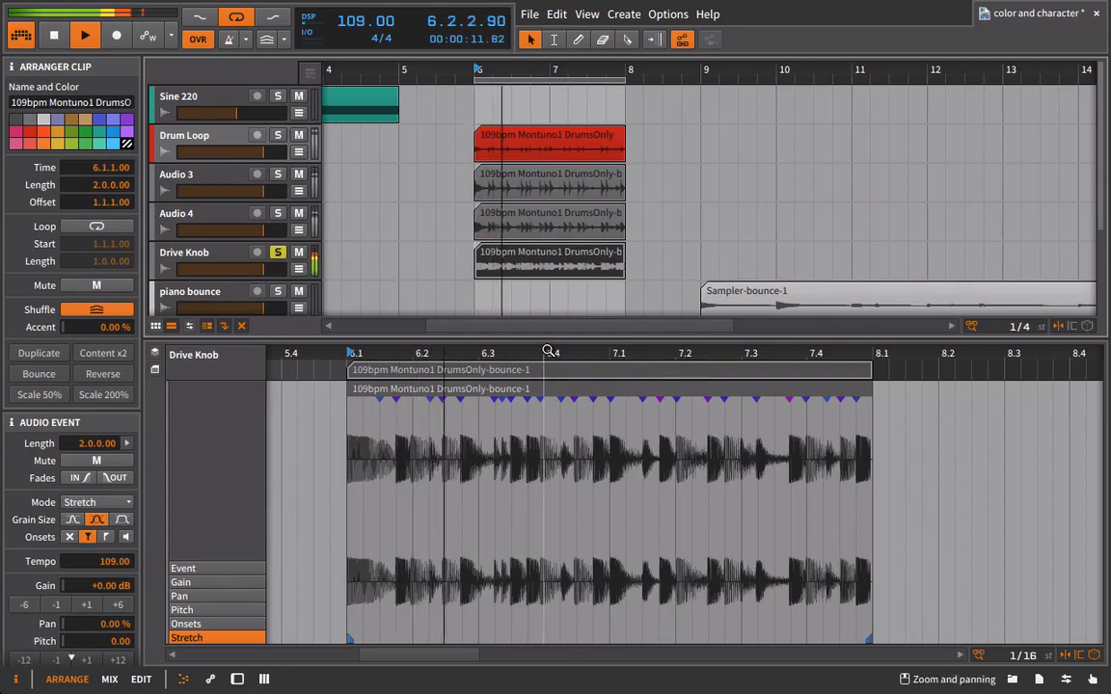
key("space")
left_click(277, 257)
- Show the whole arrangement with the Drum Loop track's device chain, and select the bounced clip on Audio 4
left_click(378, 329)
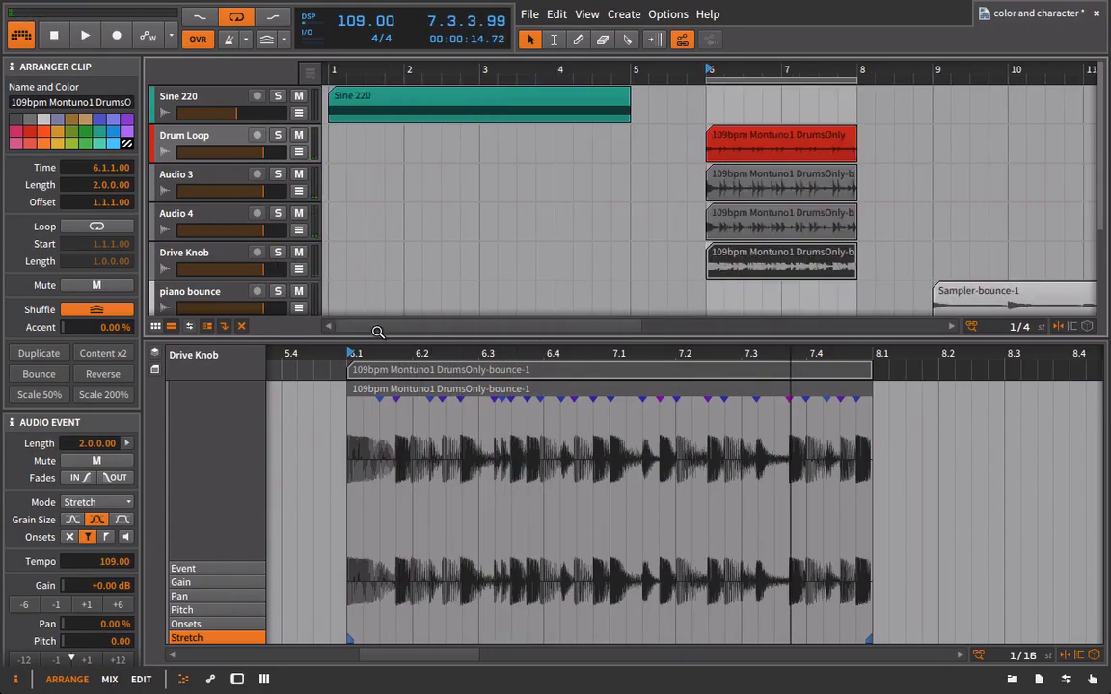
left_click_drag(379, 332, 376, 521)
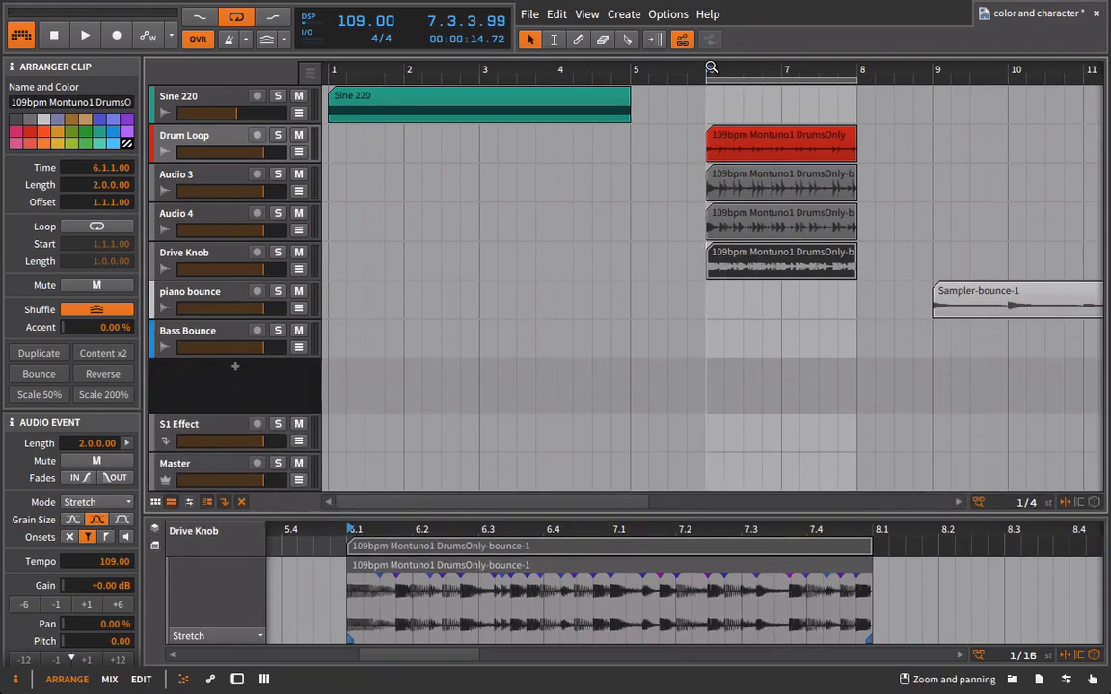
left_click_drag(712, 66, 477, 67)
double_click(213, 140)
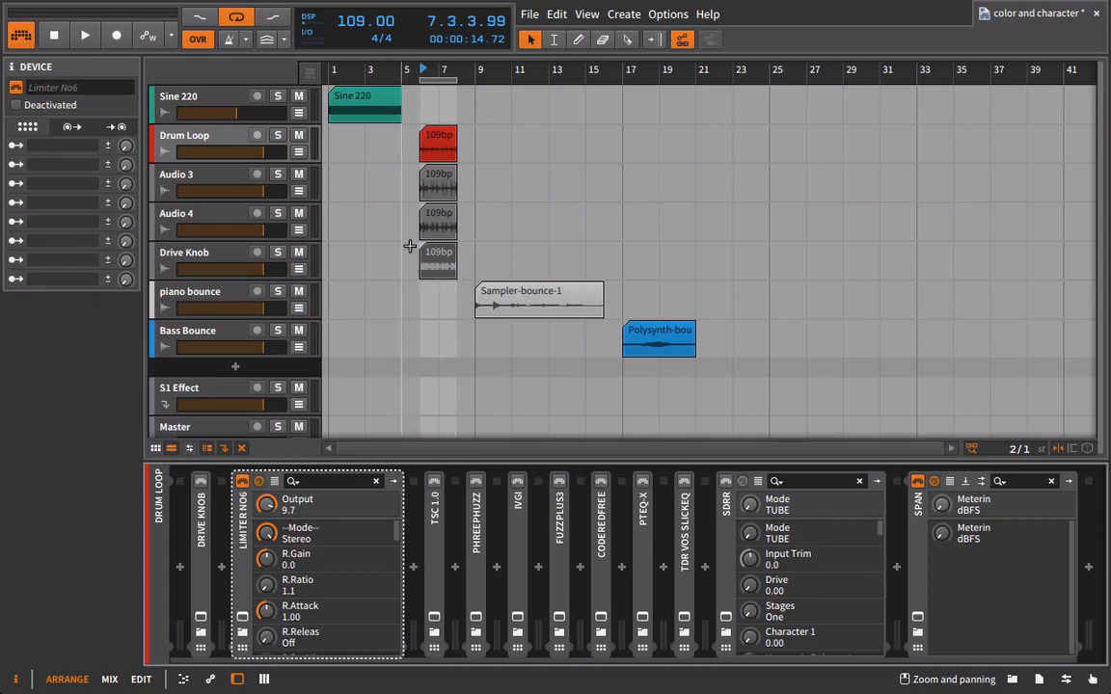
left_click(437, 222)
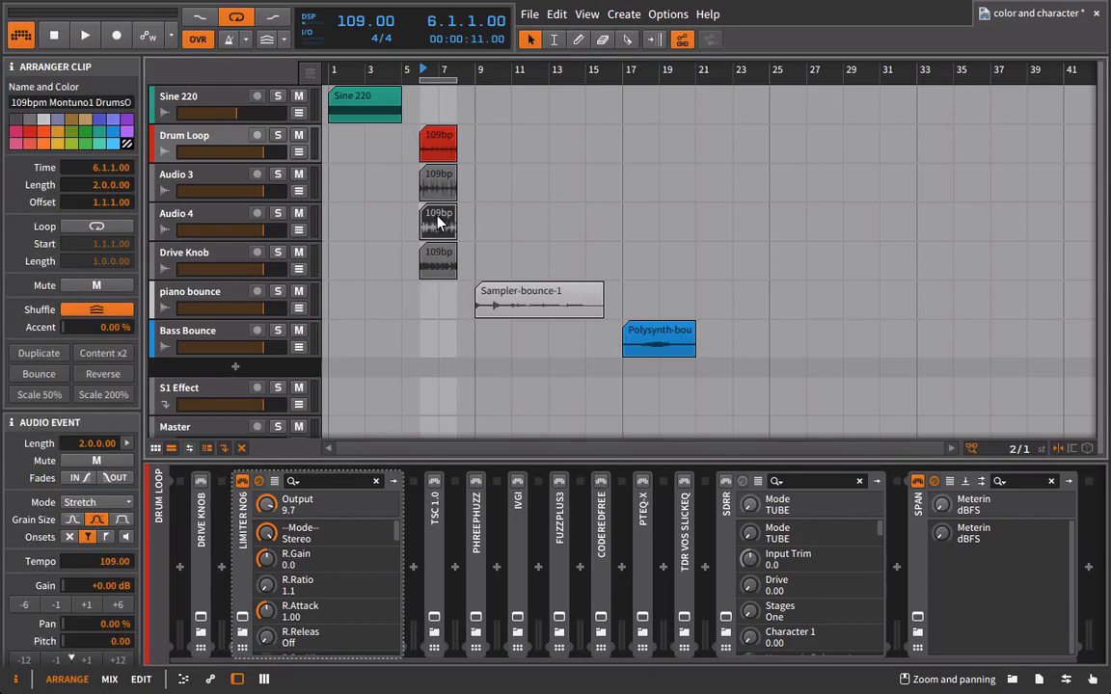
- Select the bounced clips on Audio 3 and Drive Knob in turn to compare their waveforms up close
left_click(441, 185)
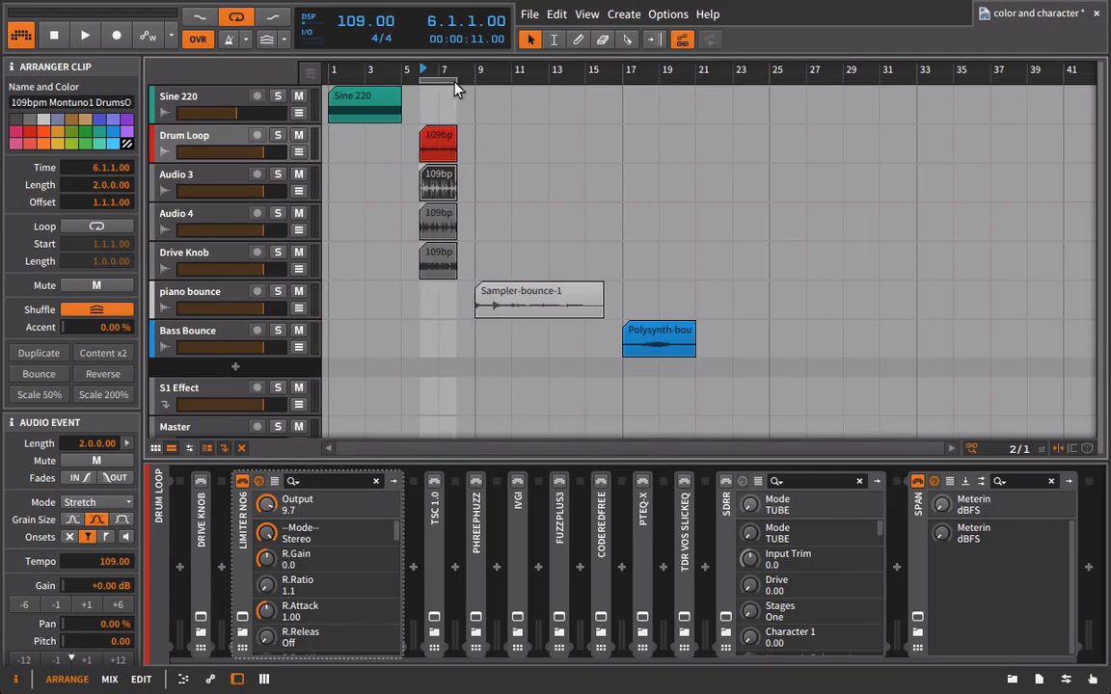
left_click_drag(446, 72, 471, 87)
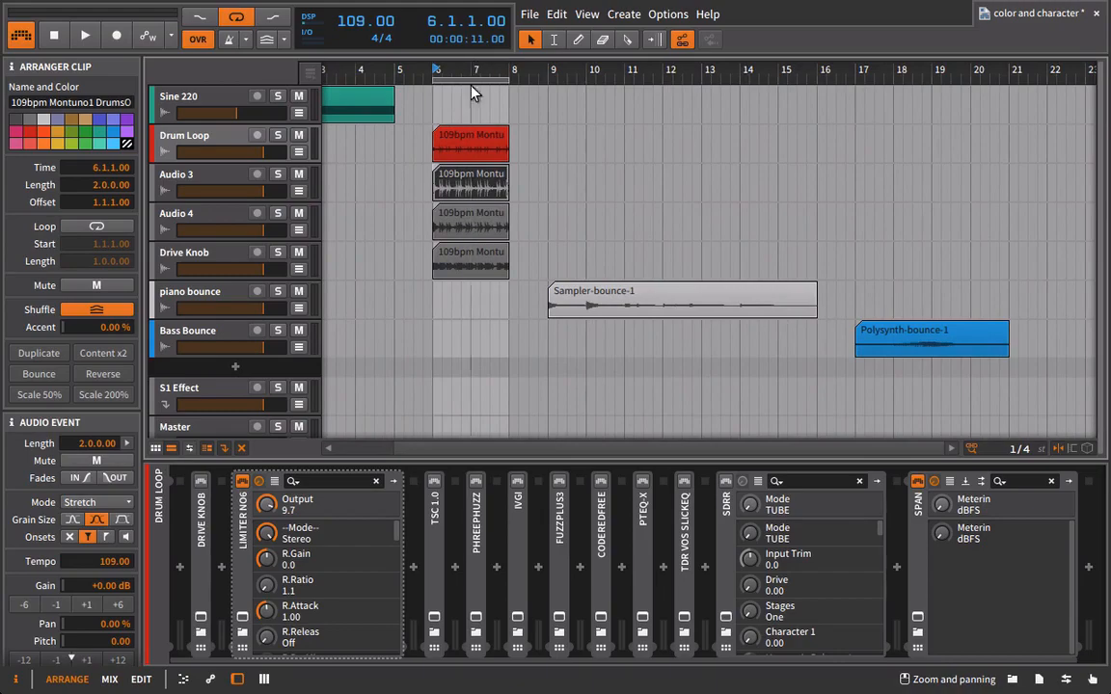
left_click(459, 270)
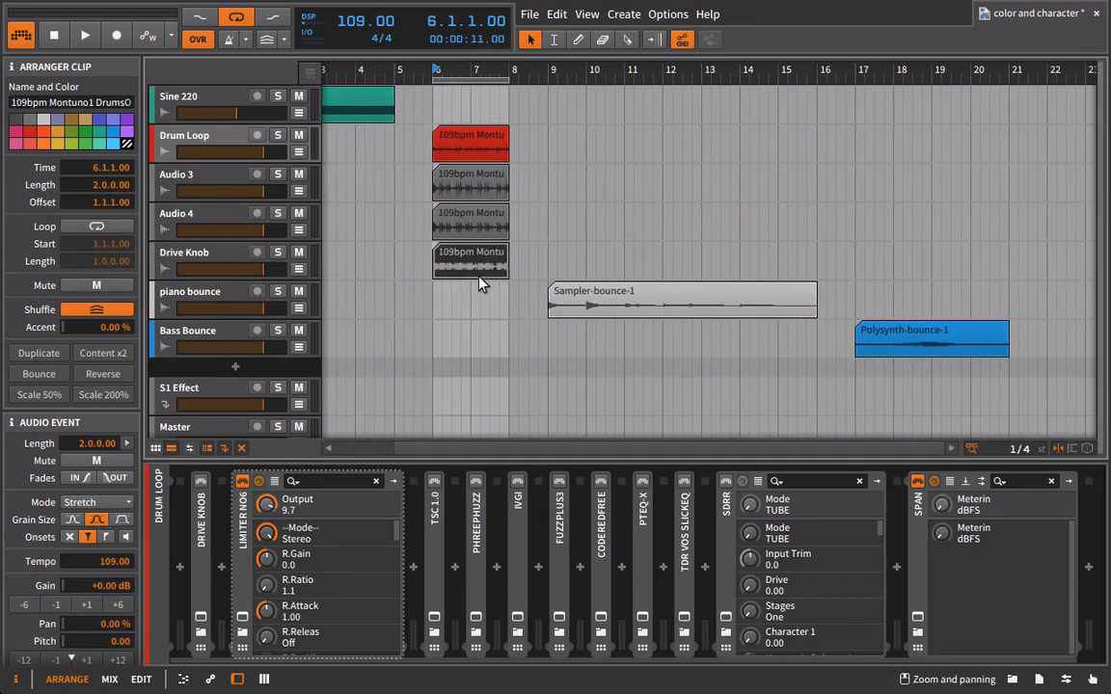
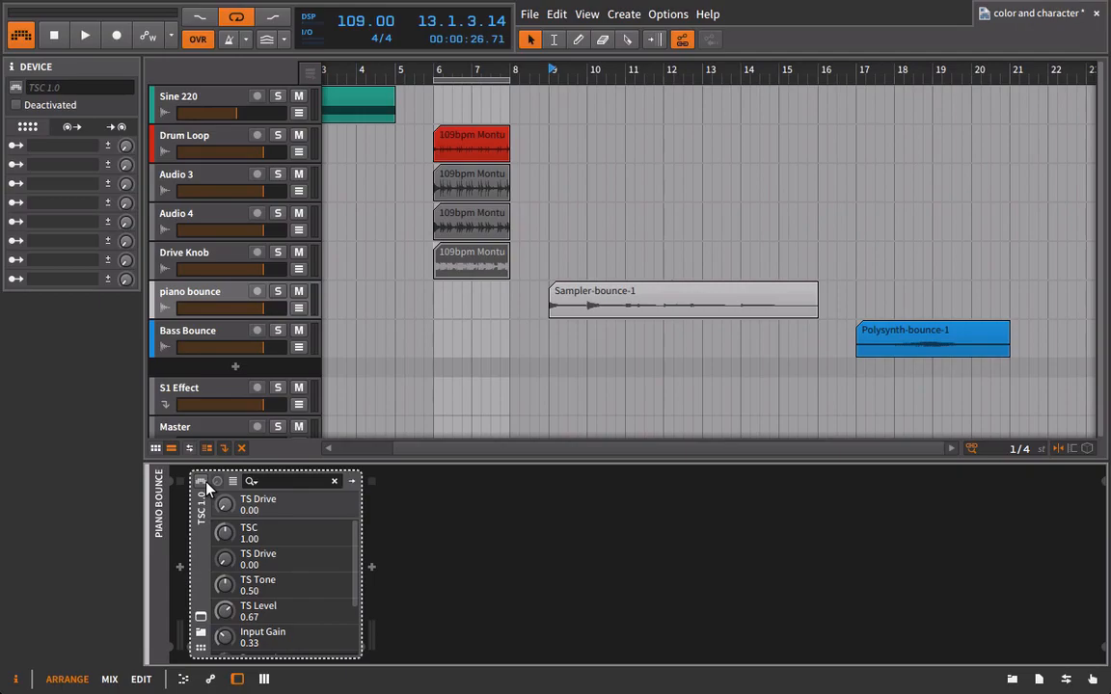
- Check the Drum Loop device chain, and open the TSC 1.0 plugin window for the piano bounce track
left_click(201, 618)
left_click(97, 188)
left_click(201, 145)
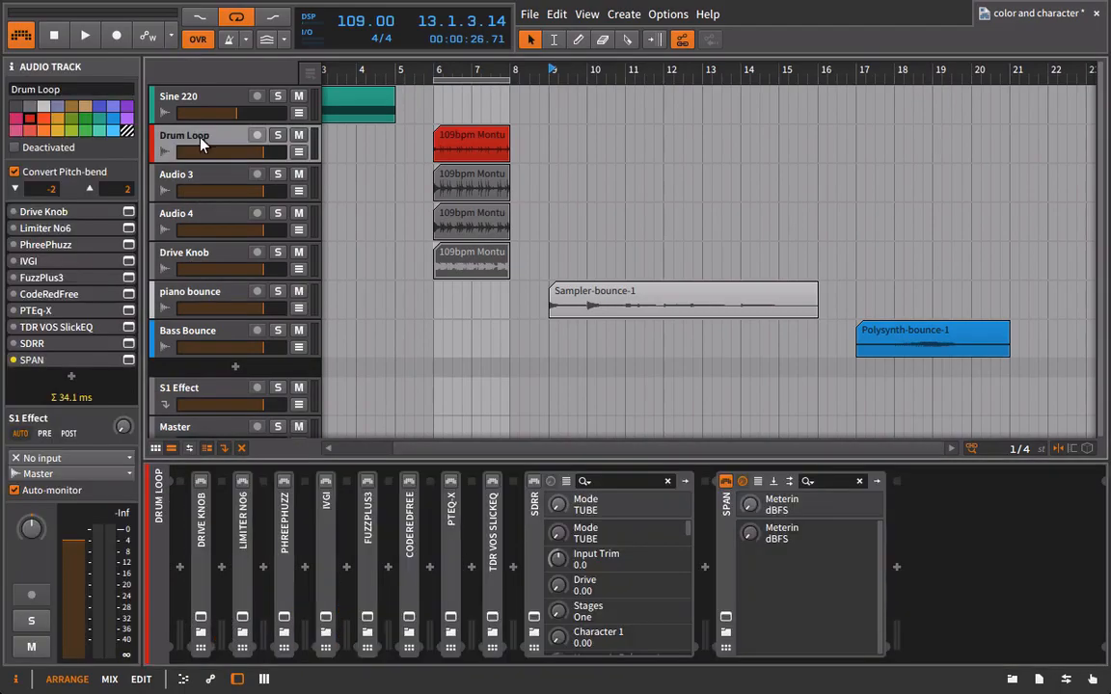
left_click(204, 516)
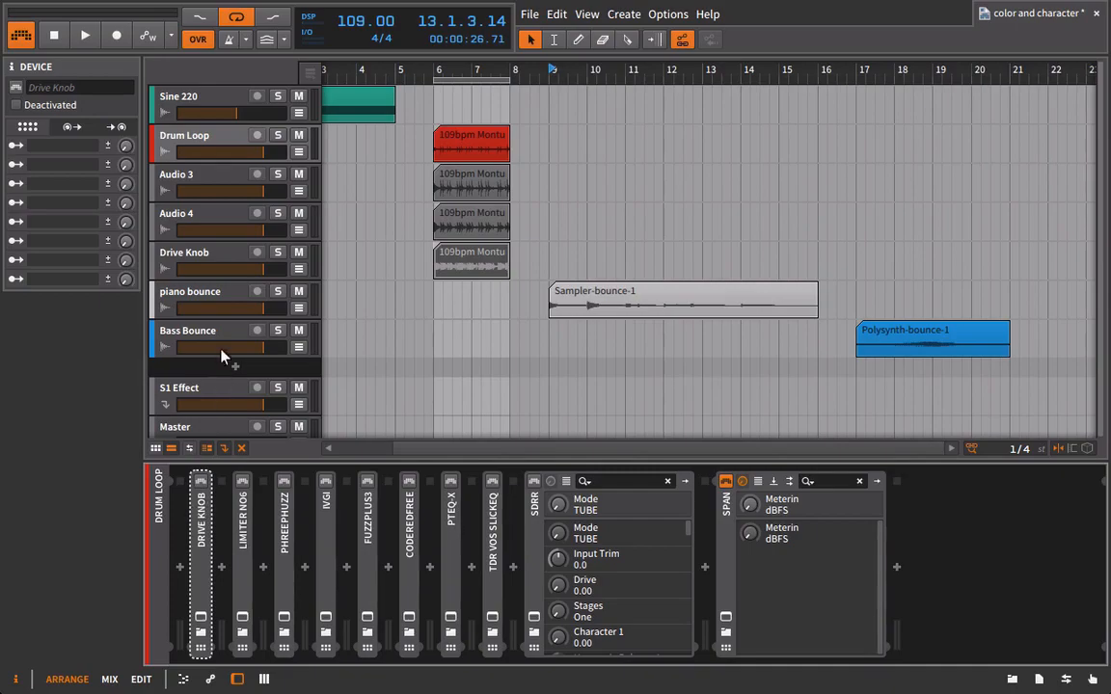
left_click(211, 310)
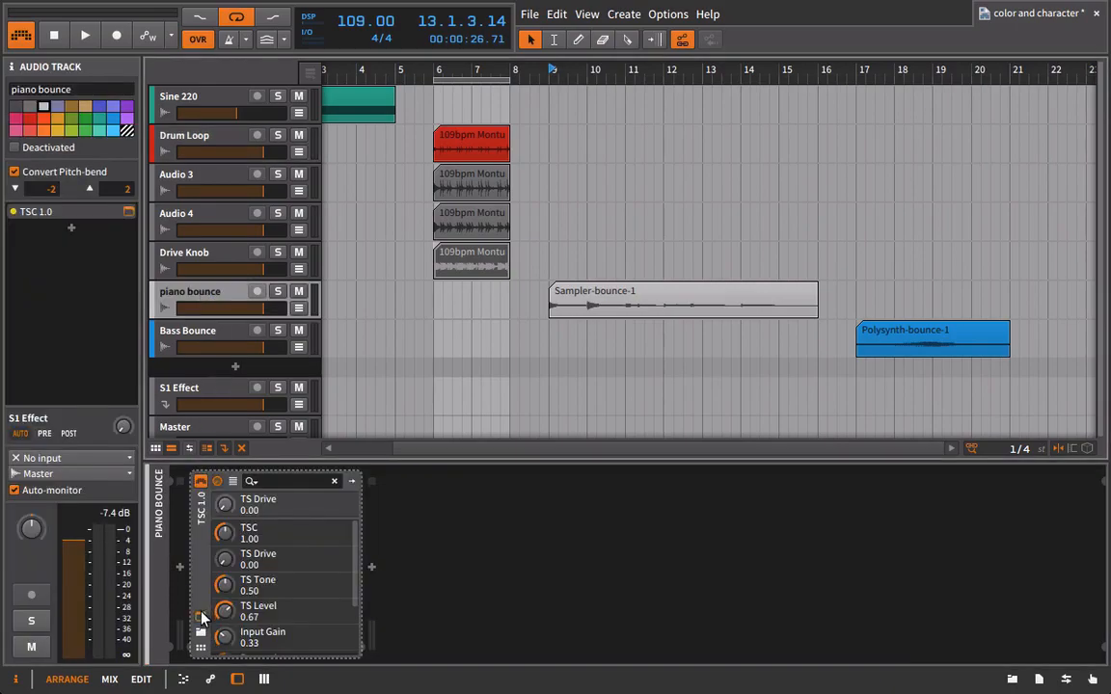
left_click(200, 619)
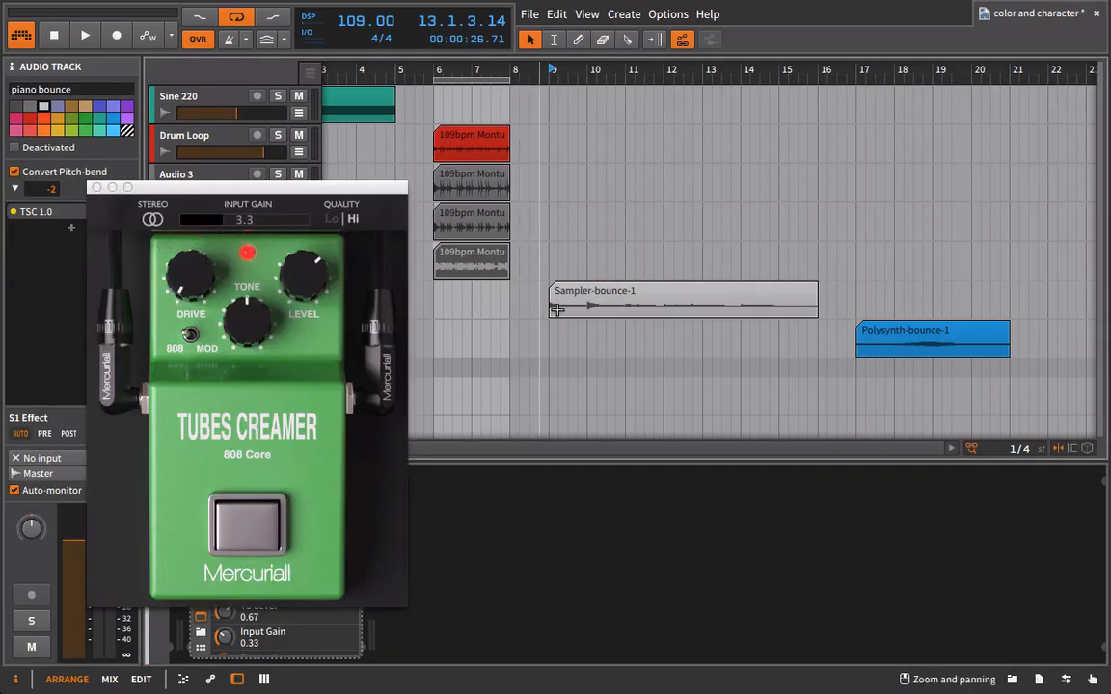
left_click_drag(280, 189, 670, 195)
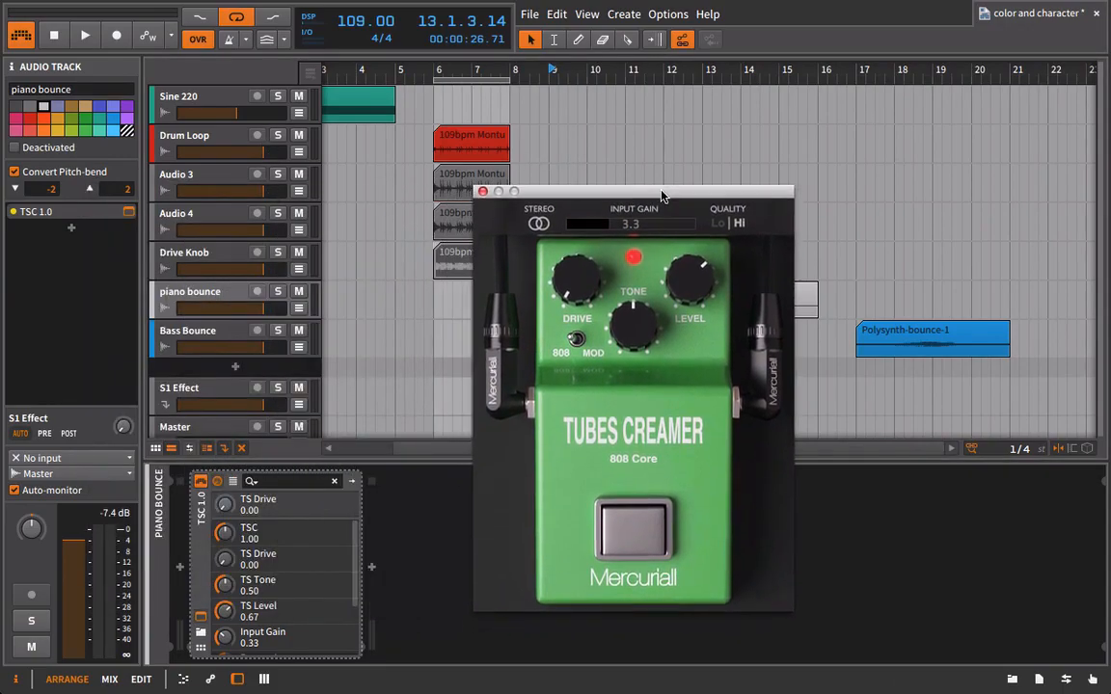
- Set the Tubes Creamer level to 0.61 and play the piano bounce, engaging the pedal to compare dry and processed sound
left_click_drag(698, 307, 698, 318)
left_click_drag(613, 206, 336, 182)
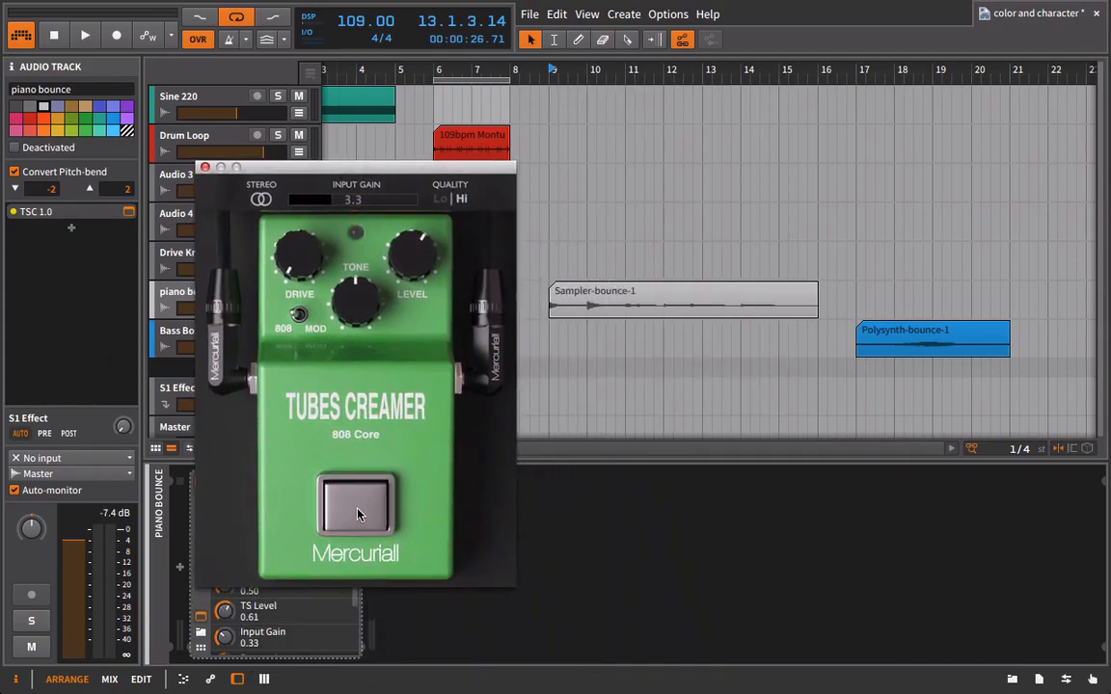
key("space")
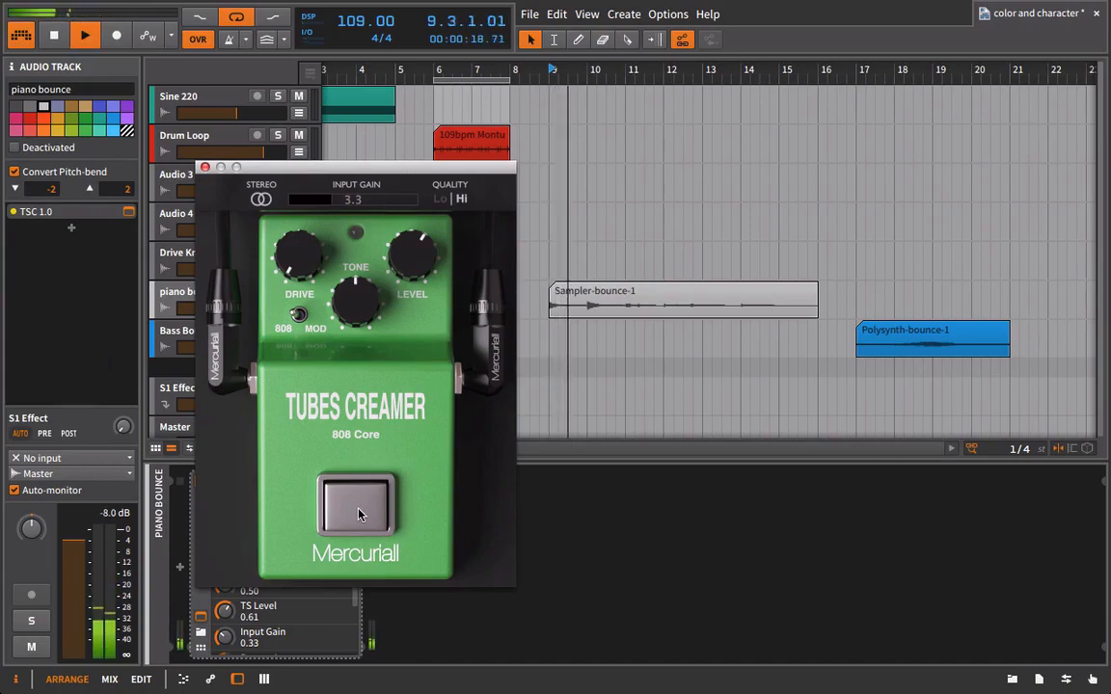
left_click(357, 514)
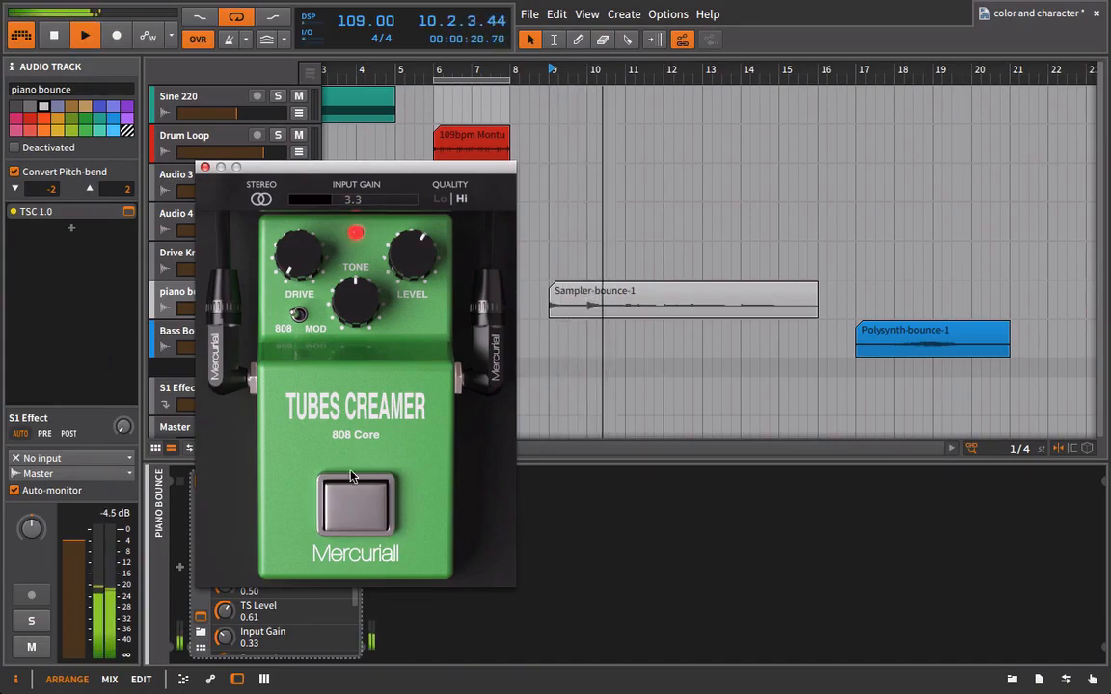
- Lower the pedal's input gain to 1.0 and further to 0.8, and raise its level to 1.00 while replaying the piano
left_click_drag(328, 199, 302, 209)
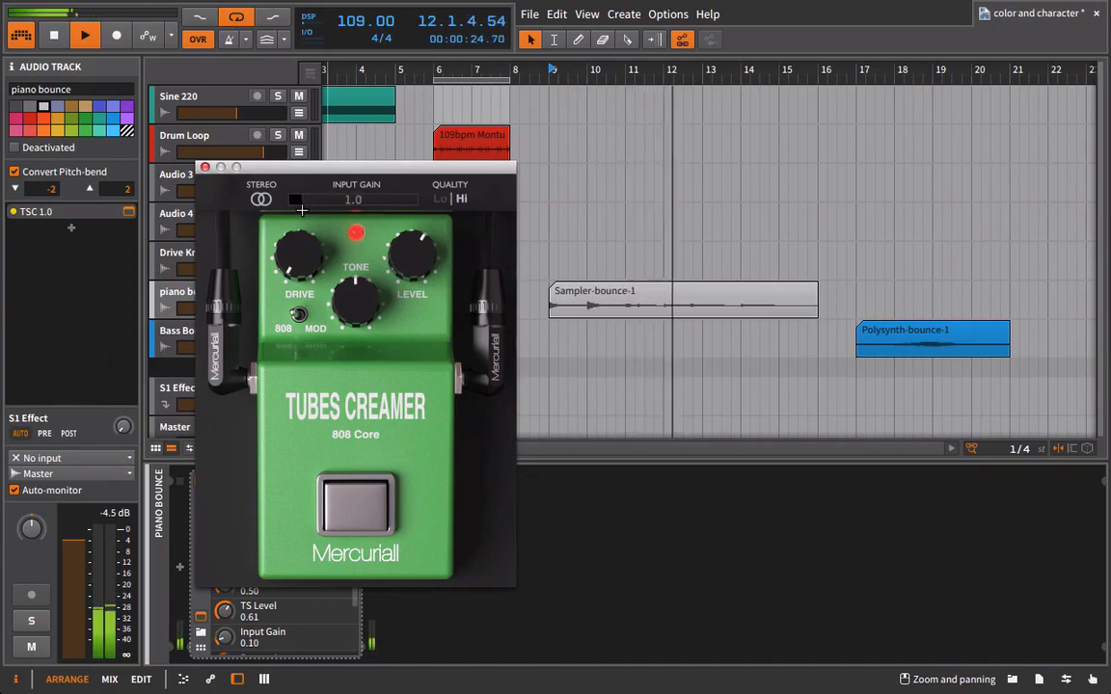
key("space")
key("space")
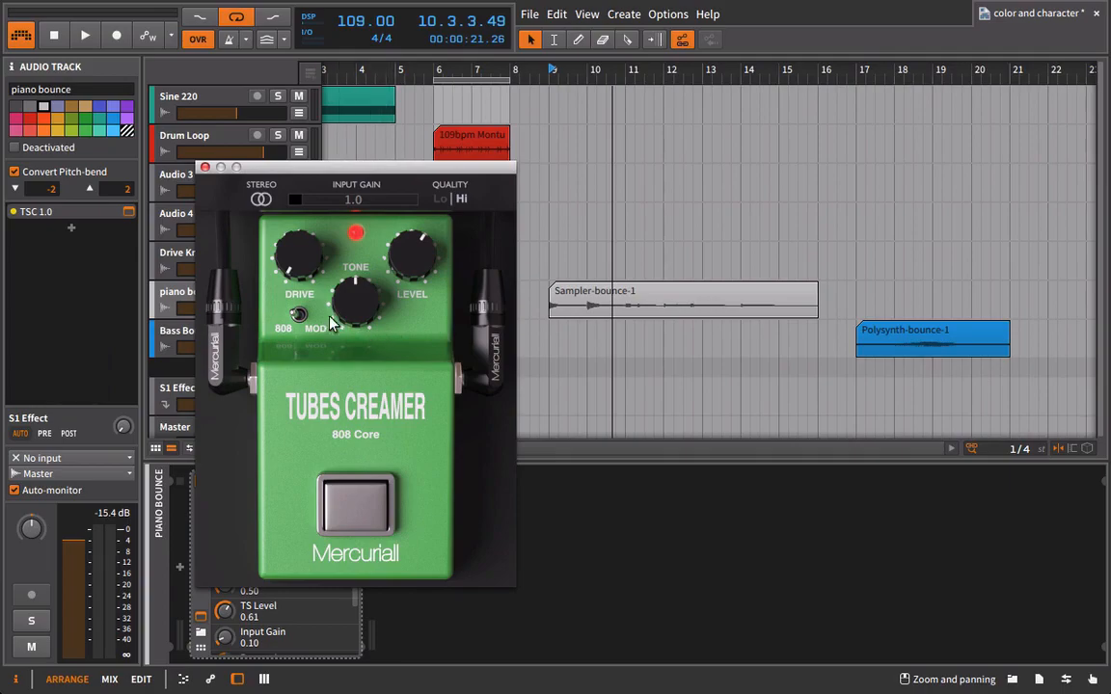
key("space")
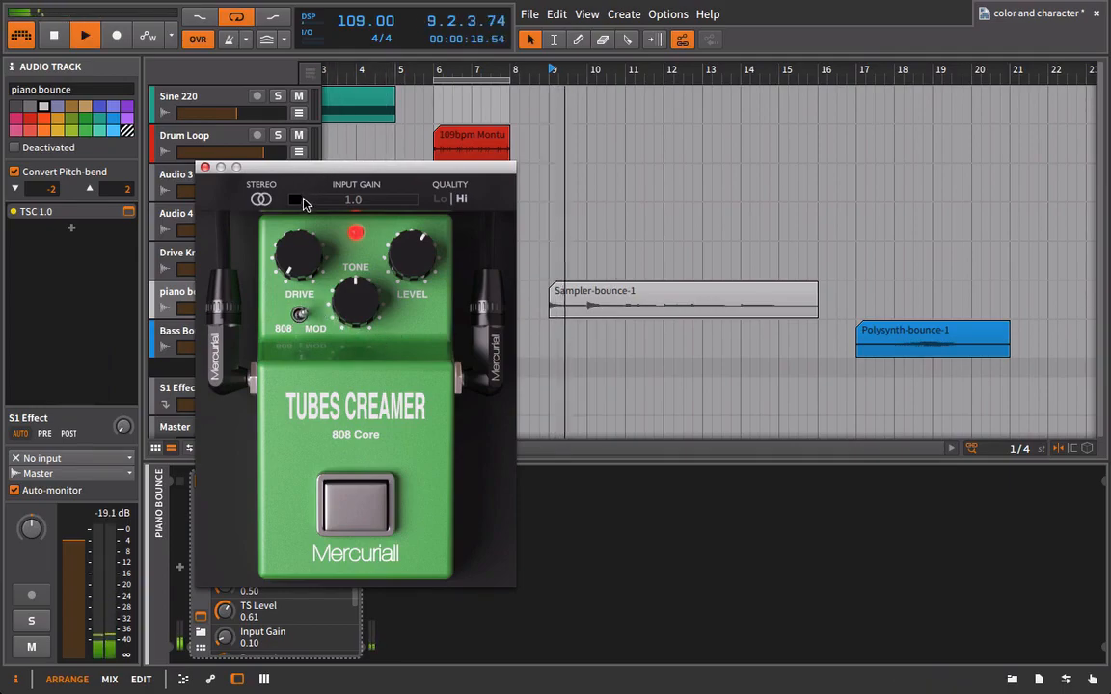
left_click_drag(303, 204, 289, 201)
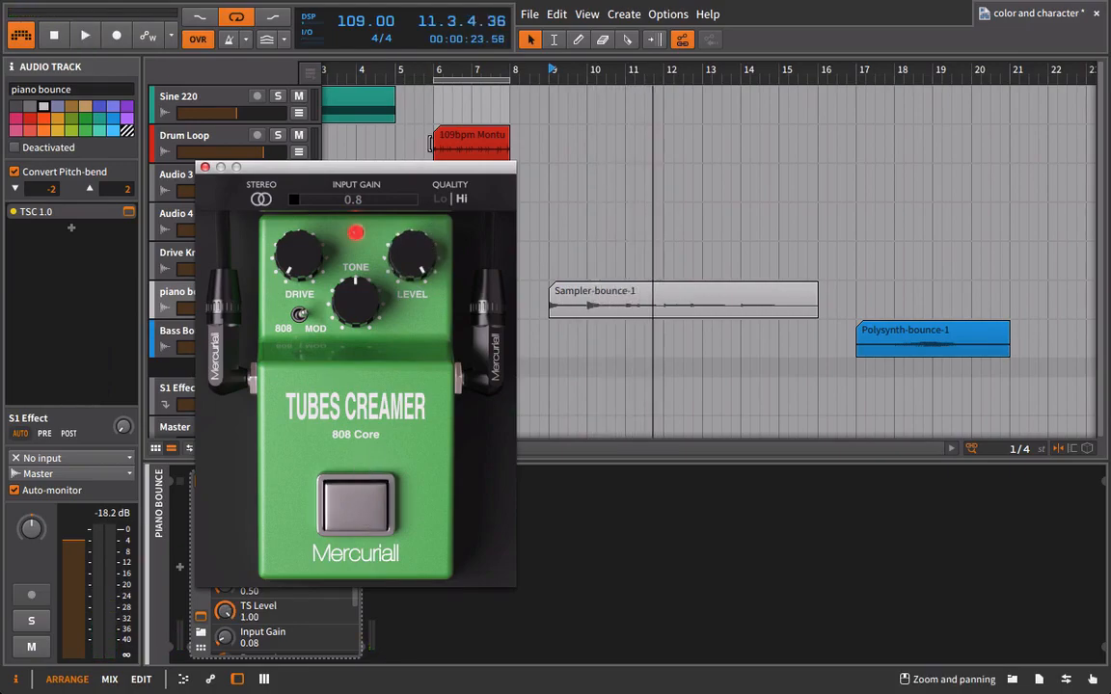
key("space")
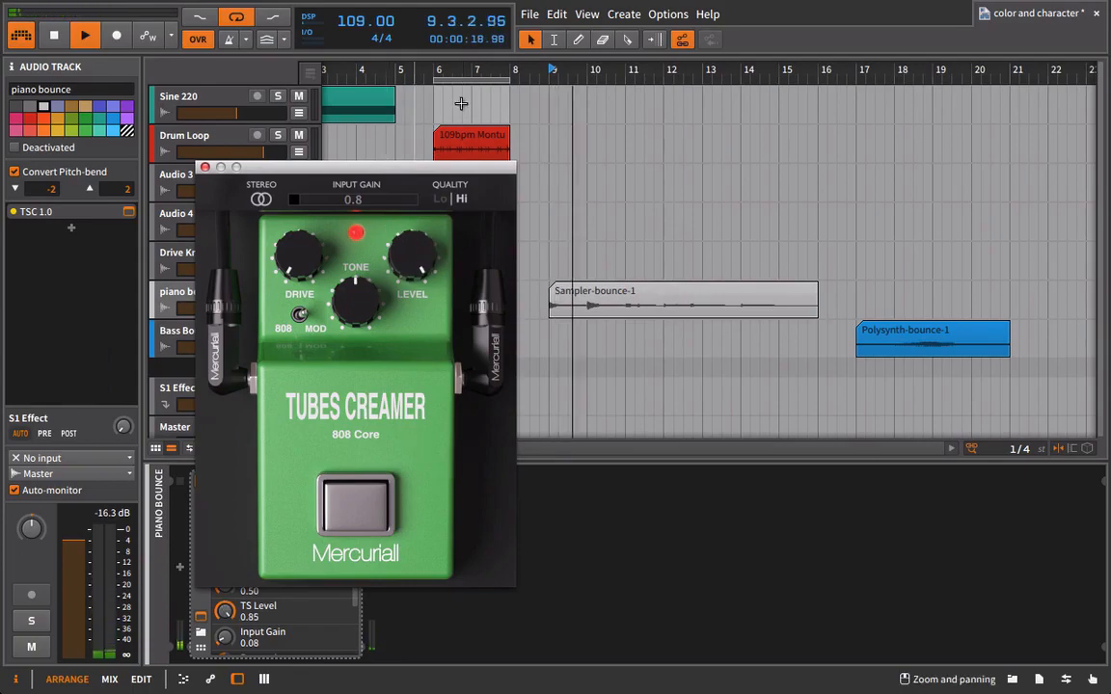
- Raise the pedal's input gain to 2.2 and compare the playing piano with TSC 1.0 disabled and enabled
left_click(305, 203)
left_click(310, 202)
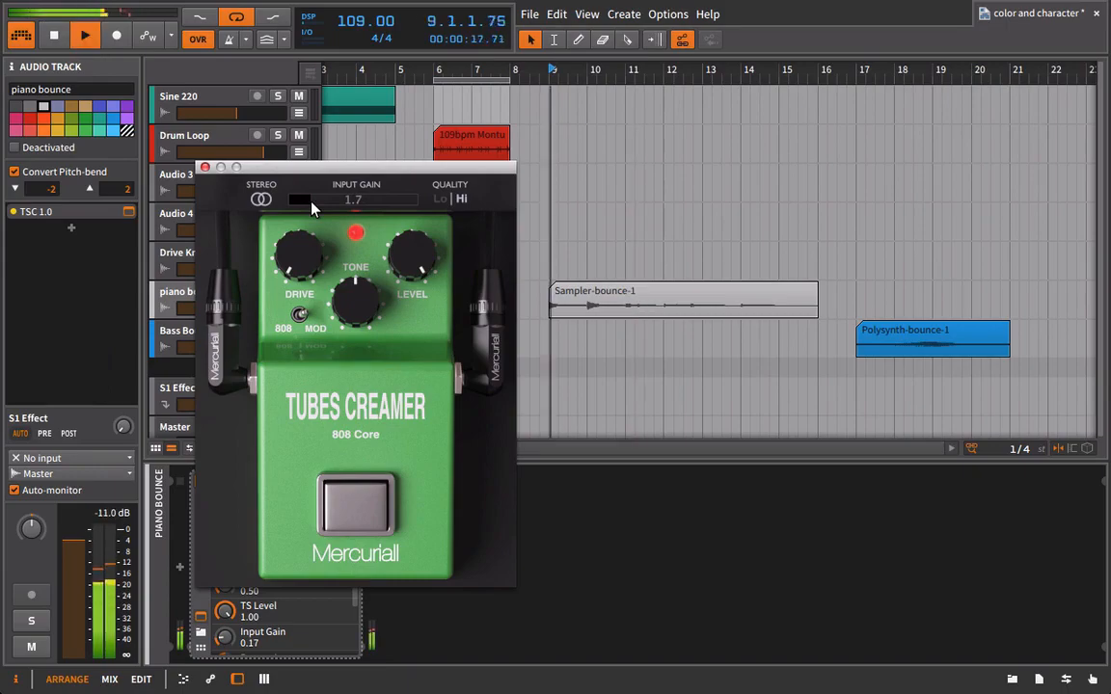
left_click(316, 203)
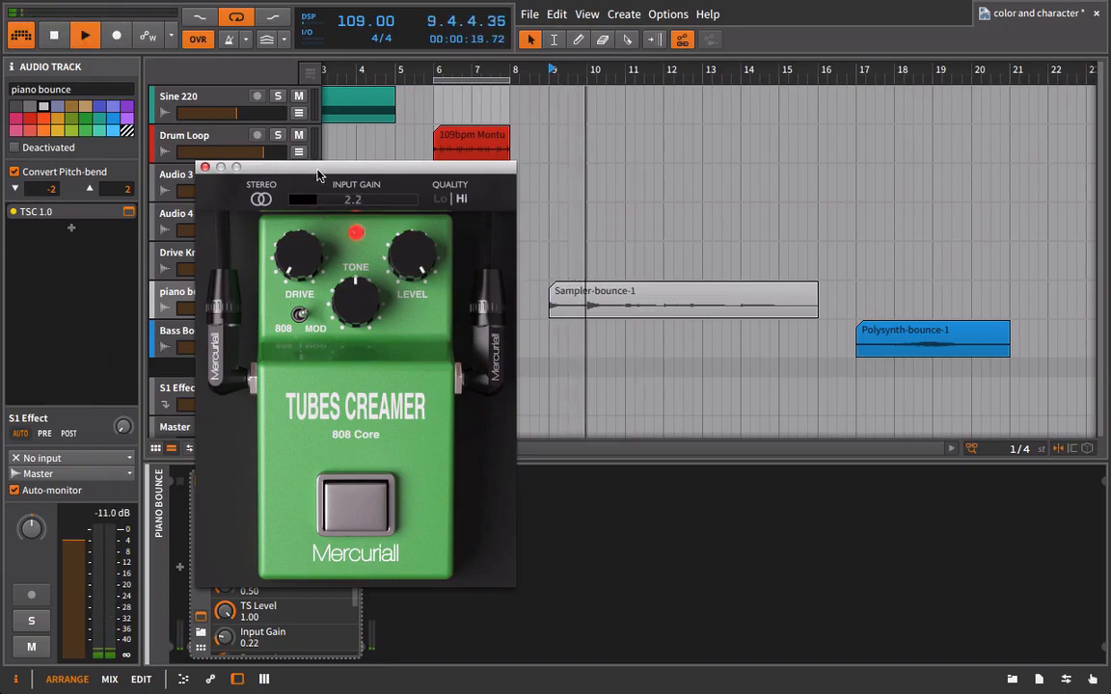
left_click_drag(315, 175, 475, 149)
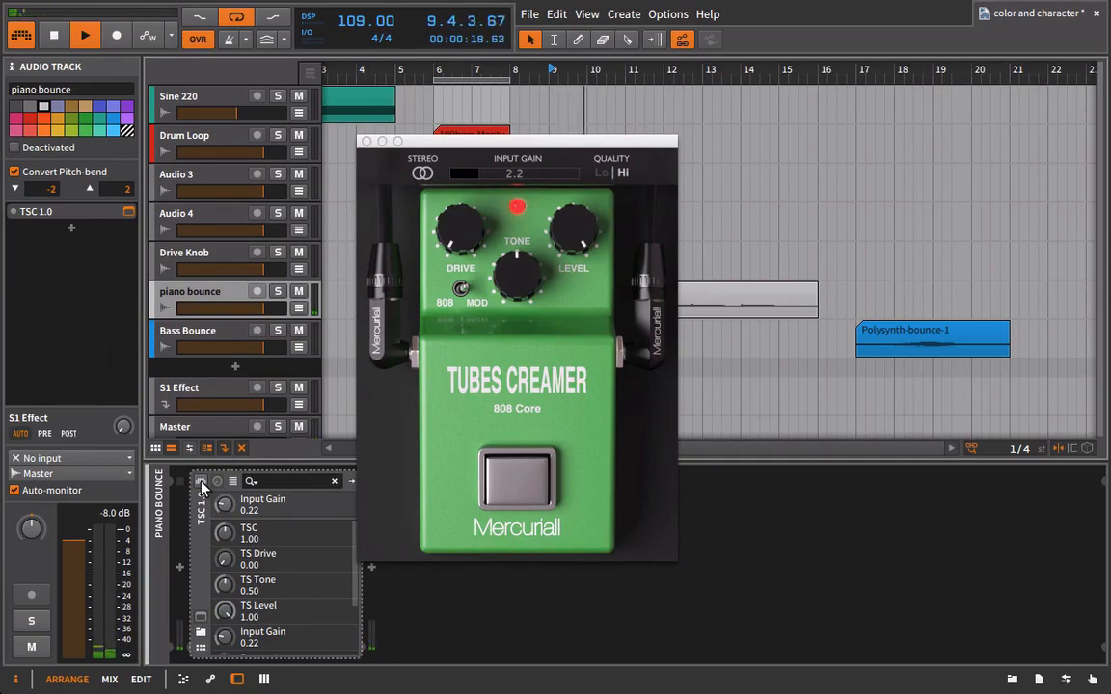
left_click(201, 481)
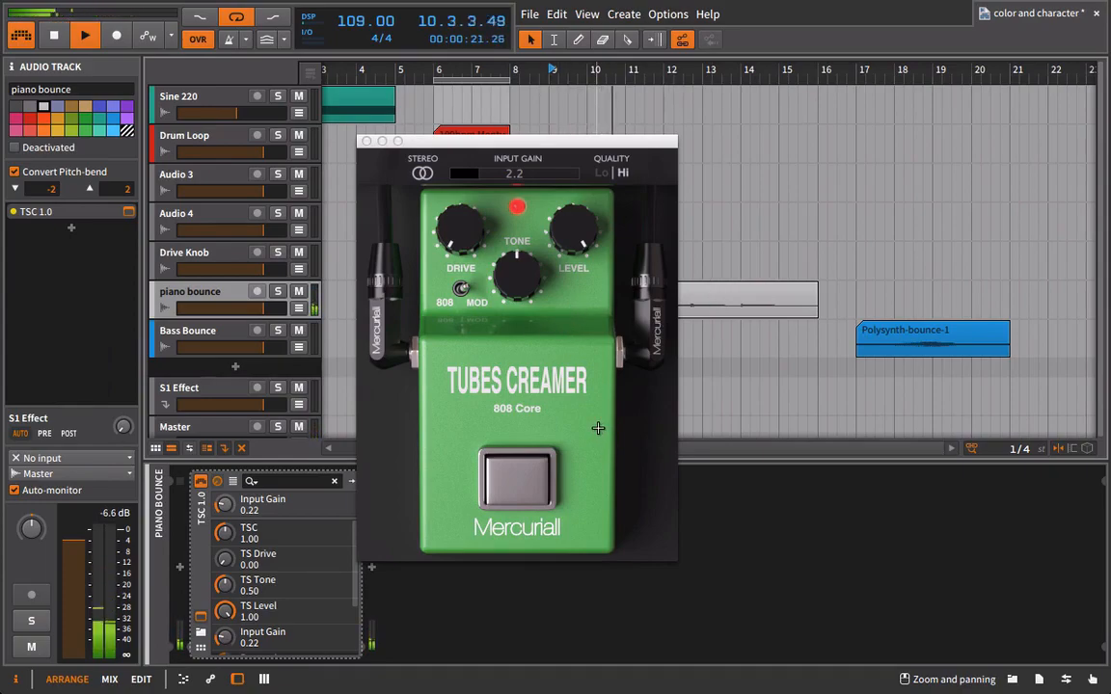
key("space")
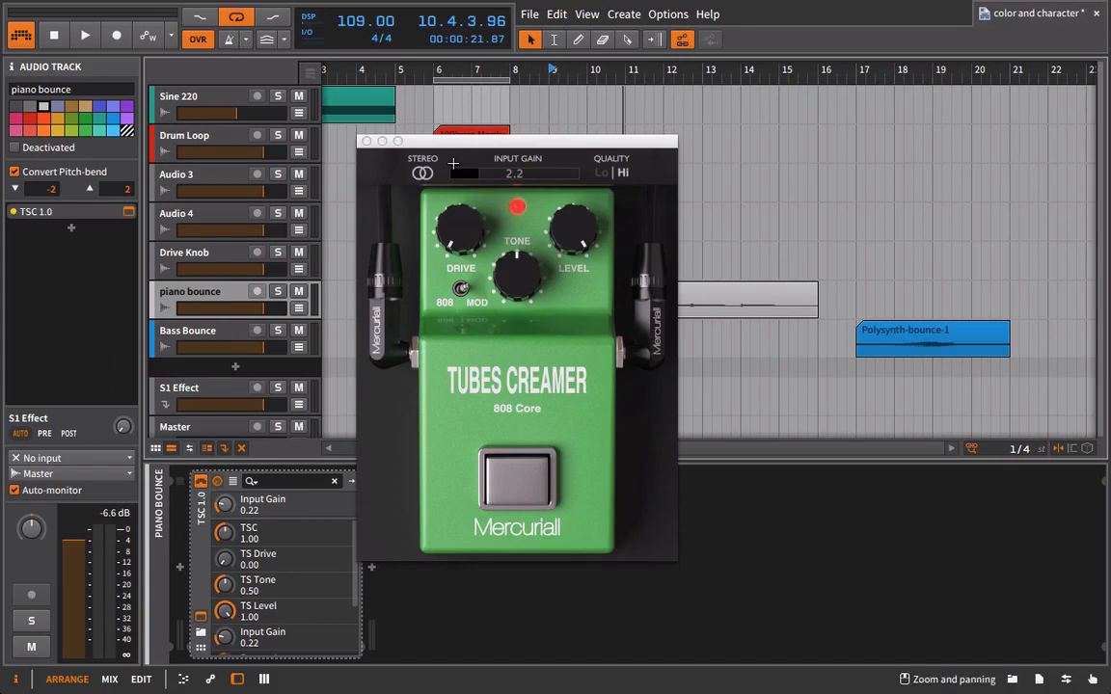
- View the Distortion device on the Sine 220 track, and return to the piano bounce track's TSC 1.0 plugin
left_click_drag(441, 142, 471, 145)
left_click_drag(402, 69, 381, 114)
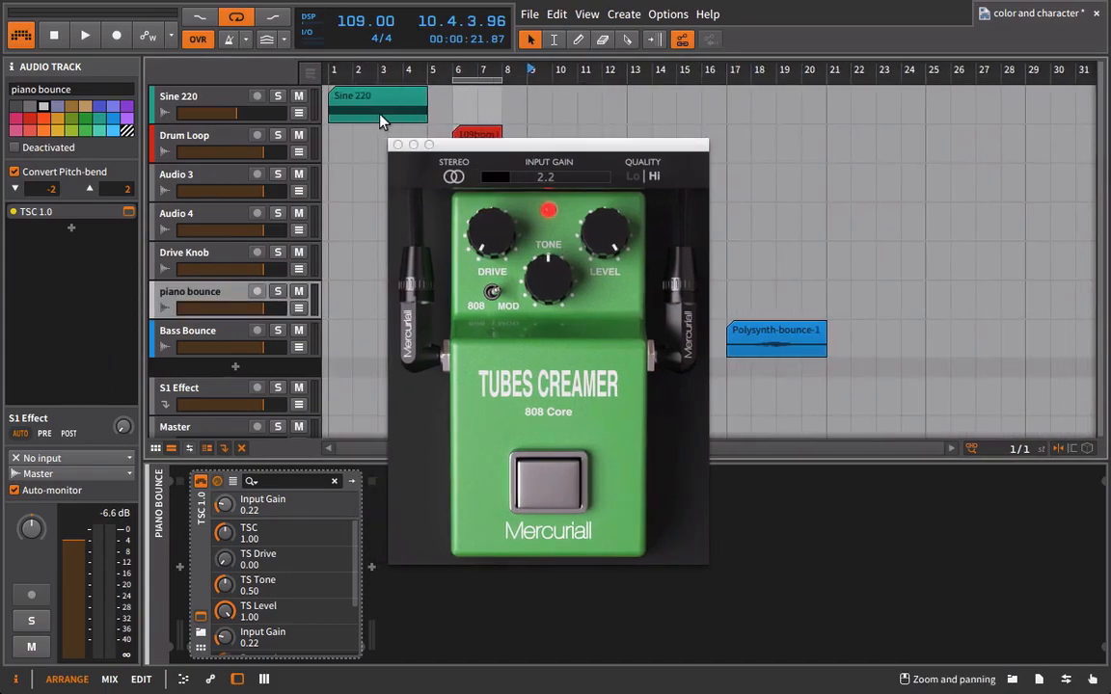
left_click(181, 98)
left_click(243, 511)
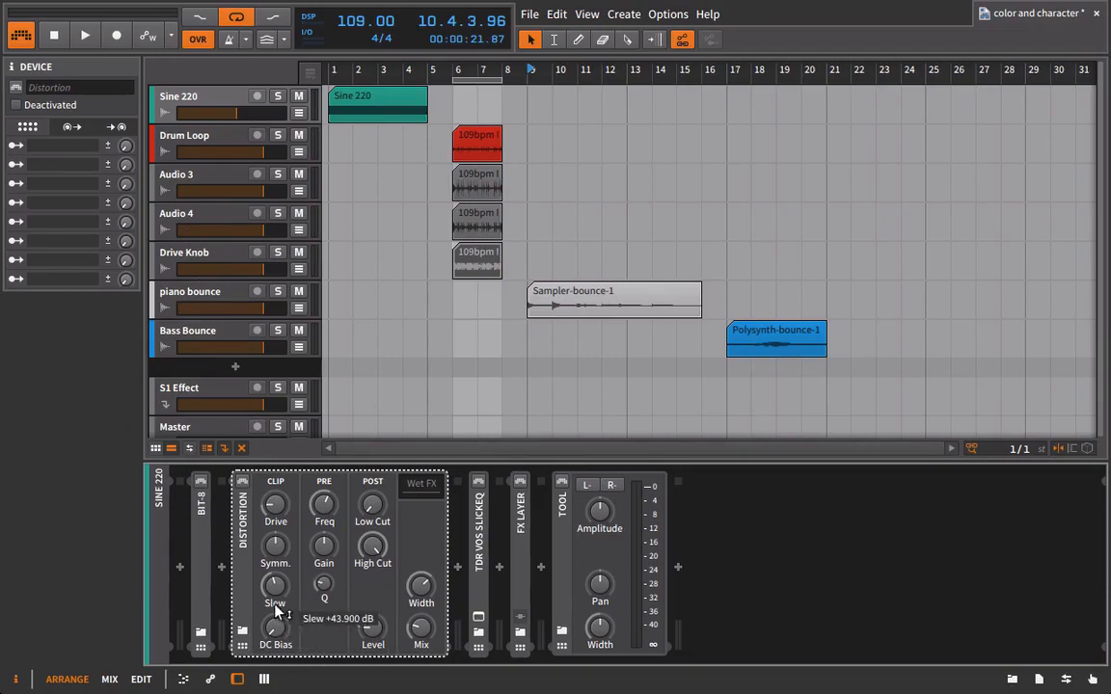
left_click(240, 304)
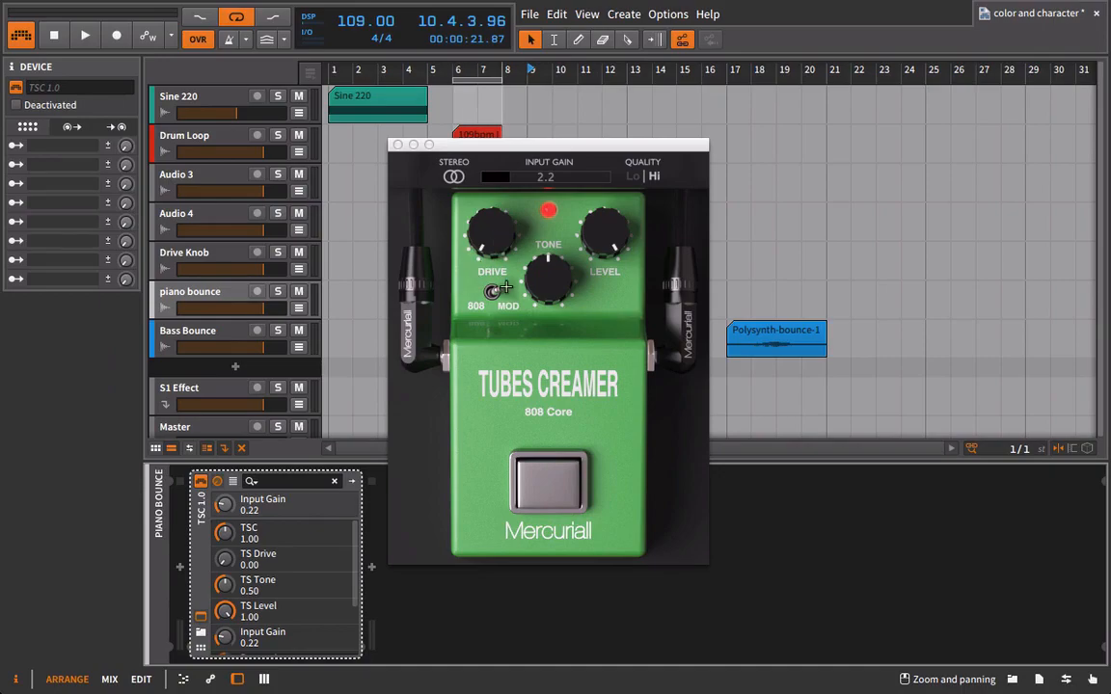
- Play the piano bounce and raise the pedal's tone to 1.00 to hear the brighter sound
key("space")
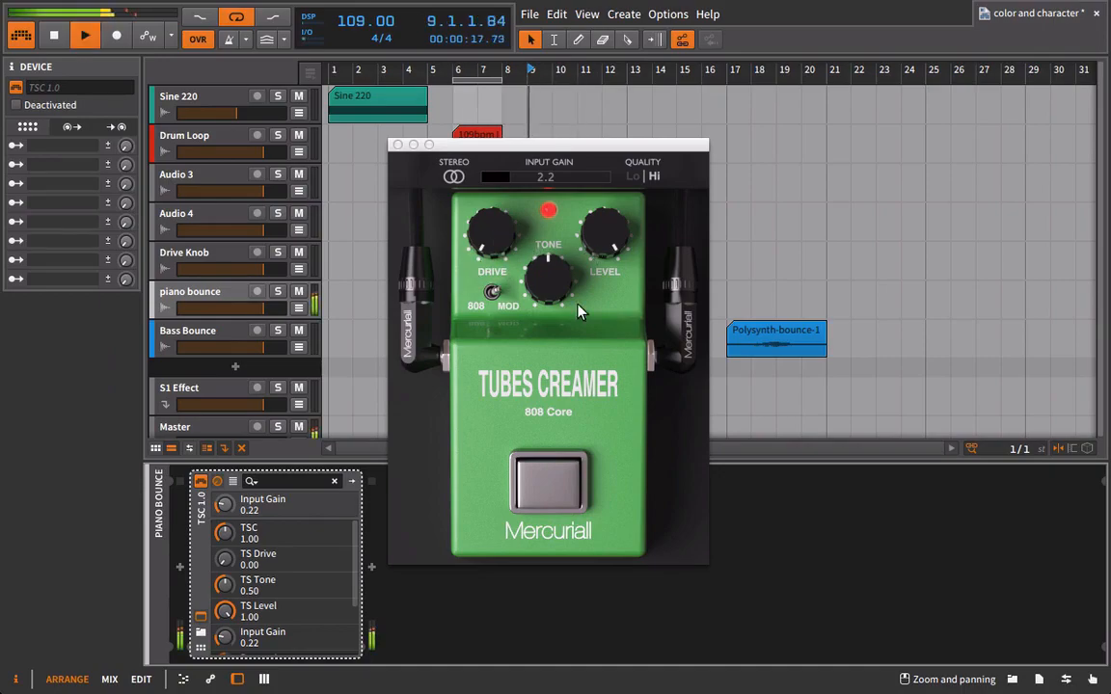
key("space")
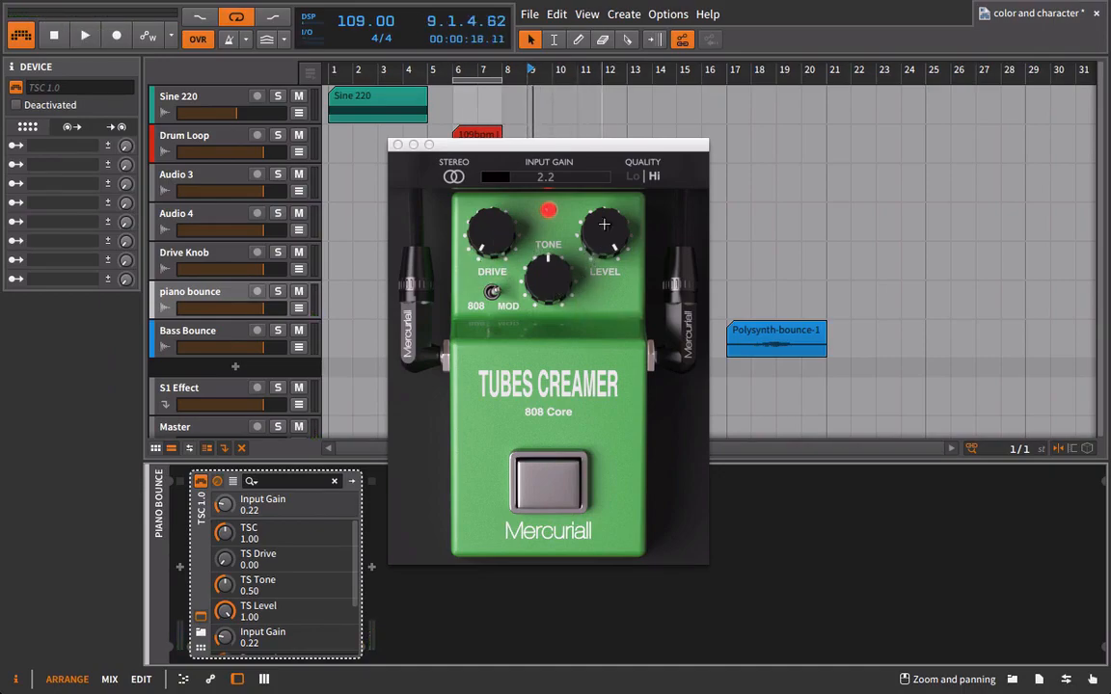
left_click_drag(594, 156, 486, 342)
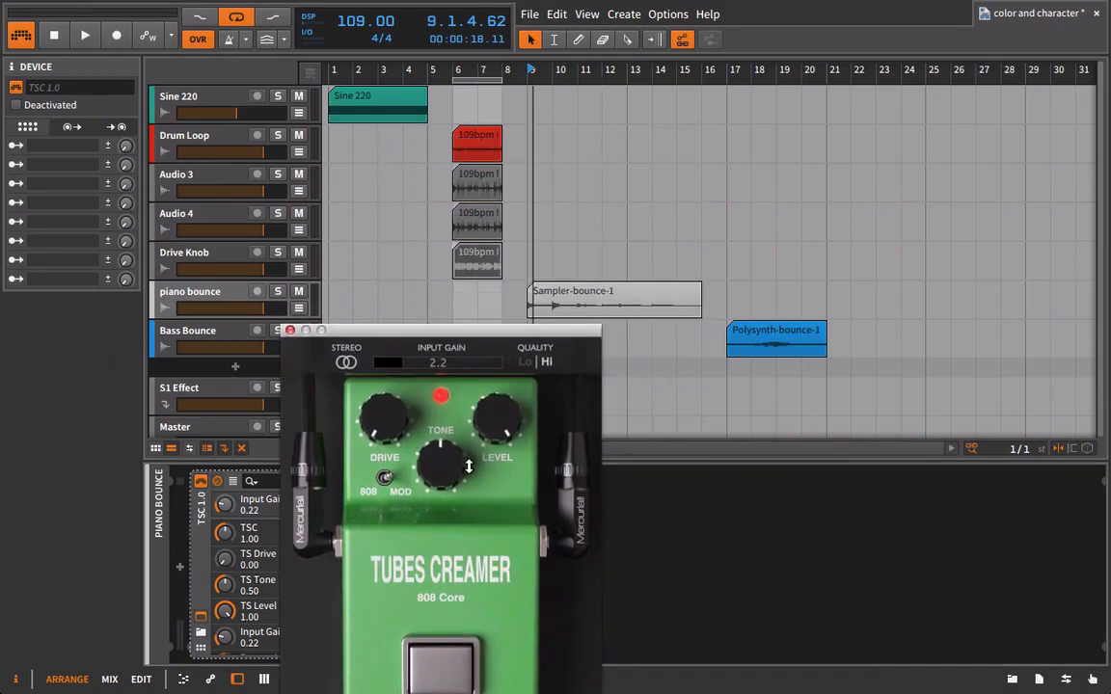
key("space")
left_click_drag(450, 467, 470, 345)
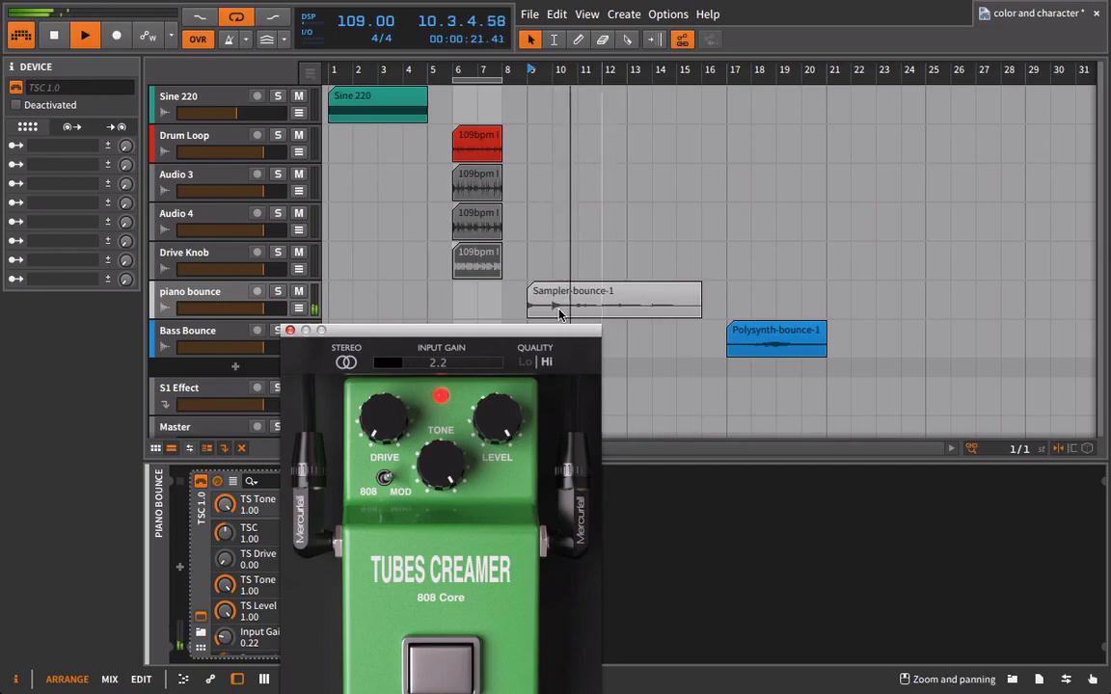
key("space")
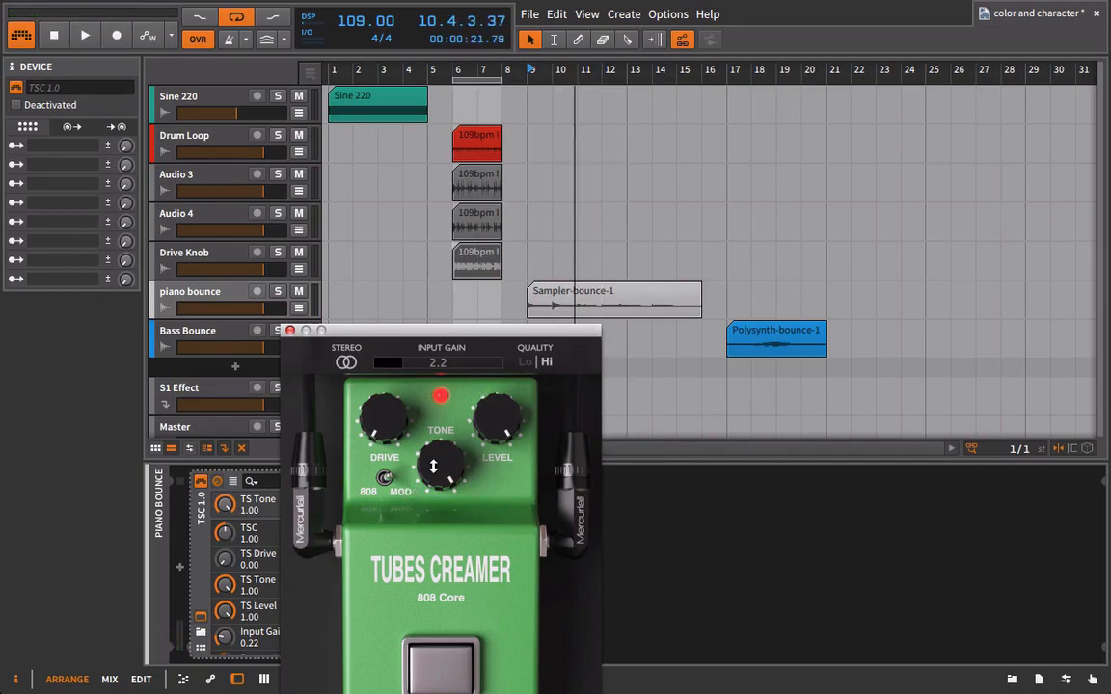
- Lower the pedal's tone to 0.28 while the piano bounce plays
key("space")
left_click_drag(433, 466, 441, 621)
key("space")
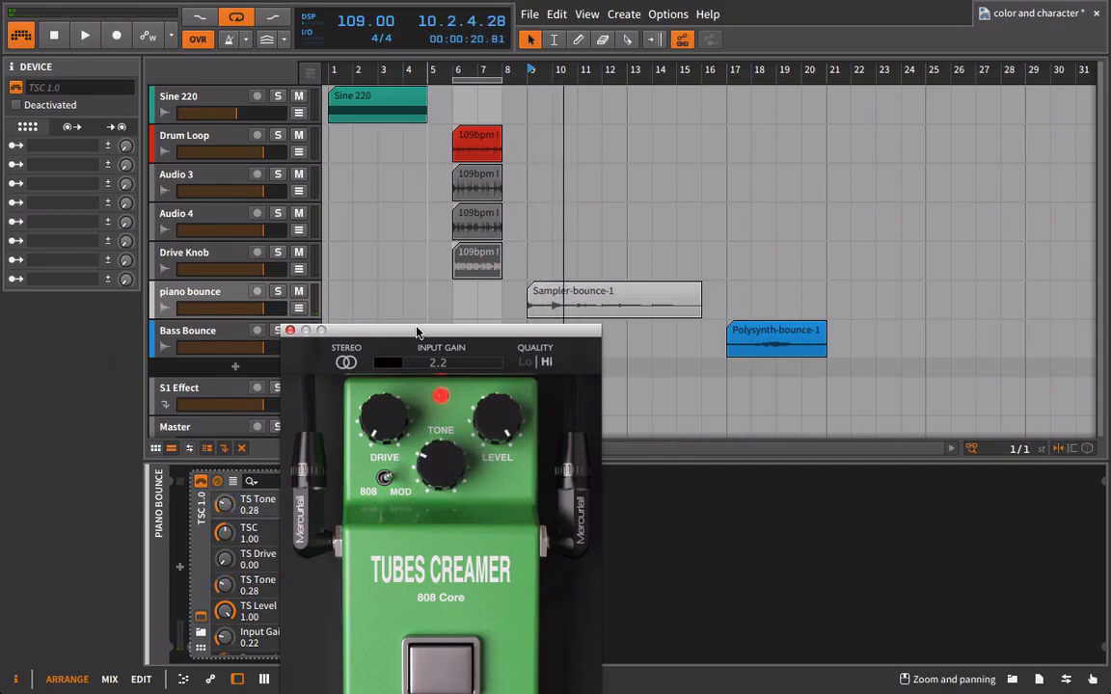
- Raise the pedal's drive to 0.38 during playback and replay the piano bounce from its start
left_click_drag(417, 333, 503, 229)
key("space")
left_click_drag(487, 310, 497, 221)
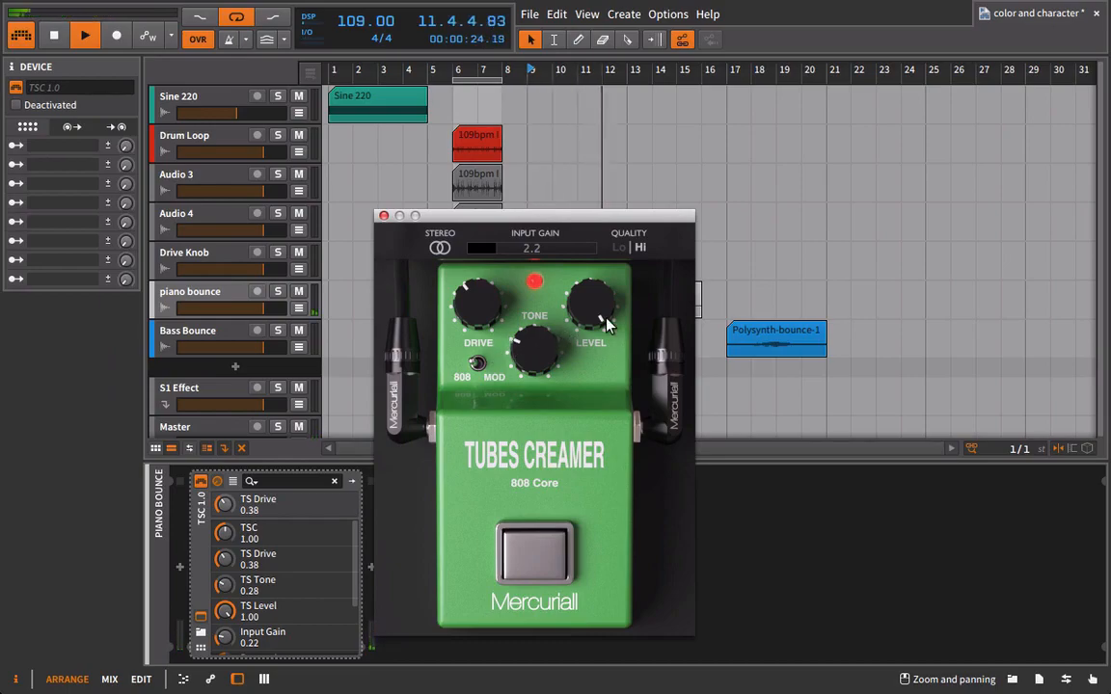
key("space")
key("space")
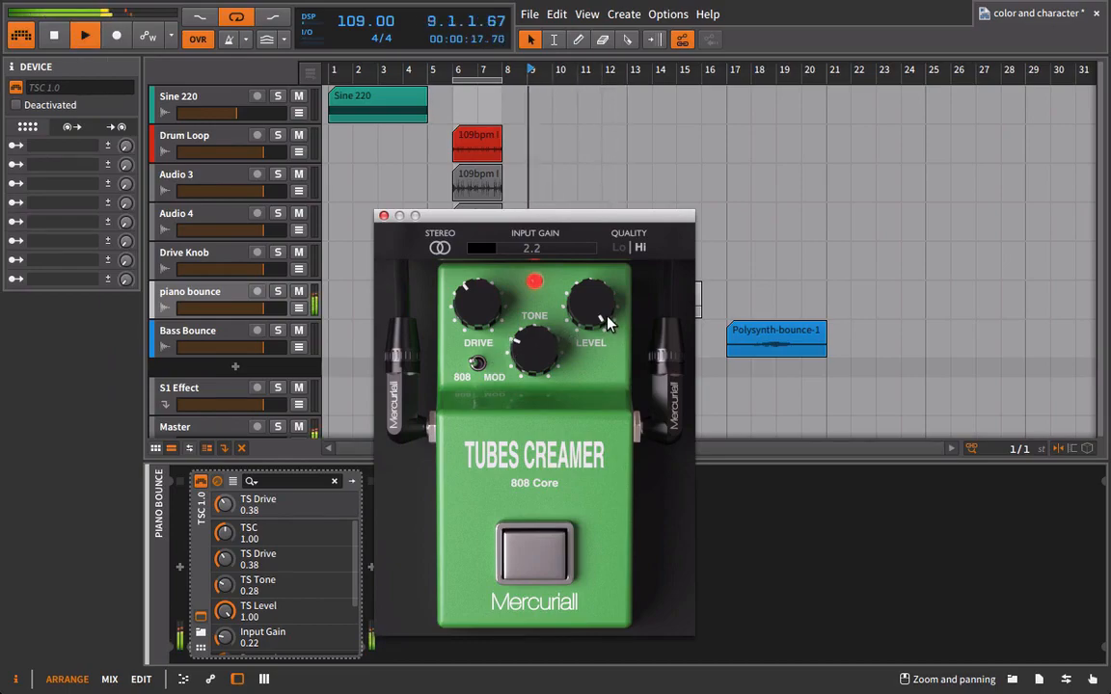
key("space")
- Close the plugin window and open the Sampler-bounce-1 clip in an enlarged audio editor to examine its waveform
left_click(384, 217)
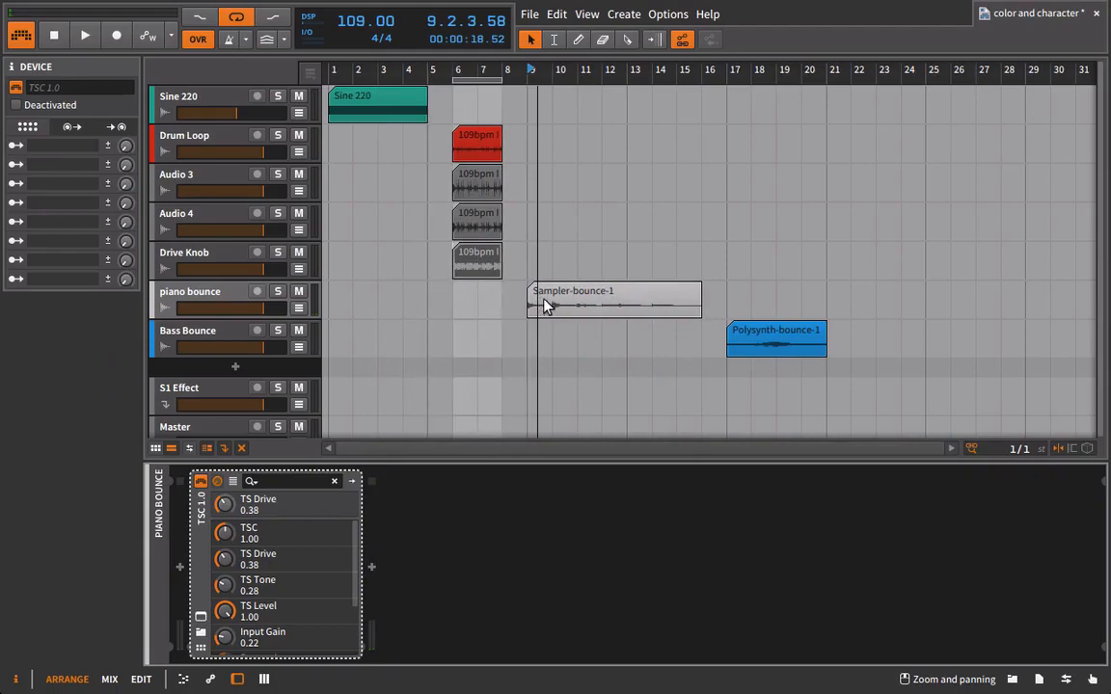
double_click(565, 307)
left_click_drag(627, 516, 622, 241)
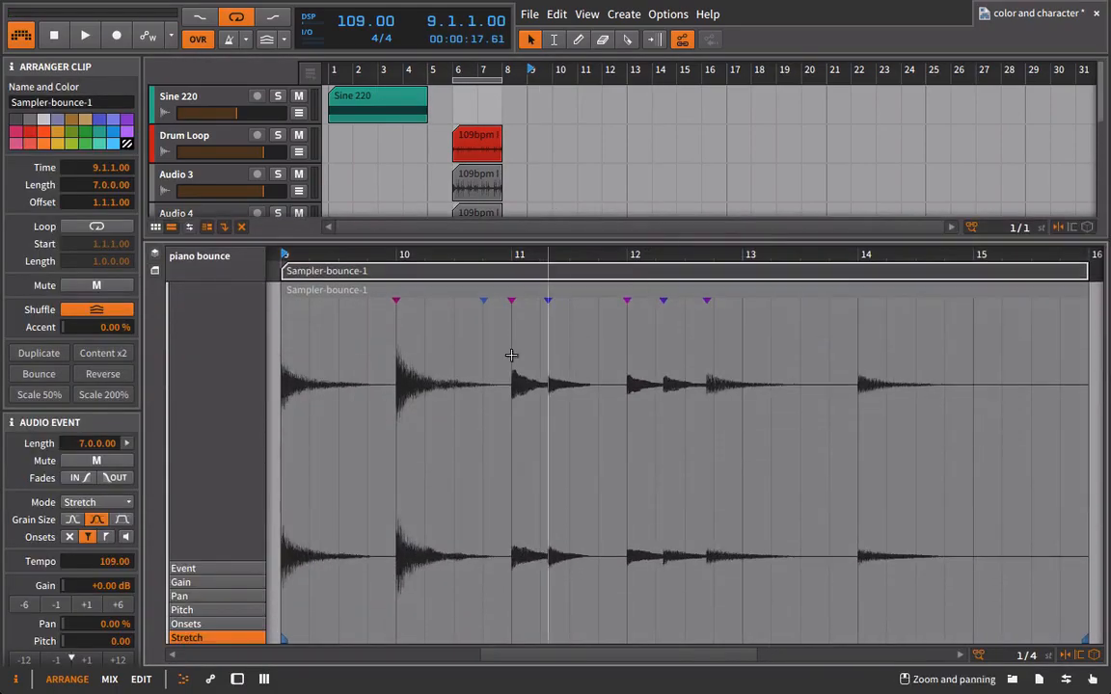
- Play the piano bounce while following its Sampler-bounce-1 waveform in the audio editor
left_click_drag(714, 255, 614, 374)
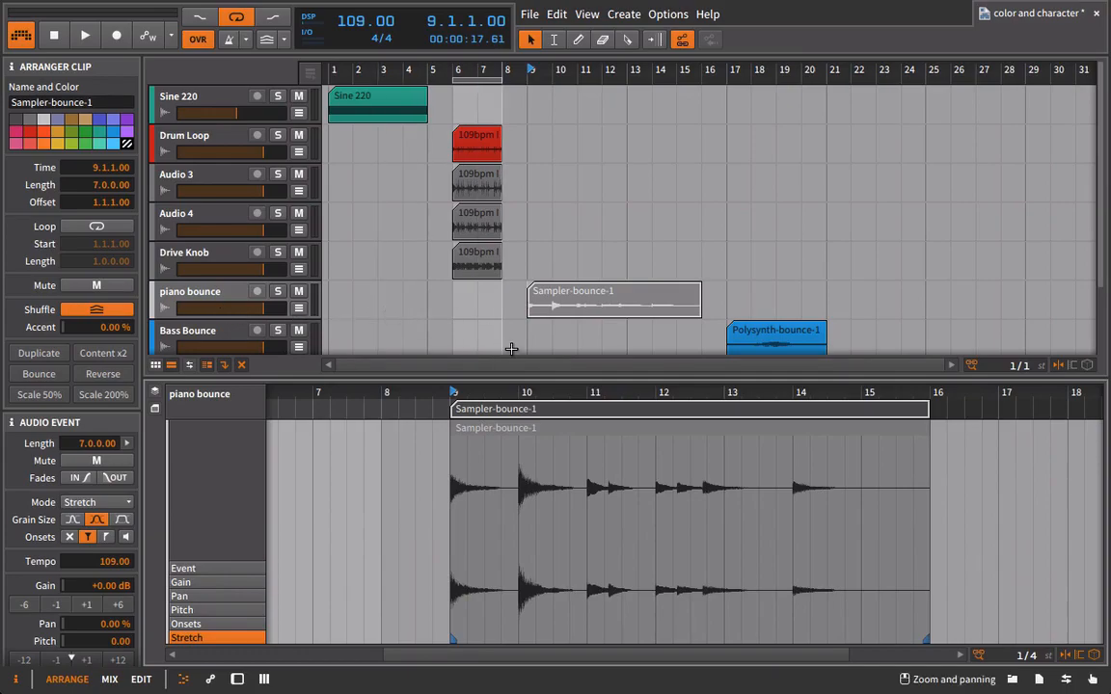
key("space")
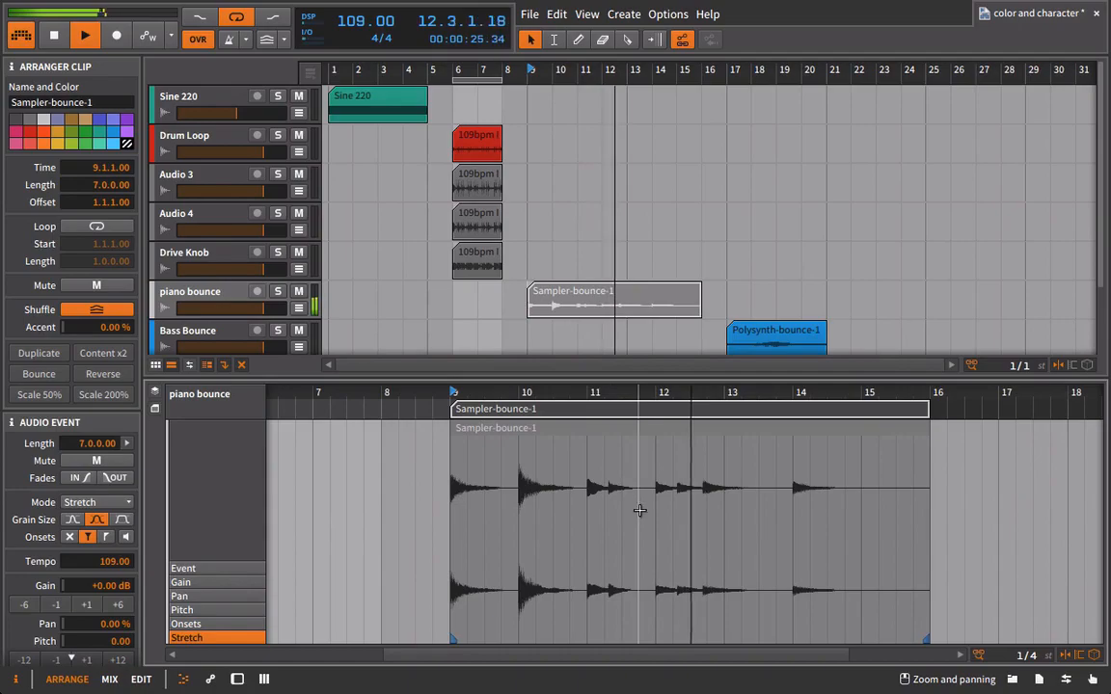
key("space")
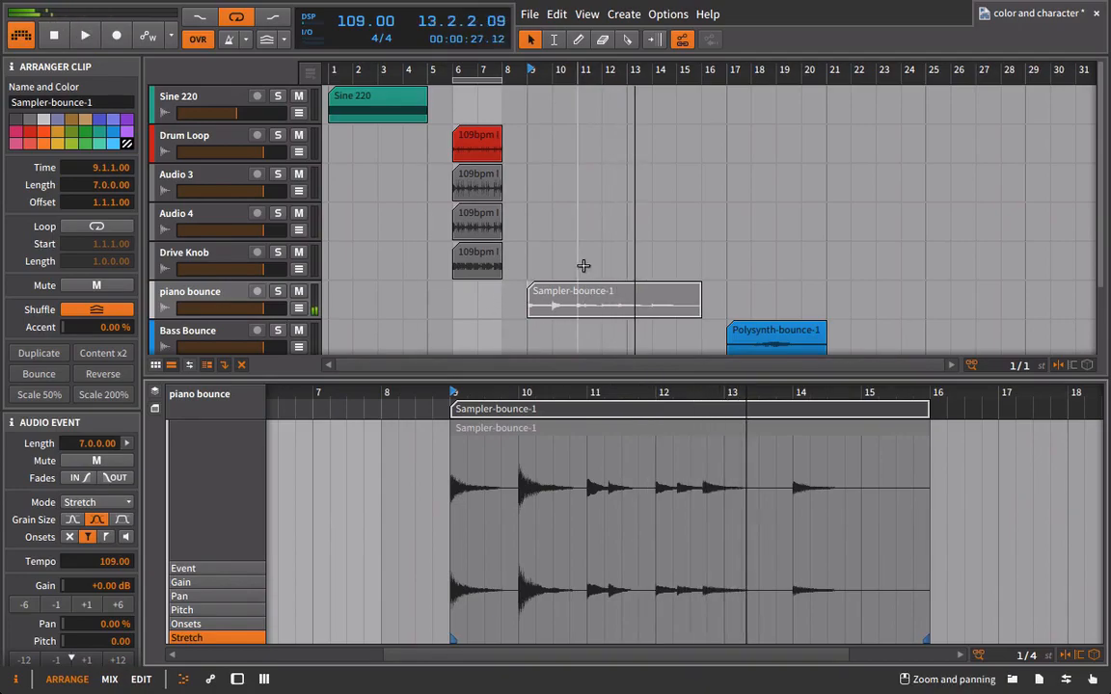
- Bounce the Sampler-bounce-1 clip to a new audio track with Pre-Fader as the source
left_click(573, 308)
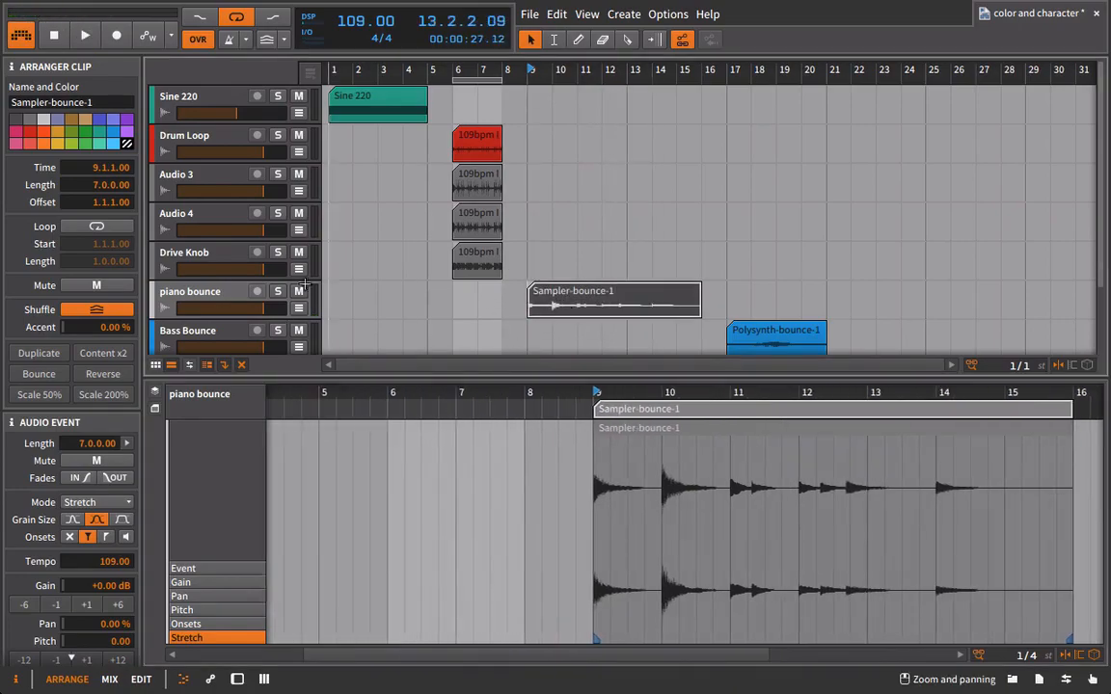
right_click(538, 308)
left_click(535, 456)
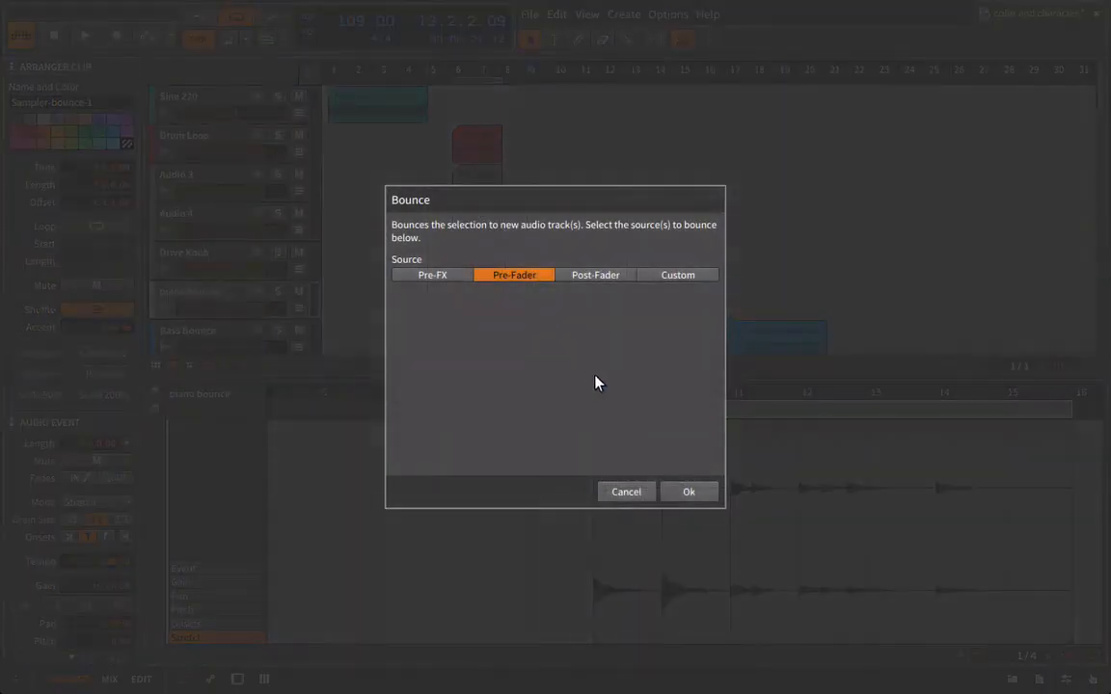
left_click(686, 490)
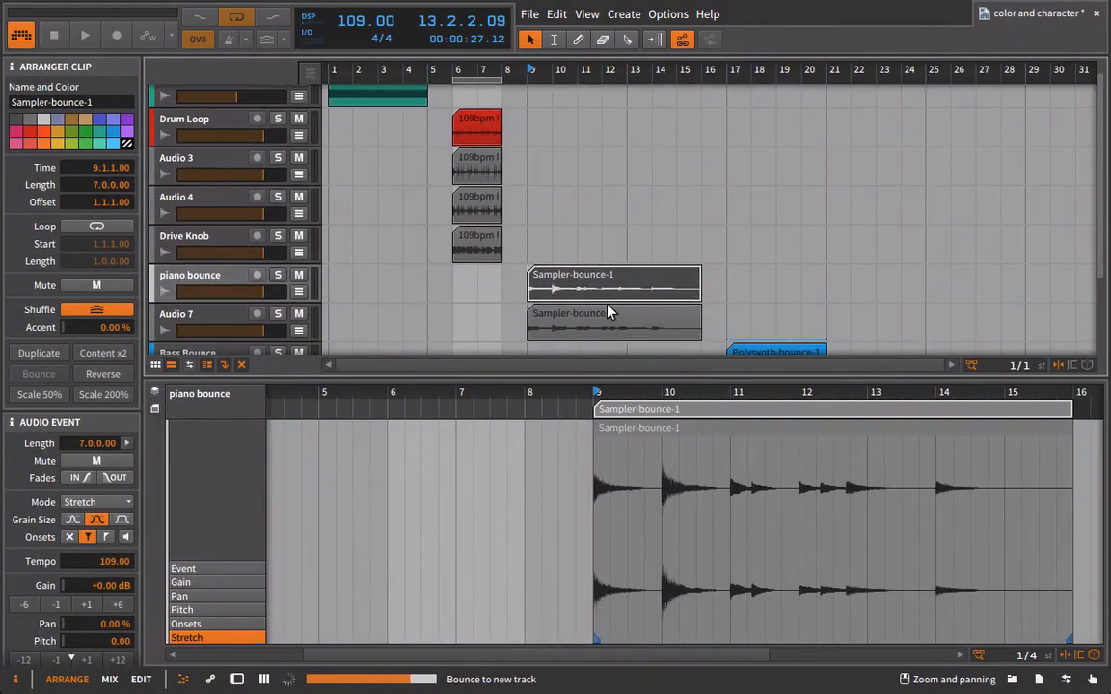
- Open Sampler-bounce-2 in the audio editor and compare its note decay around bars 10 and 11 with Sampler-bounce-1
double_click(600, 323)
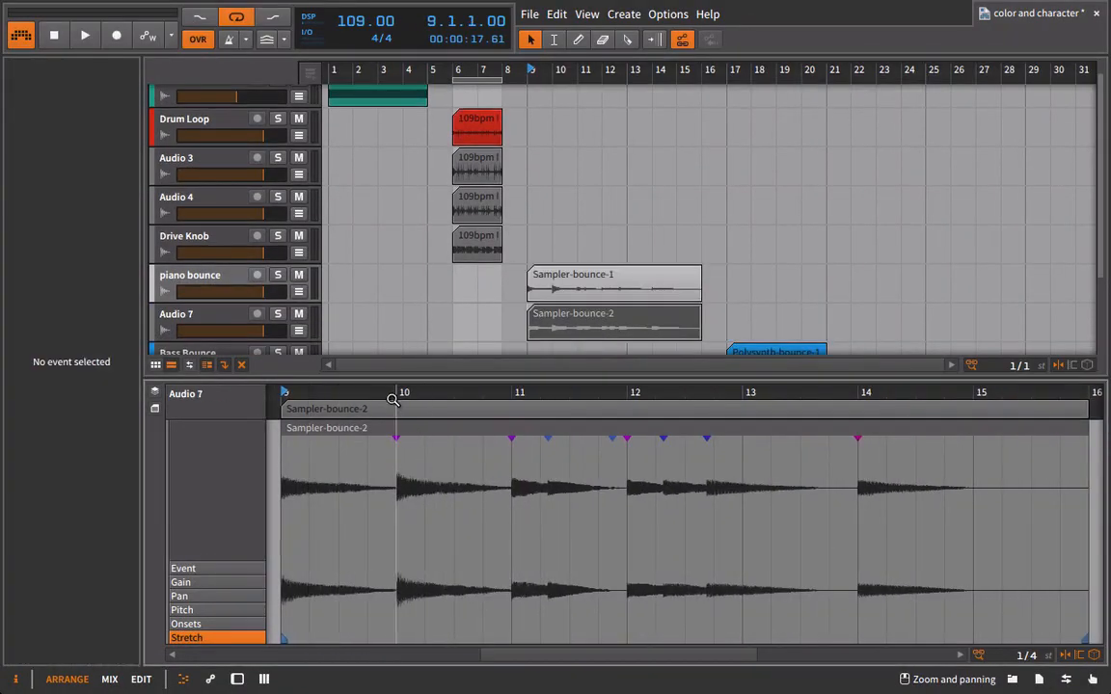
left_click_drag(394, 400, 556, 472)
left_click_drag(560, 392, 539, 432)
left_click(576, 291)
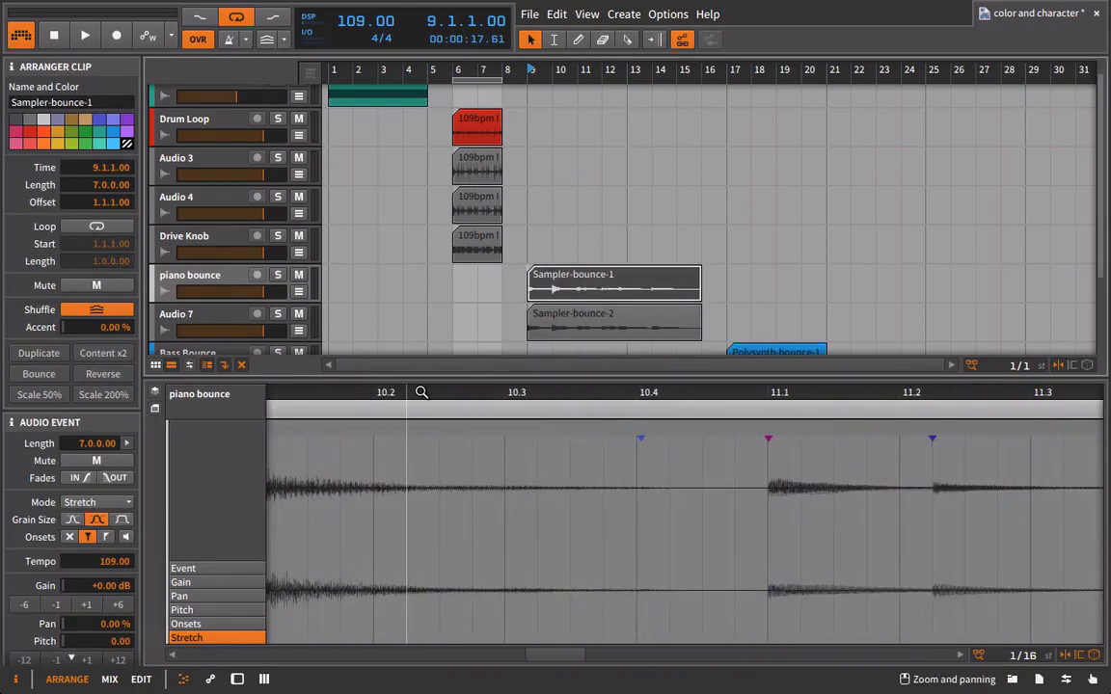
left_click_drag(413, 391, 564, 472)
left_click(578, 329)
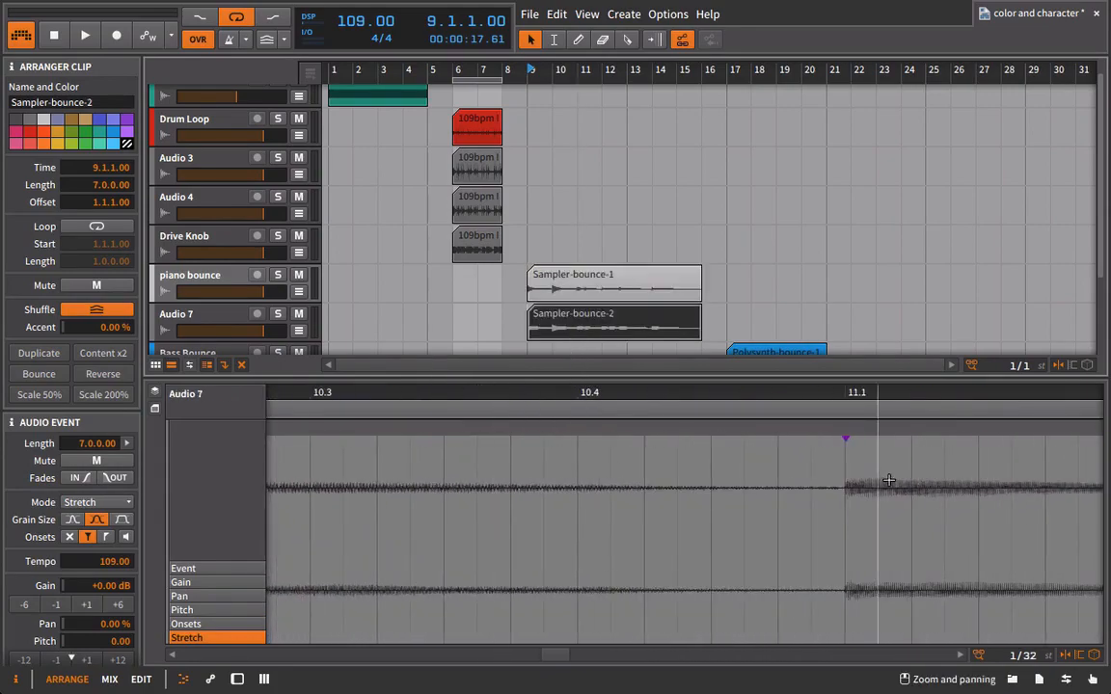
- Compare the notes from bar 11 onward in both bounced clips and finish with the whole Sampler-bounce-2 in view
left_click_drag(855, 396, 323, 336)
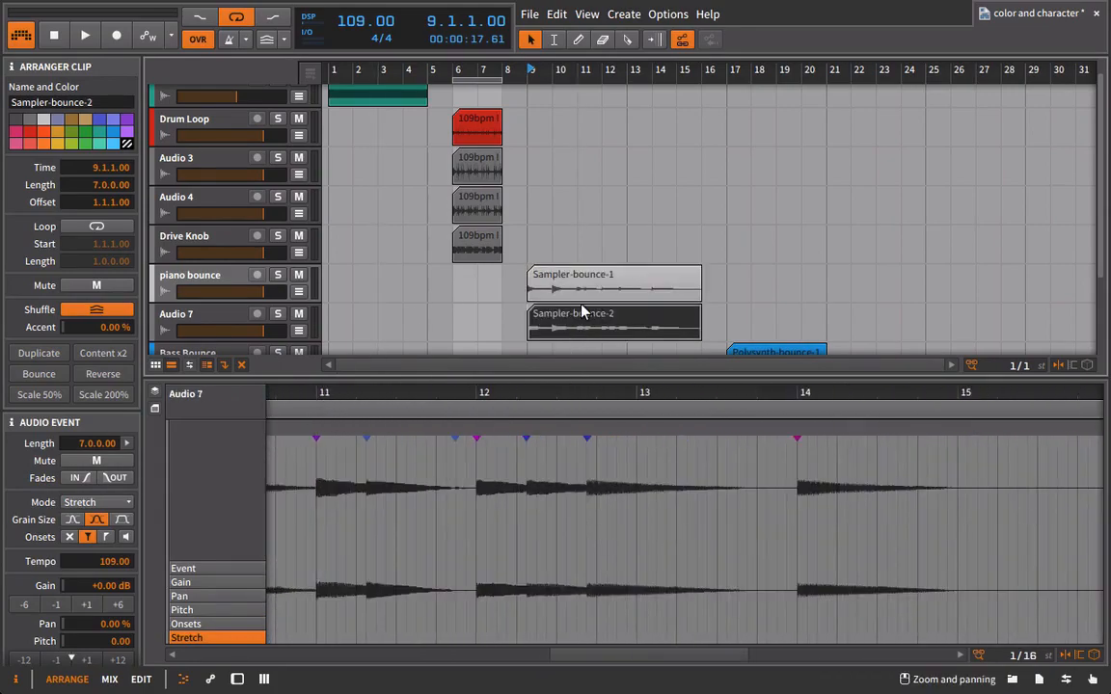
left_click(579, 312)
left_click(579, 291)
left_click_drag(743, 394, 595, 440)
left_click(604, 395)
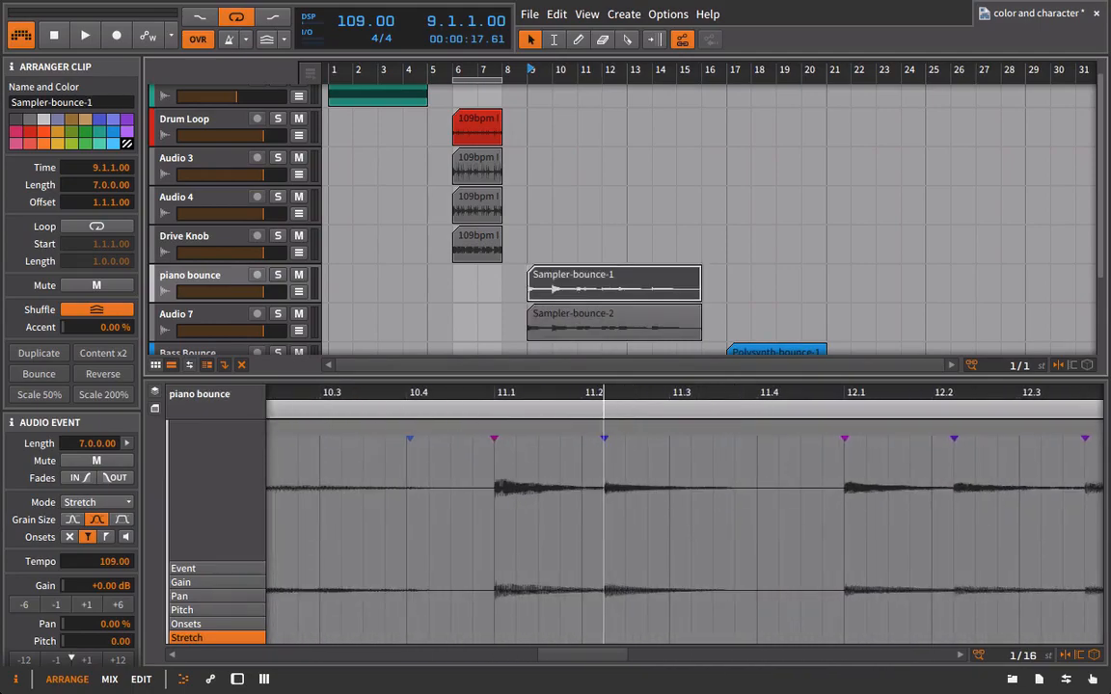
left_click(613, 339)
left_click_drag(639, 412, 555, 318)
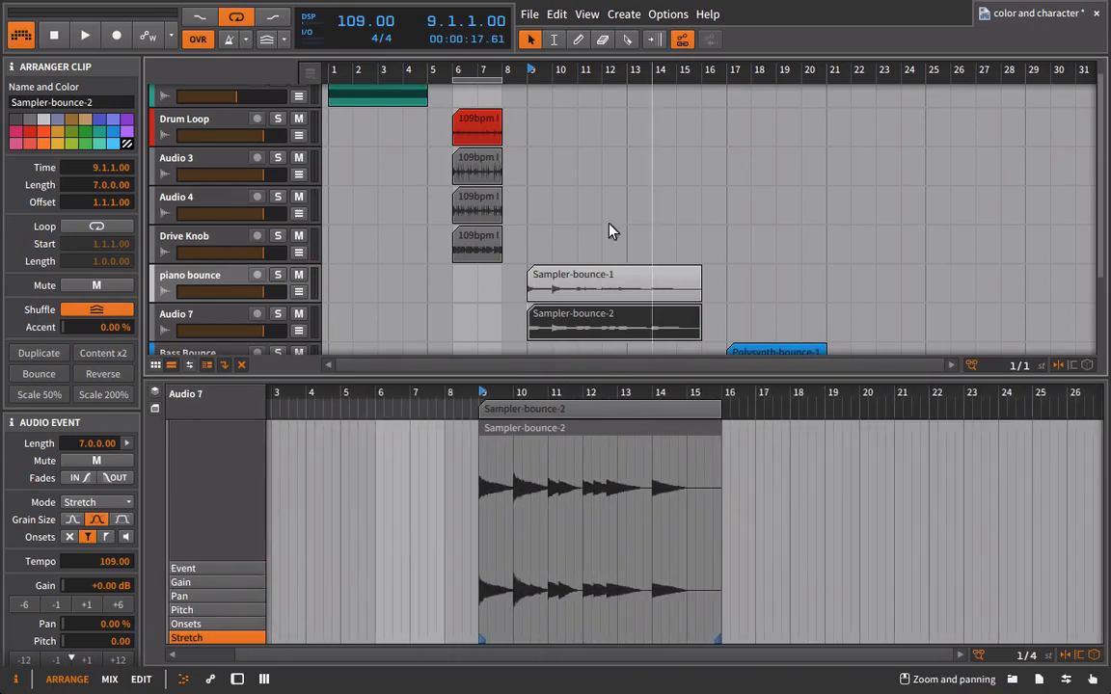
- Copy the FuzzPlus3 device from the Drum Loop track to the piano bounce track, placing it active after TSC 1.0
double_click(220, 279)
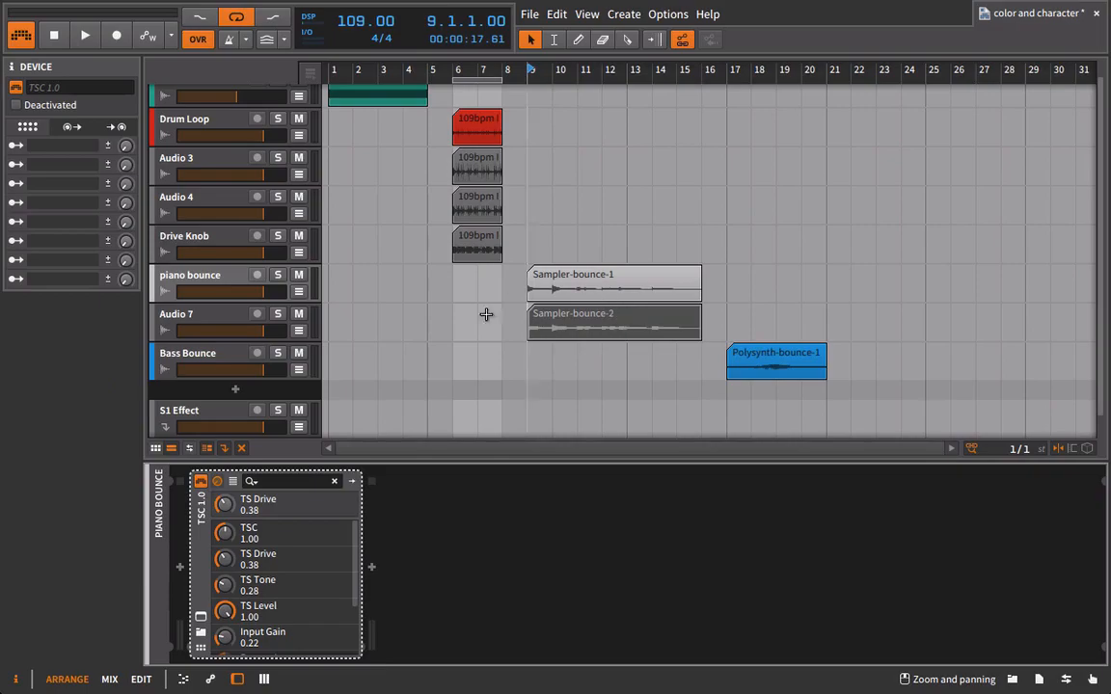
left_click(205, 117)
double_click(289, 526)
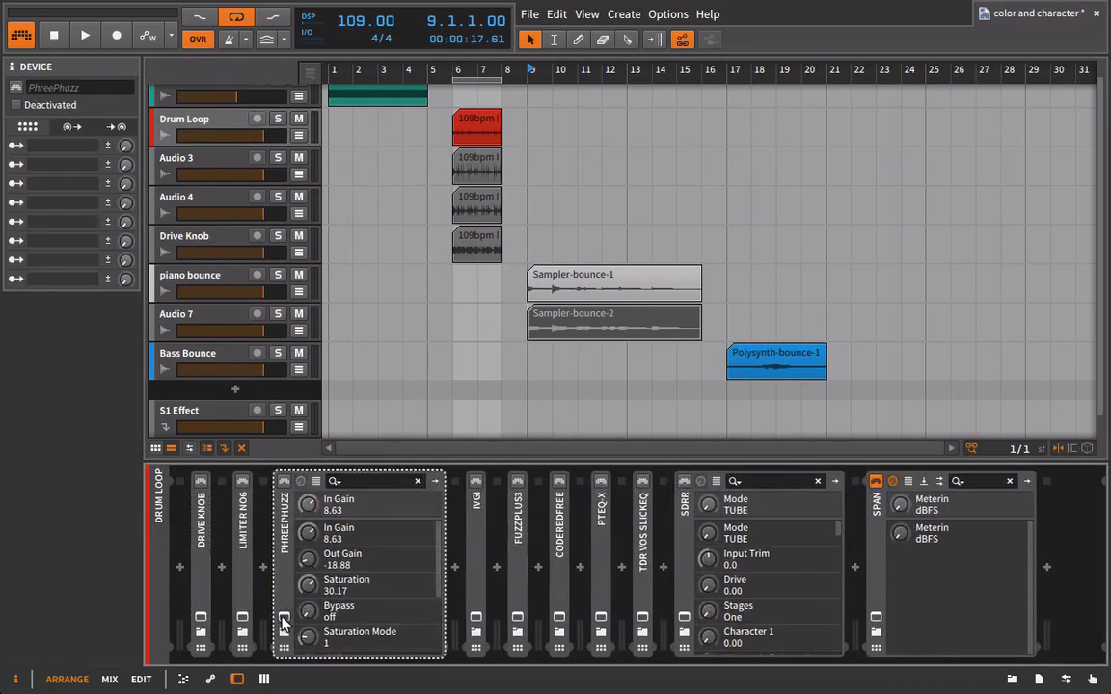
double_click(293, 528)
left_click(208, 282)
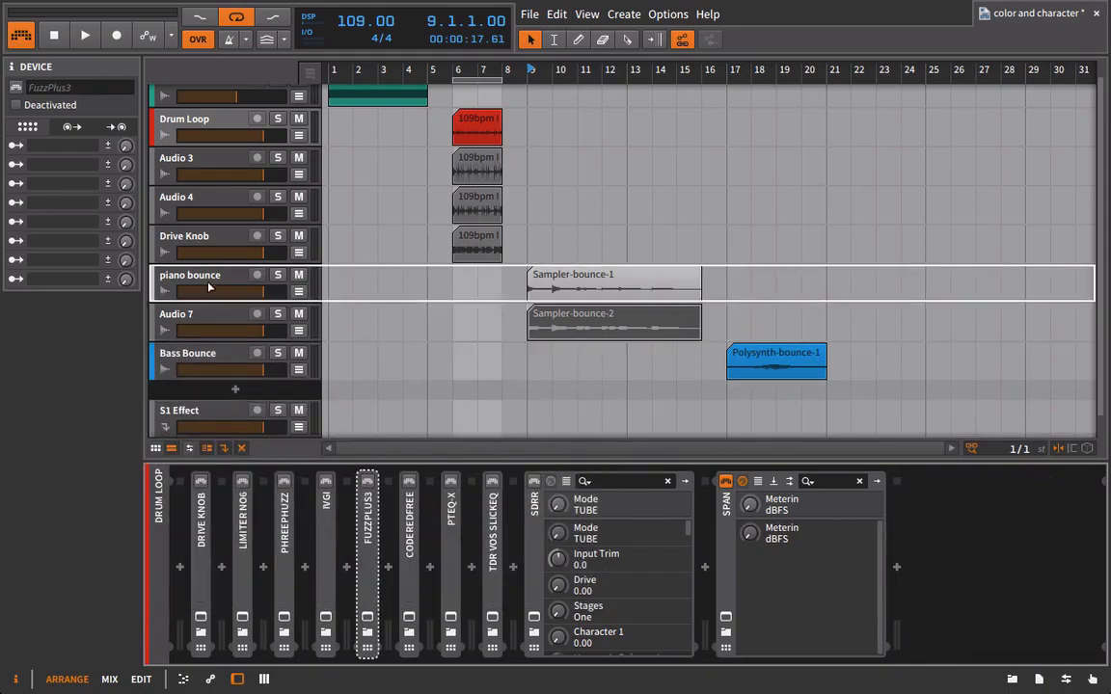
double_click(214, 536)
double_click(248, 580)
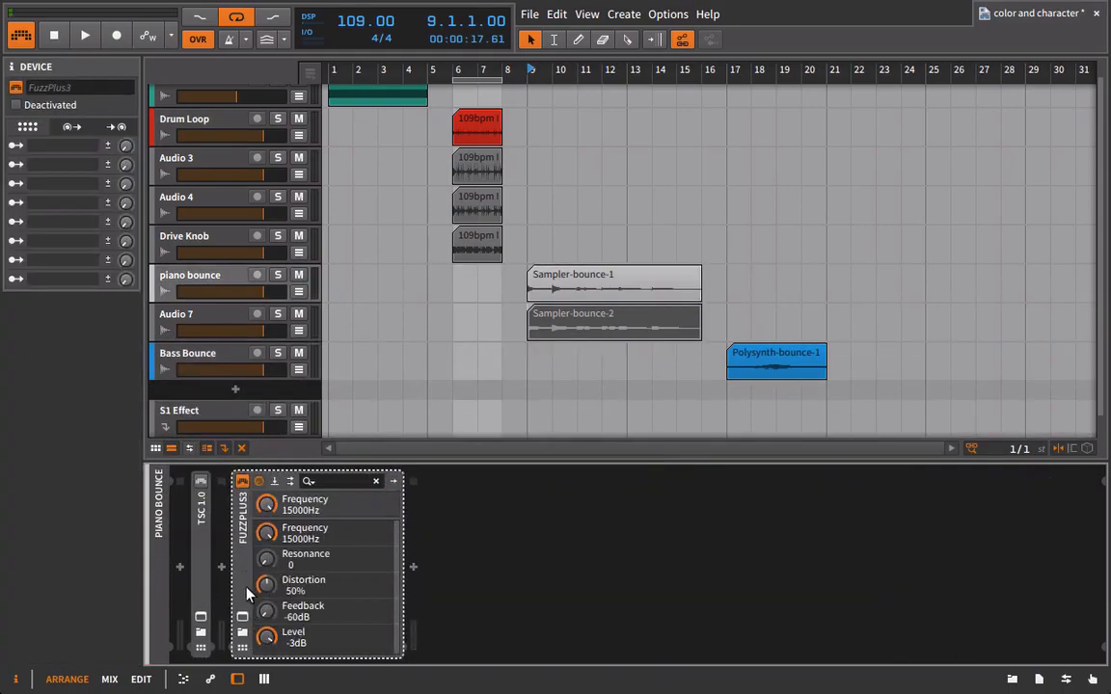
- Open the FuzzPlus3 window on the piano bounce track and lower the distortion to 11%
left_click(243, 617)
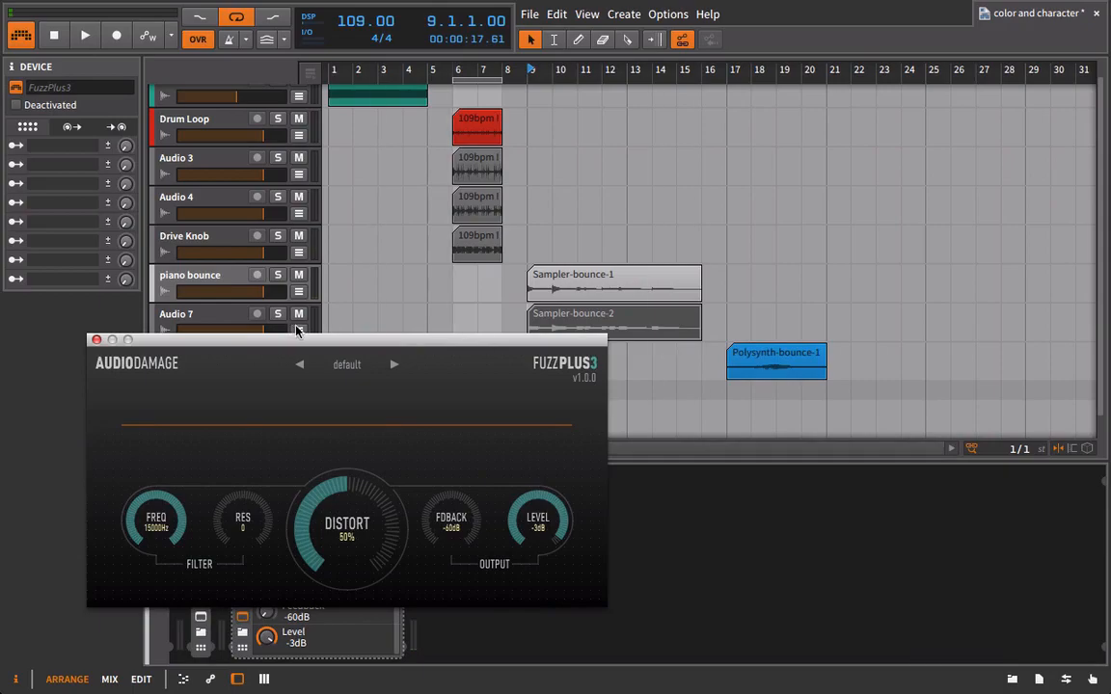
left_click_drag(540, 345, 1044, 288)
left_click_drag(887, 498, 817, 529)
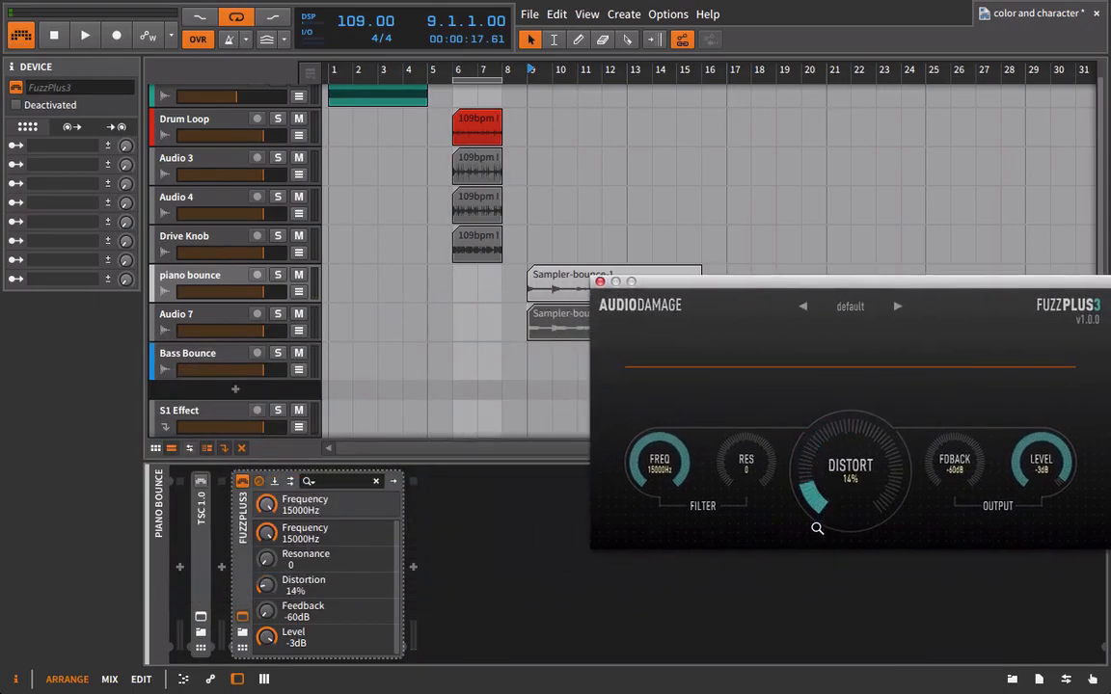
- Play the piano bounce through FuzzPlus3 and mute the Audio 7 track during playback
key("space")
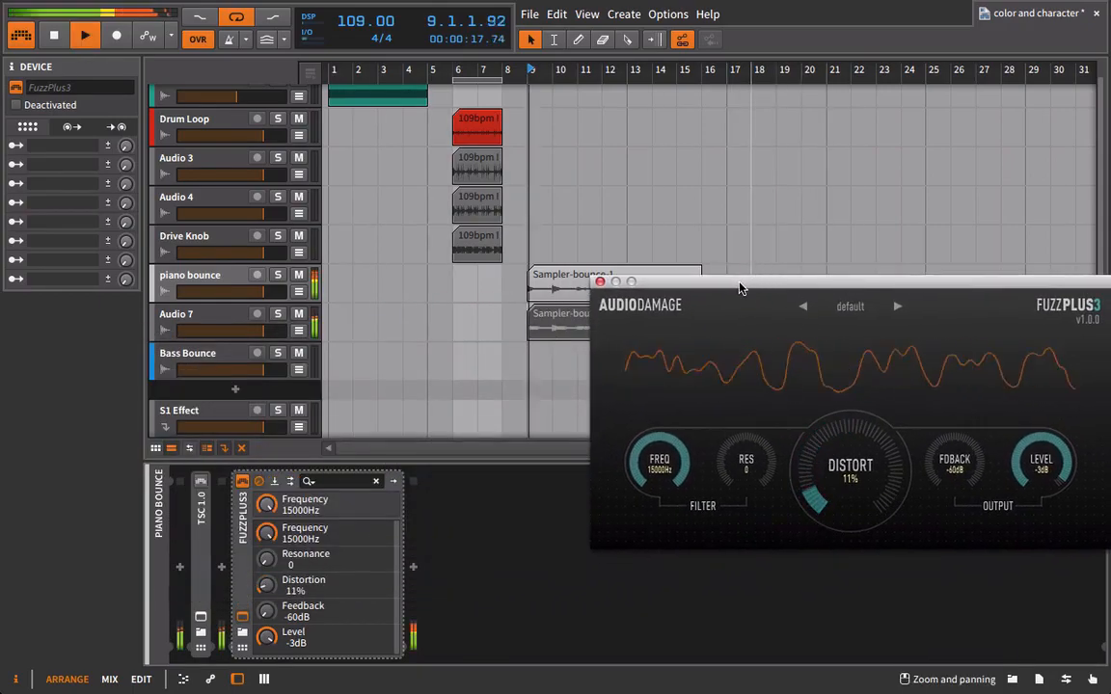
left_click_drag(753, 280, 587, 314)
left_click(299, 316)
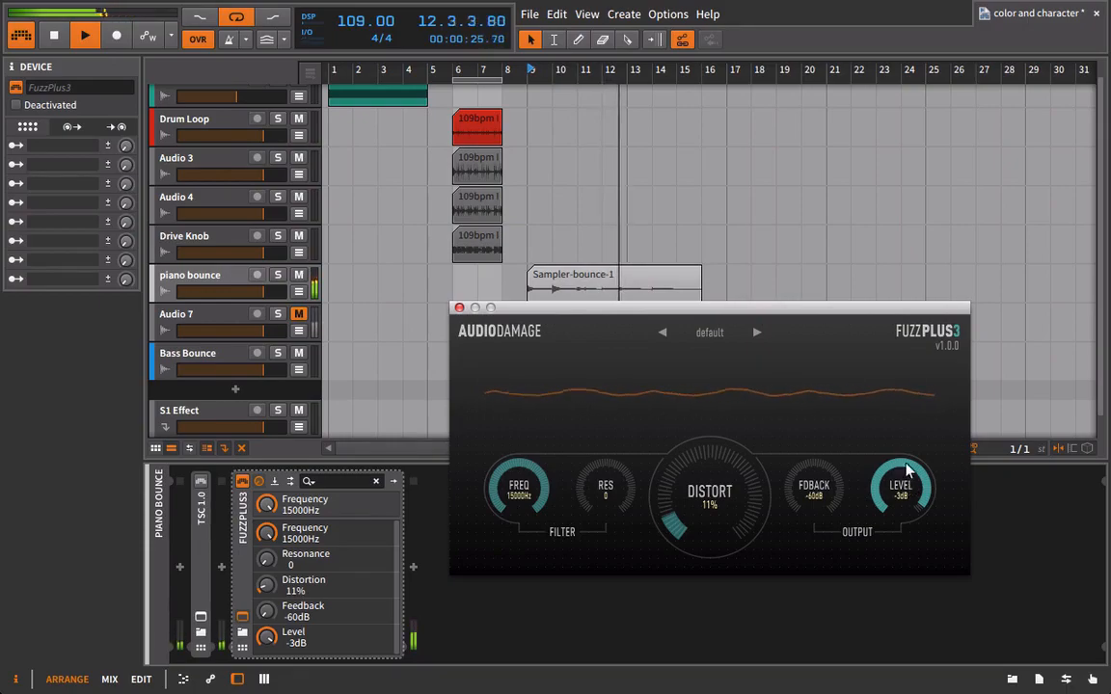
key("space")
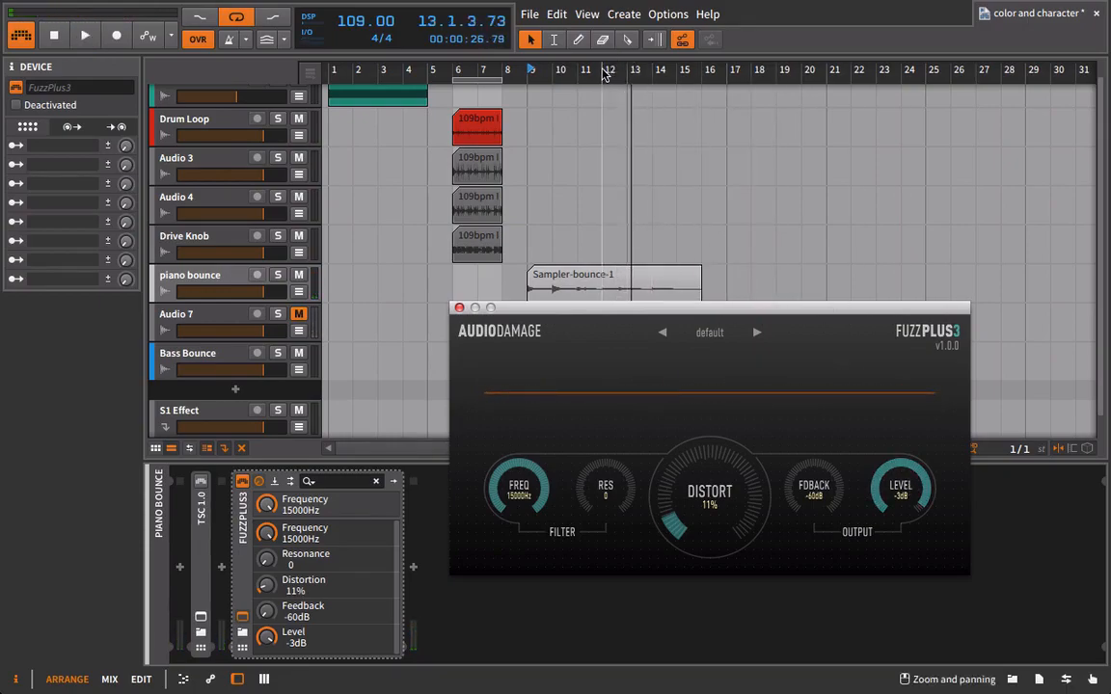
- Replay the start of the distorted piano bounce from bar 9 while watching the FuzzPlus3 waveform display
left_click_drag(605, 74, 577, 89)
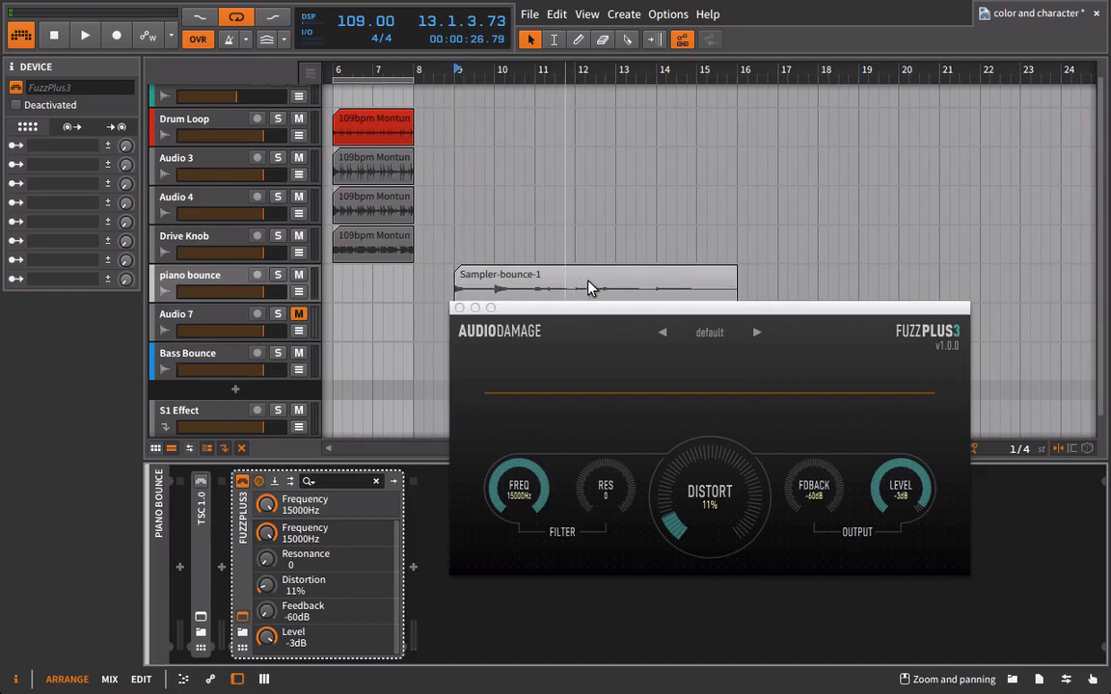
key("space")
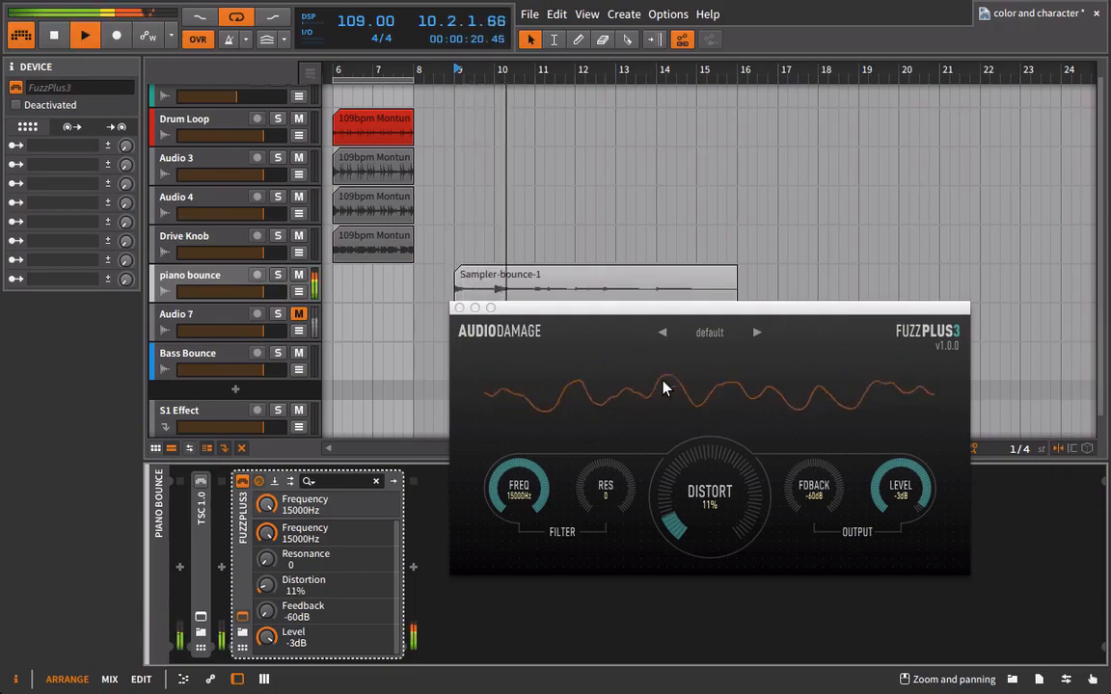
key("space")
- Set the play start to bar 10, audition the distorted piano from there repeatedly, and close the FuzzPlus3 window
left_click_drag(503, 72, 490, 118)
left_click(476, 72)
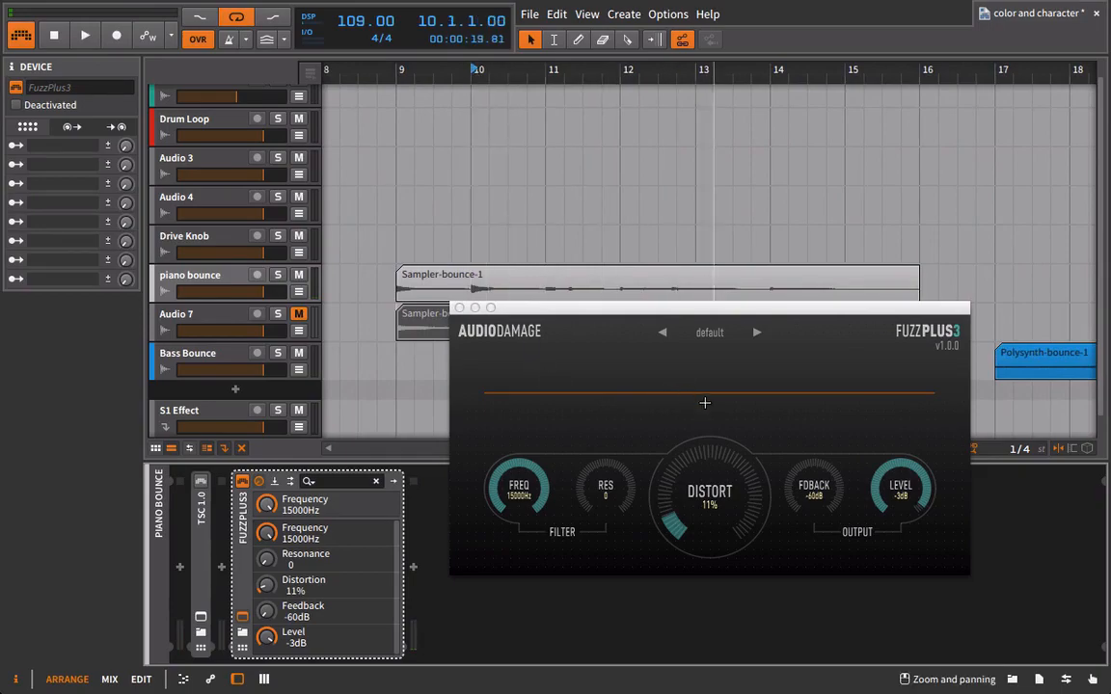
key("space")
key("space")
key("space")
key("space")
key("space")
key("space")
key("space")
key("space")
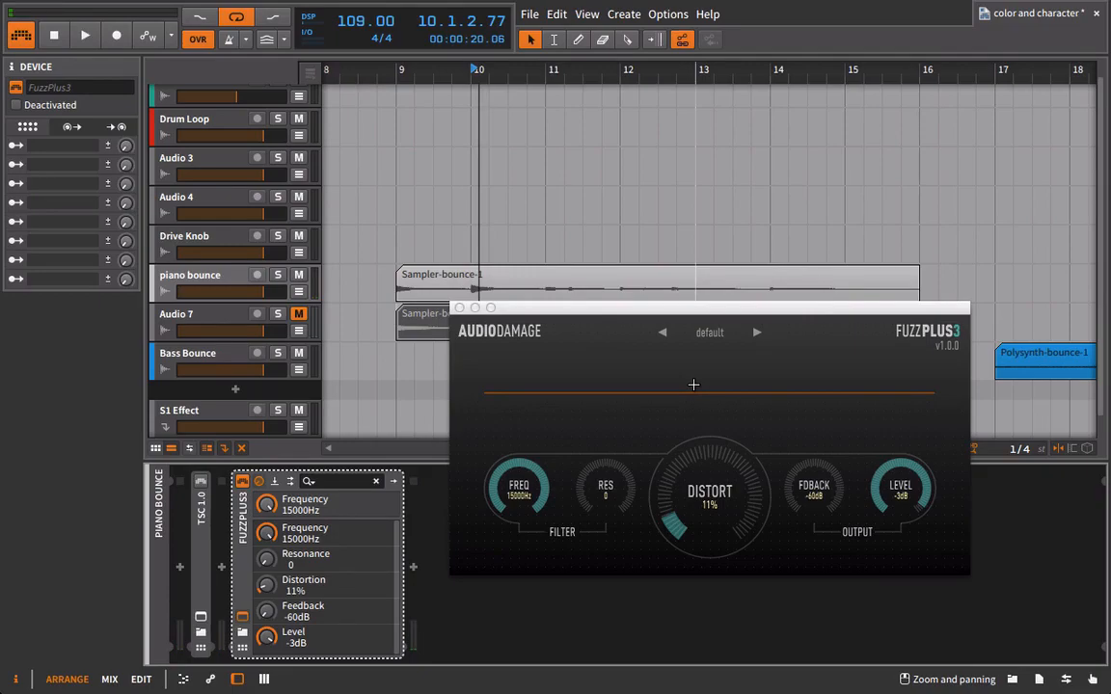
key("space")
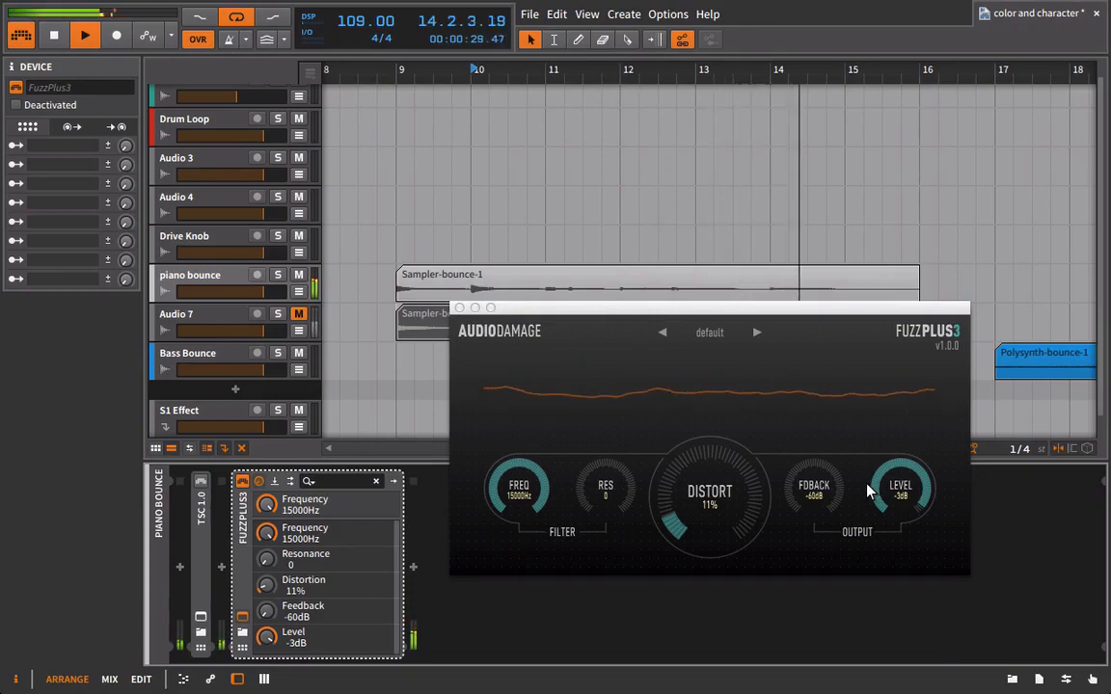
left_click(459, 308)
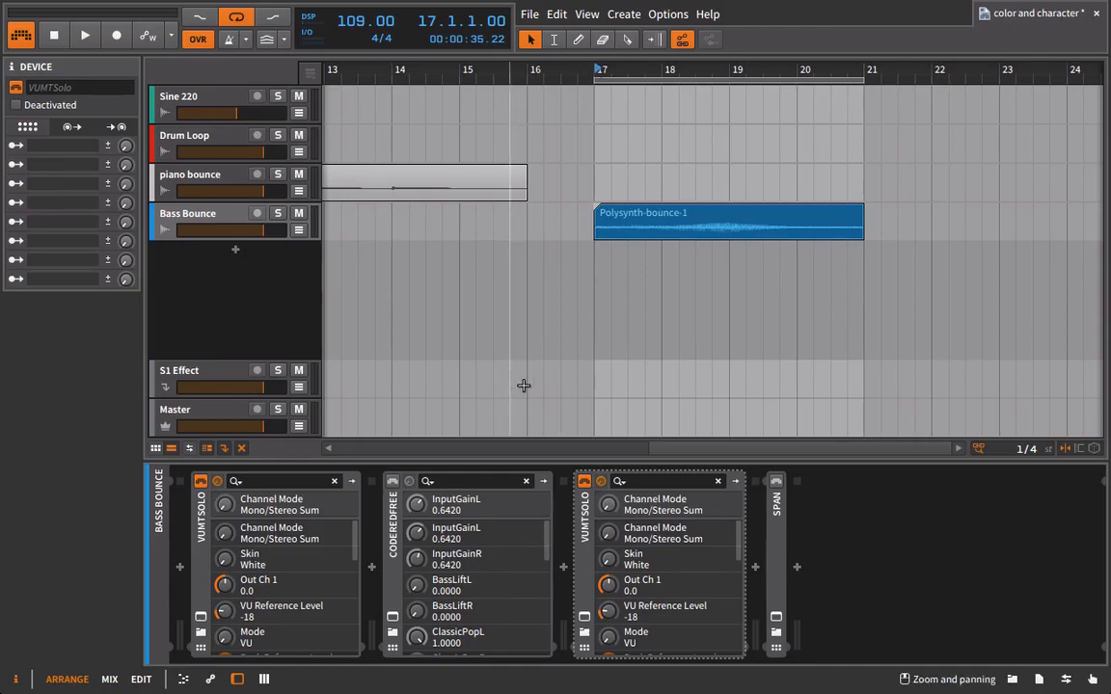
- Open CodeRedFree on the Bass Bounce track and lower its right input gain to 0.5046
left_click(392, 616)
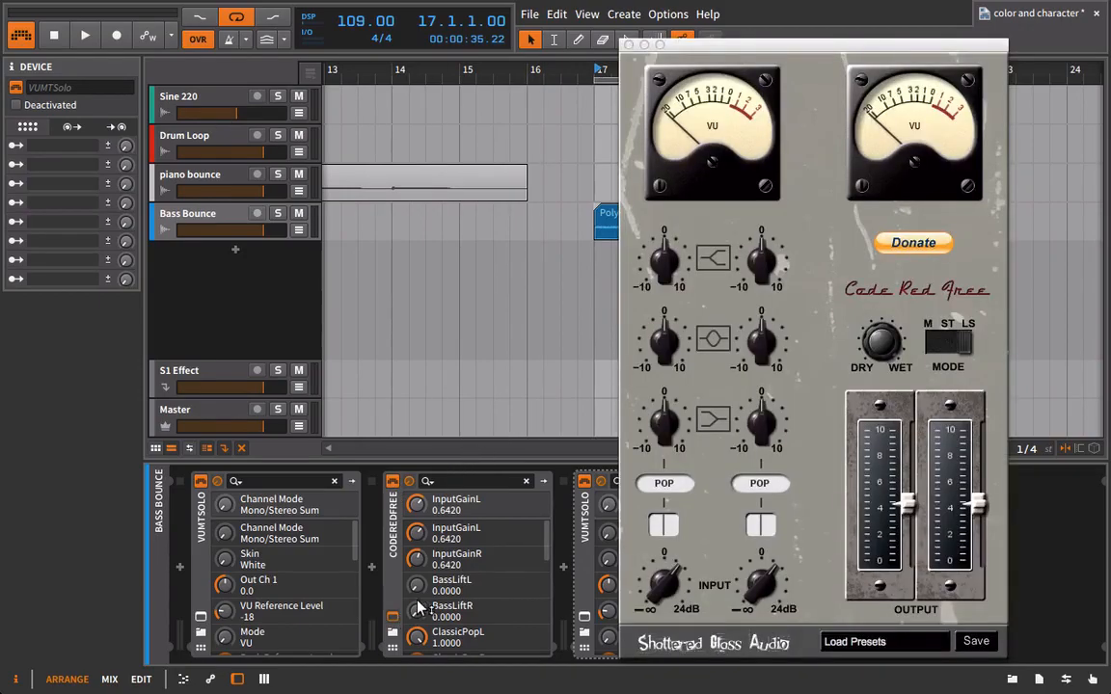
left_click_drag(725, 48, 666, 46)
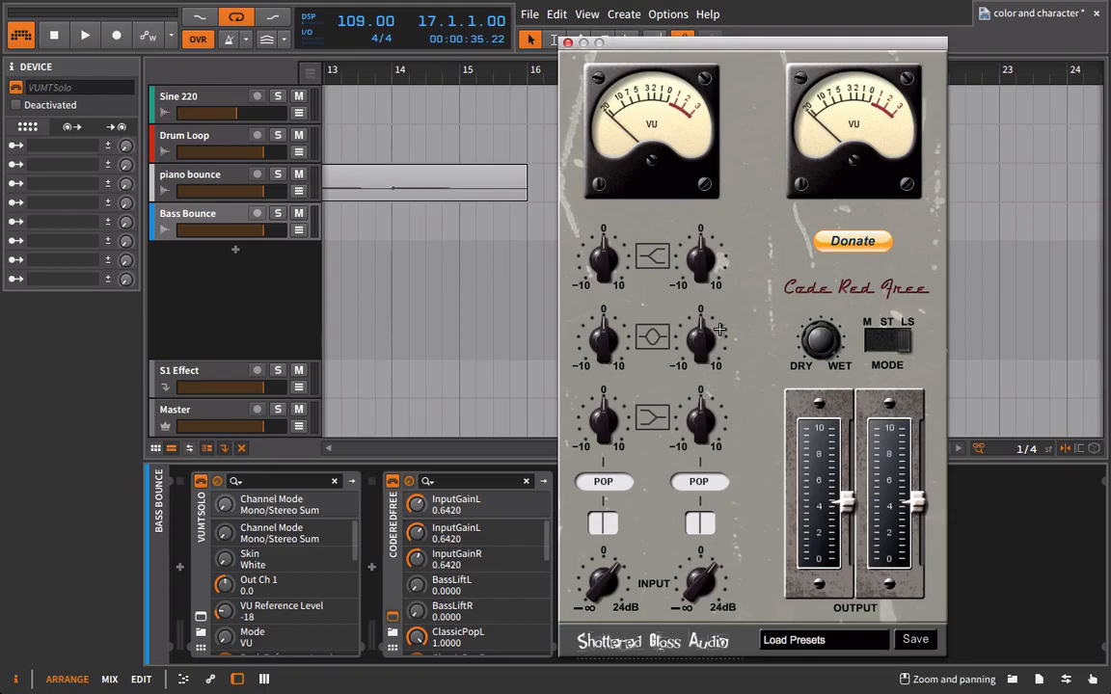
left_click_drag(703, 579, 704, 610)
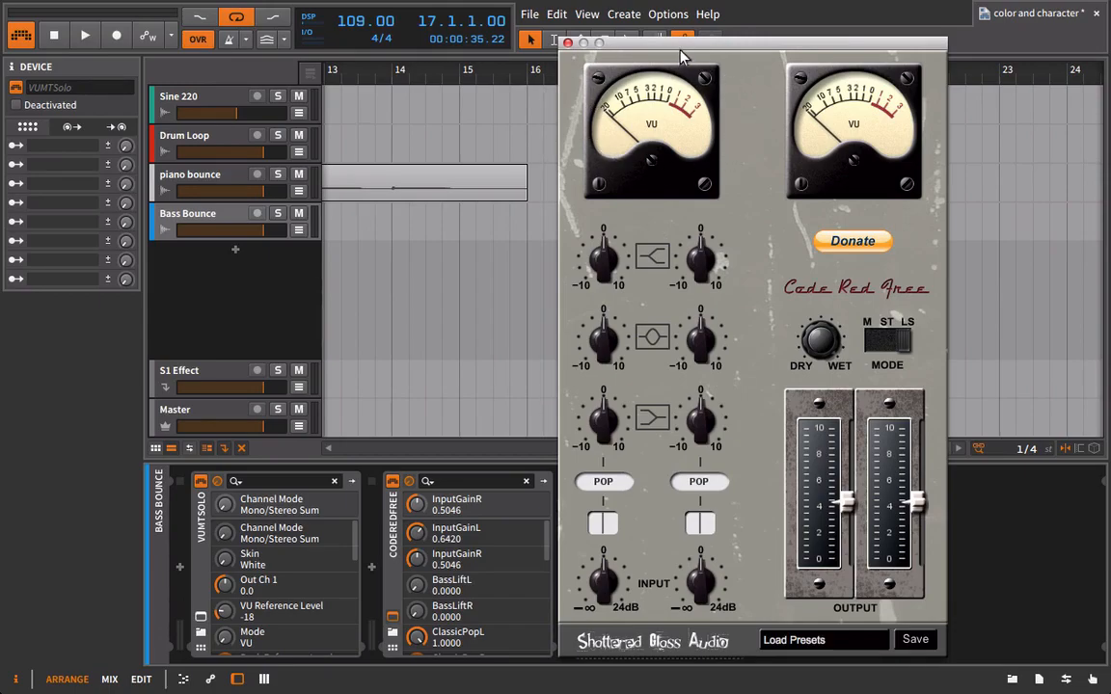
- Place the CodeRedFree window clear of the bass clip and play the clip to watch the VU meters
left_click_drag(611, 44, 295, 68)
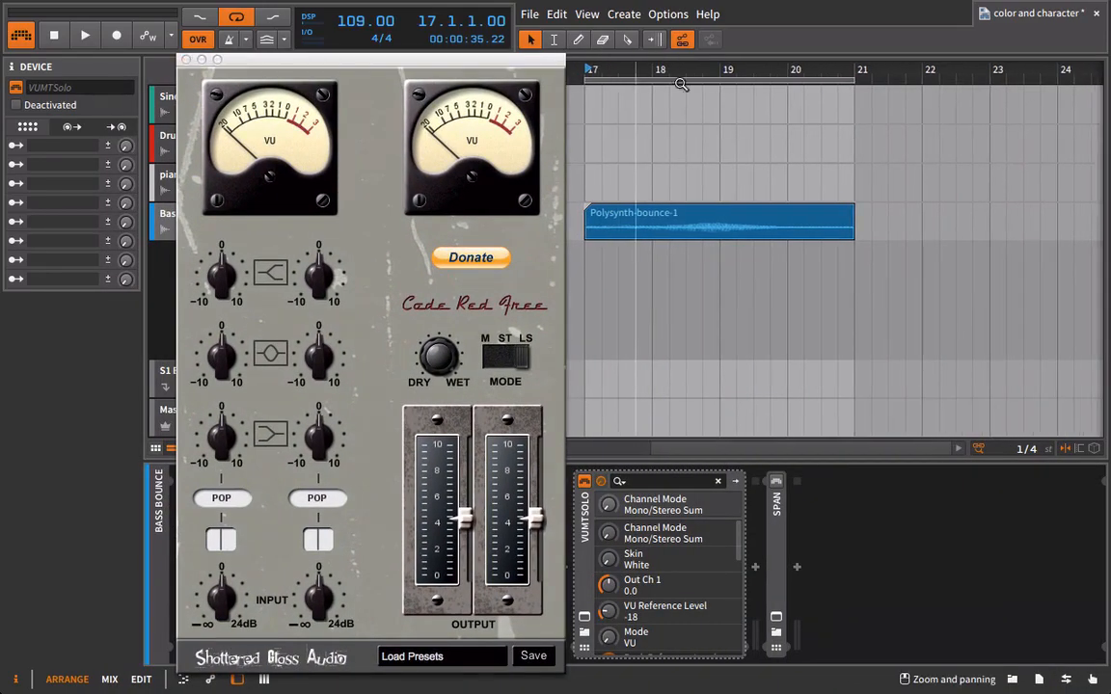
key("space")
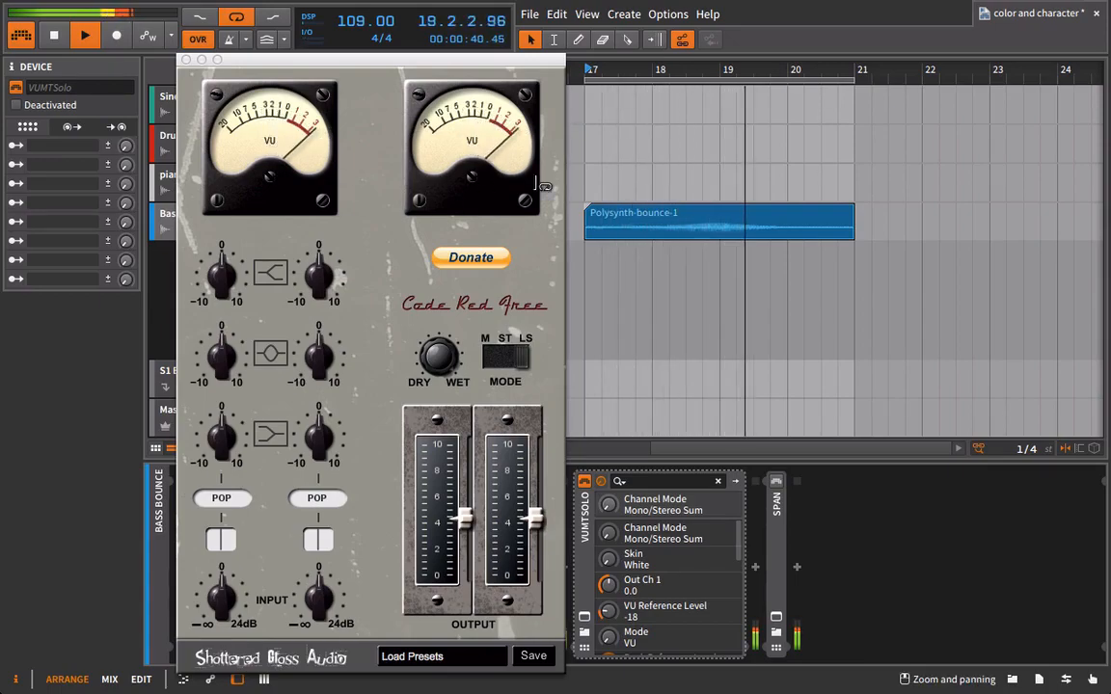
key("space")
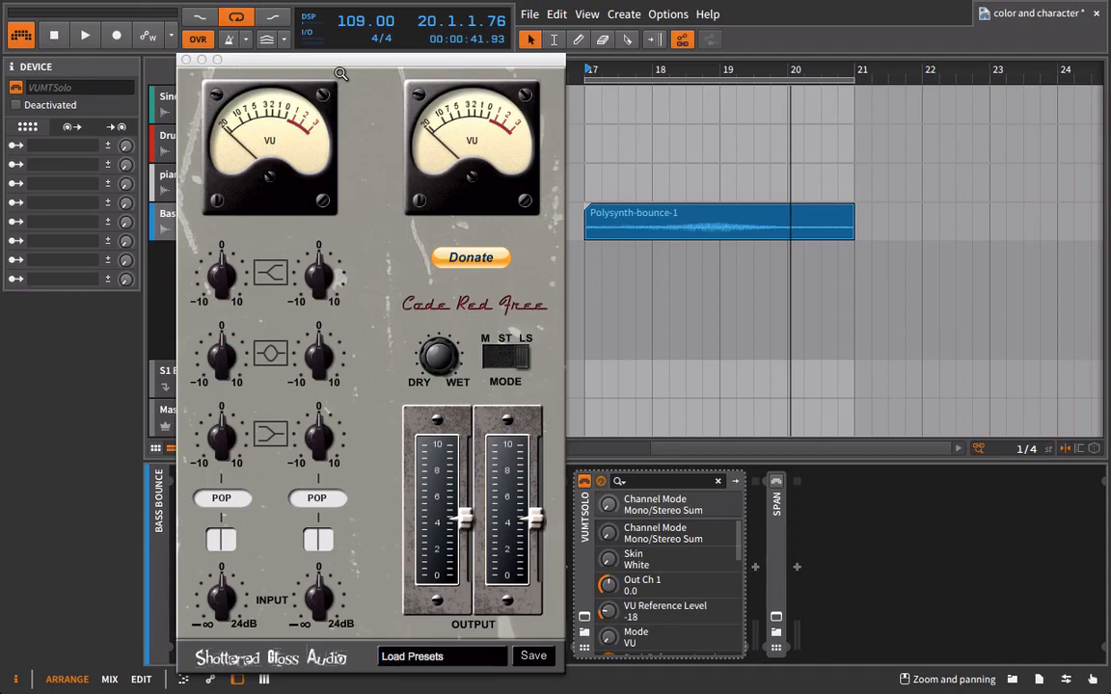
- Select the Bass Bounce track and place the CodeRedFree window so the whole Polysynth-bounce-1 clip is exposed
left_click_drag(309, 66, 898, 153)
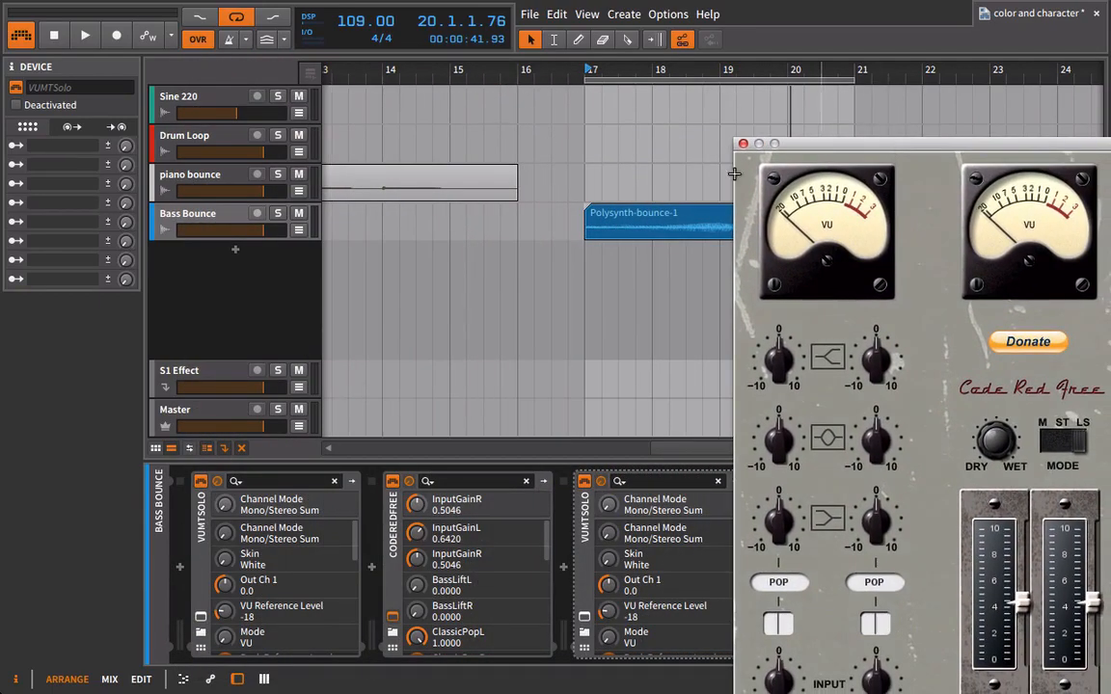
left_click(188, 218)
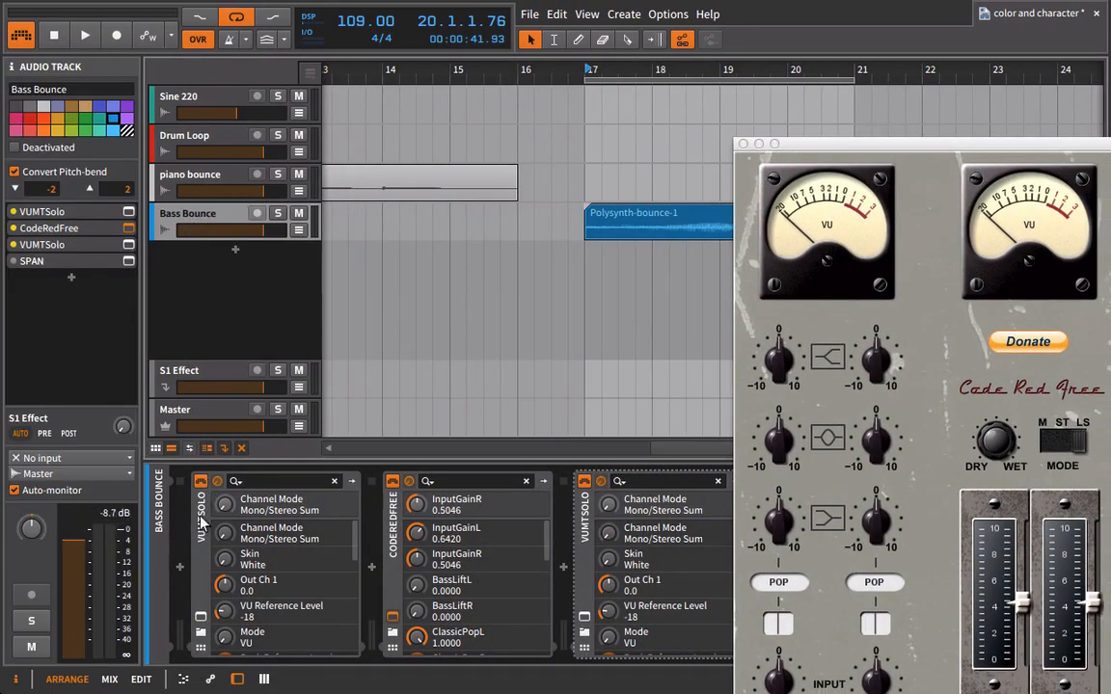
left_click_drag(886, 146, 846, 93)
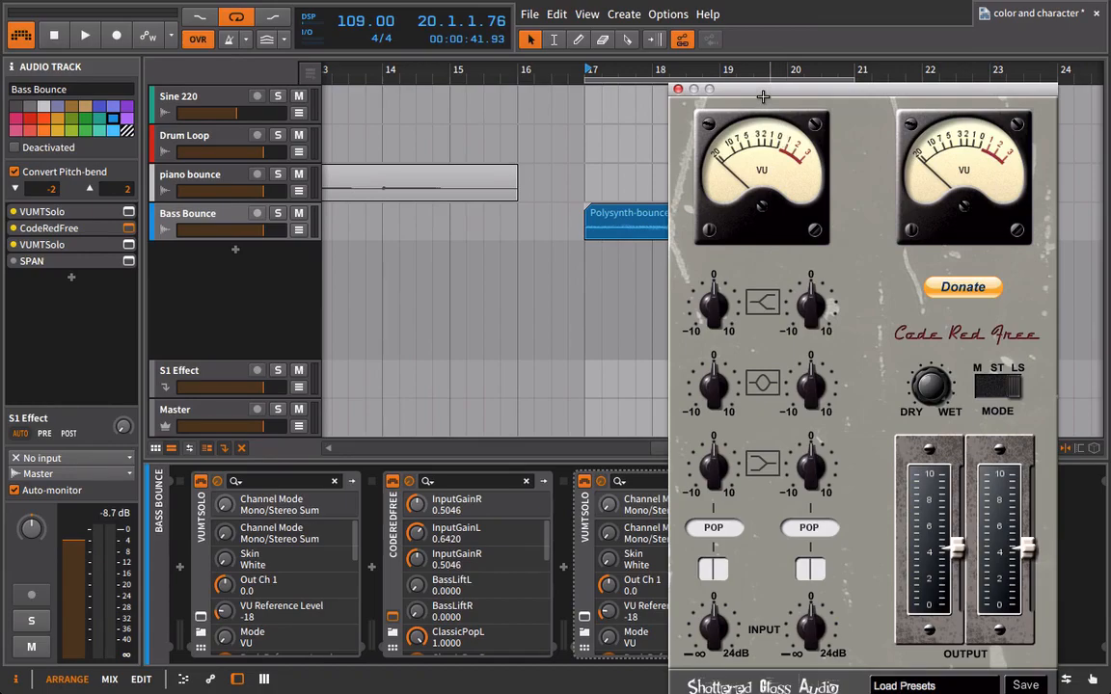
left_click_drag(765, 93, 768, 88)
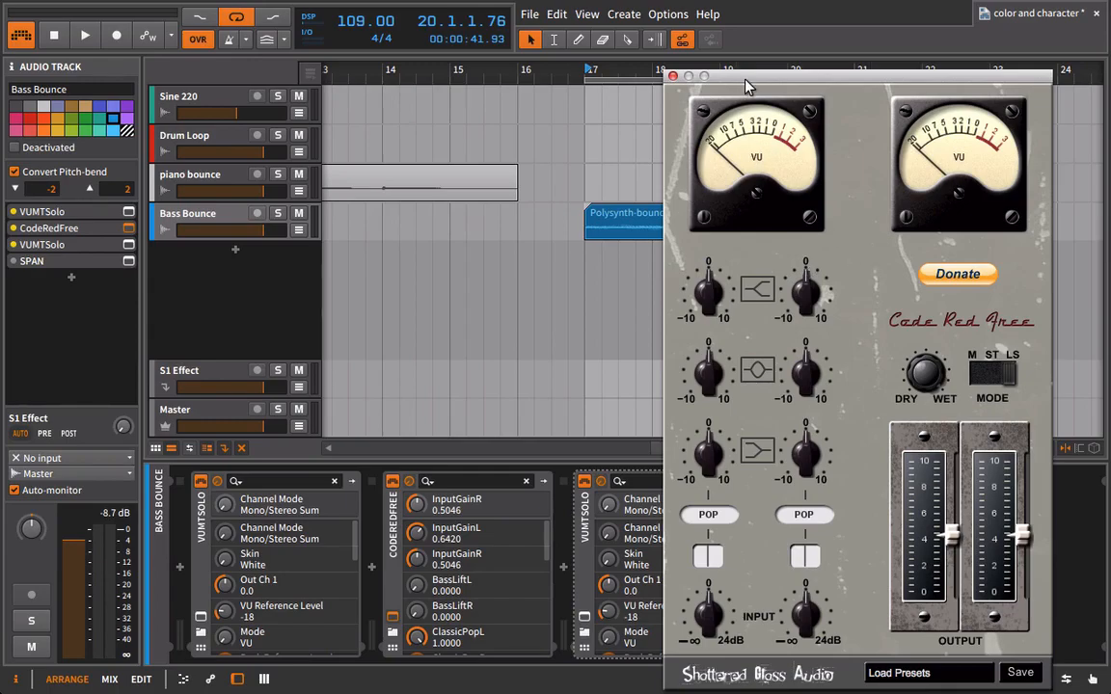
left_click_drag(748, 87, 51, 60)
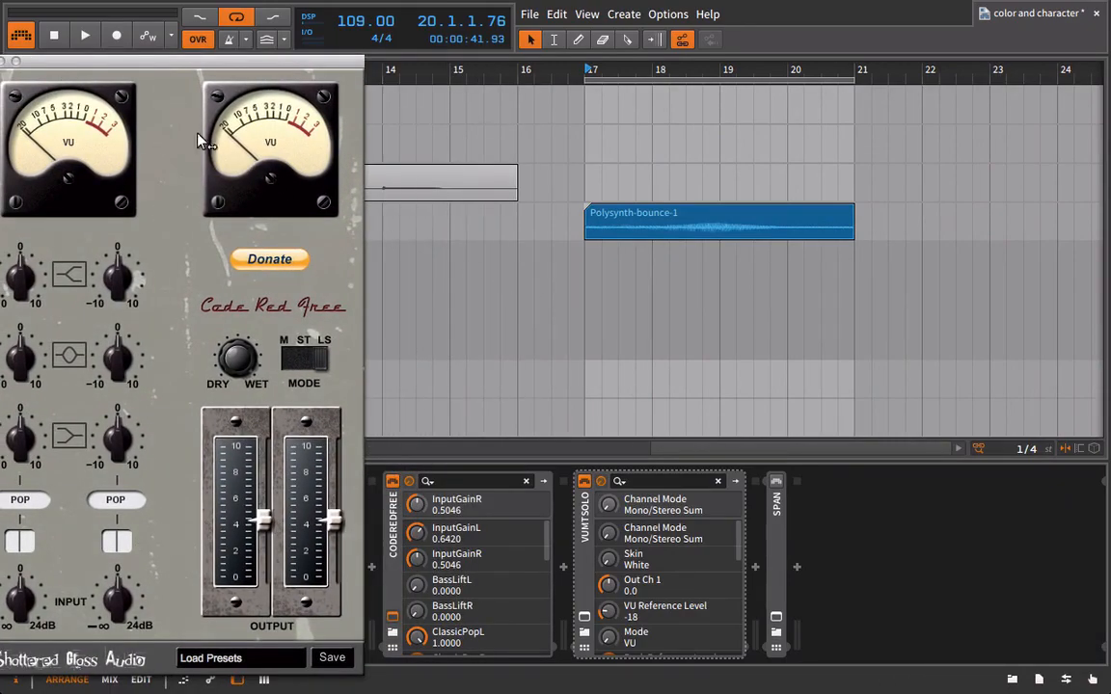
left_click_drag(667, 72, 672, 214)
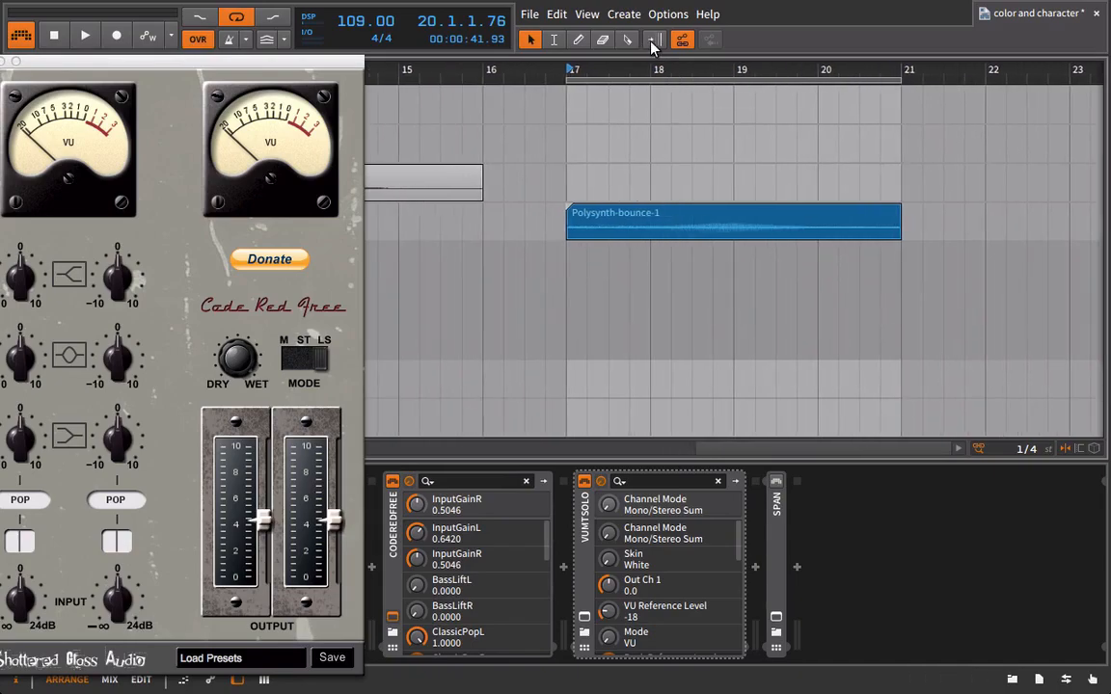
- Play the bass clip repeatedly from bar 18, toggling CodeRedFree off and on to compare the sound
key("space")
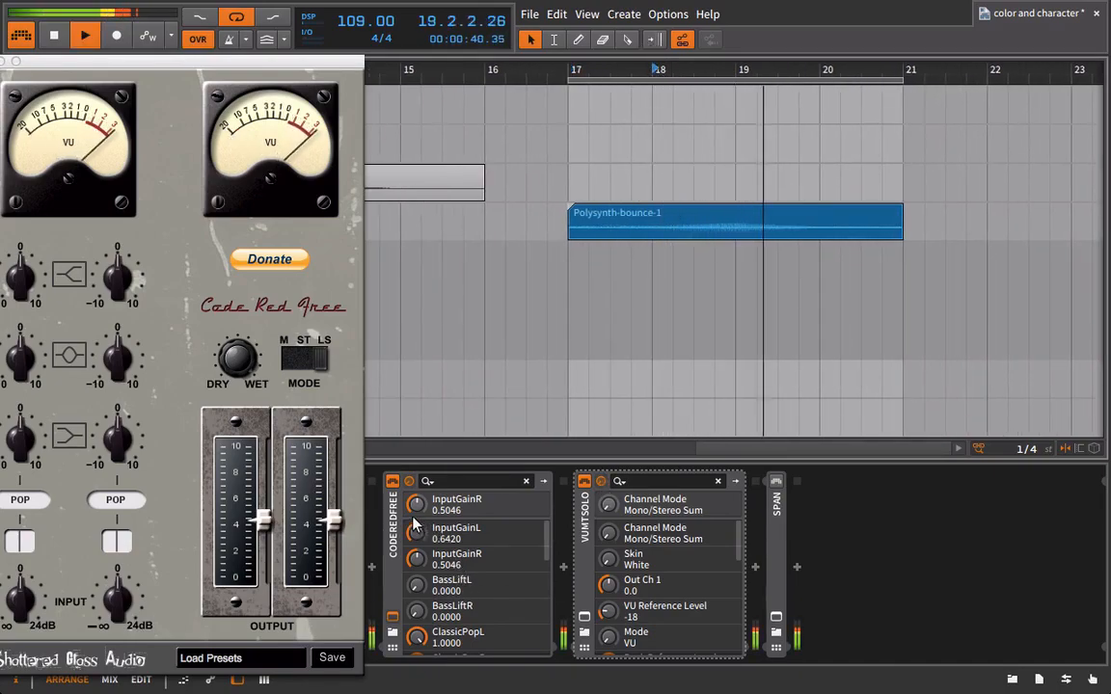
key("space")
left_click(392, 495)
left_click(393, 481)
key("space")
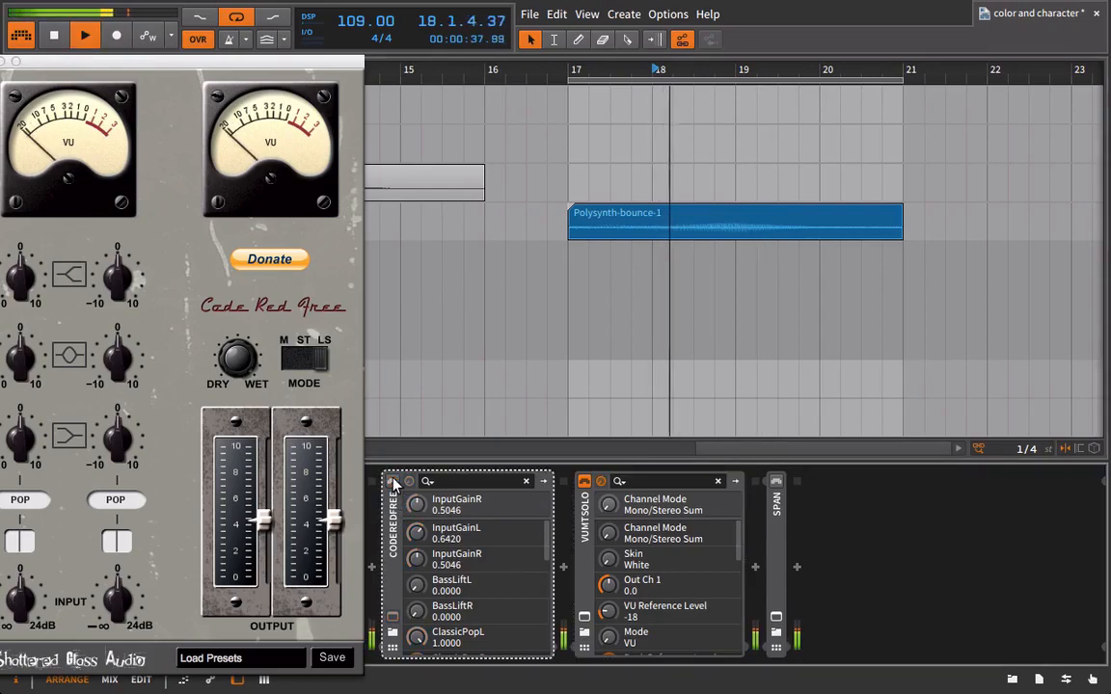
left_click(393, 481)
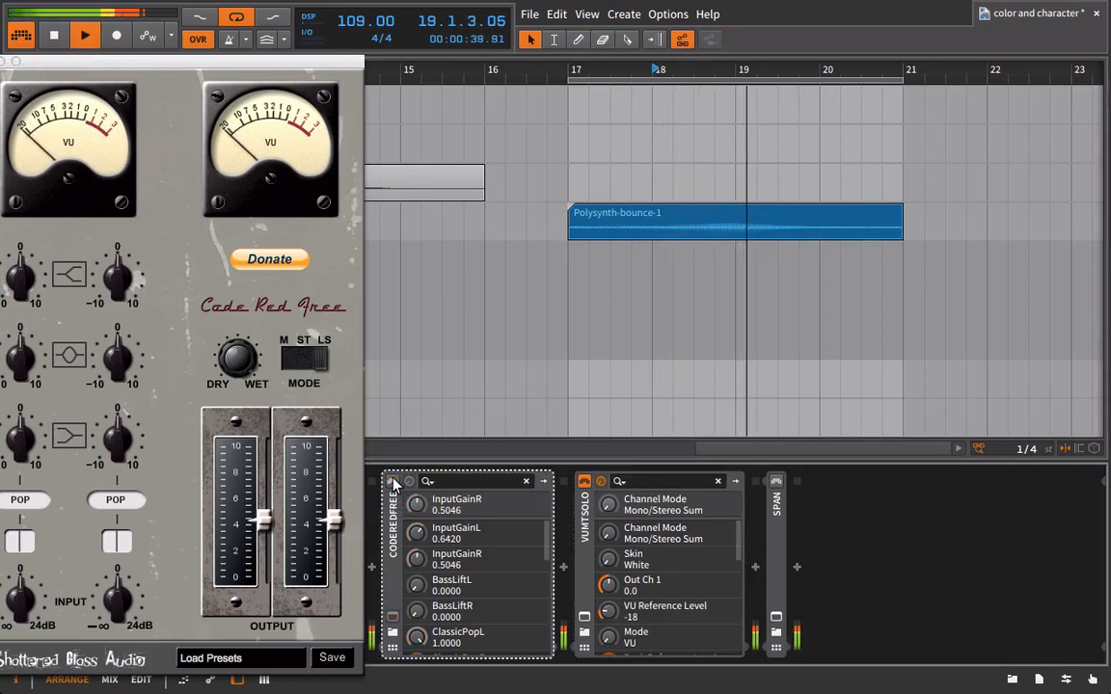
key("space")
key("space")
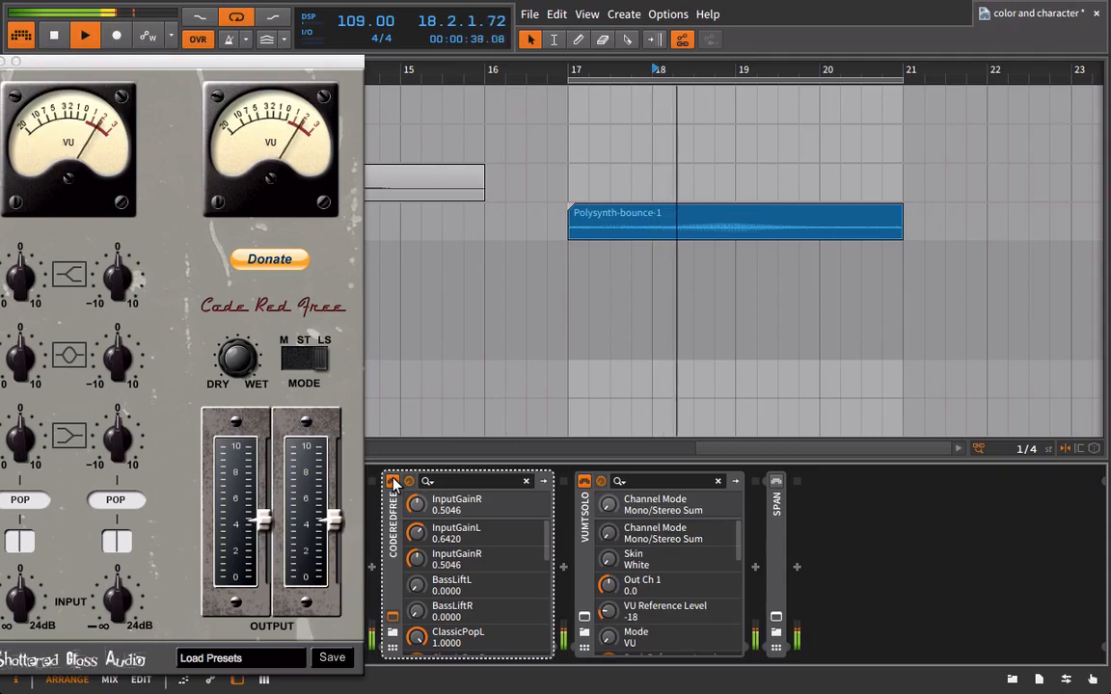
left_click(392, 481)
key("space")
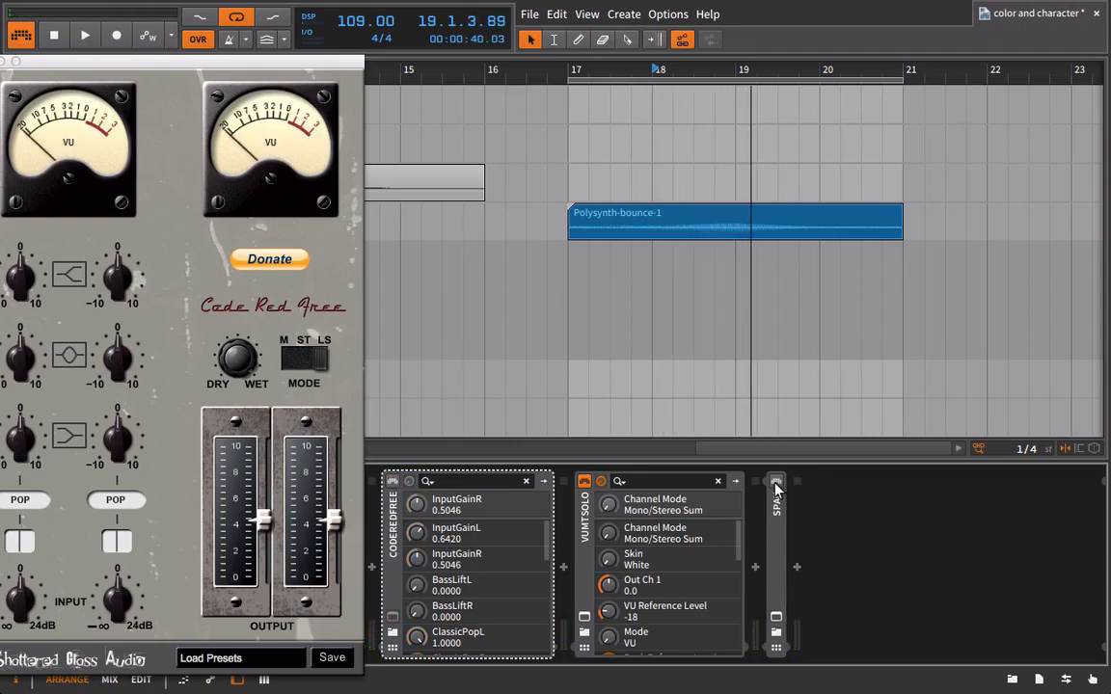
- Enable and open SPAN beside CodeRedFree, then play the bass and reactivate CodeRedFree to compare the spectra
left_click(776, 634)
left_click_drag(827, 74, 530, 115)
key("space")
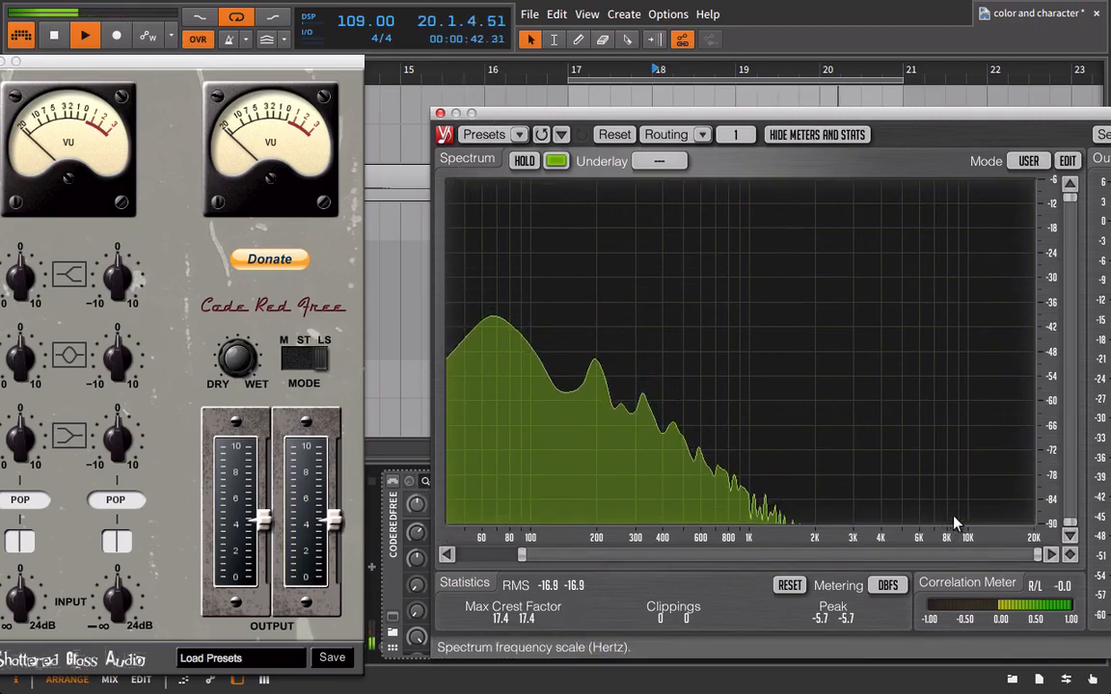
left_click(410, 482)
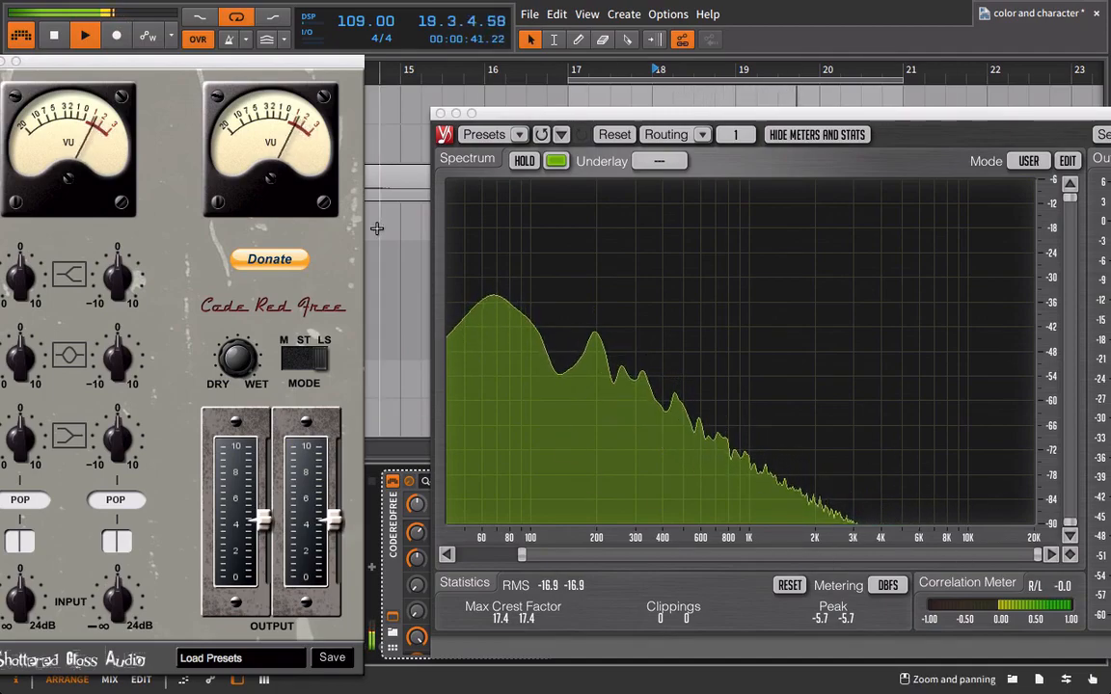
- Lower CodeRedFree's right input gain to 0.1314, audition the bass at that level, and close the plugin window
left_click_drag(204, 65, 291, 59)
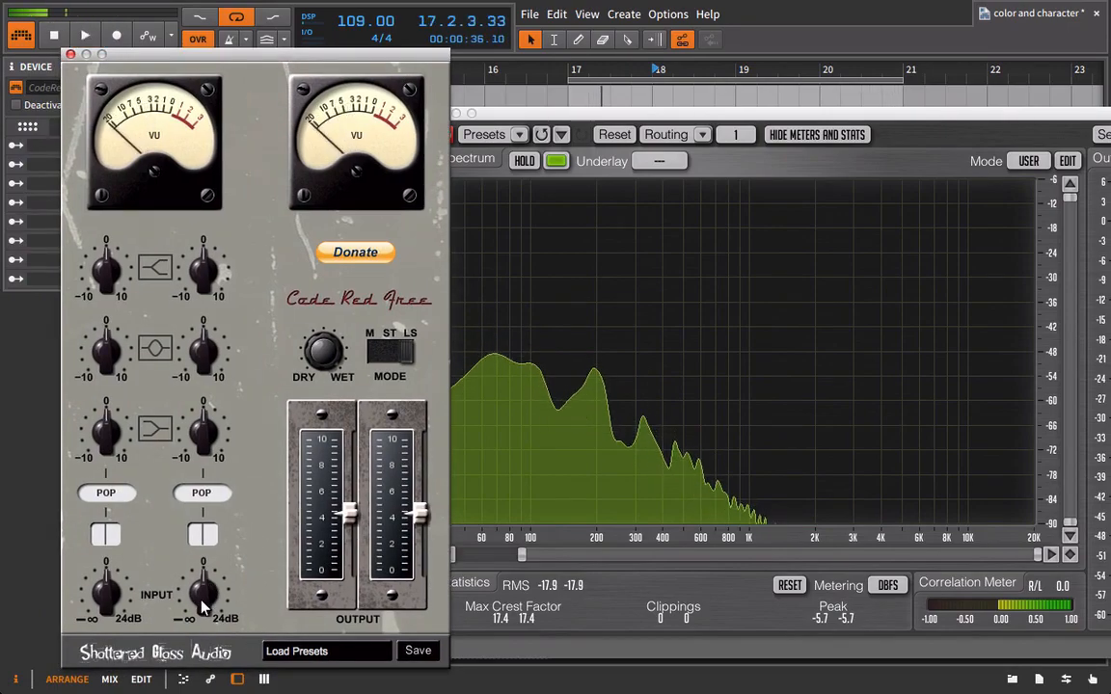
left_click_drag(202, 594, 203, 641)
key("space")
key("space")
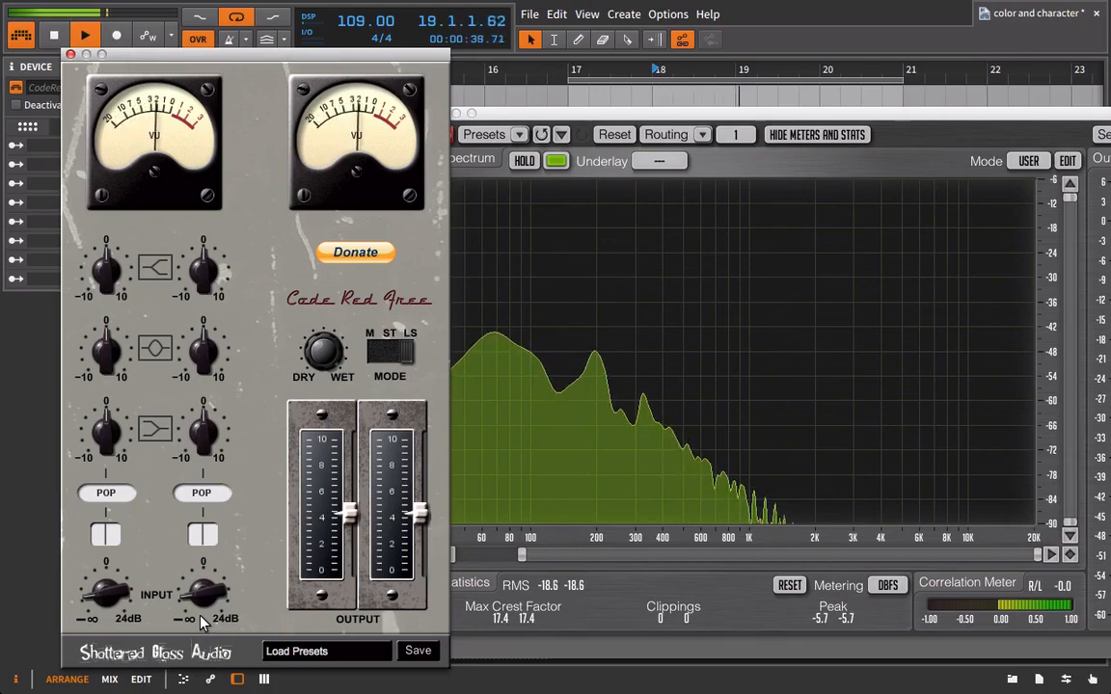
key("space")
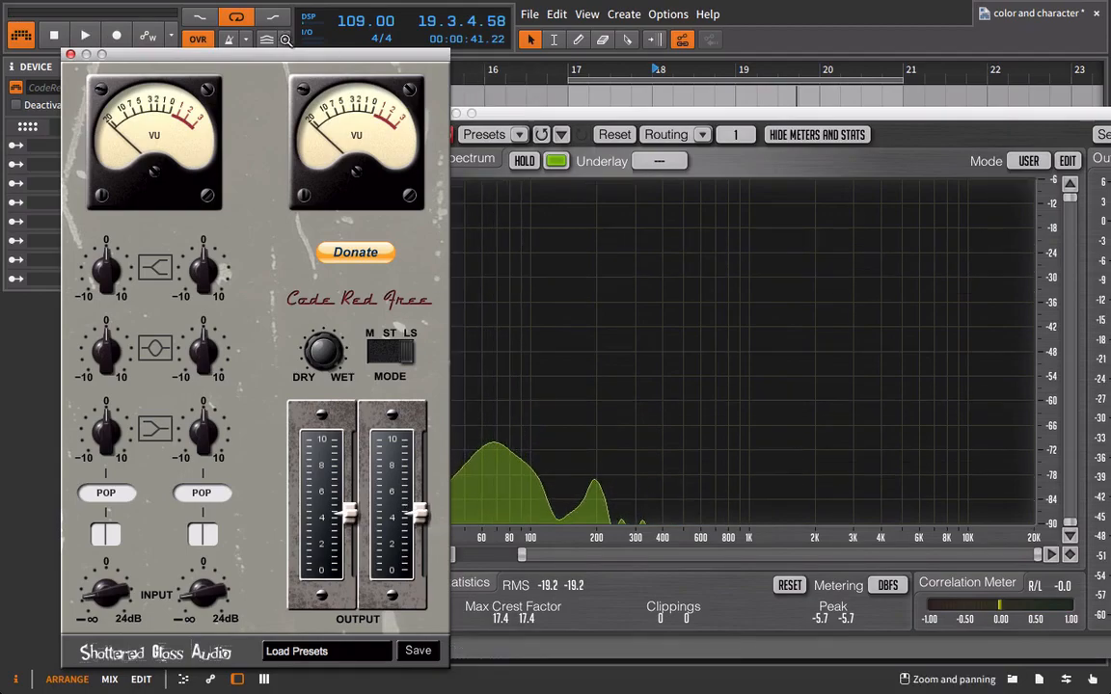
left_click(70, 56)
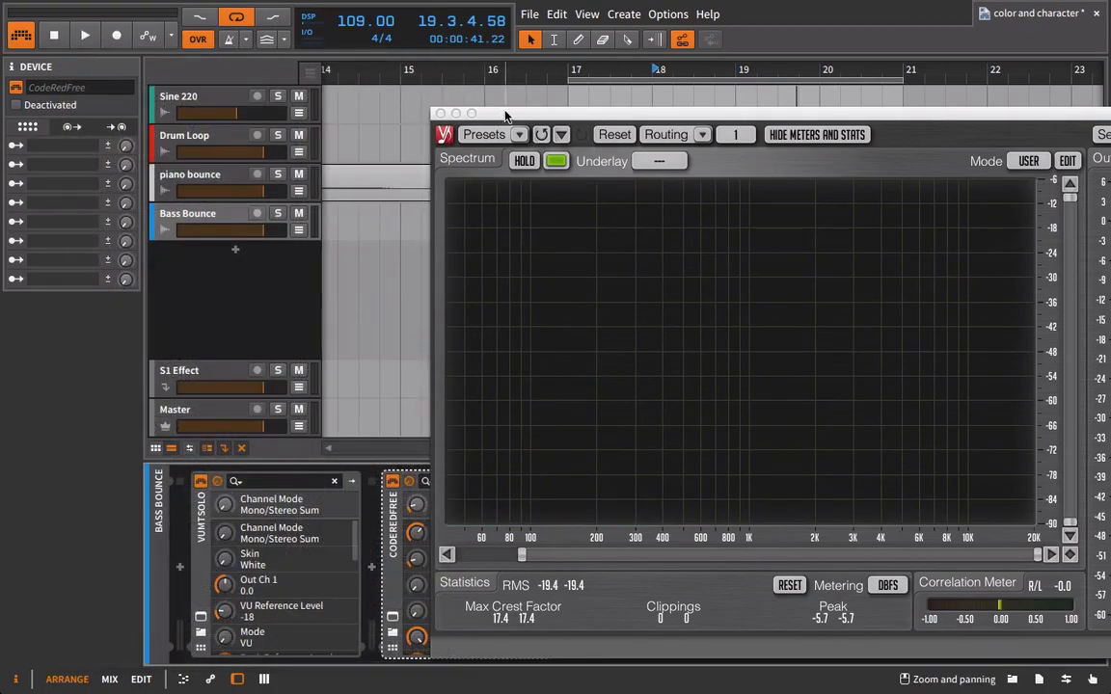
- Open the VUMT Solo that follows CodeRedFree and arrange its window beside the full SPAN display
left_click_drag(507, 113, 1036, 154)
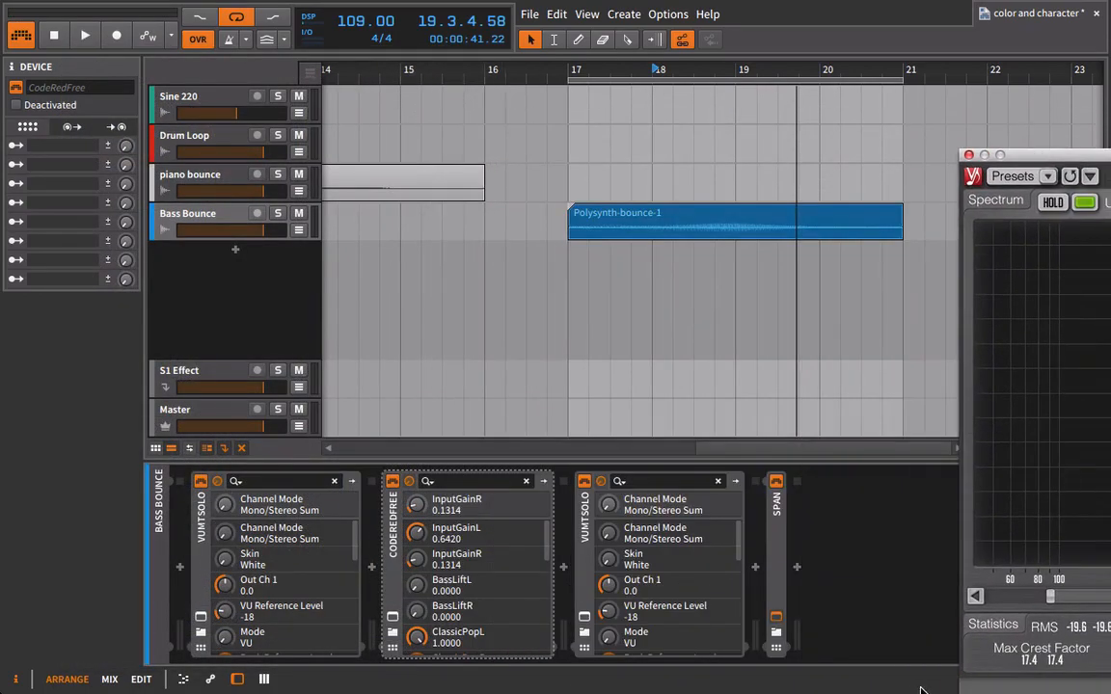
left_click(583, 616)
left_click_drag(808, 350, 605, 155)
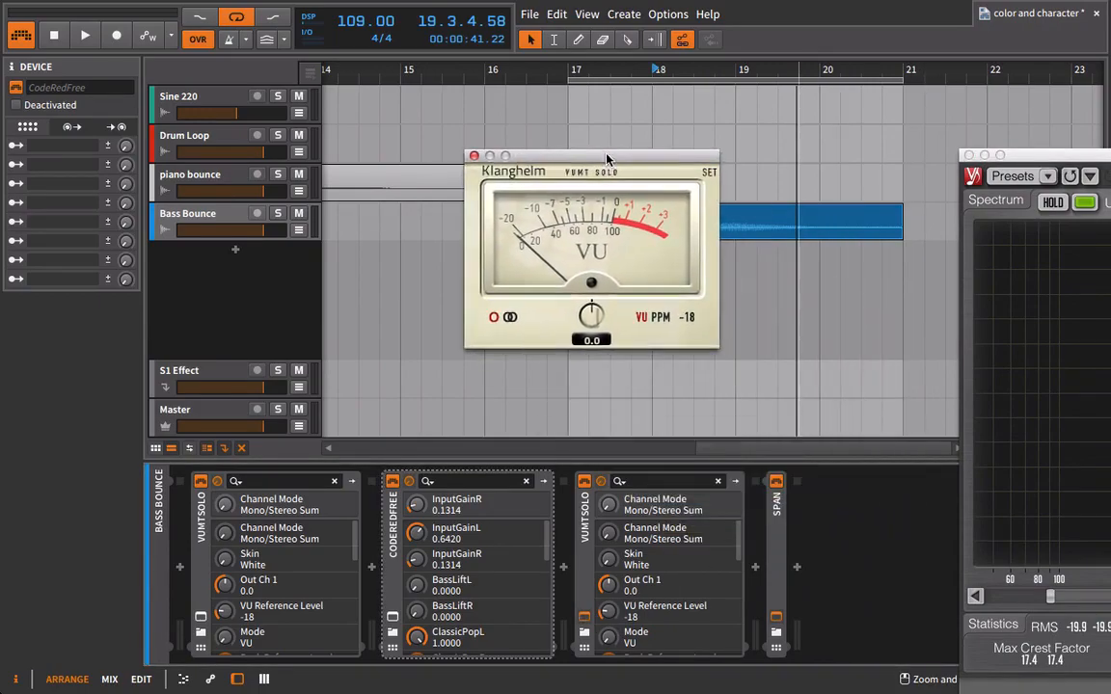
left_click_drag(1053, 159, 4, 210)
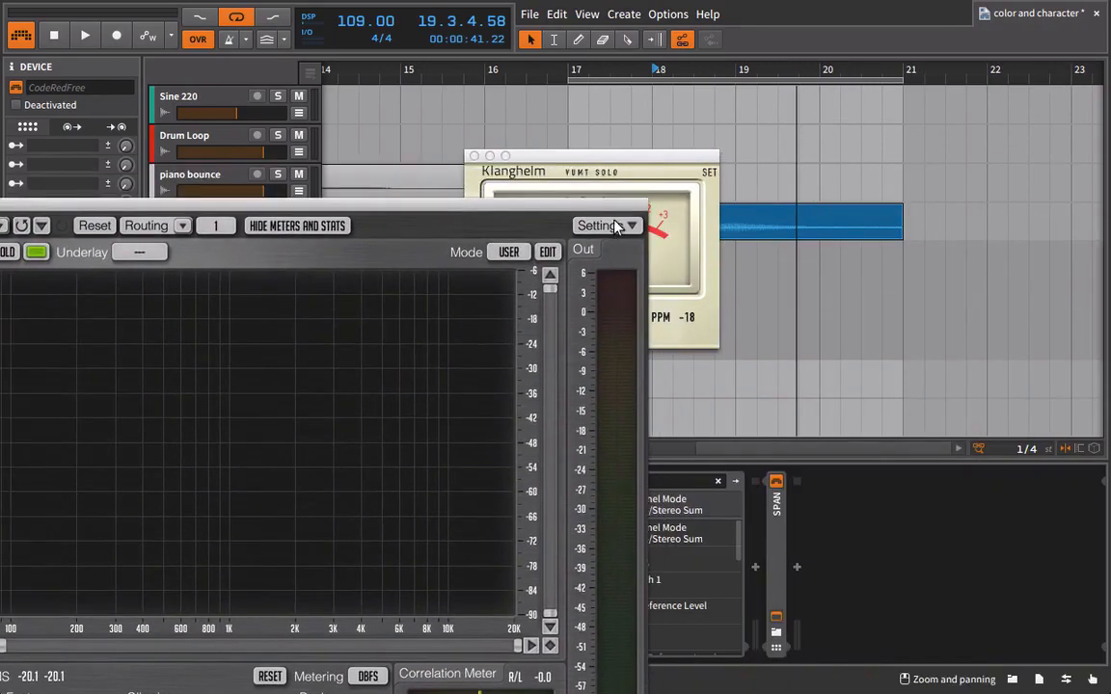
left_click_drag(660, 159, 955, 166)
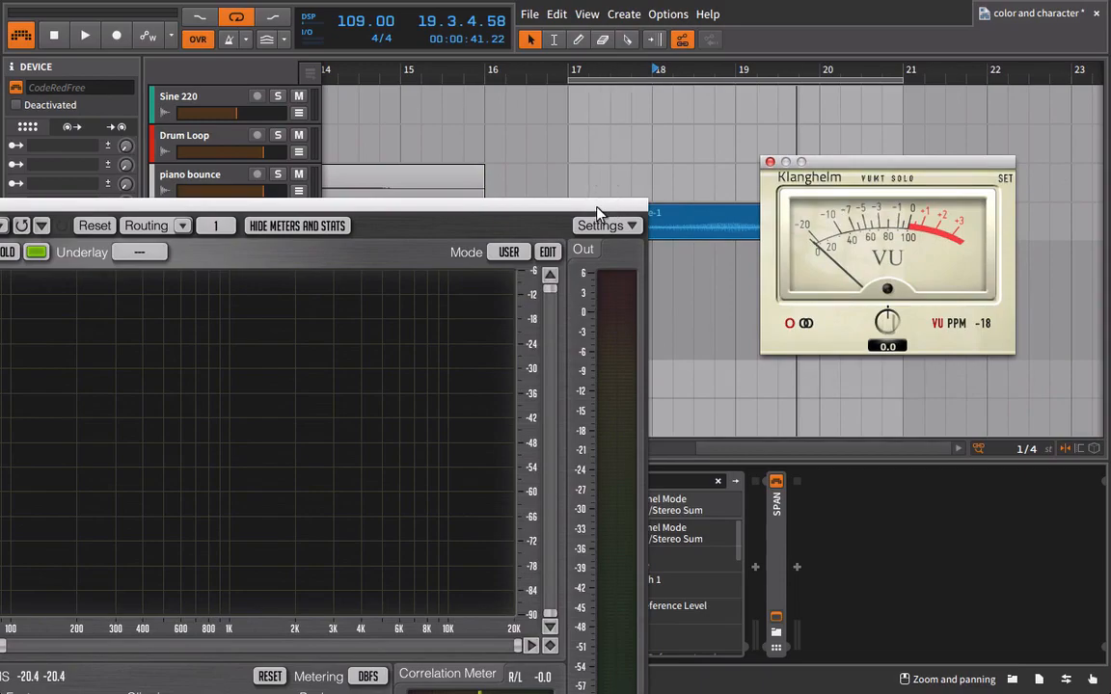
left_click_drag(598, 205, 751, 17)
- Raise VUMT Solo's output to 5.2 and 20.0 during playback, reset it to 0.0, and close both meter windows
left_click_drag(892, 323, 911, 301)
key("space")
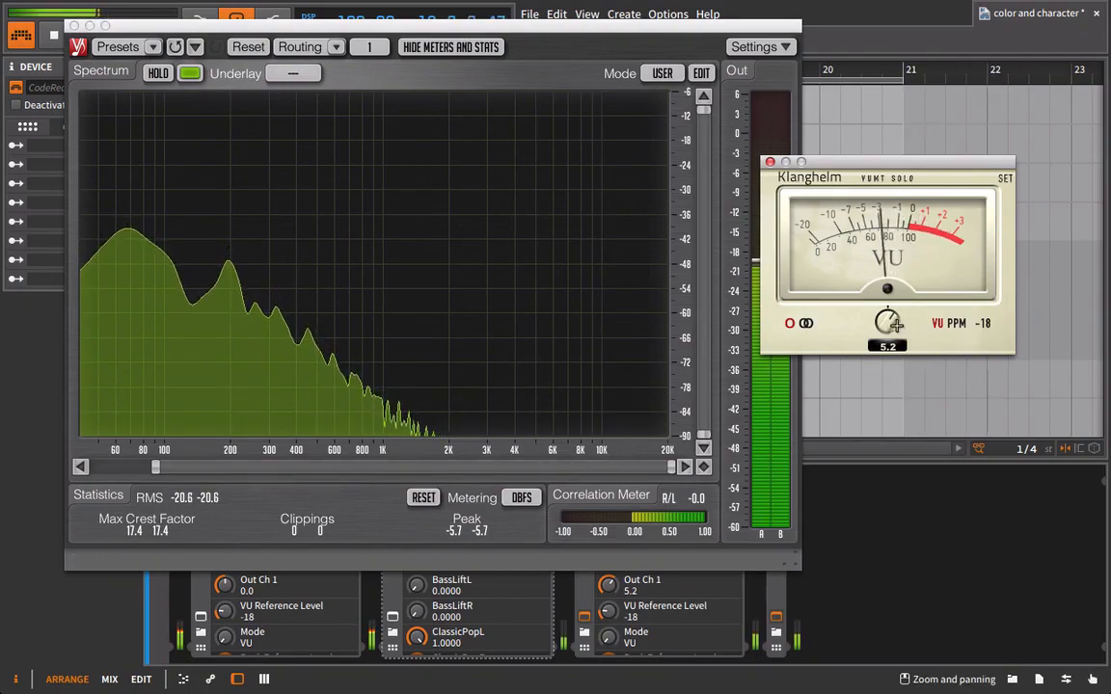
left_click_drag(896, 323, 934, 181)
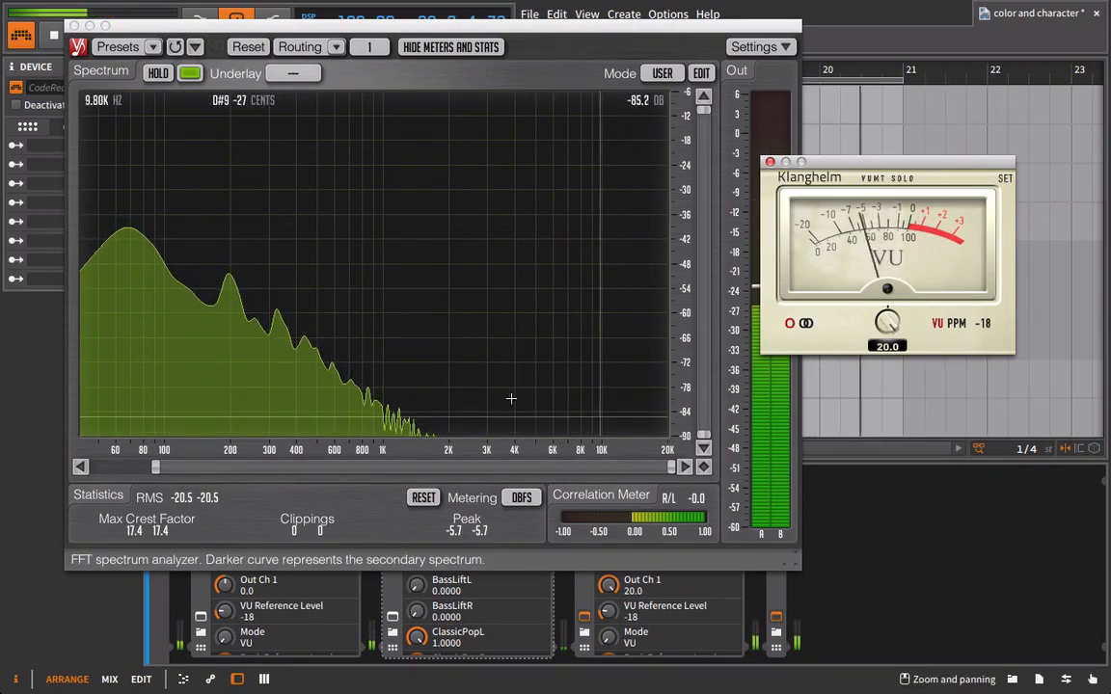
key("space")
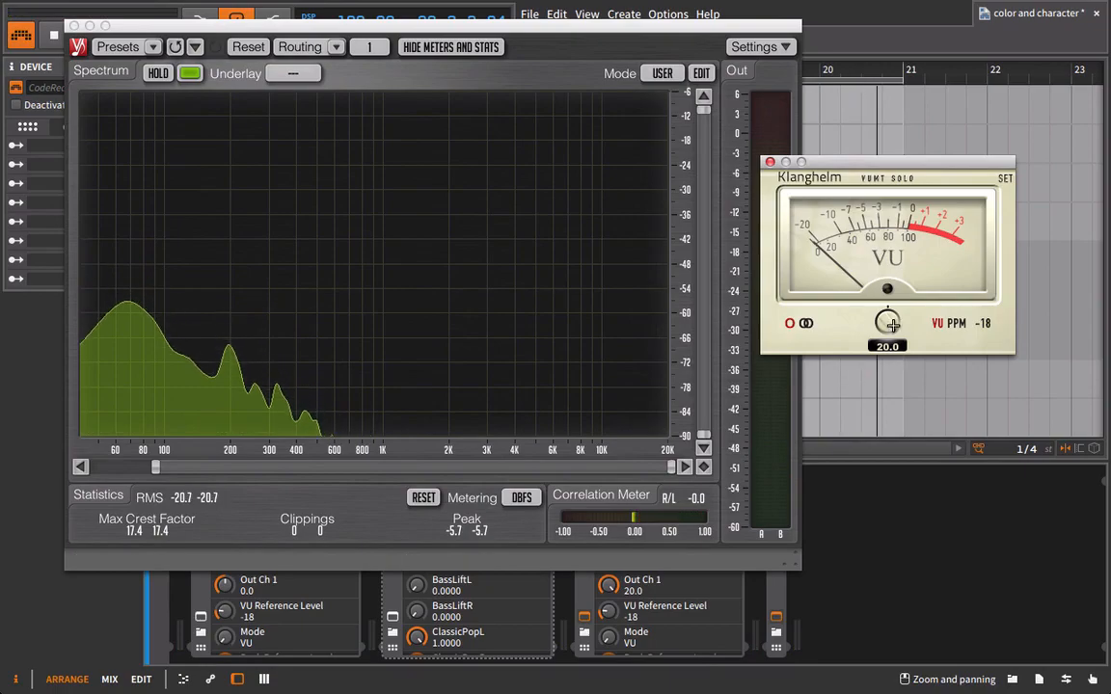
double_click(892, 325)
left_click(74, 26)
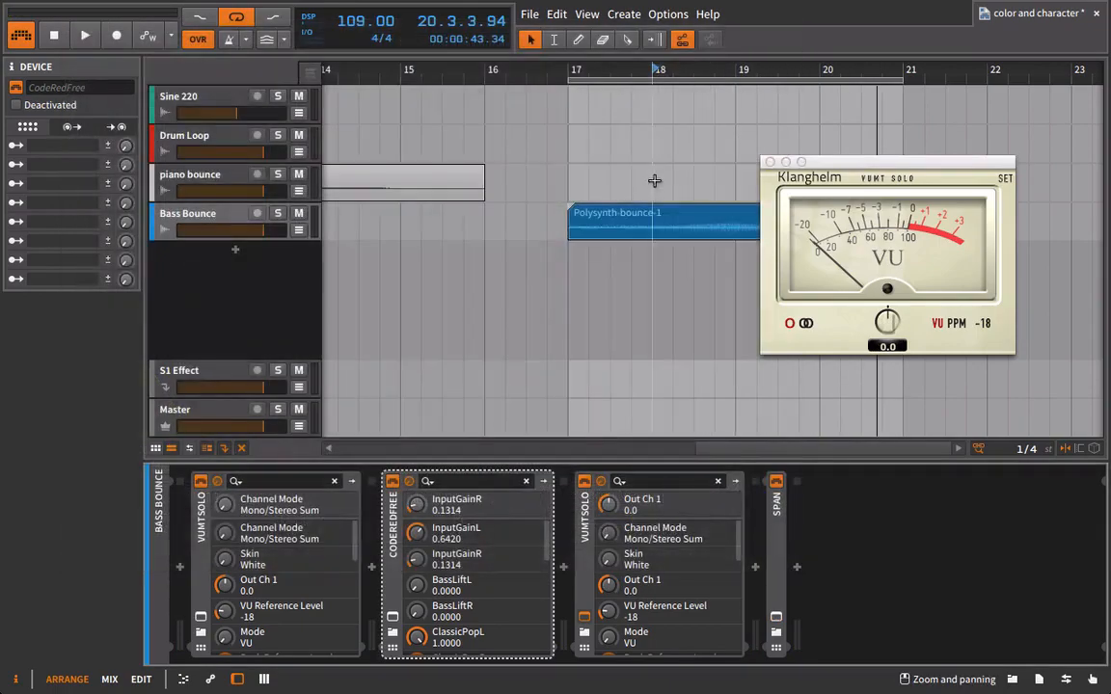
left_click(770, 162)
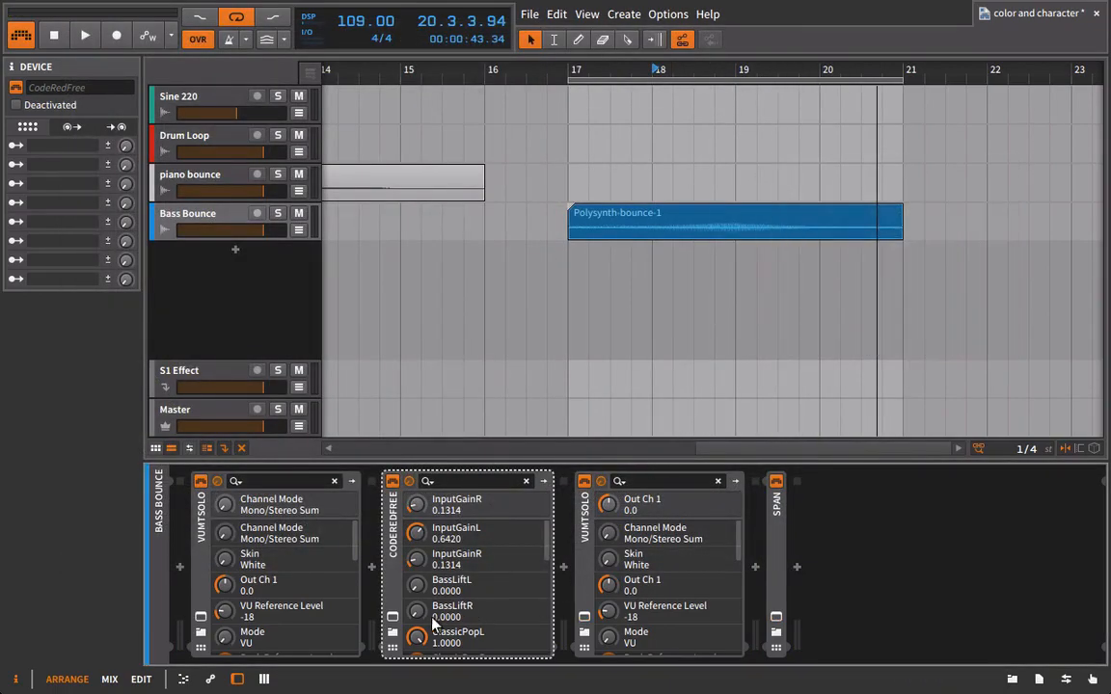
- Reopen CodeRedFree, raise its right input gain to 0.4907, and move its window away from the device chain
left_click(393, 618)
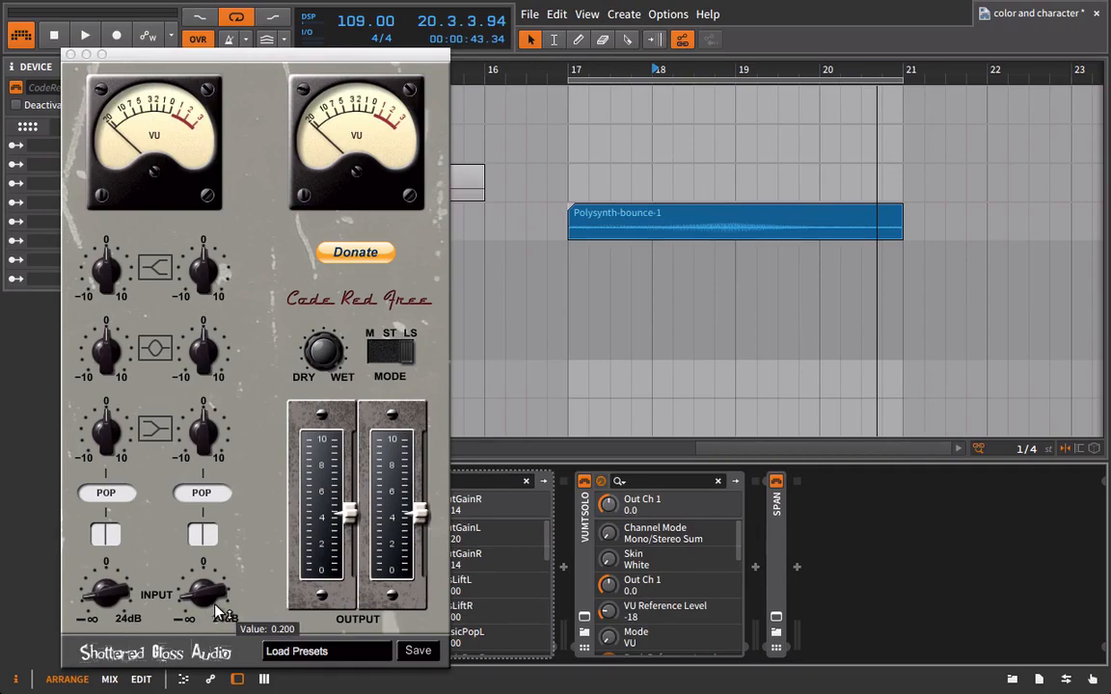
left_click_drag(220, 612, 218, 551)
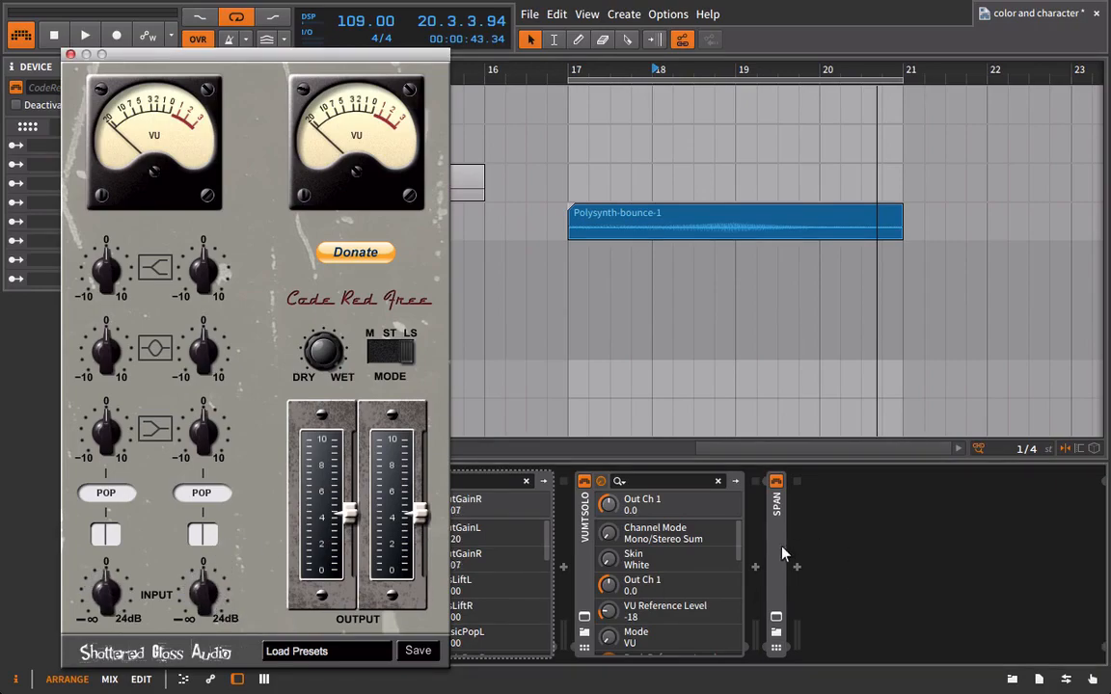
left_click_drag(220, 58, 714, 42)
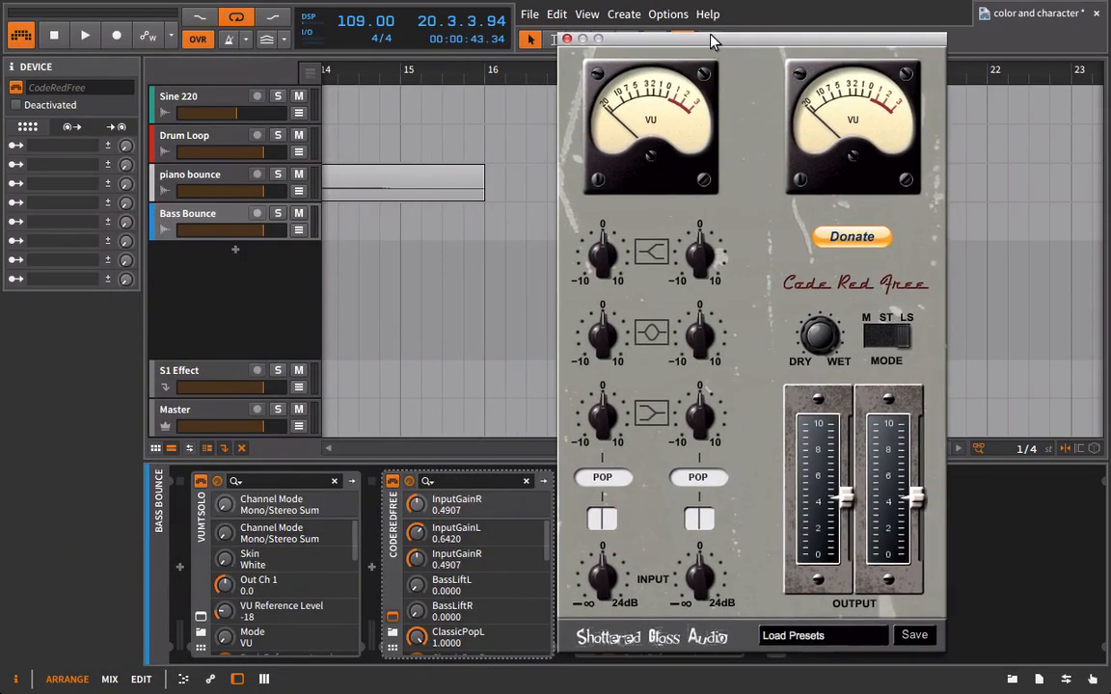
- Open the VUMT Solo that precedes CodeRedFree, switch its skin to Wood, and arrange the two windows side by side
left_click(201, 617)
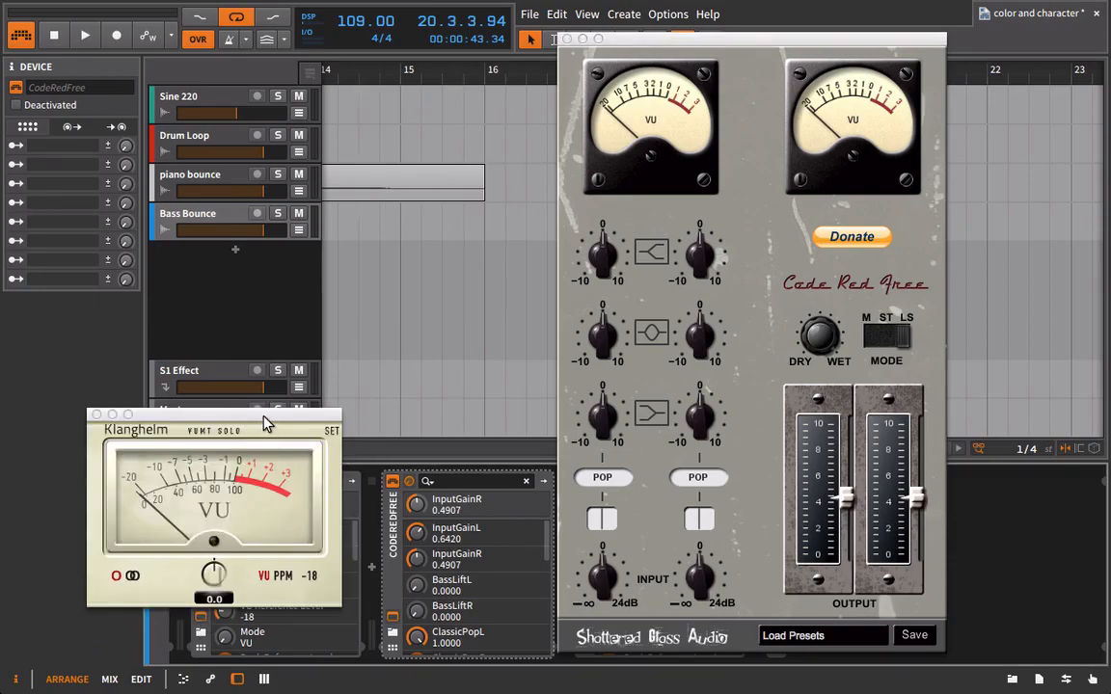
left_click_drag(245, 422, 365, 271)
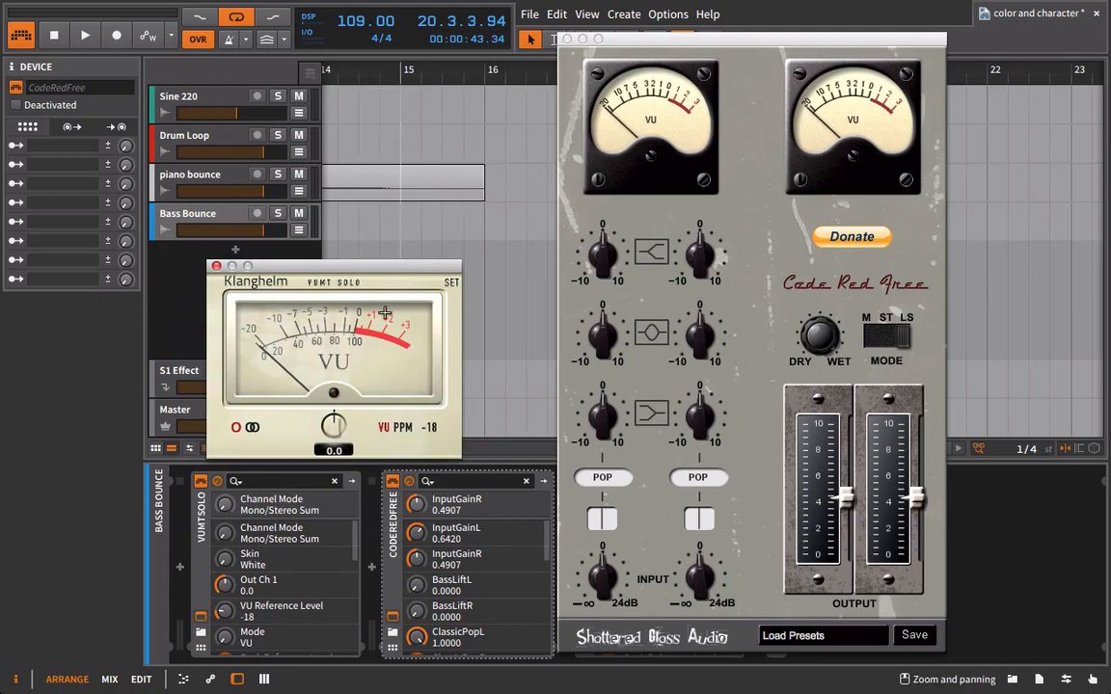
left_click(359, 345)
left_click(355, 347)
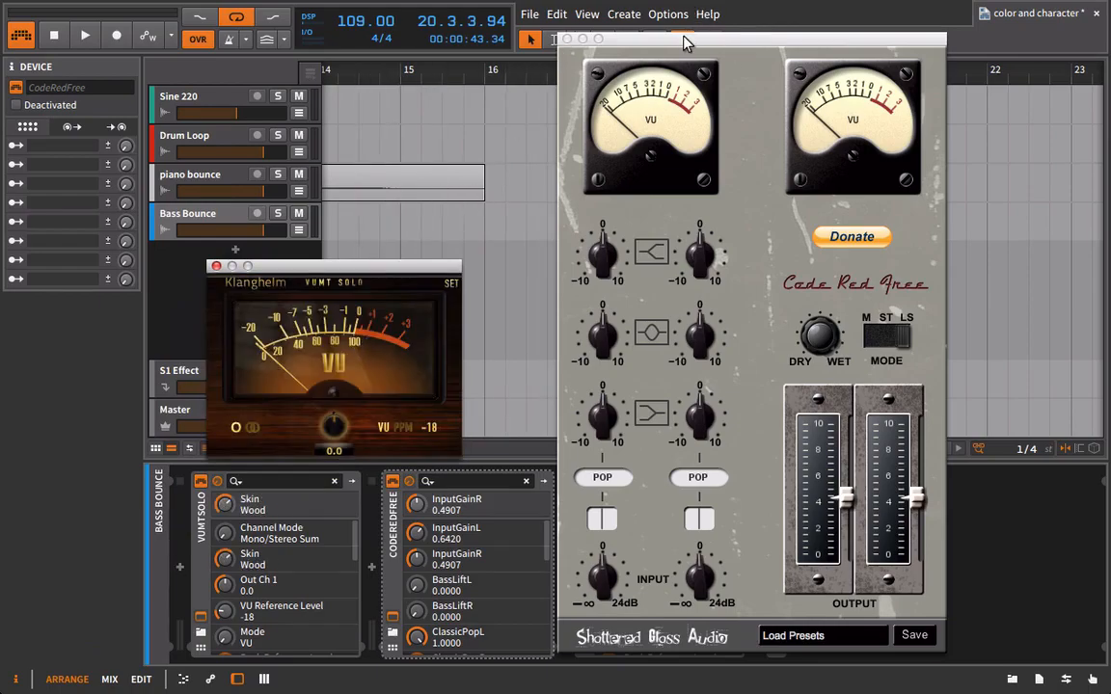
left_click_drag(685, 43, 656, 100)
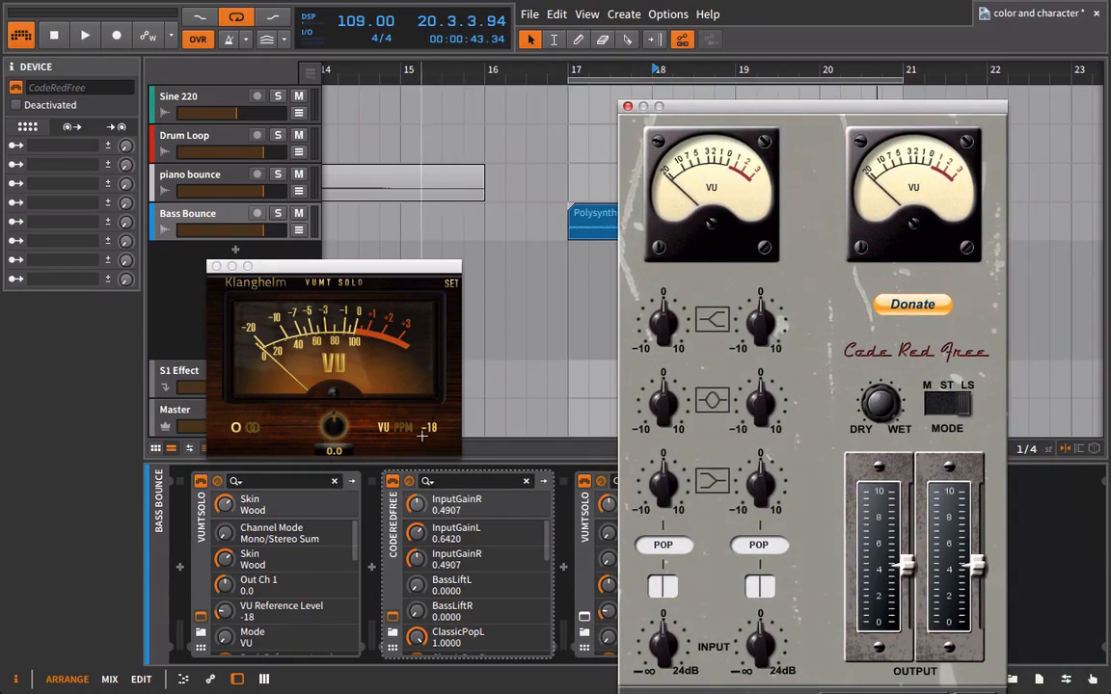
- Play the bass, lower the first VUMT Solo's output to -9.2, and replay it to compare both plugins' VU meters
key("space")
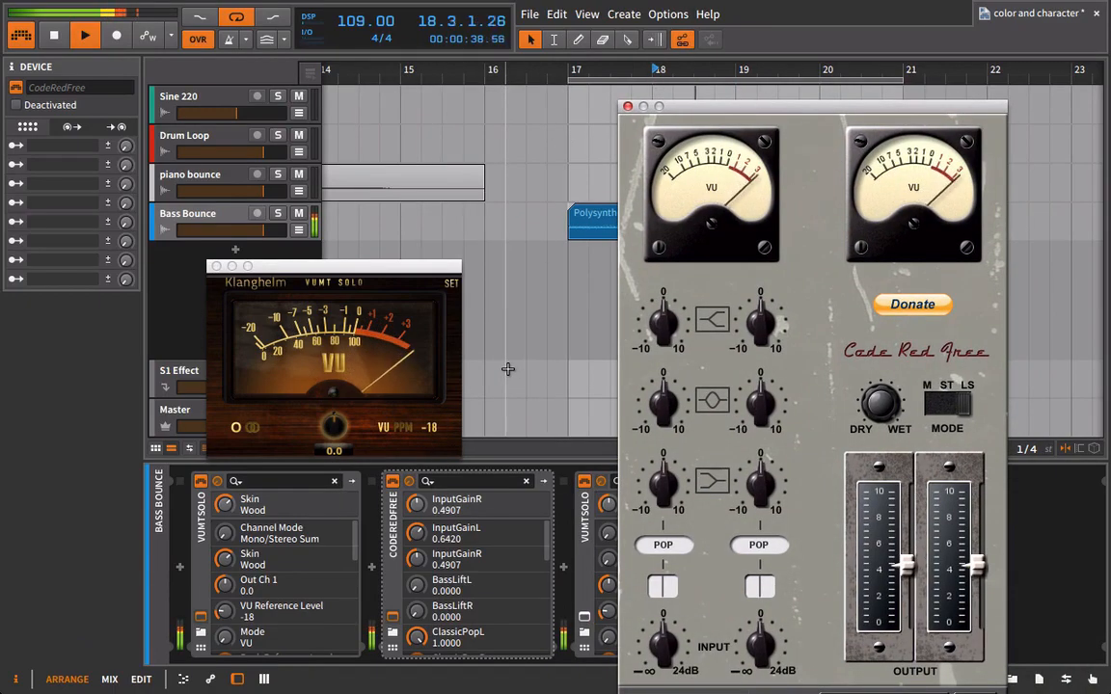
key("space")
left_click_drag(334, 424, 326, 455)
key("space")
key("space")
key("space")
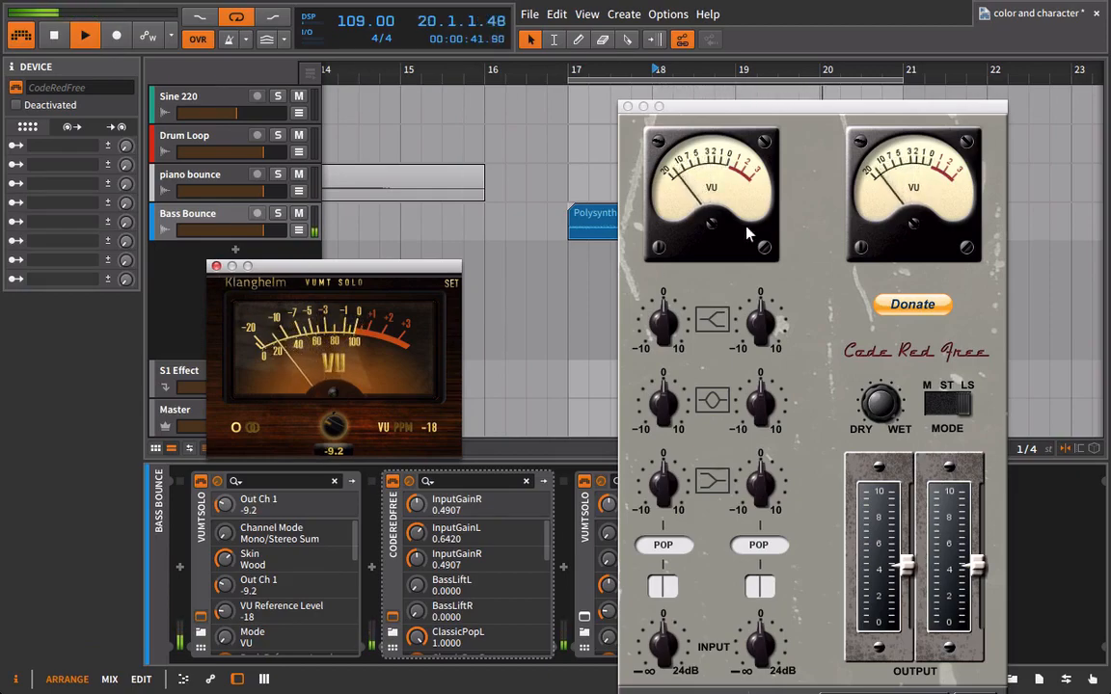
- Close the wood-skinned VUMT Solo, play the bass, set CodeRedFree's input gains to 0.5090 left and 0.5659 right, and close its window
left_click(216, 265)
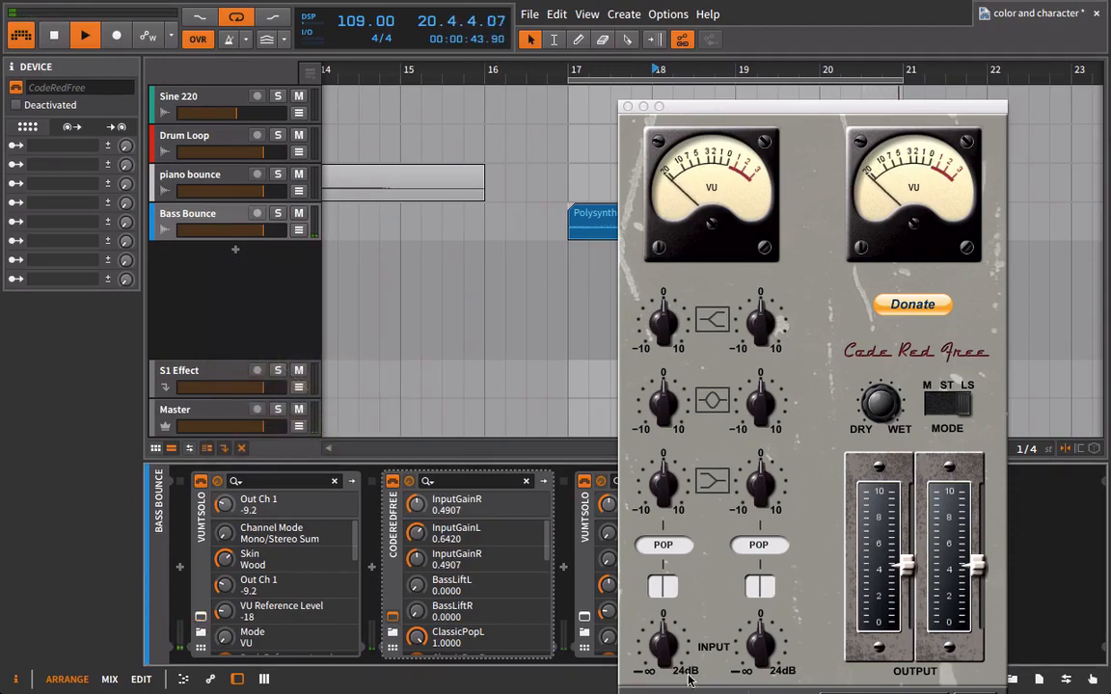
key("space")
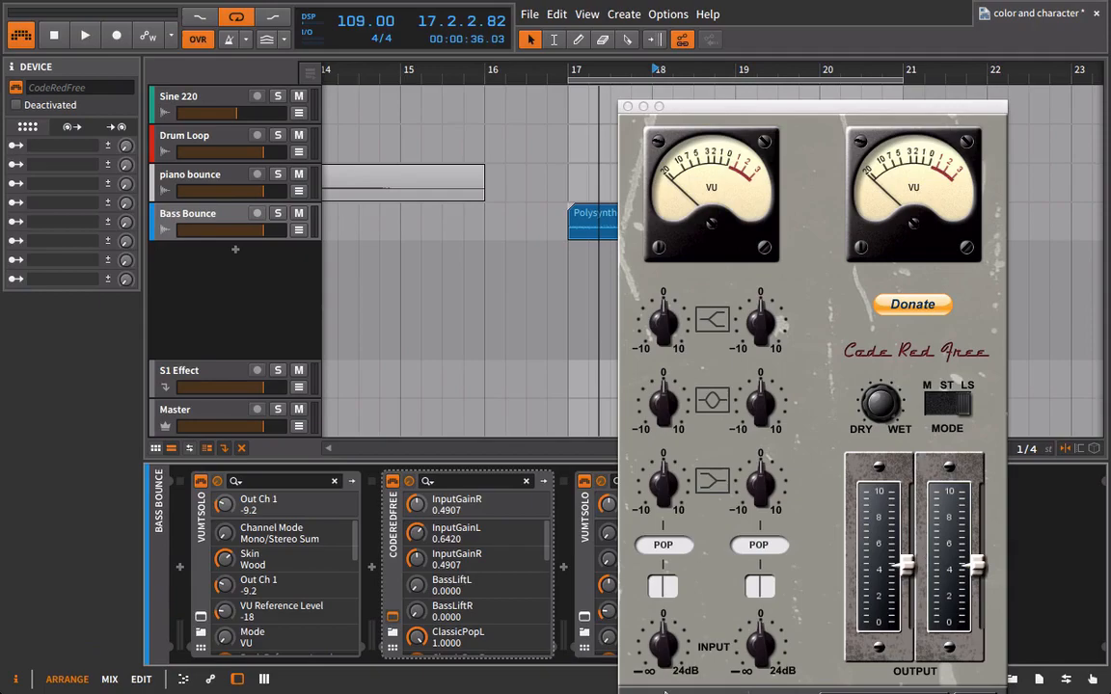
left_click_drag(773, 109, 280, 29)
key("space")
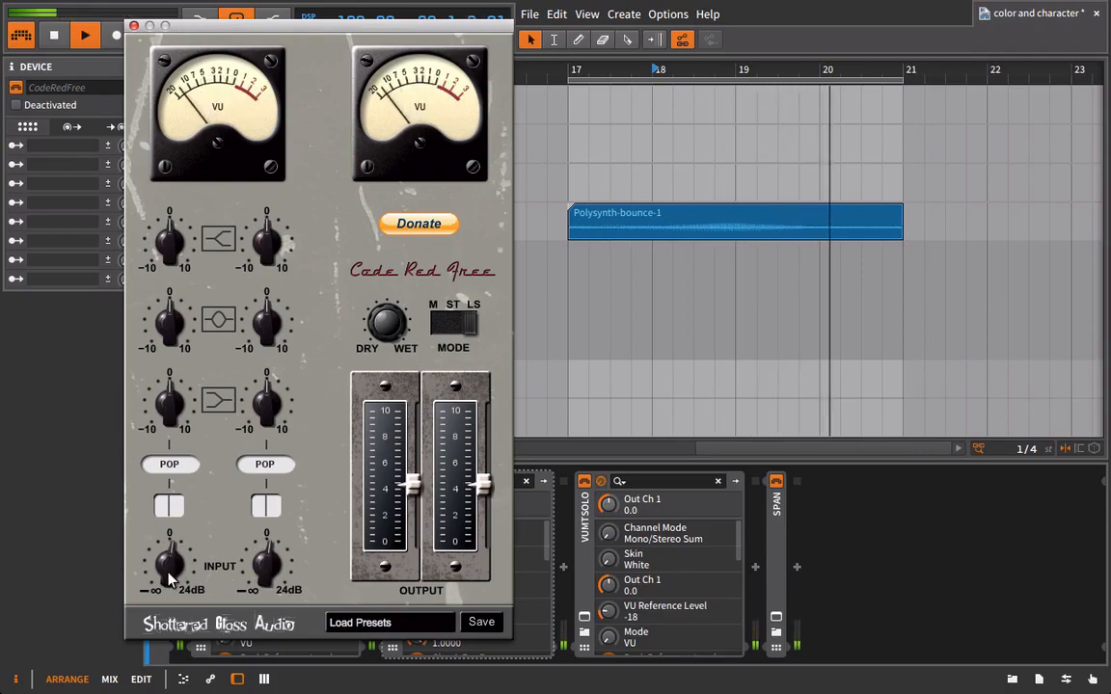
key("space")
left_click(133, 25)
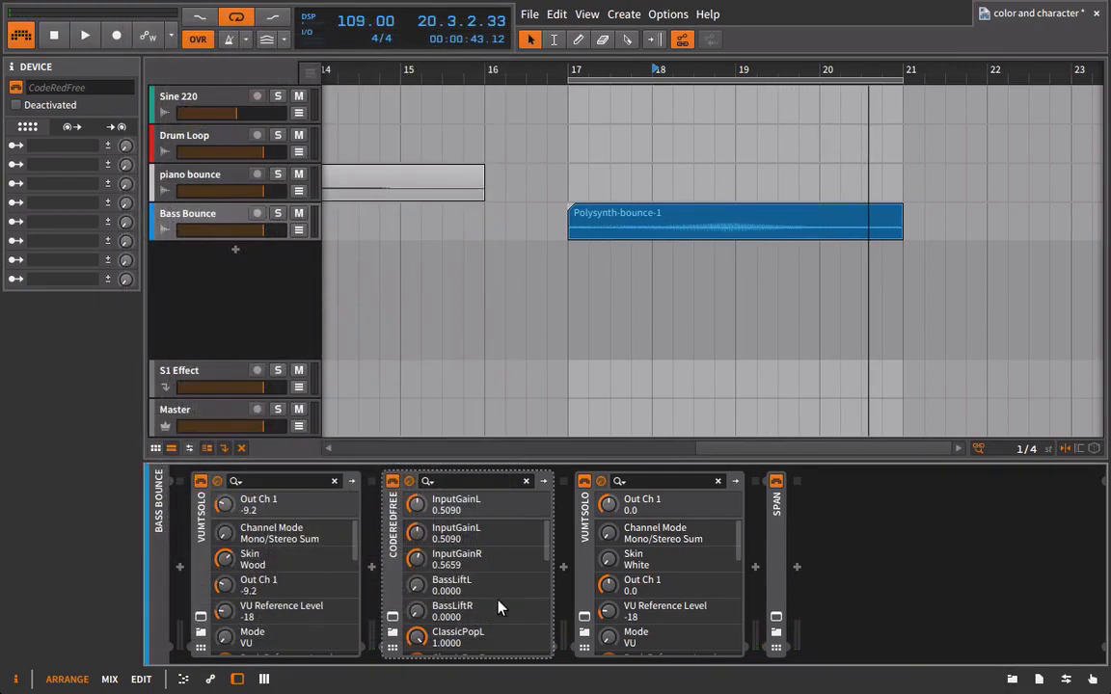
- Show CodeRedFree's macro controls in the device chain, reopen its window, and move it clear of those controls
left_click(393, 650)
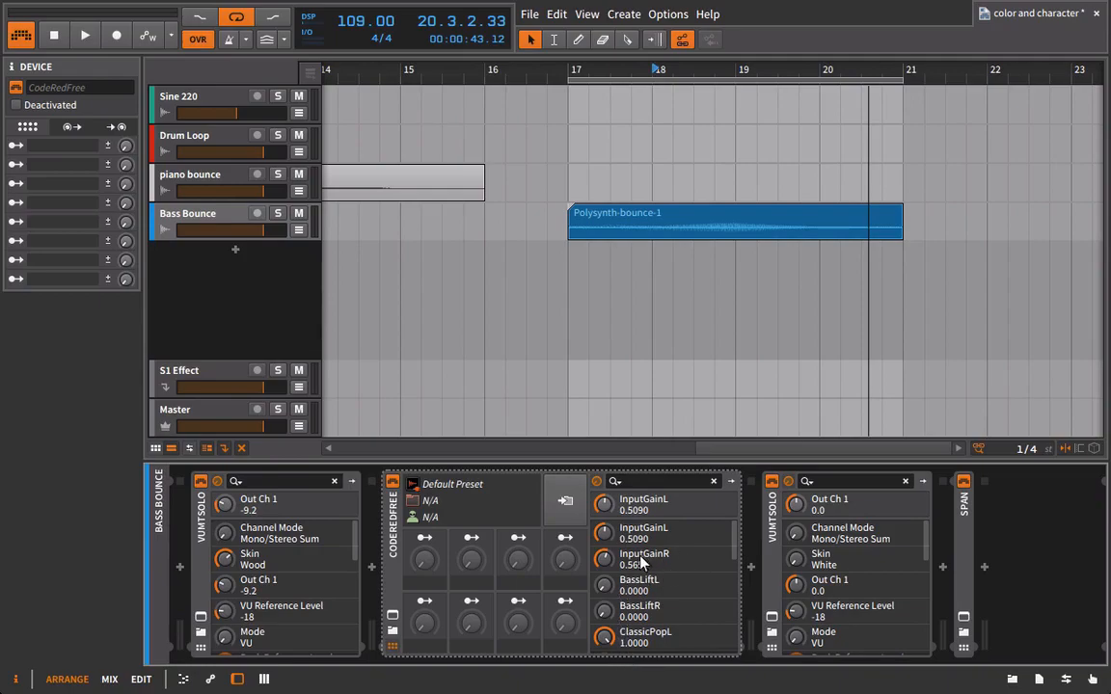
left_click(770, 619)
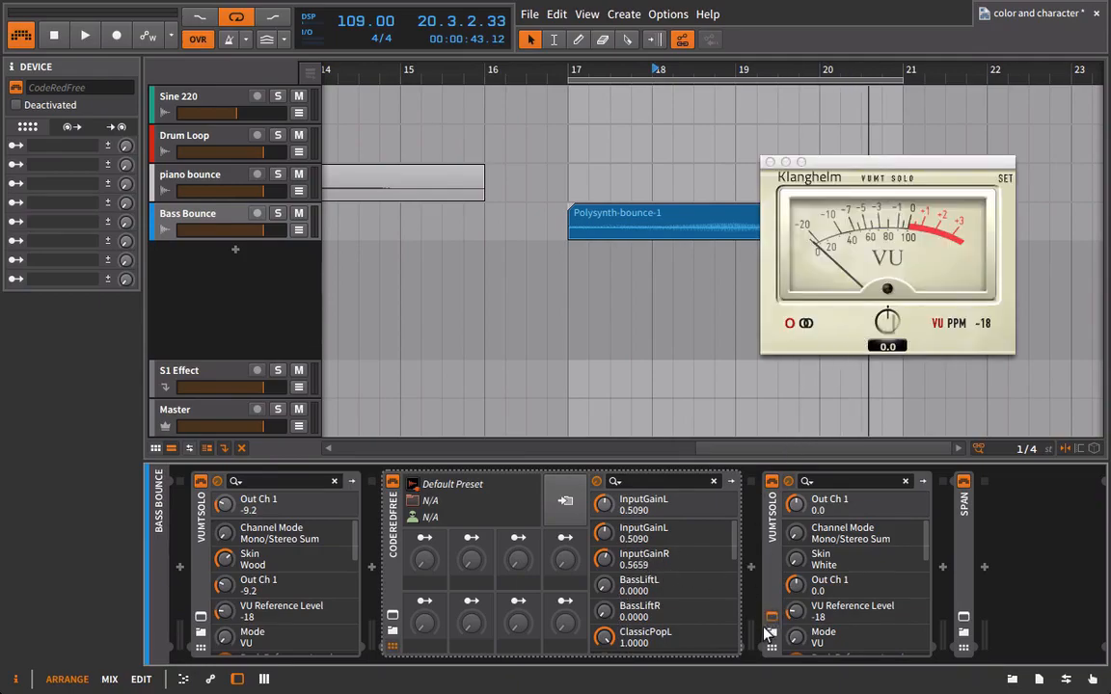
left_click(769, 163)
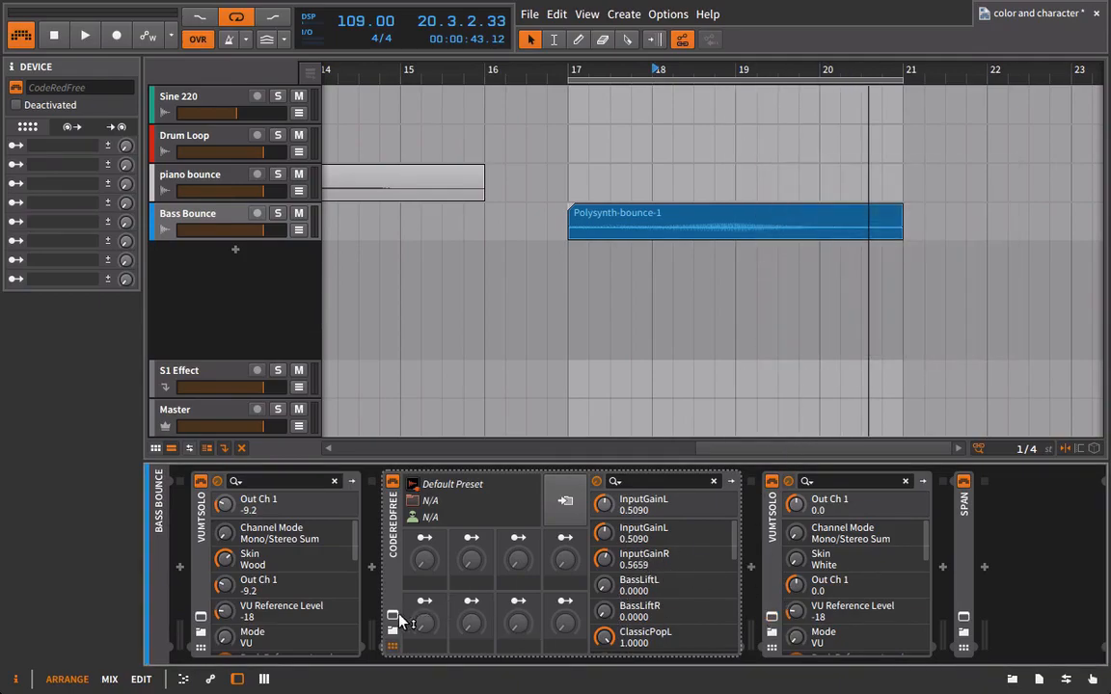
left_click(391, 615)
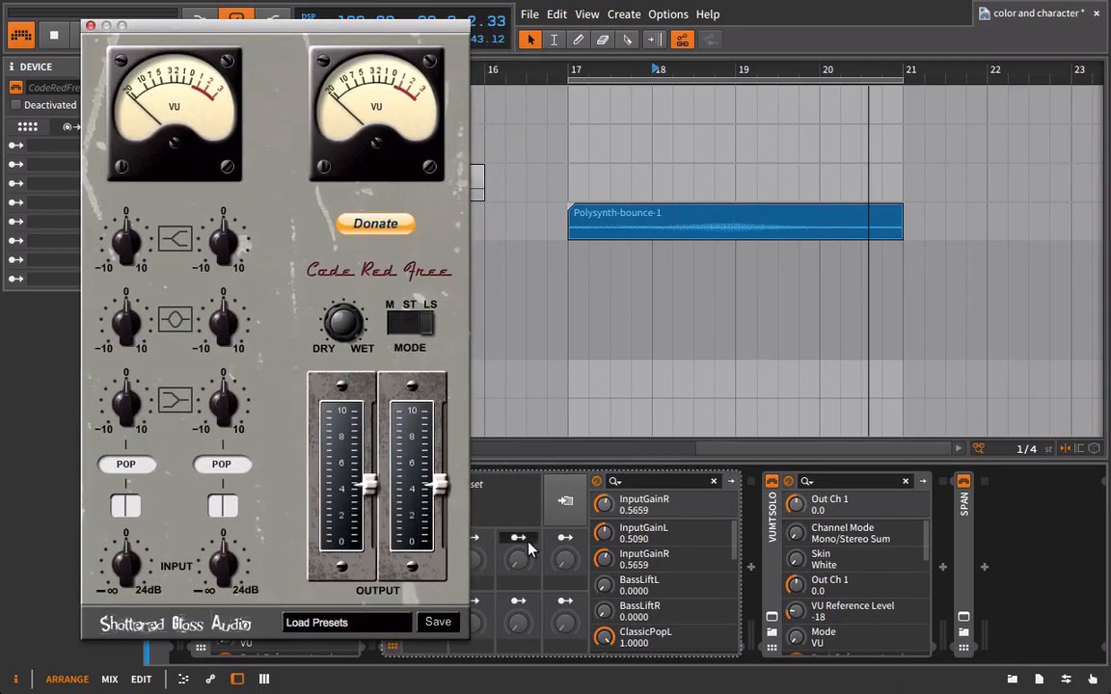
left_click_drag(187, 25, 145, 26)
left_click_drag(330, 26, 260, 27)
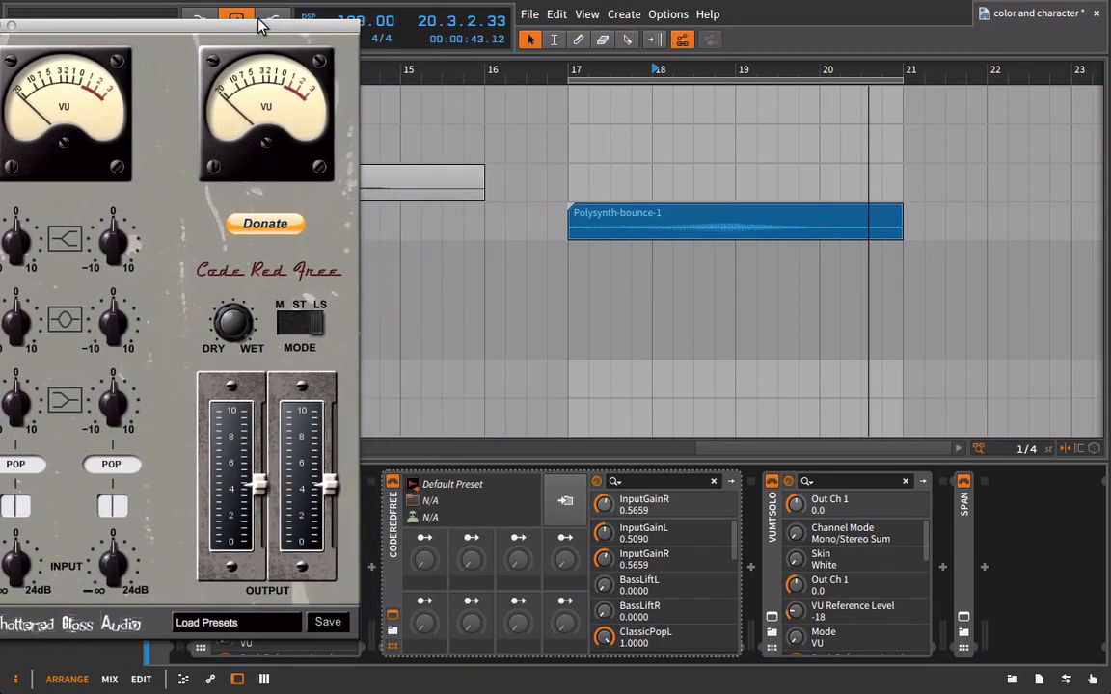
- Map CodeRedFree's first macro to InputGainR with a modulation amount of +0.50
left_click(430, 538)
left_click_drag(603, 503, 603, 487)
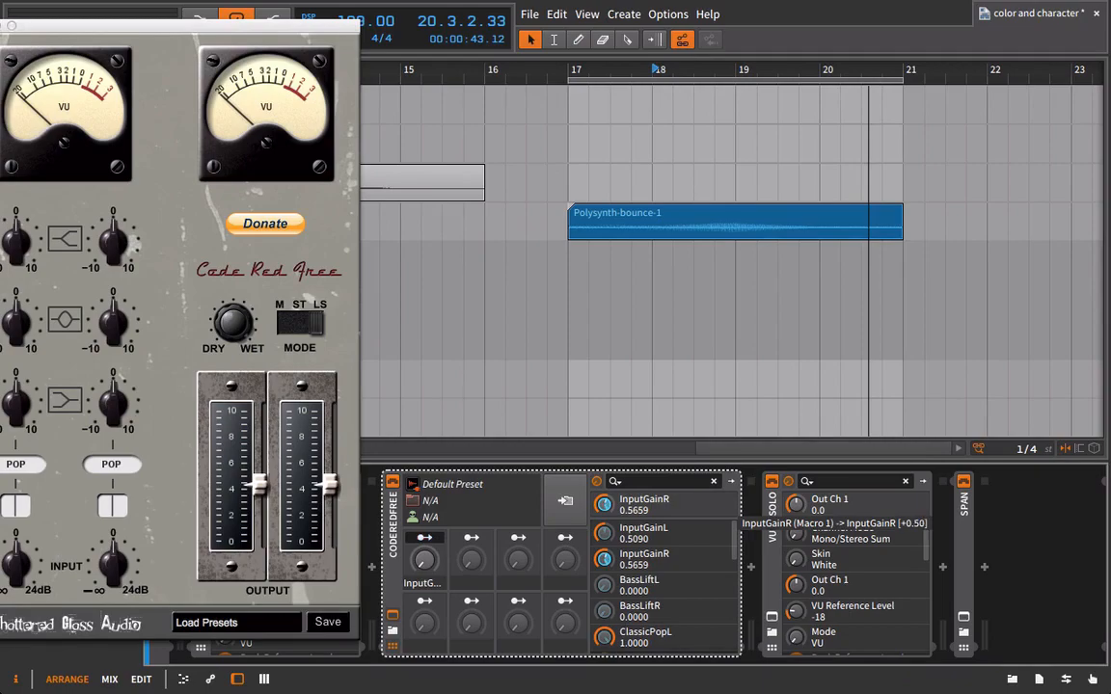
left_click(425, 539)
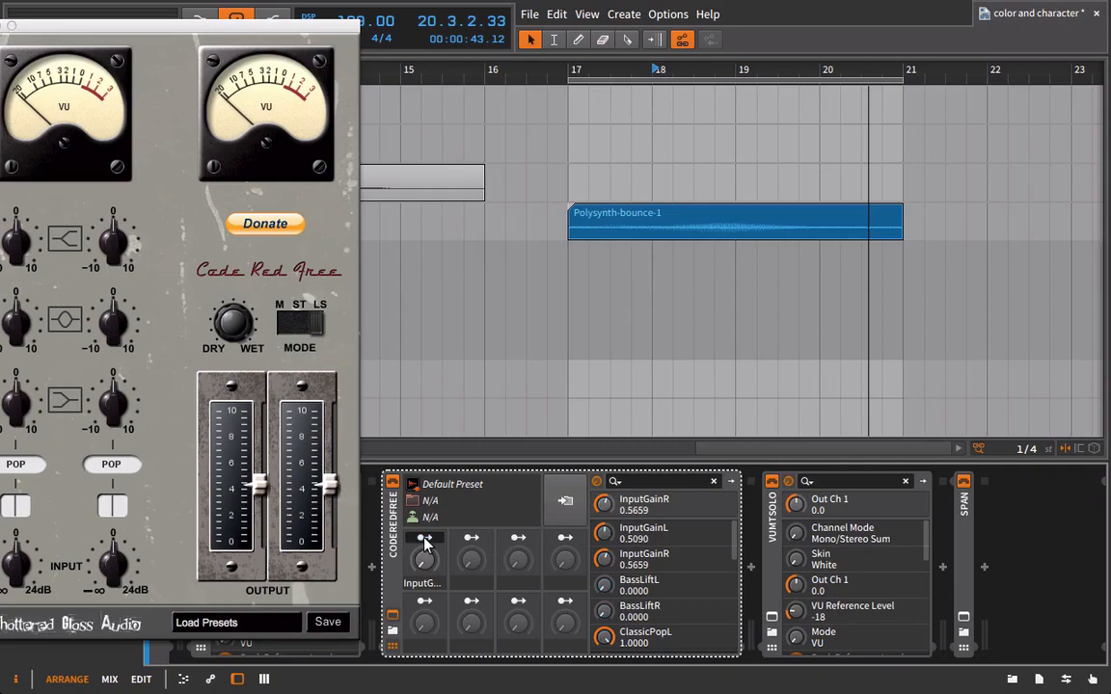
- Reset CodeRedFree's right output to 0.5000 and map the first macro inversely to OutR
left_click(335, 490)
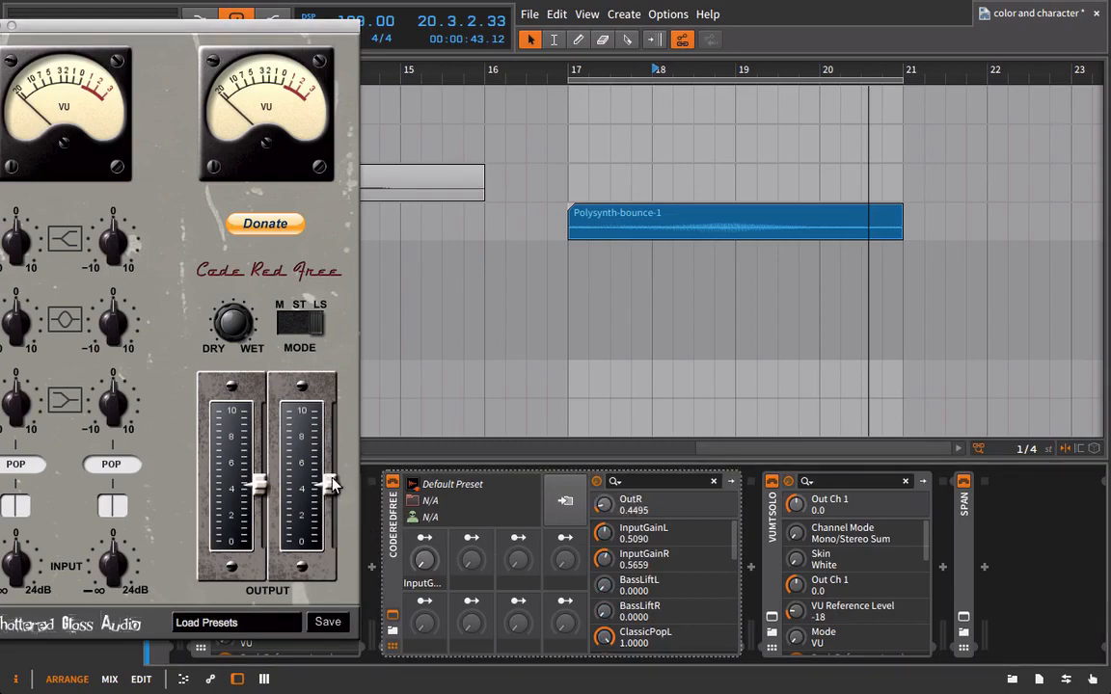
double_click(332, 478)
left_click(425, 538)
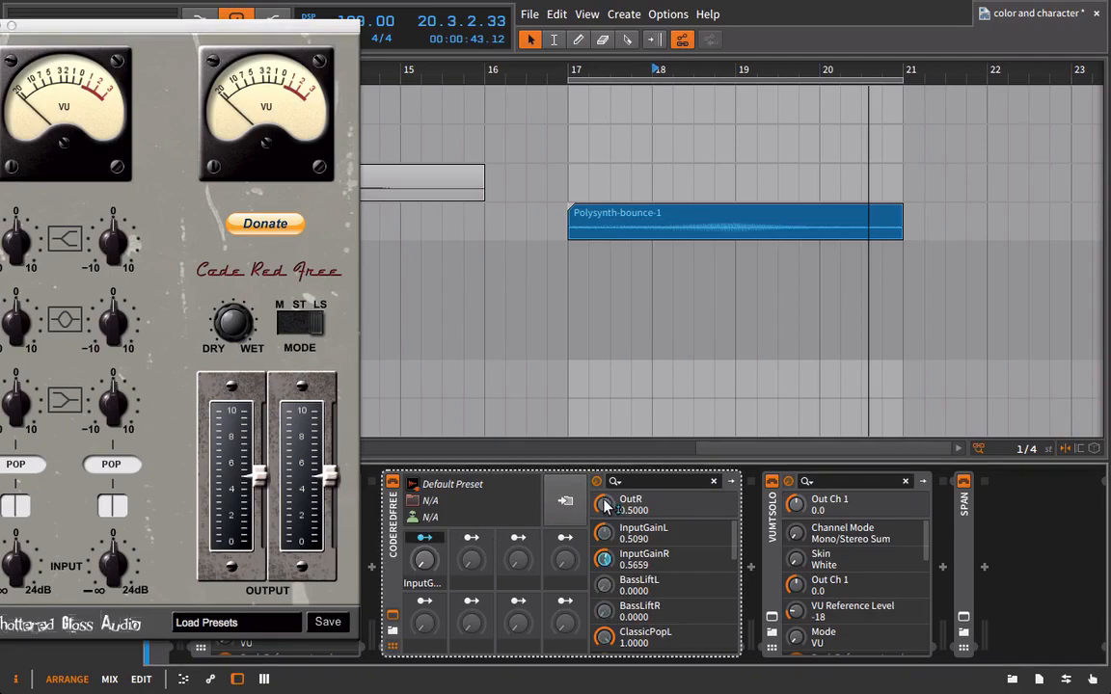
left_click_drag(603, 504, 604, 508)
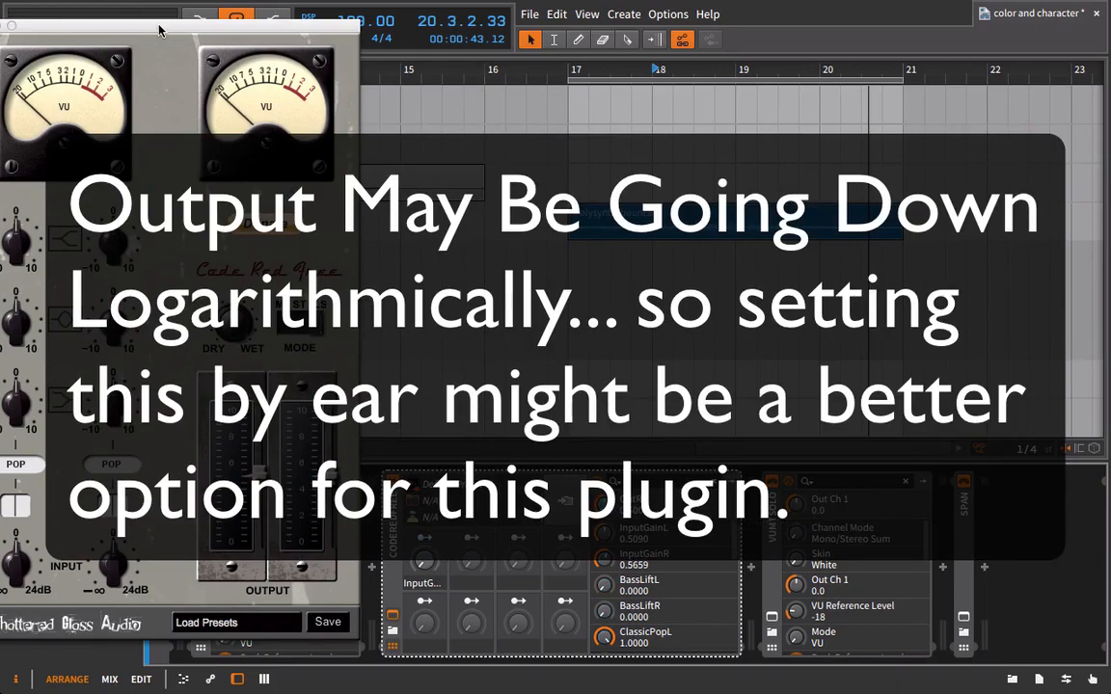
- Raise the macro to bring InputGainR to 0.9359 and OutR to 0.1300, and set the following VUMT Solo's output to 2.7 during playback
left_click_drag(160, 27, 251, 27)
left_click_drag(385, 27, 333, 21)
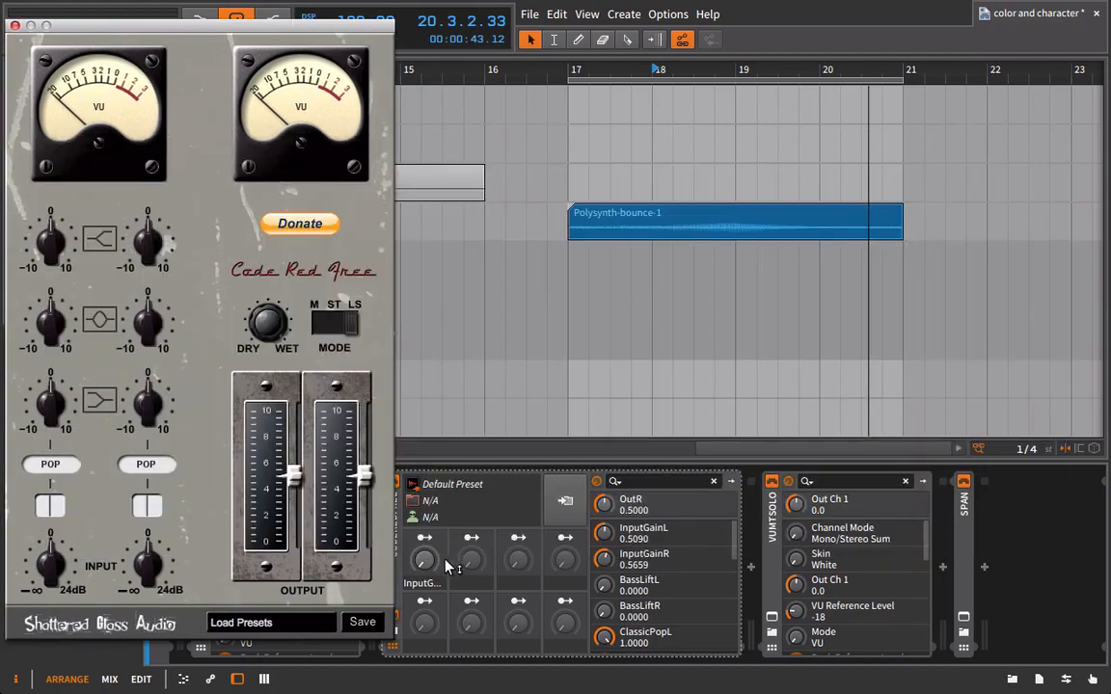
left_click_drag(431, 573, 431, 544)
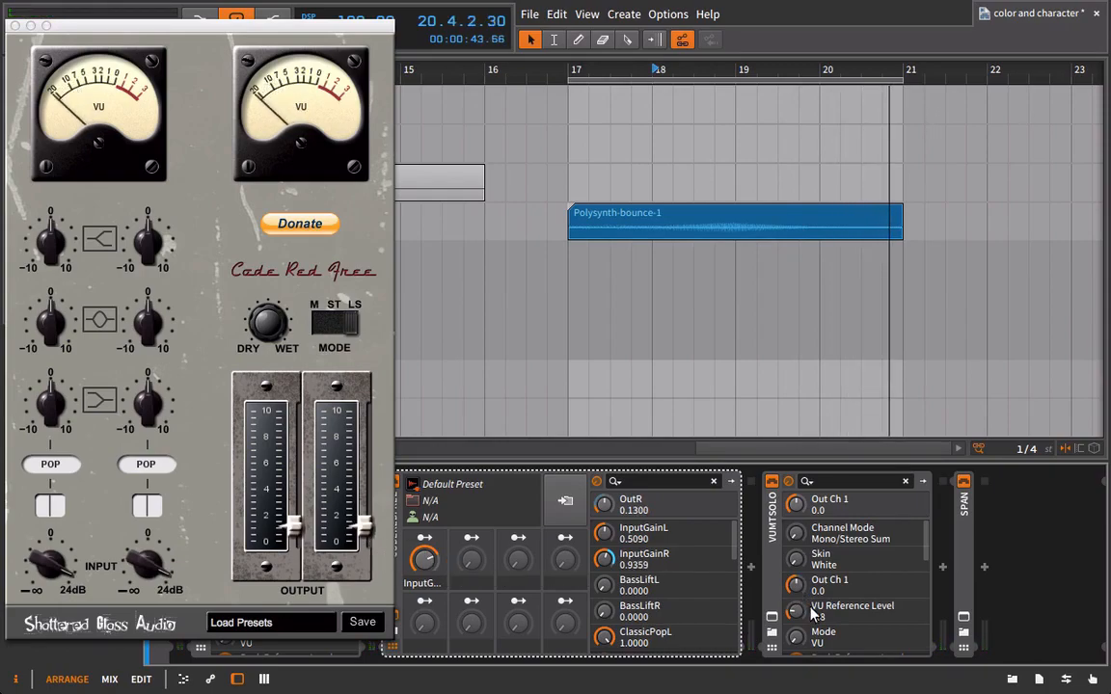
left_click(771, 615)
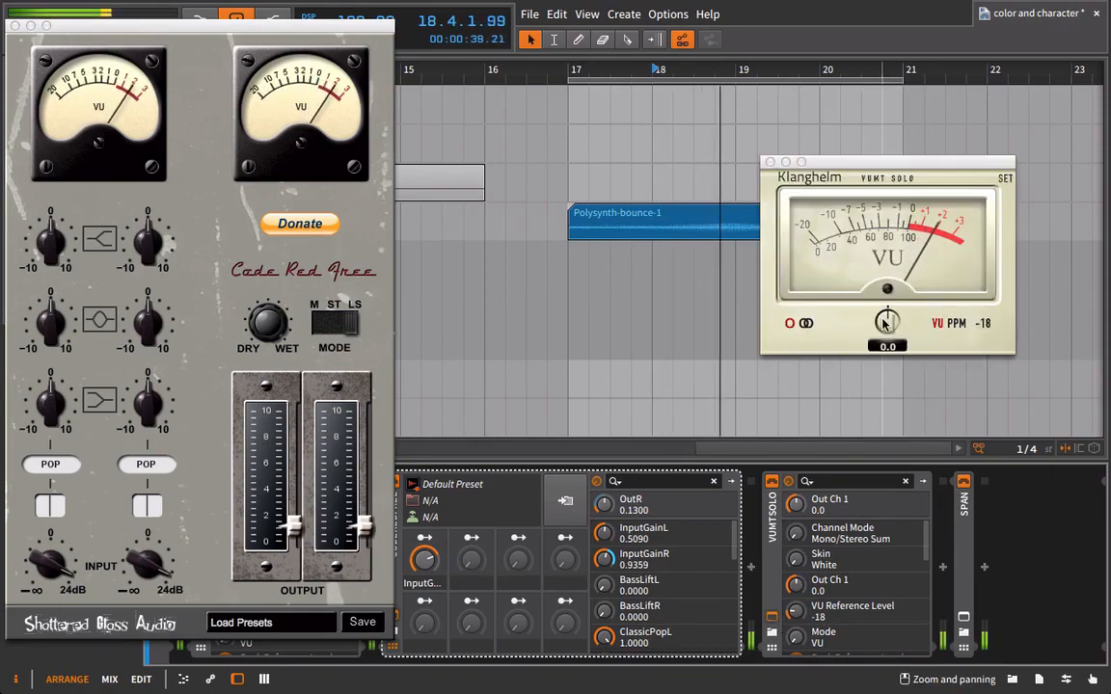
left_click_drag(885, 324, 886, 317)
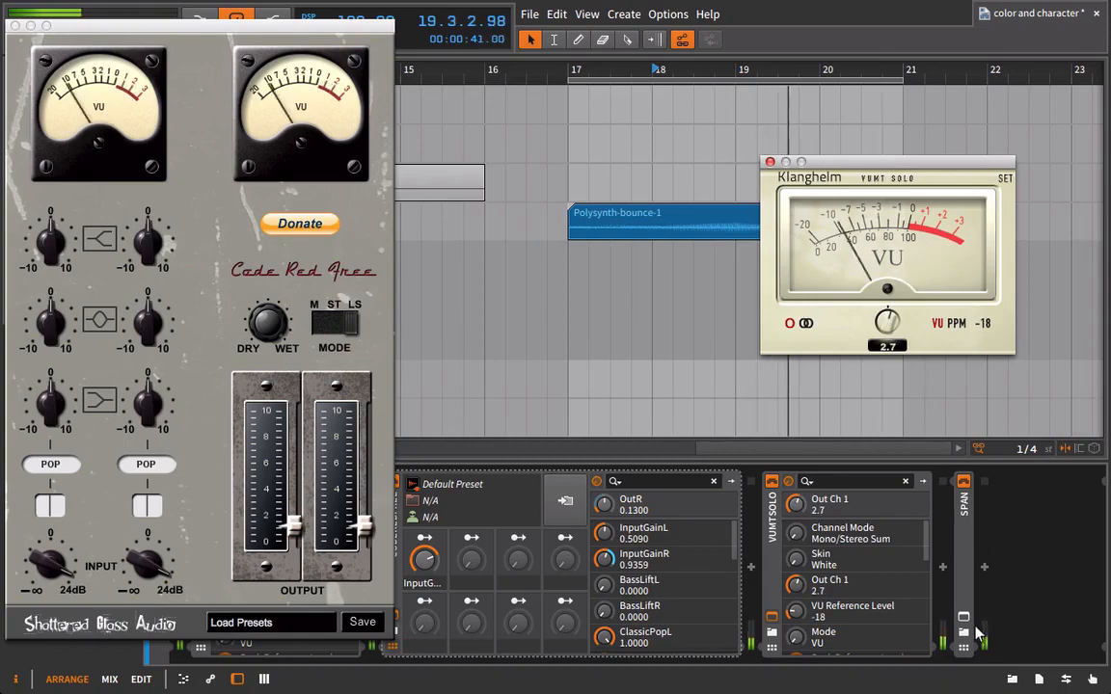
- Open SPAN, hide CodeRedFree's macros, arrange the two windows side by side, and play the bass to examine its spectrum
left_click(963, 615)
left_click_drag(526, 22, 1110, 55)
left_click(392, 648)
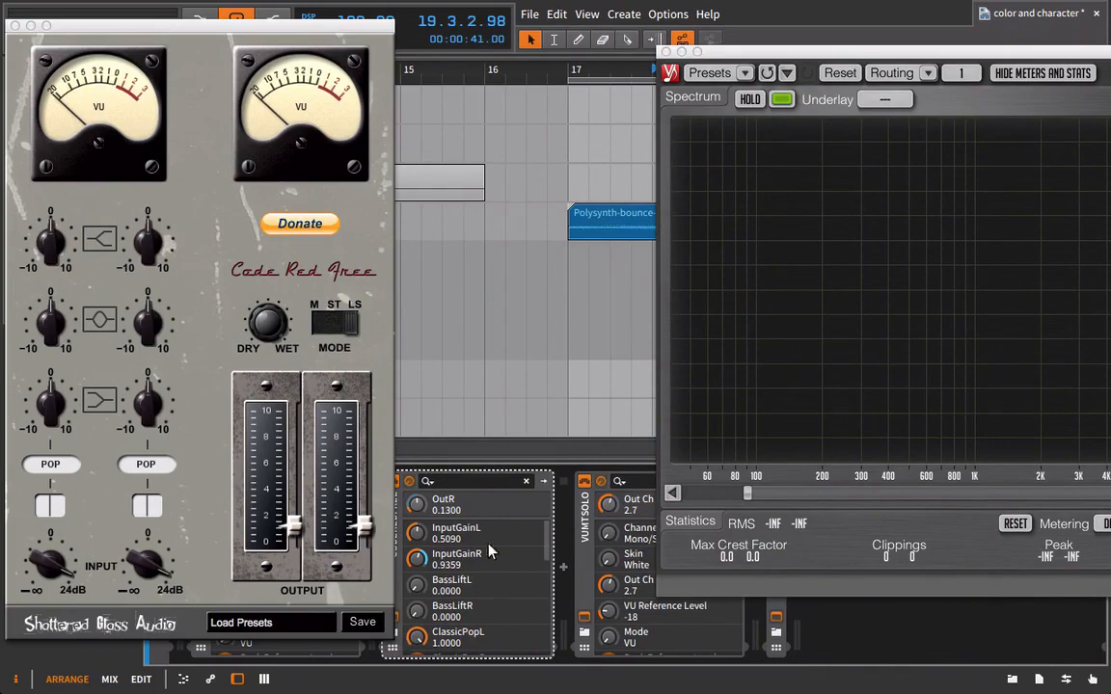
left_click_drag(249, 24, 107, 24)
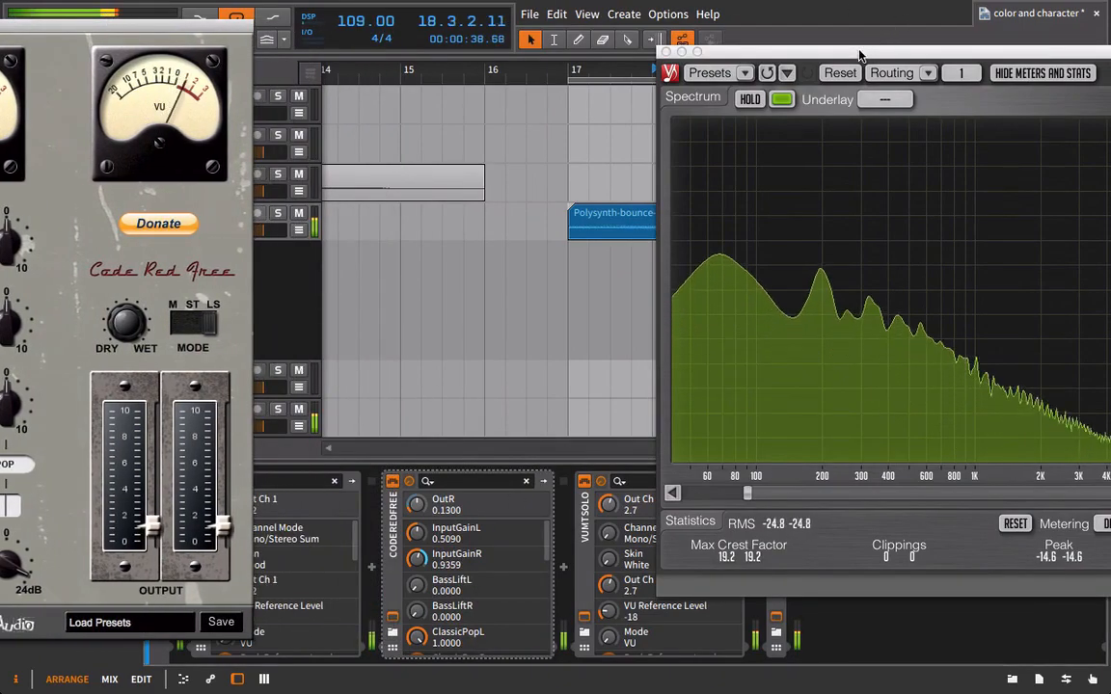
left_click_drag(860, 52, 701, 27)
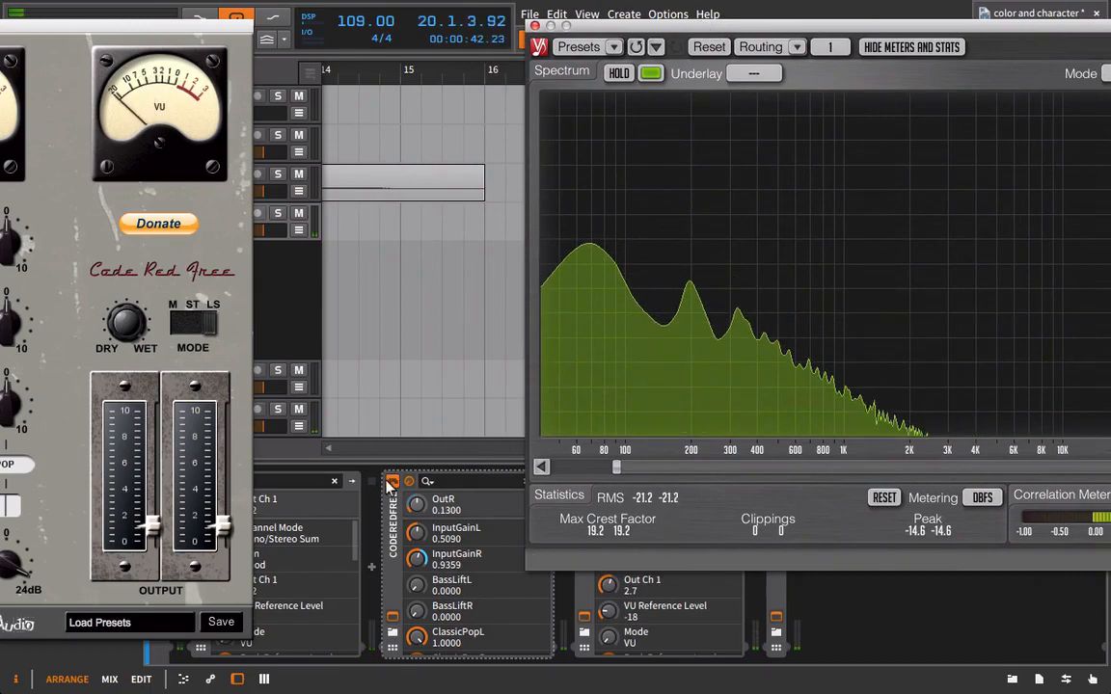
- Bypass CodeRedFree during playback to compare the bass spectrum in SPAN, stop playback, and close SPAN and VUMT Solo
left_click(459, 457)
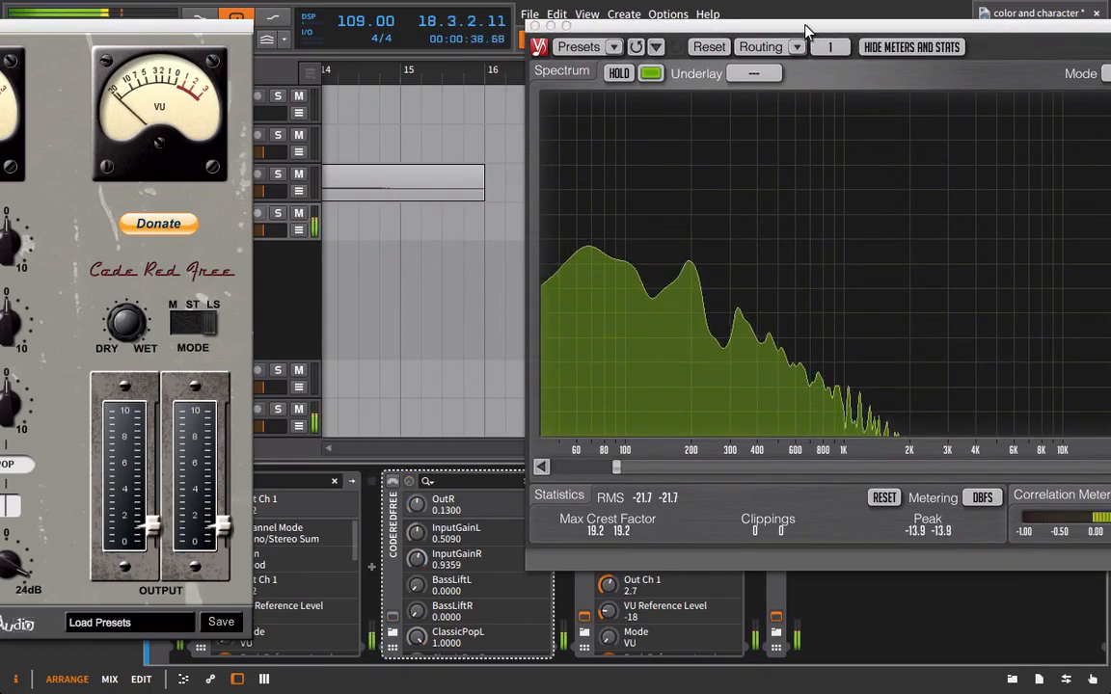
left_click_drag(851, 27, 699, 35)
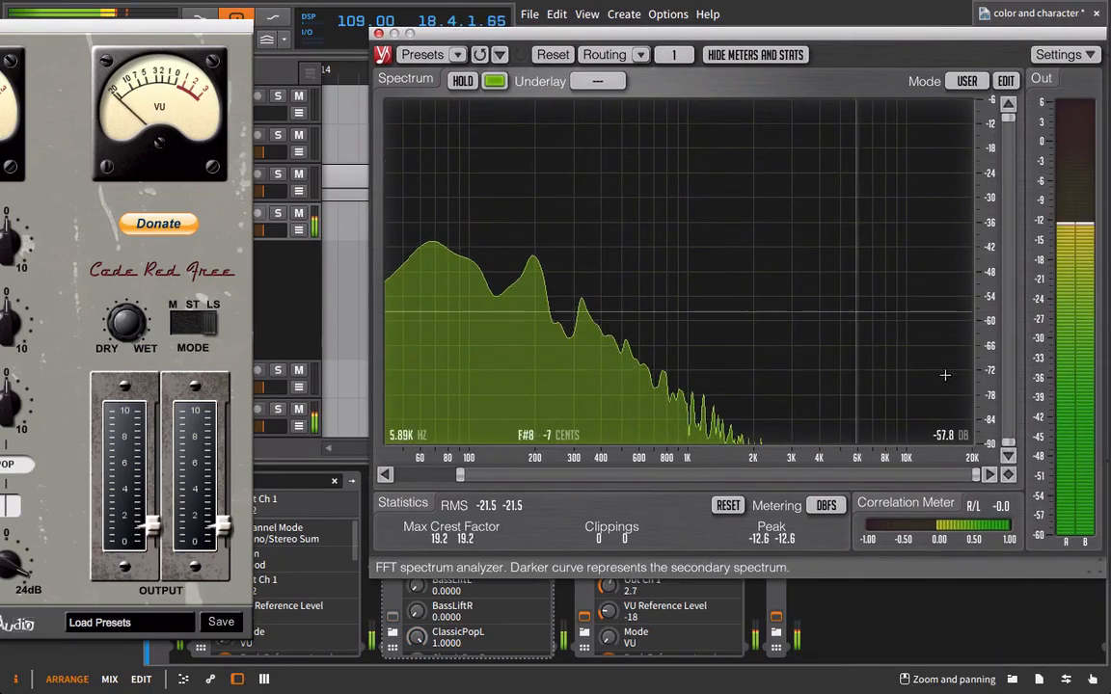
left_click(379, 34)
key("space")
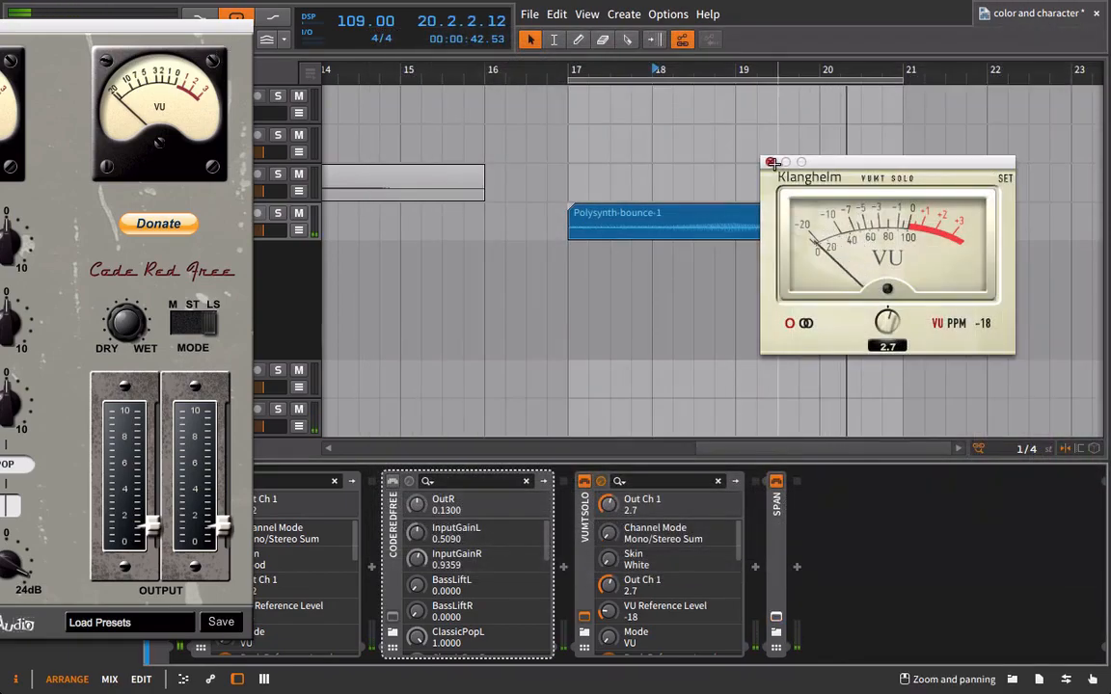
left_click(770, 162)
left_click_drag(211, 31, 675, 75)
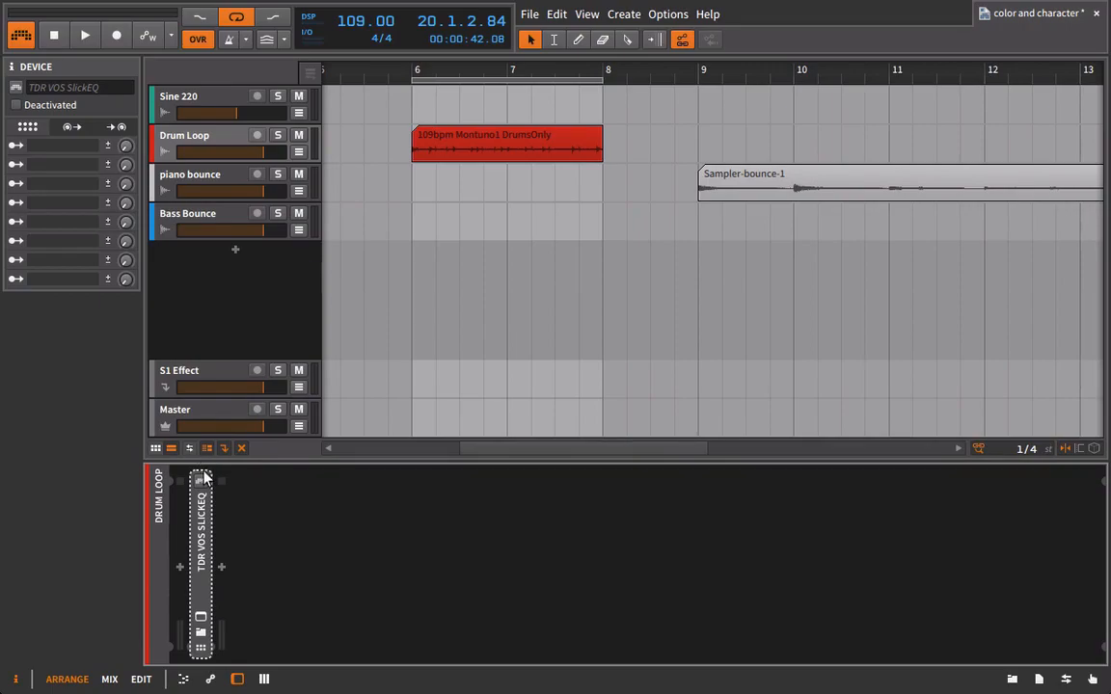
- Enable and open TDR VOS SlickEQ on the Drum Loop track, set the high gain to 3.6 dB, and switch off the mid and low bands
left_click(201, 478)
left_click(202, 622)
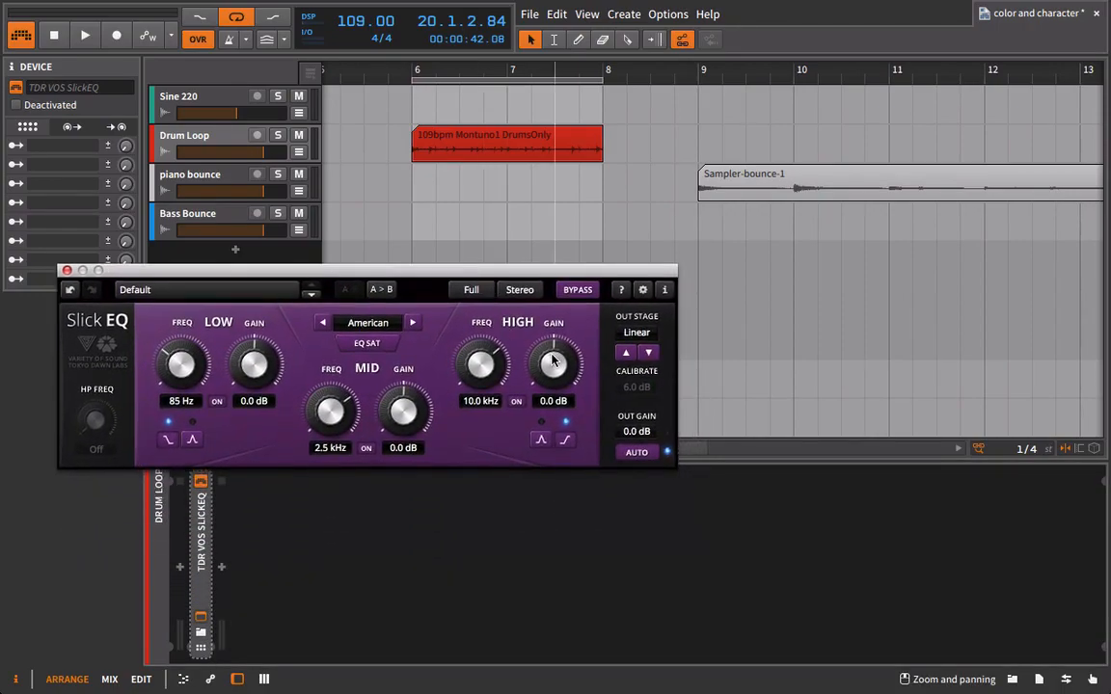
left_click_drag(553, 361, 555, 337)
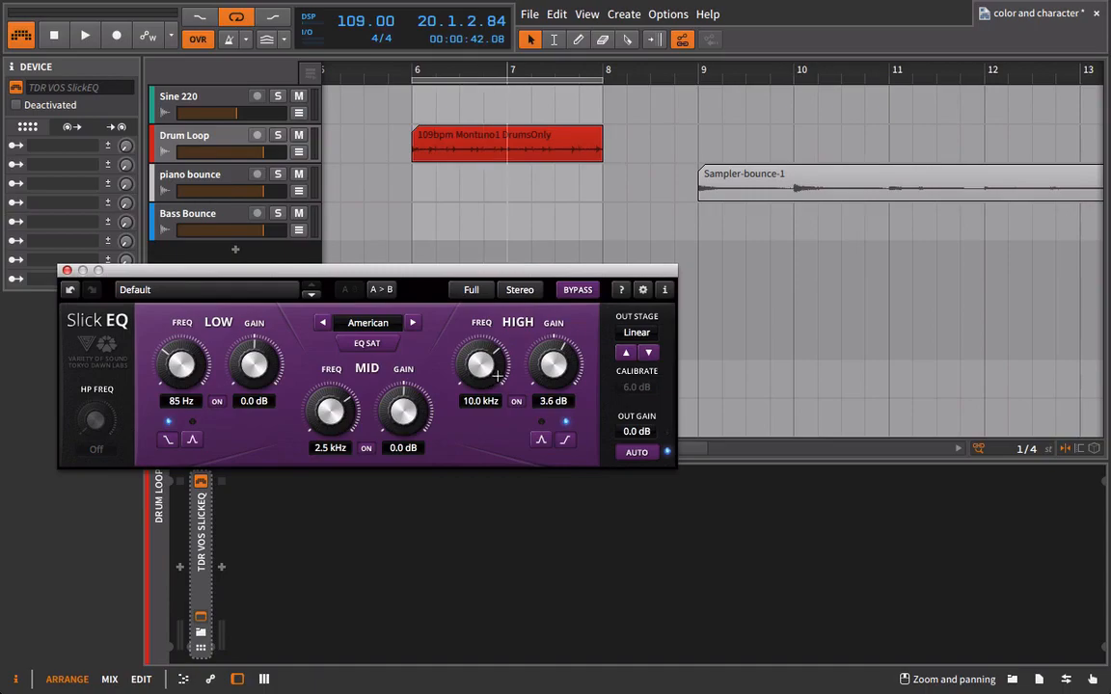
left_click(362, 449)
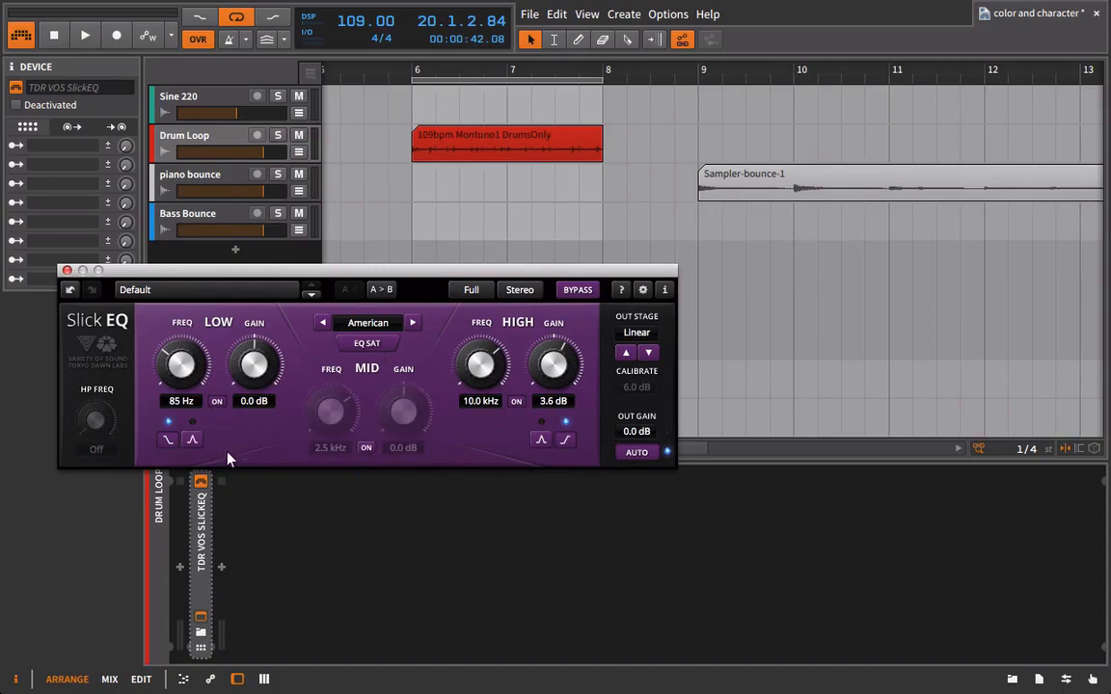
left_click(217, 402)
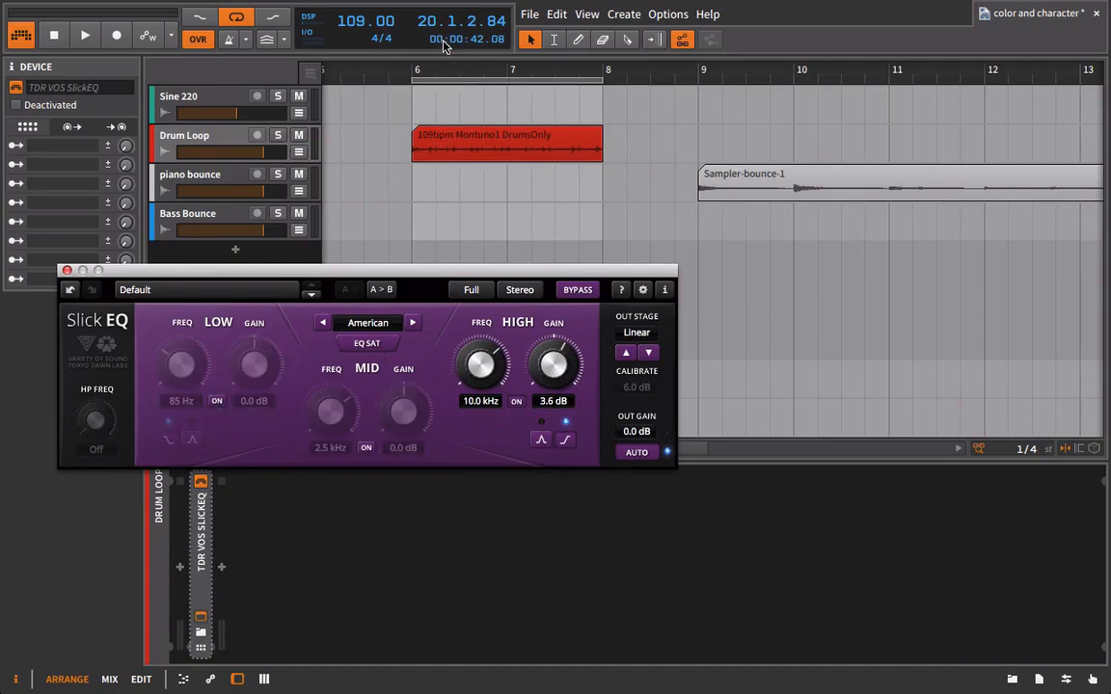
- Play the drum loop from bar 6, raise SlickEQ's high gain to 6.0 dB, and switch the high band to a bell shape
left_click(416, 74)
key("space")
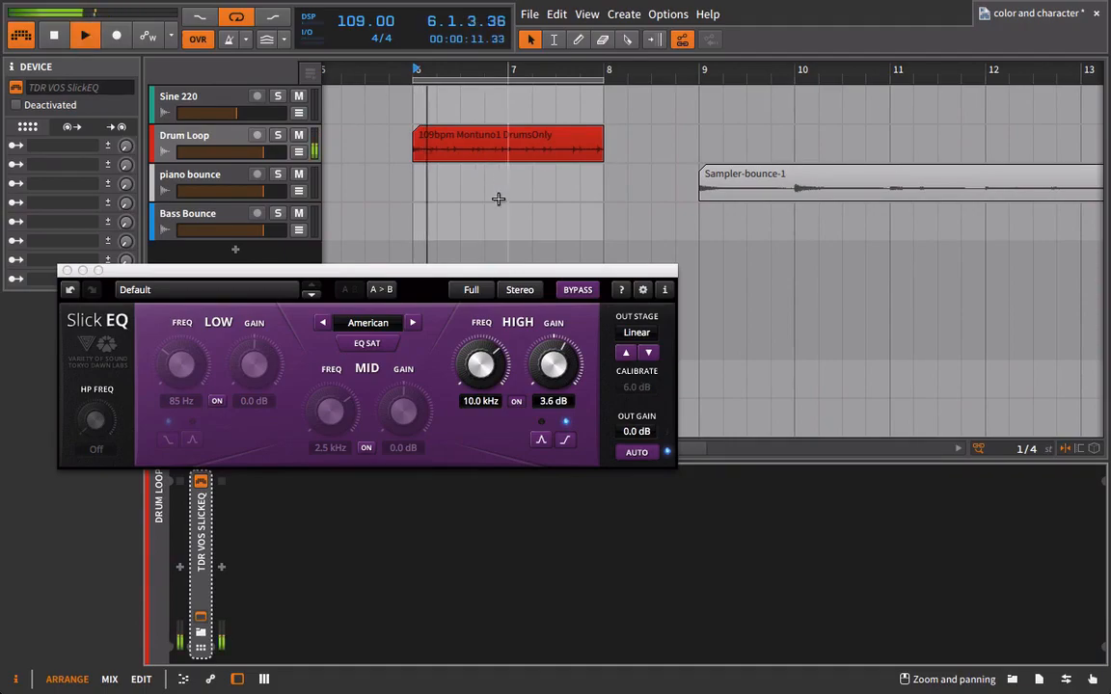
mouse_move(556, 375)
left_mouse_down()
mouse_move(555, 357)
mouse_move(560, 368)
left_mouse_up()
left_click(544, 440)
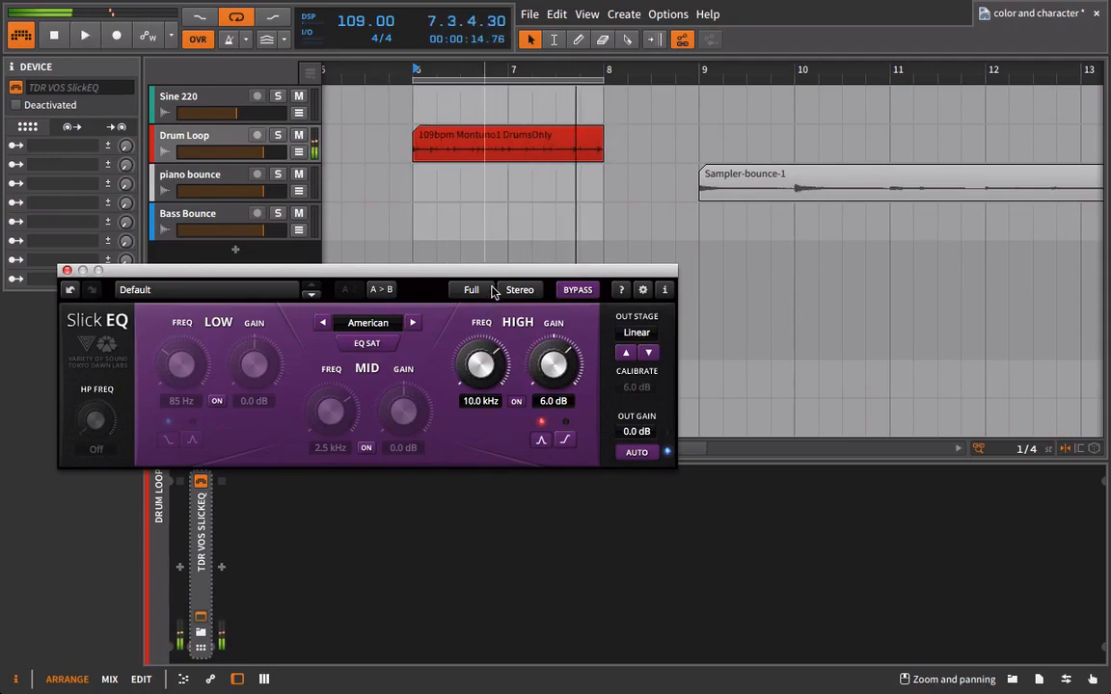
- Set SlickEQ's high band to a shelf at 5.0 kHz, and toggle the band off and on during playback to compare the sound
left_click_drag(489, 277, 445, 171)
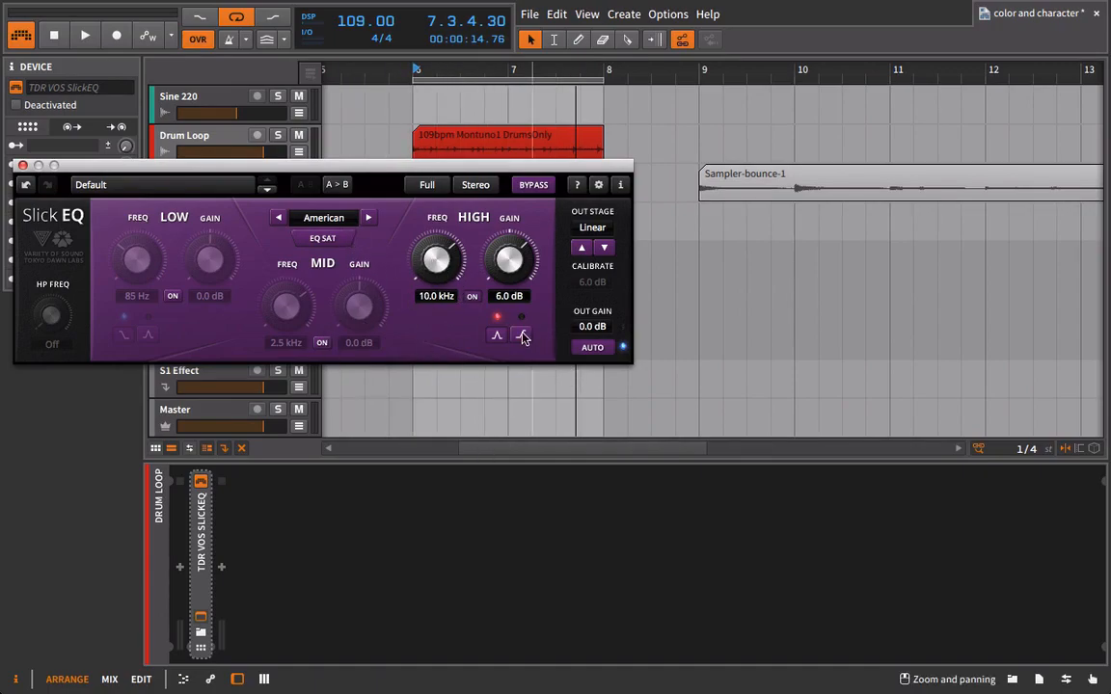
left_click_drag(446, 272, 454, 350)
key("space")
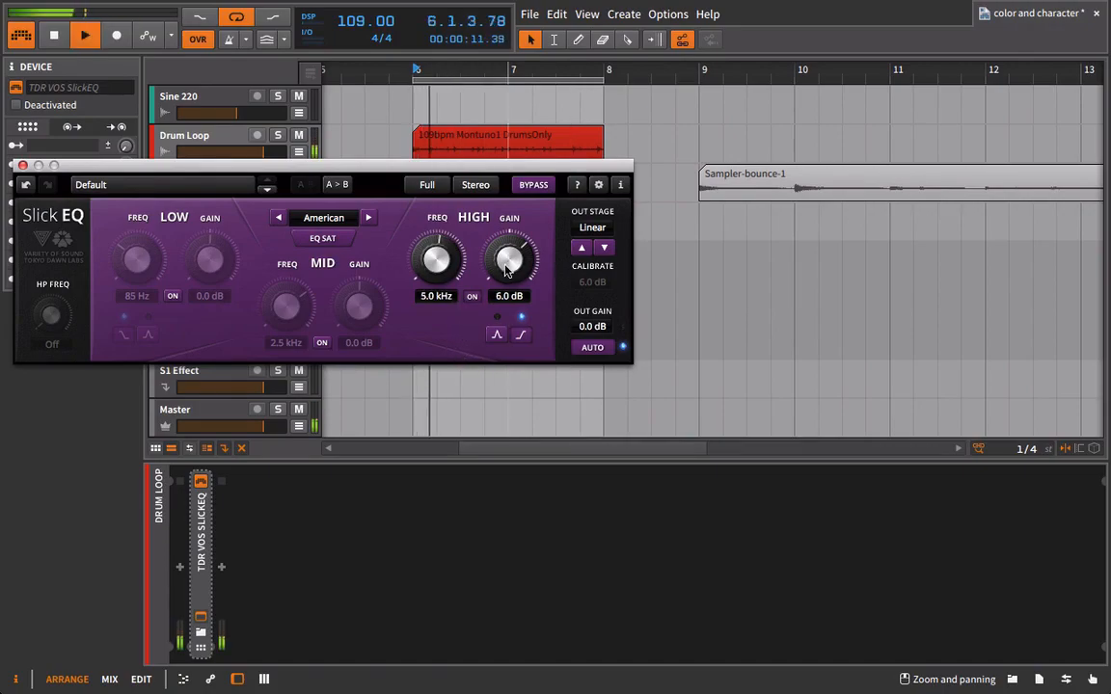
left_click(472, 298)
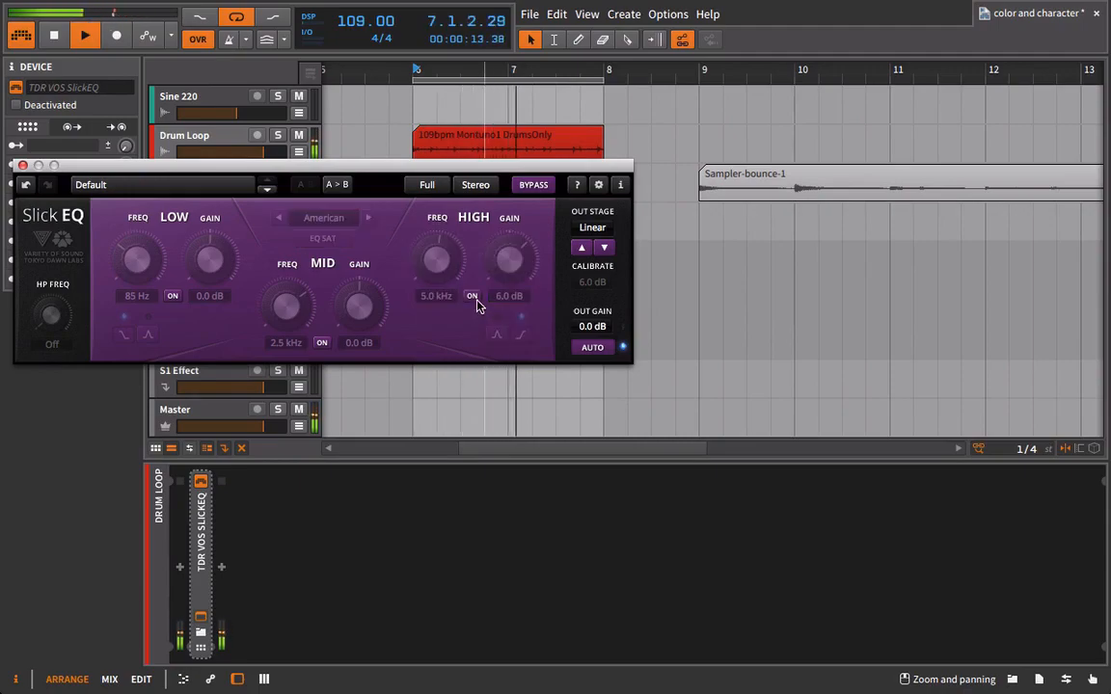
left_click(472, 298)
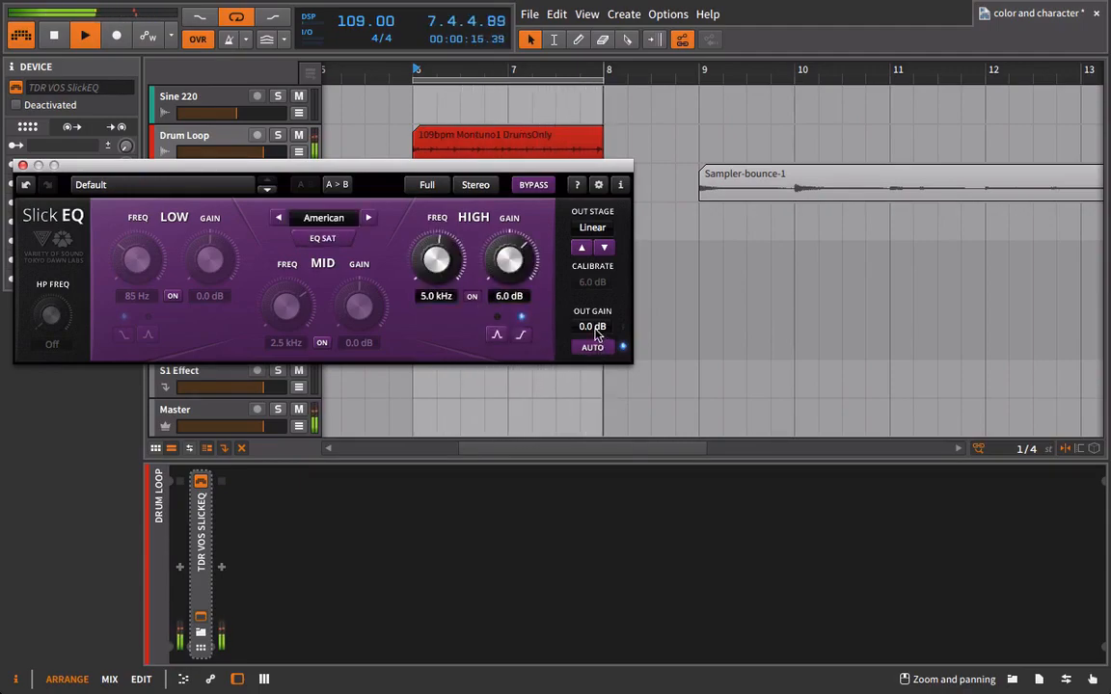
- Set SlickEQ's output gain to -1.8 dB, switch on EQ saturation, and choose the Funky output stage calibrated at 18.0 dB
left_click_drag(595, 331, 596, 354)
key("space")
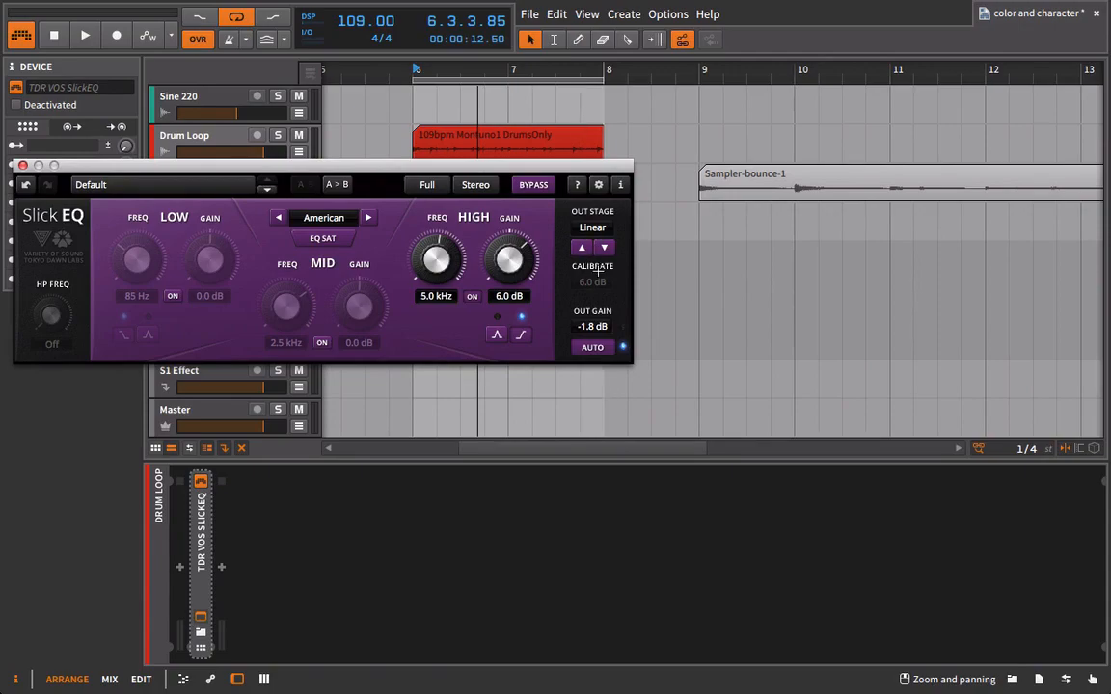
key("space")
left_click(583, 250)
left_click(582, 249)
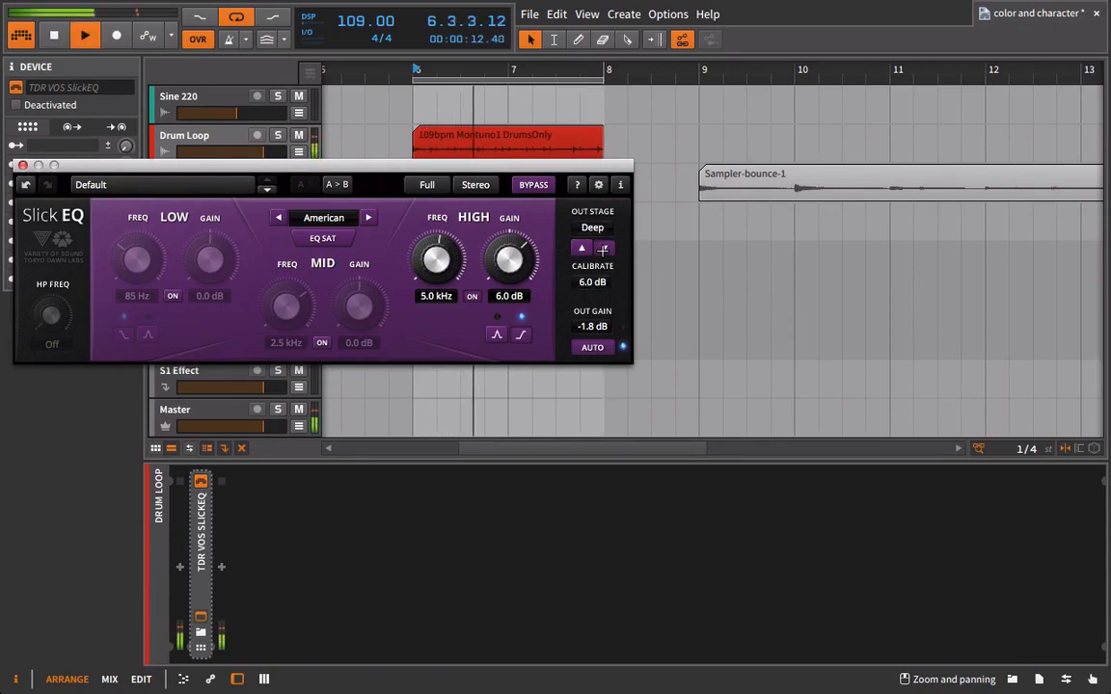
left_click(604, 248)
left_click(342, 238)
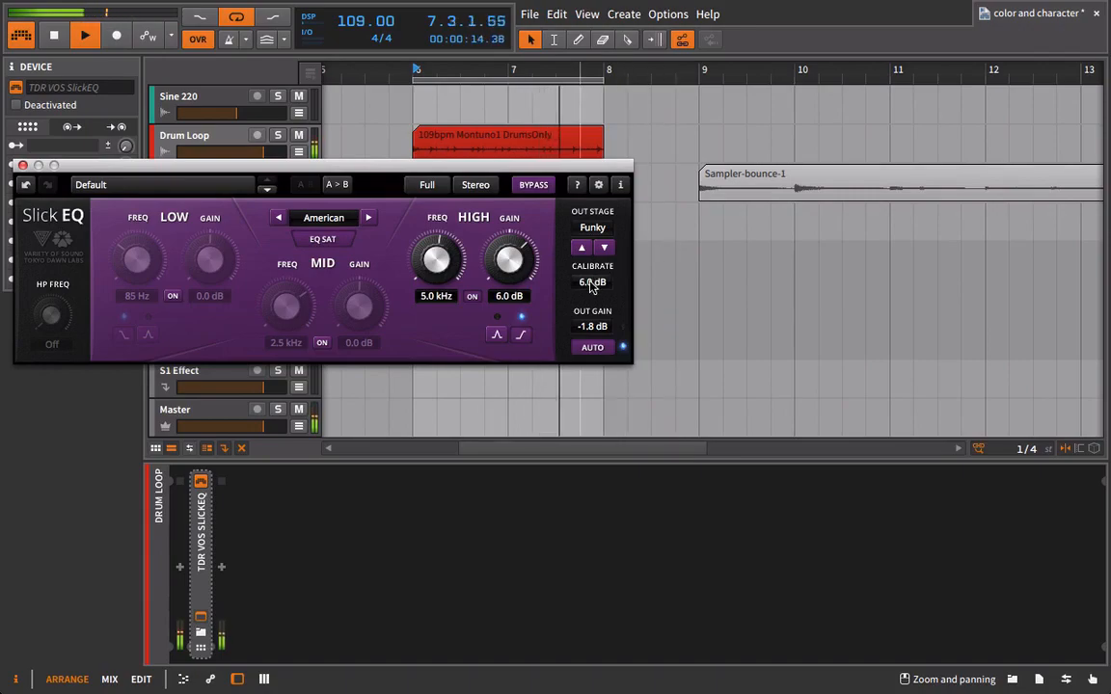
left_click_drag(591, 284, 635, 5)
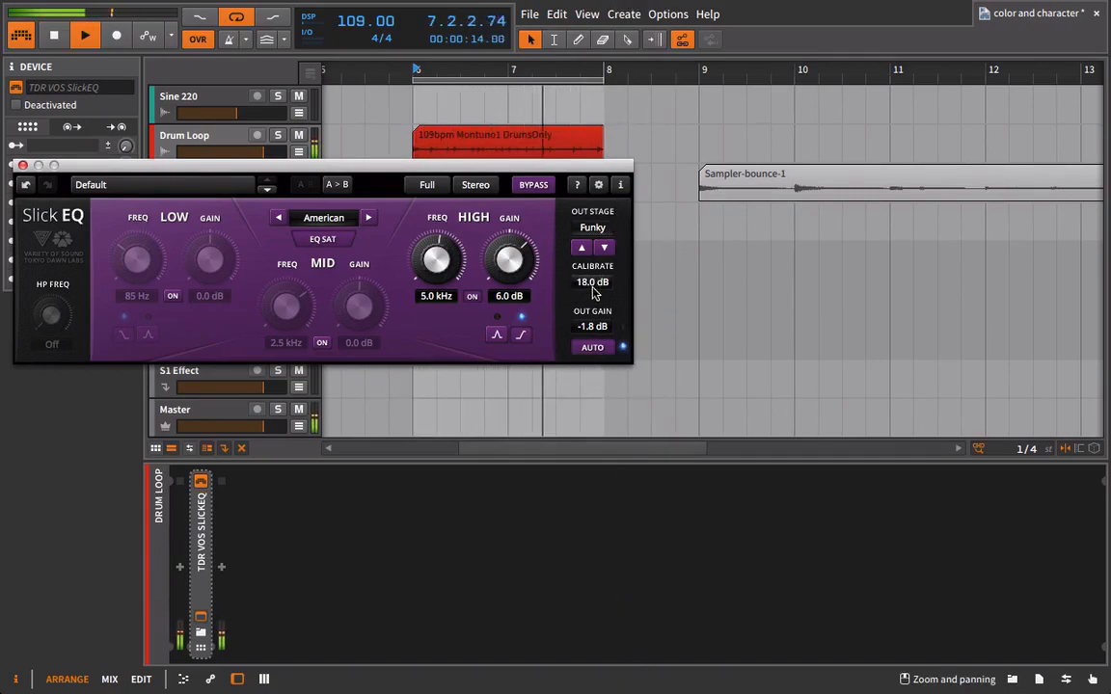
- Toggle SlickEQ off and on to compare the drum loop, and set its high gain to 8.2 dB with -2.7 dB output gain
left_click_drag(575, 173, 928, 195)
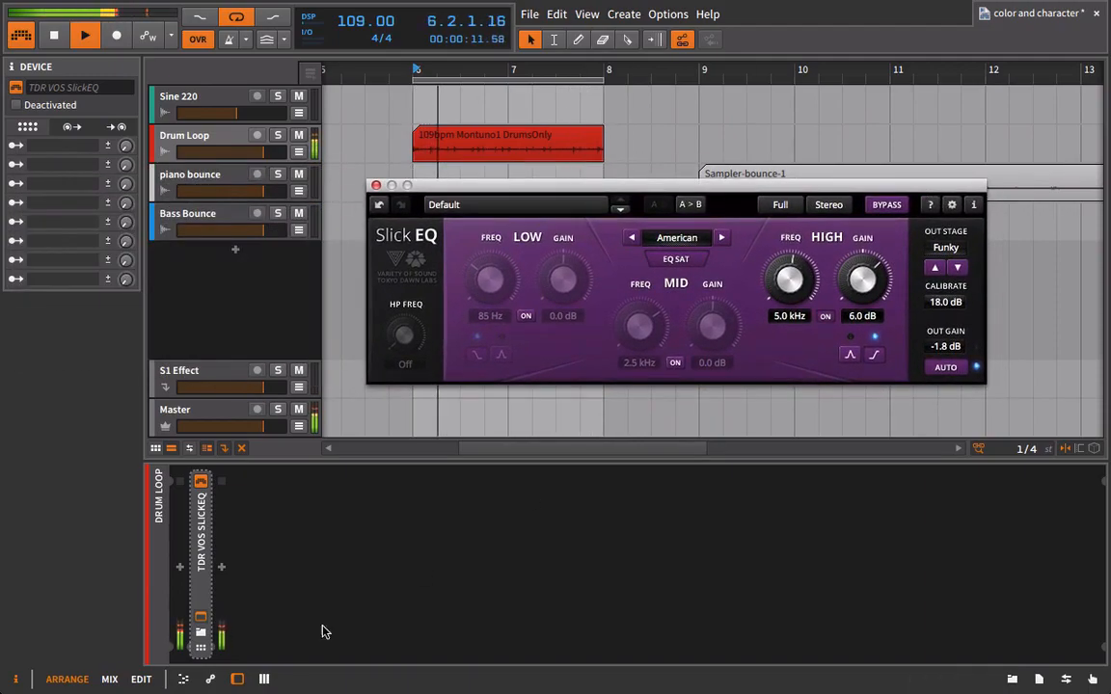
left_click(200, 485)
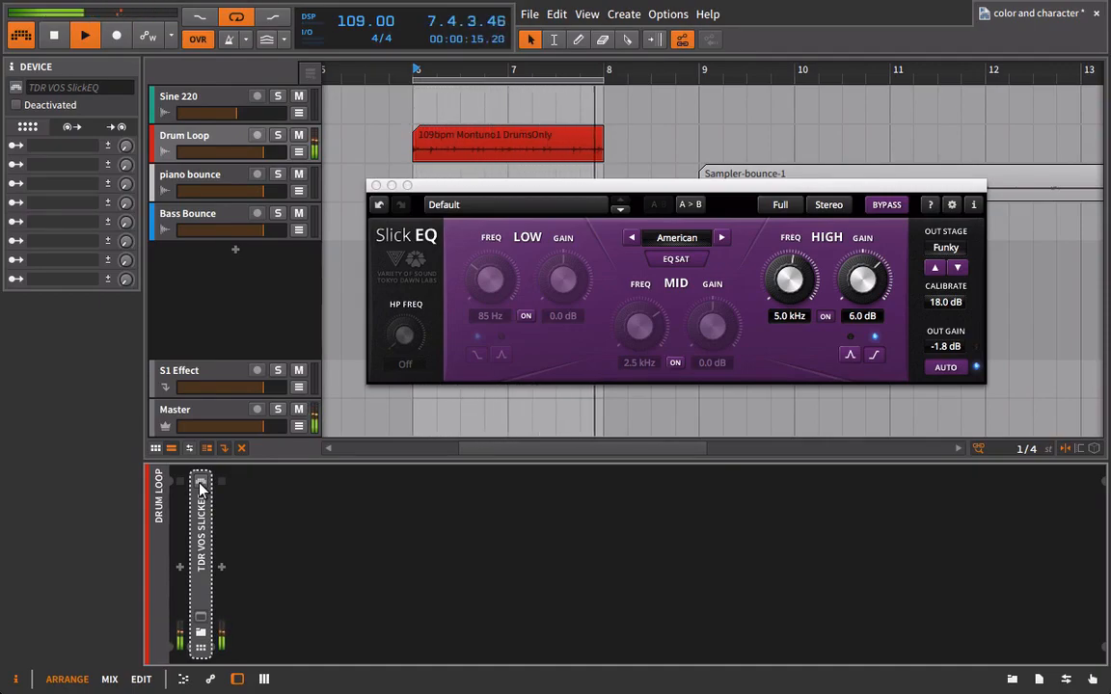
left_click(200, 485)
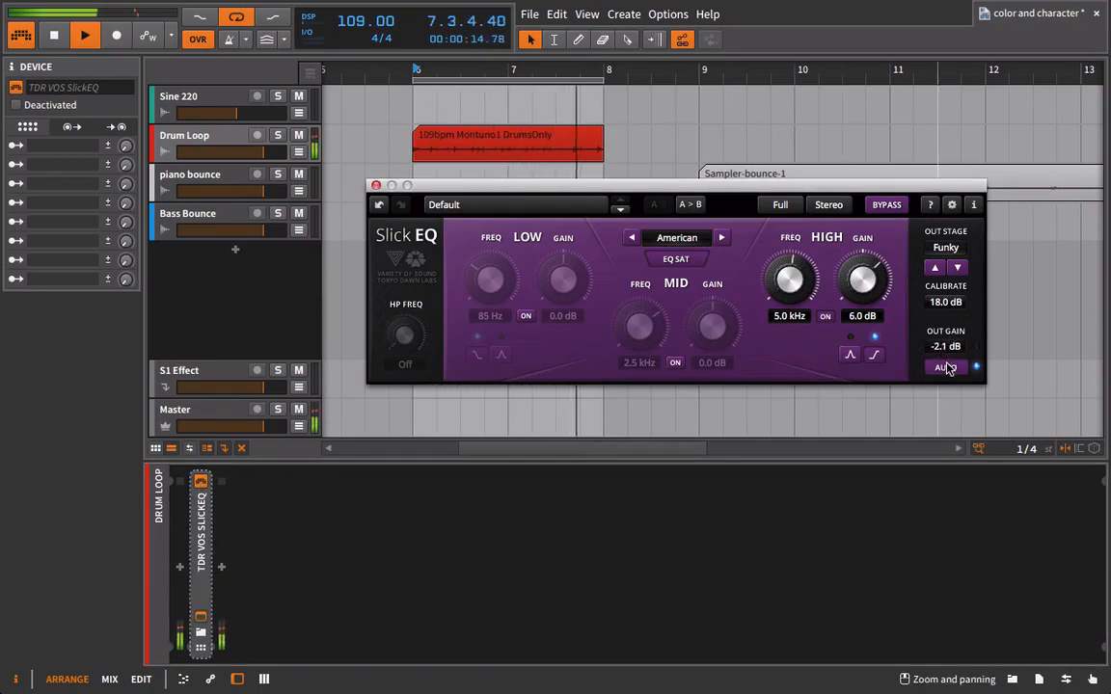
left_click_drag(875, 298, 881, 269)
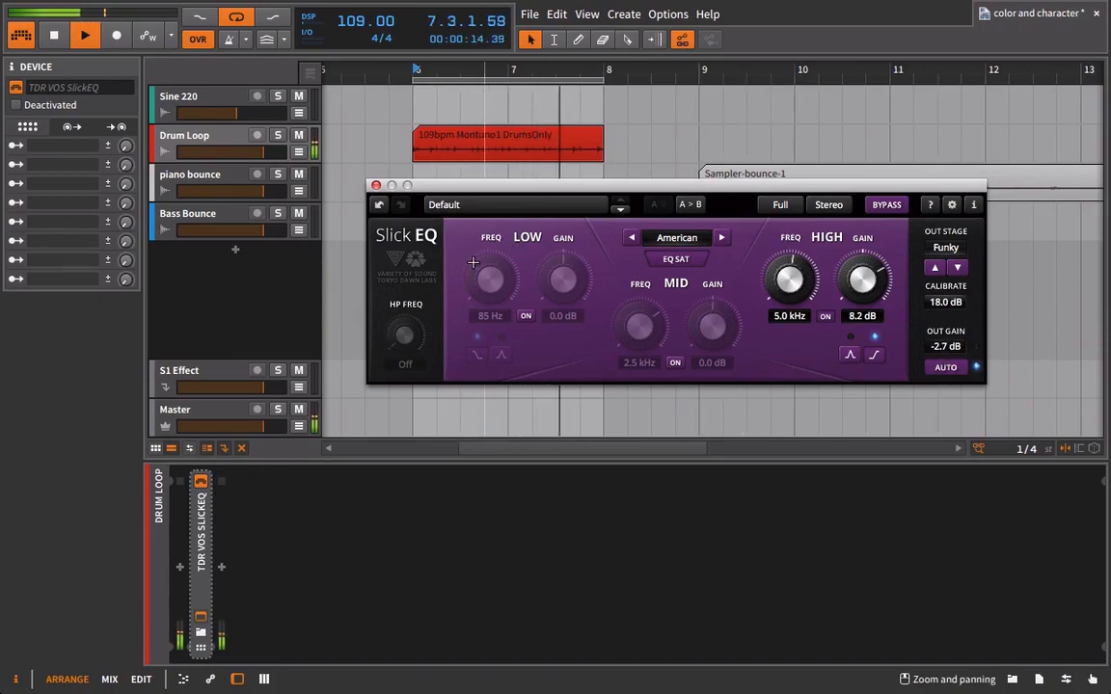
key("space")
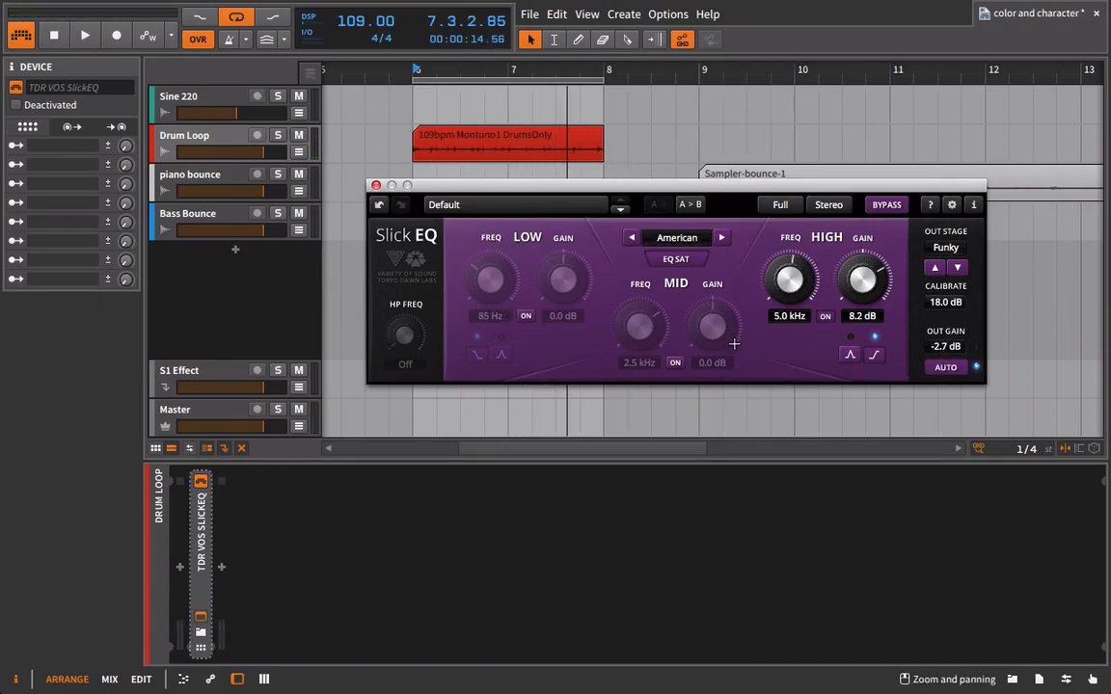
- Switch on SlickEQ's low band and set it to 322 Hz with 5.8 dB gain while the drum loop plays
left_click(528, 317)
left_click_drag(496, 279, 494, 239)
key("space")
left_click_drag(570, 306, 580, 409)
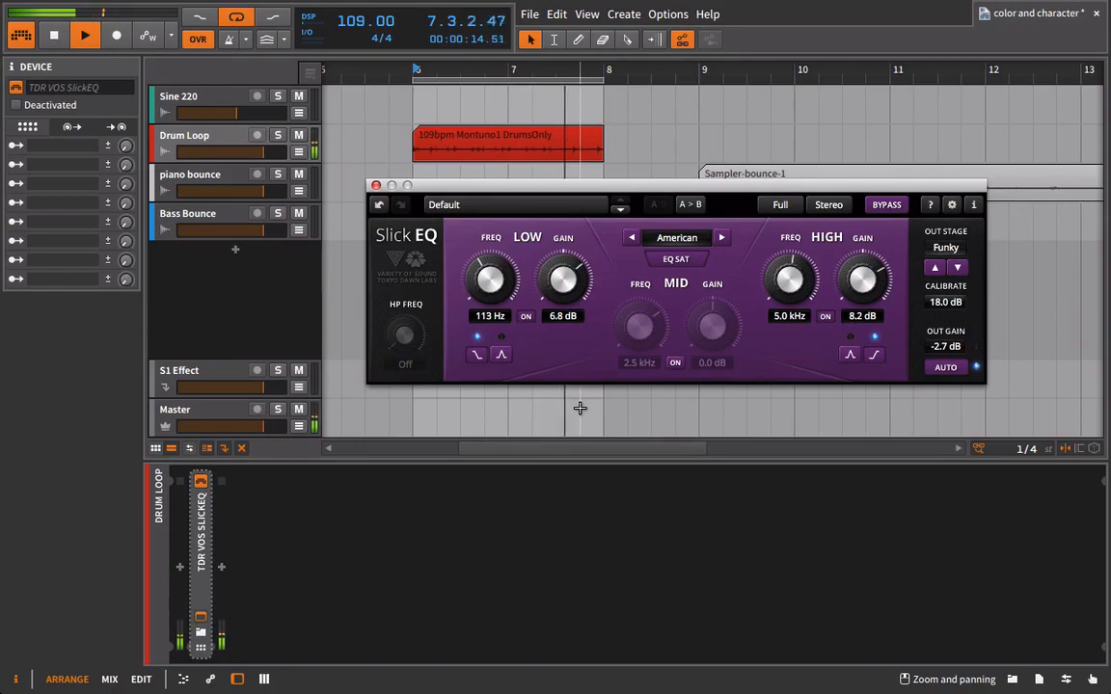
left_click_drag(497, 283, 521, 157)
left_click_drag(572, 277, 575, 286)
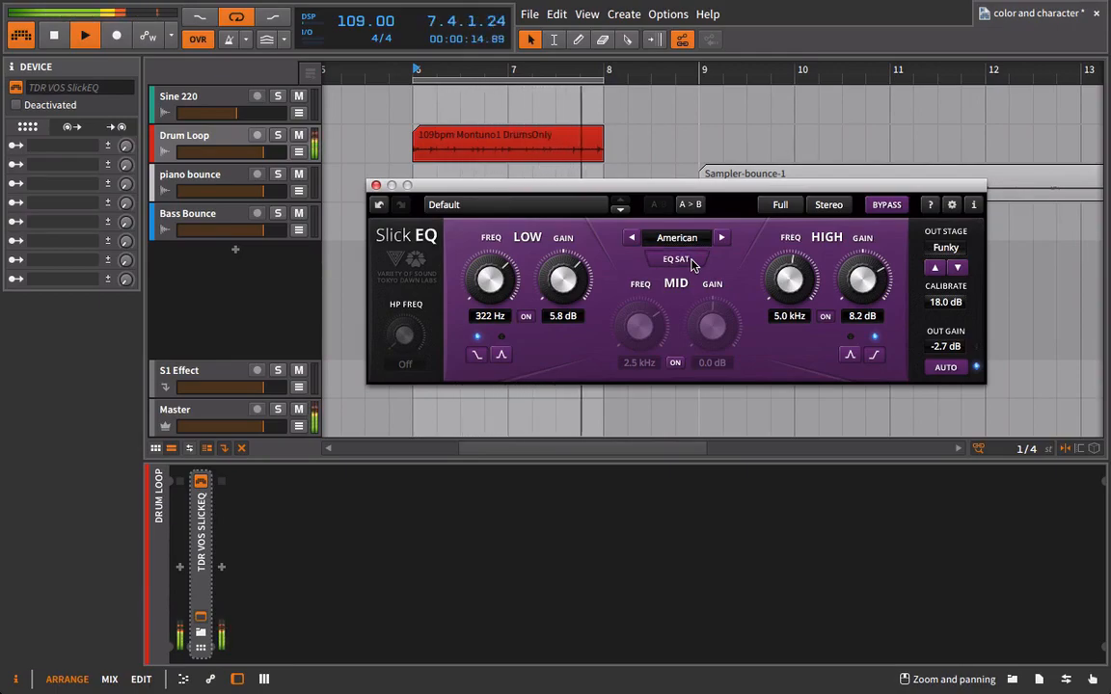
key("space")
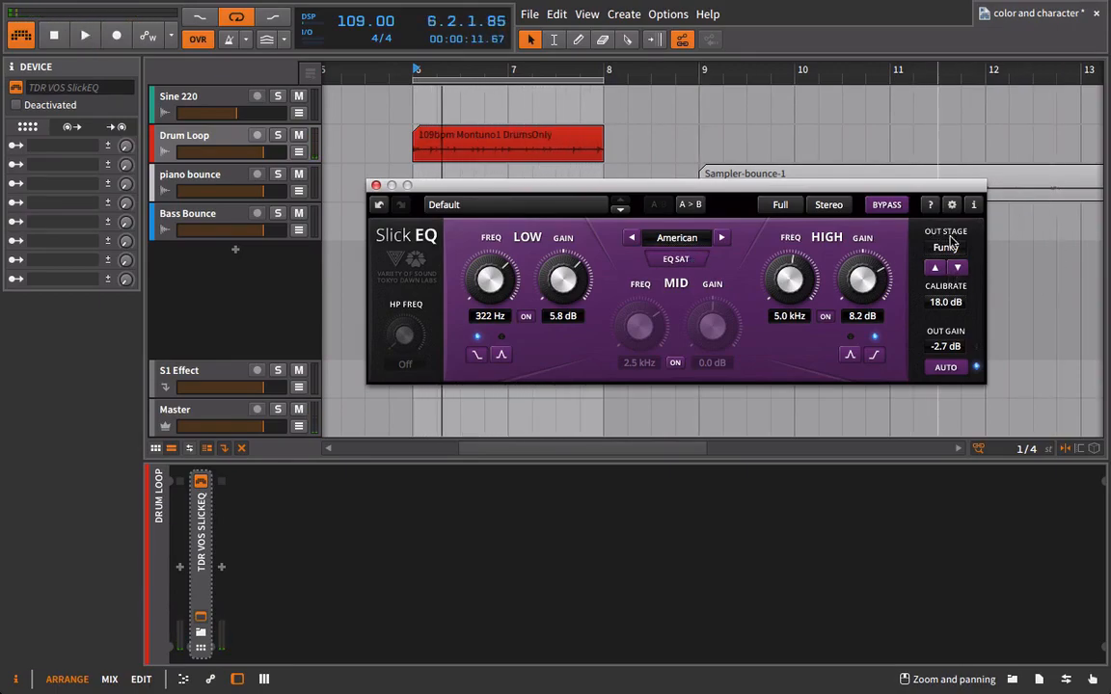
- Step through SlickEQ's output stage options and return to Funky
left_click(942, 269)
left_click(943, 269)
left_click(941, 269)
left_click(942, 269)
left_click(941, 269)
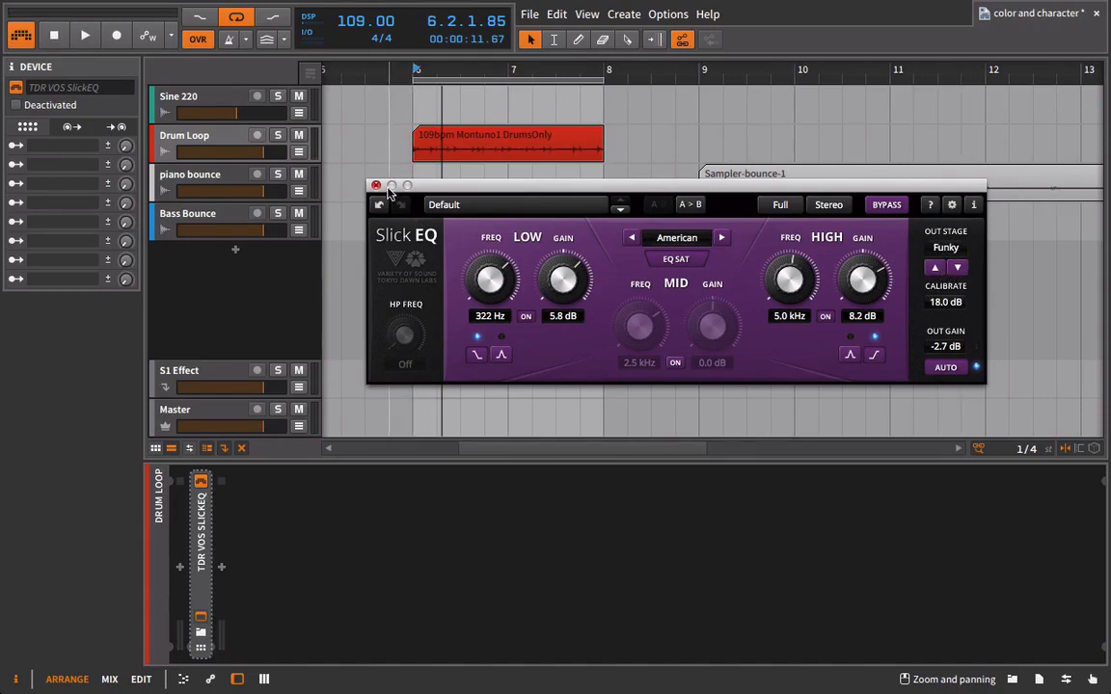